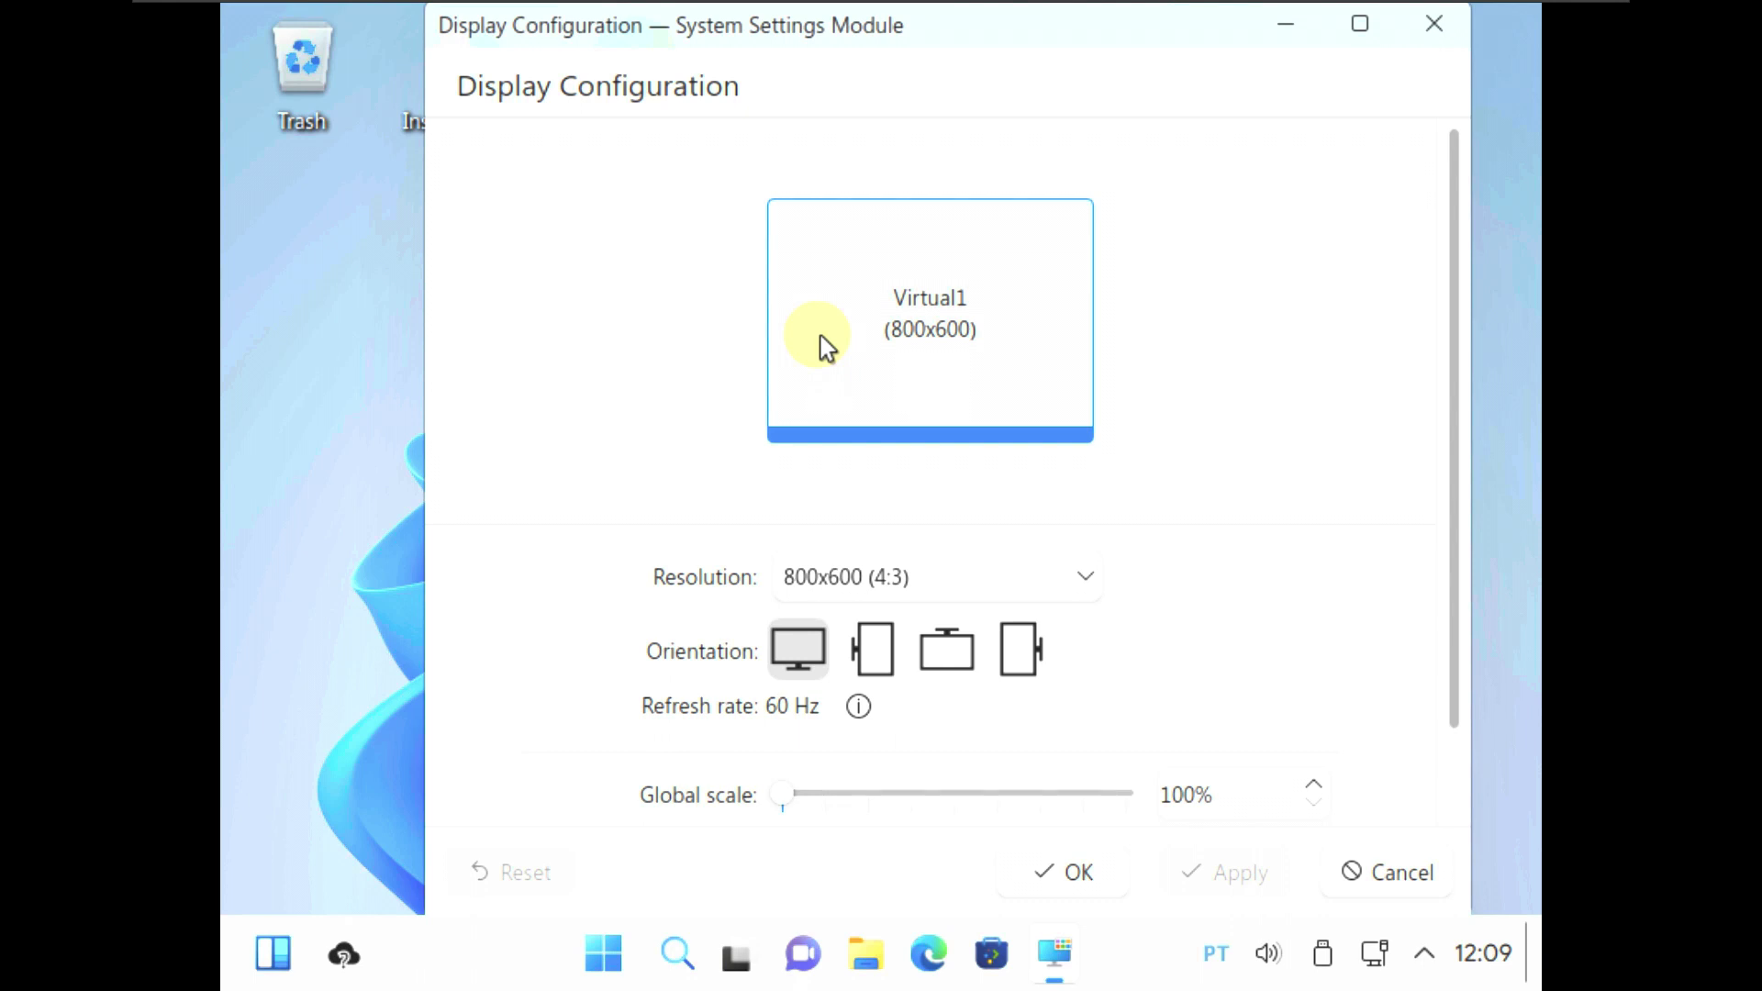
Change the display resolution from 800x600 to 1920x1080 (16:9), apply it and keep it.
click(1023, 574)
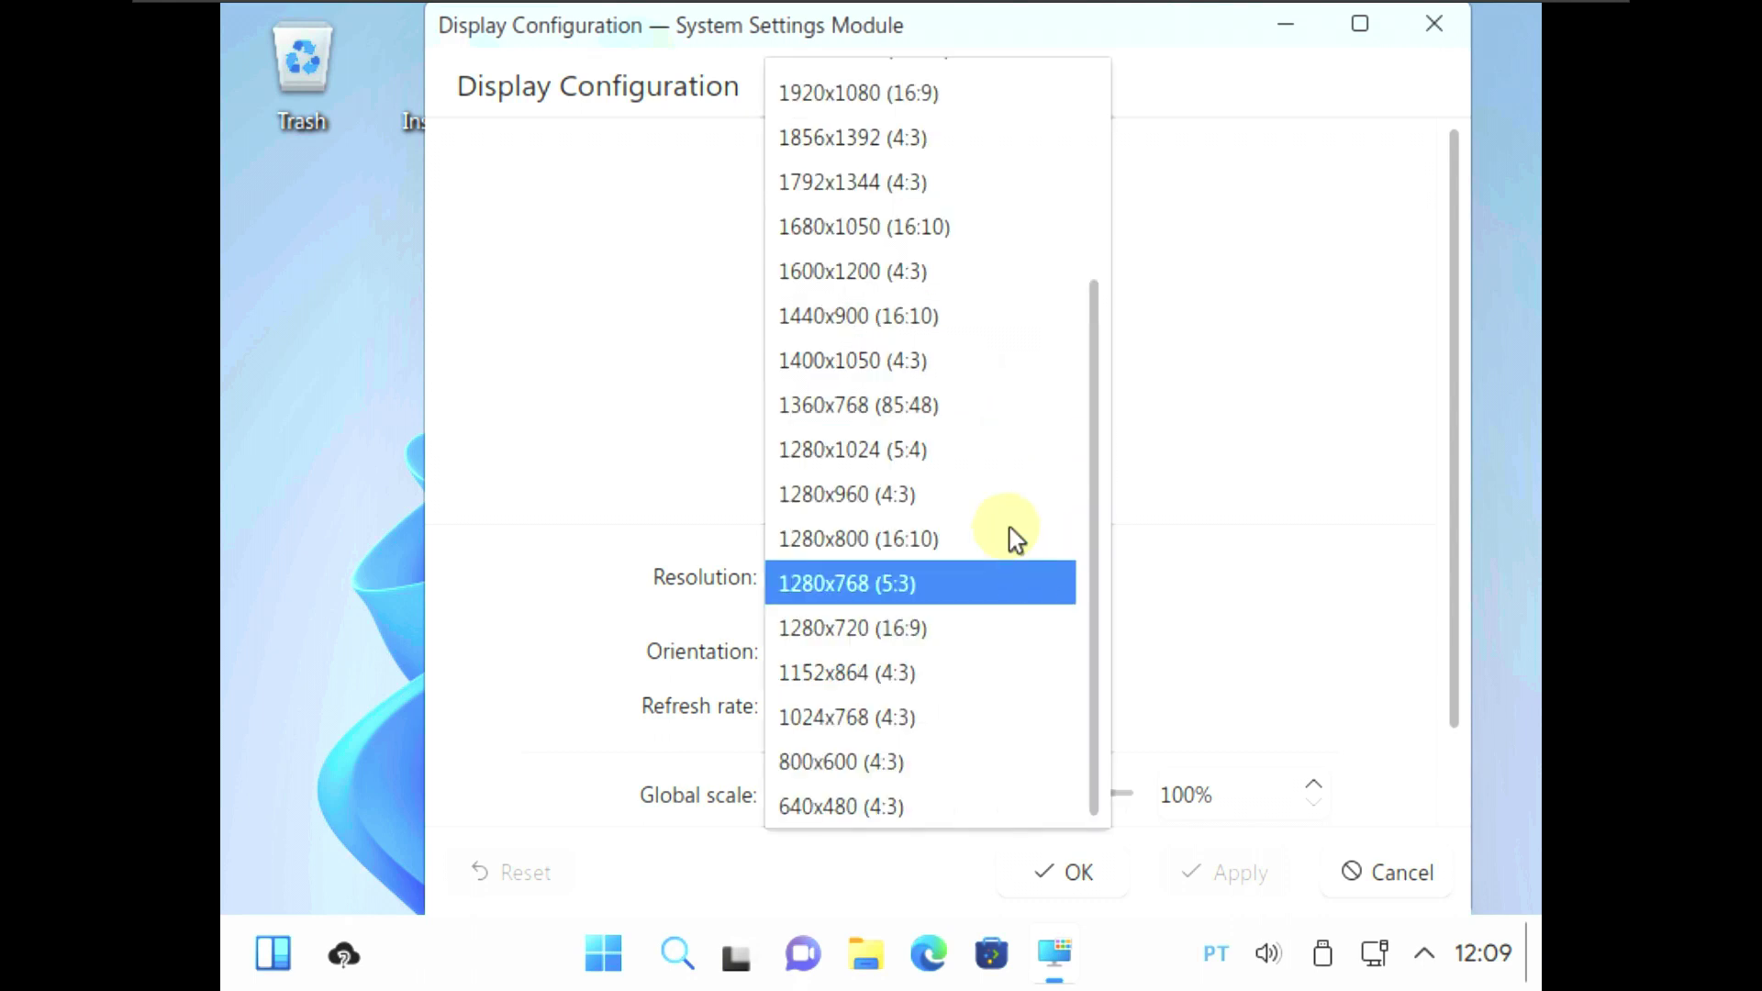
scroll(1016, 540, up, 3)
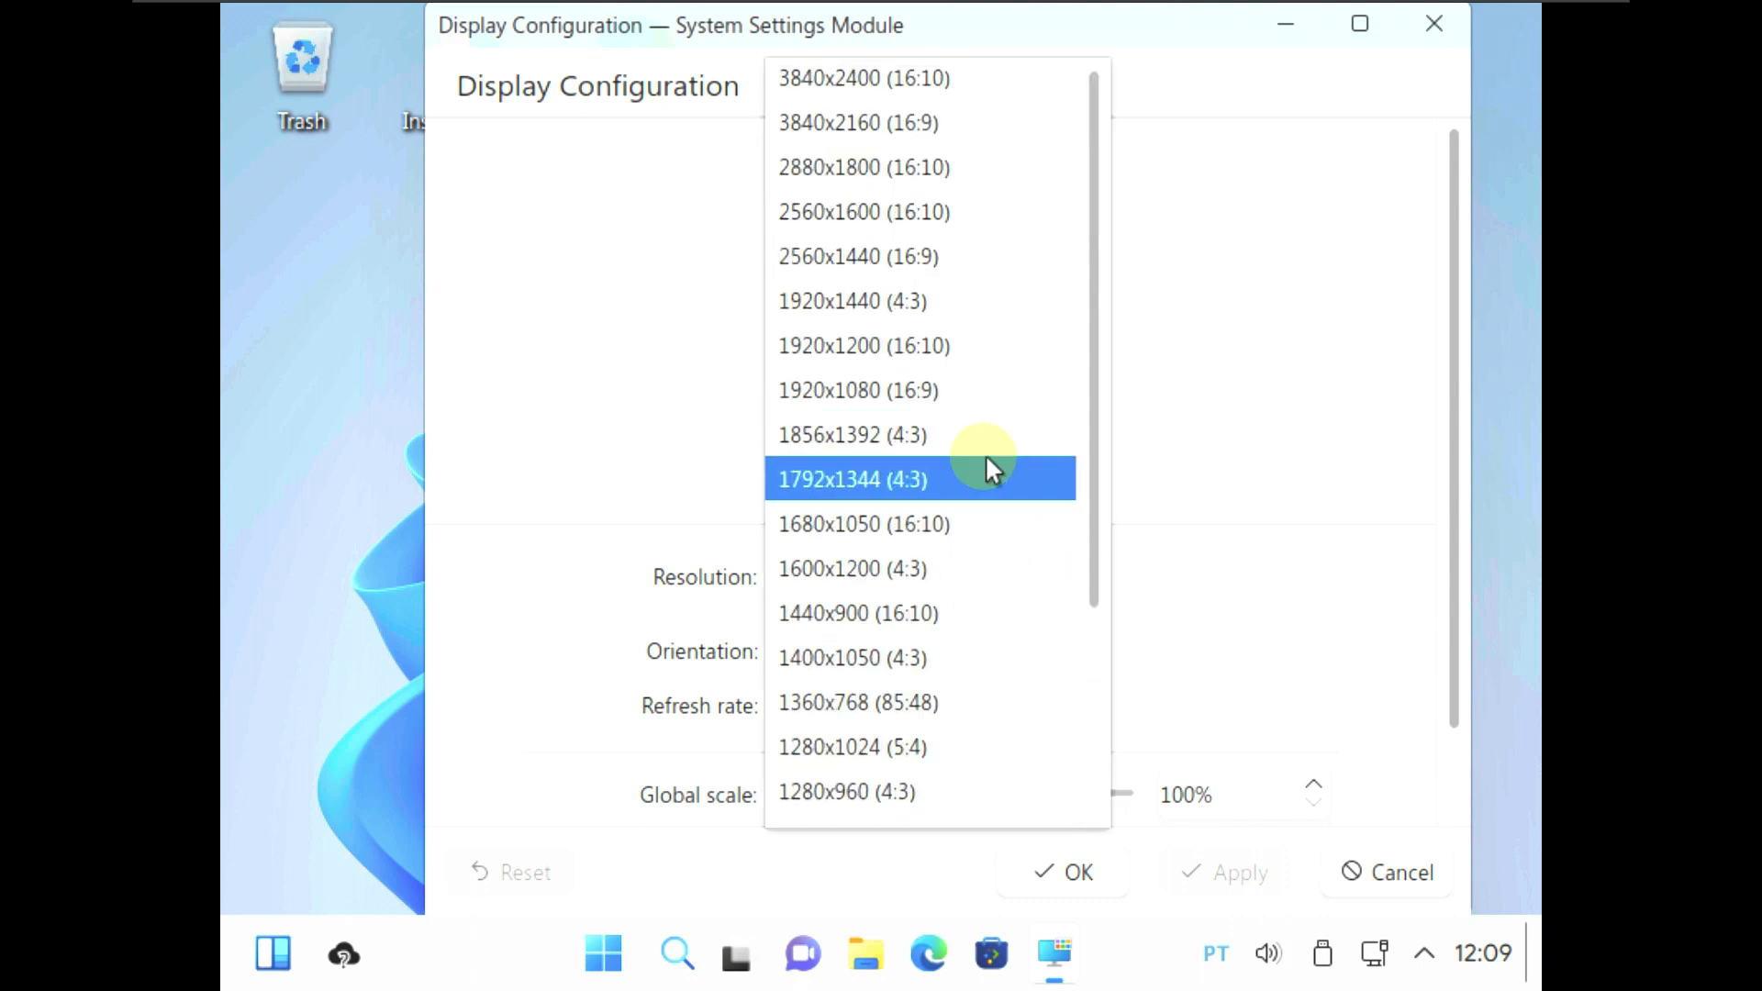
click(959, 391)
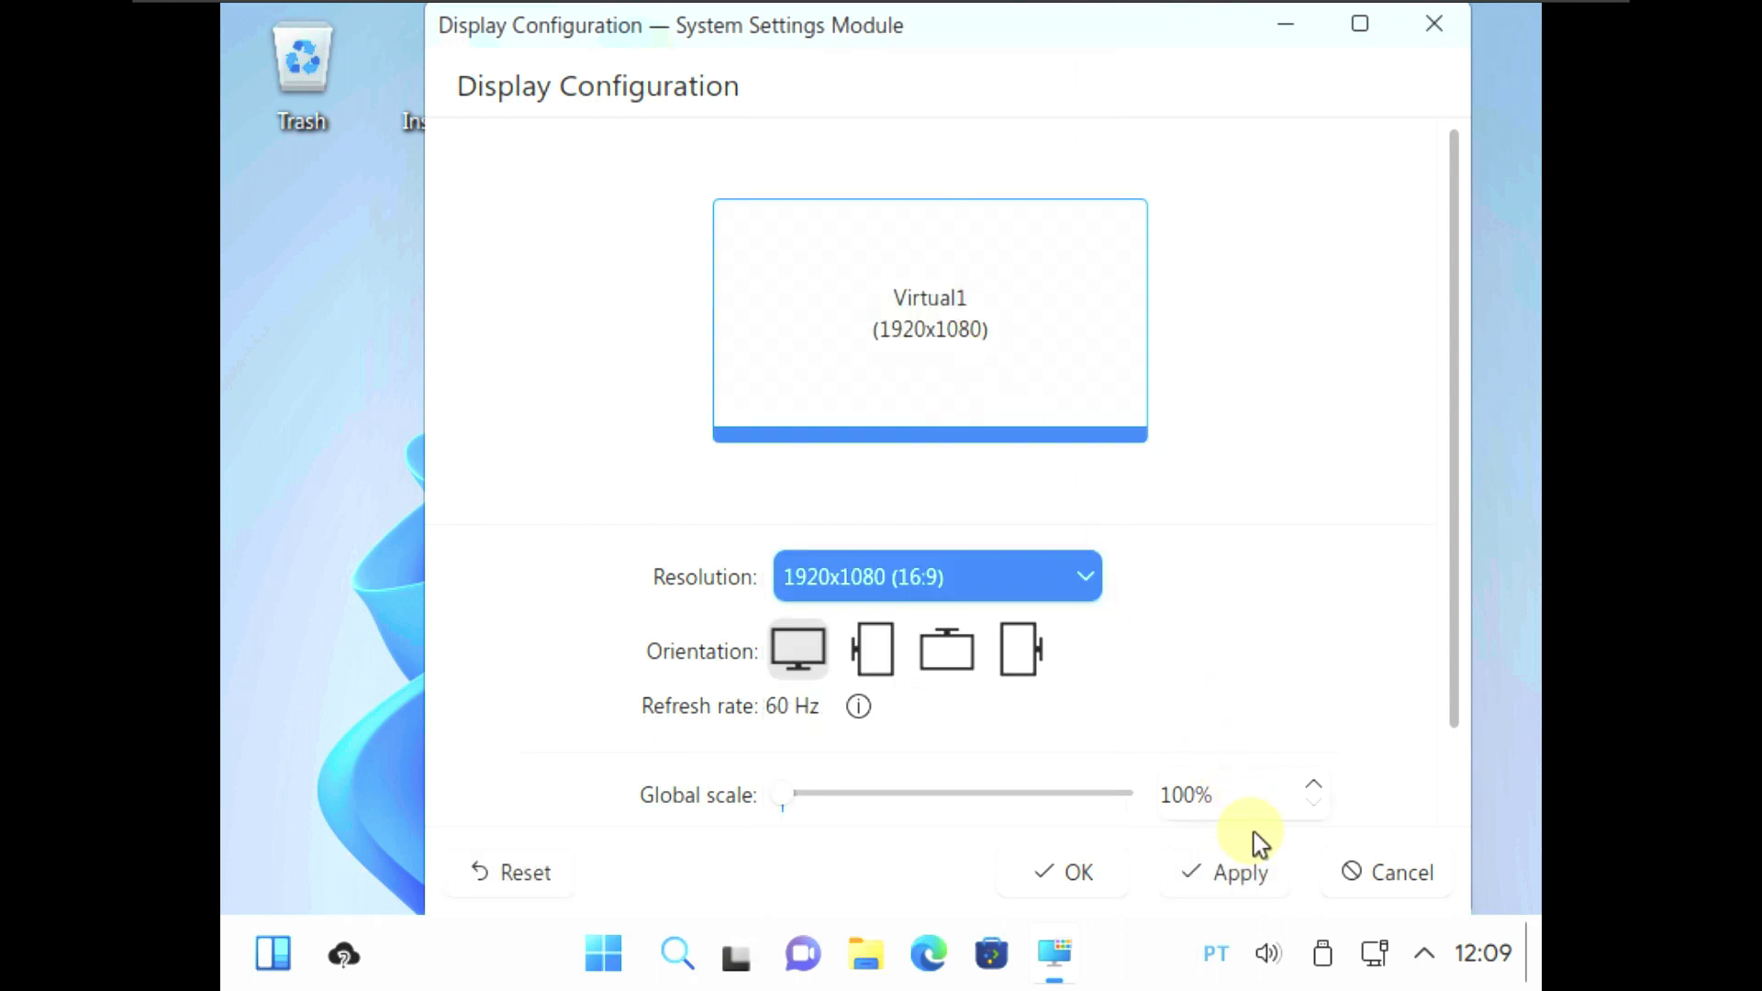
click(1249, 868)
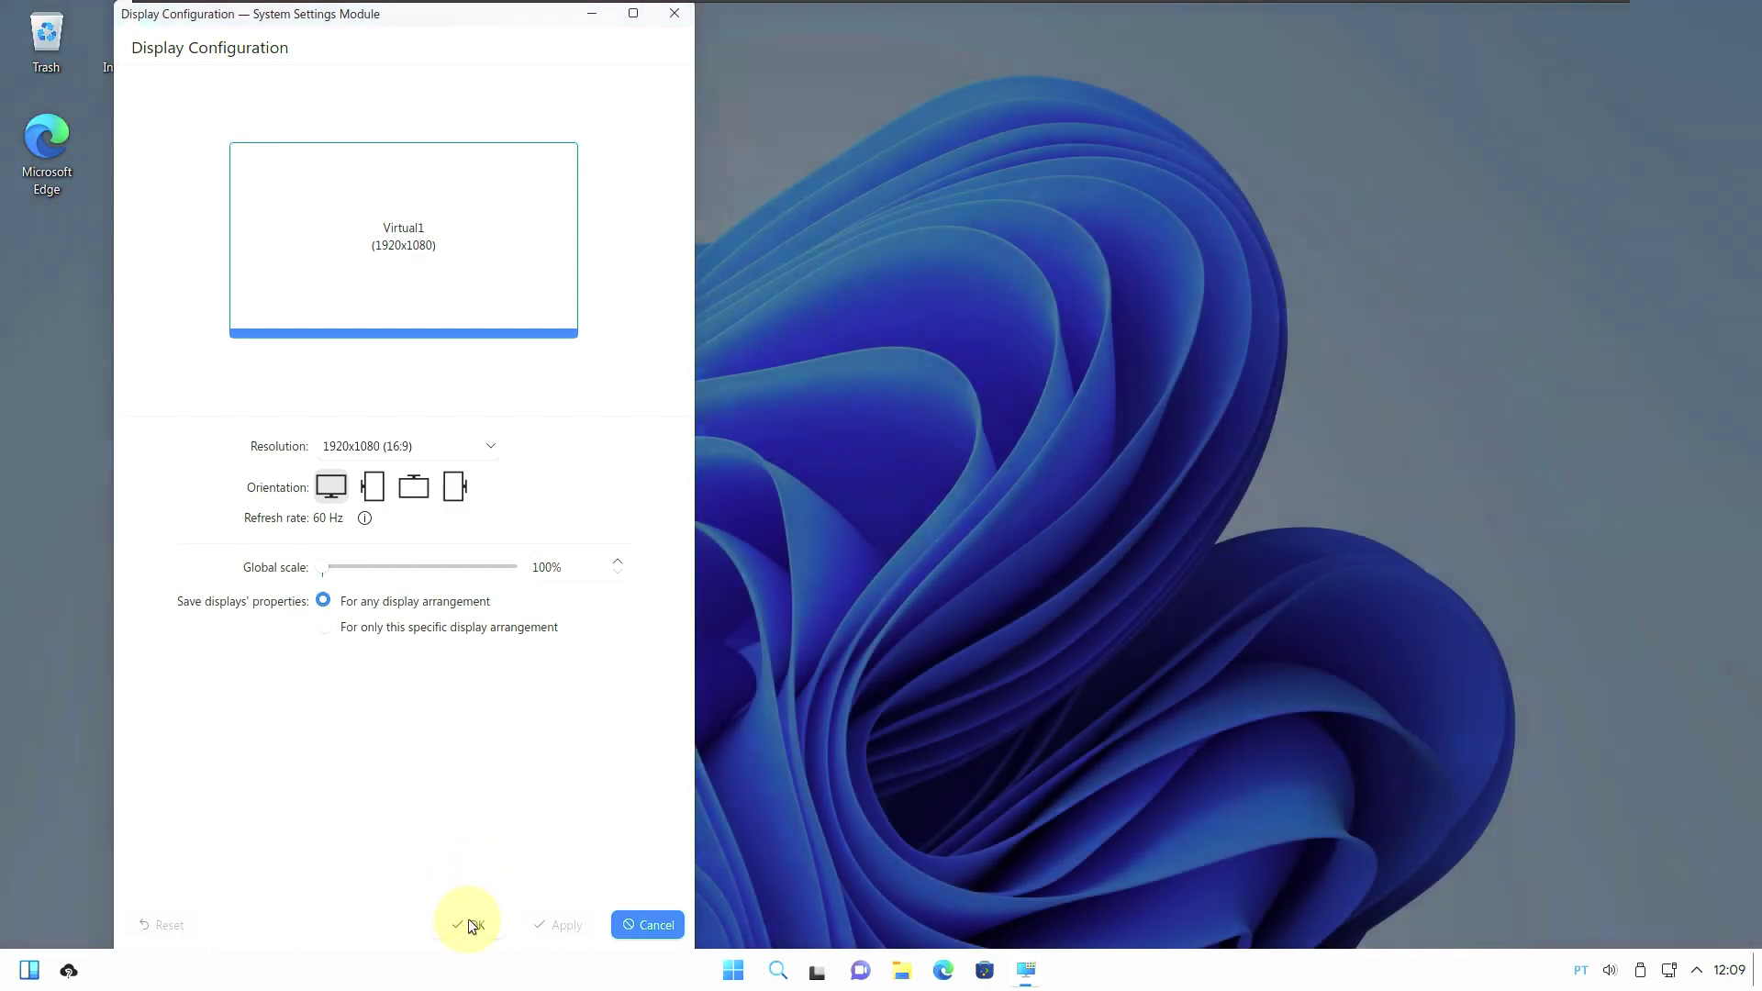
click(488, 896)
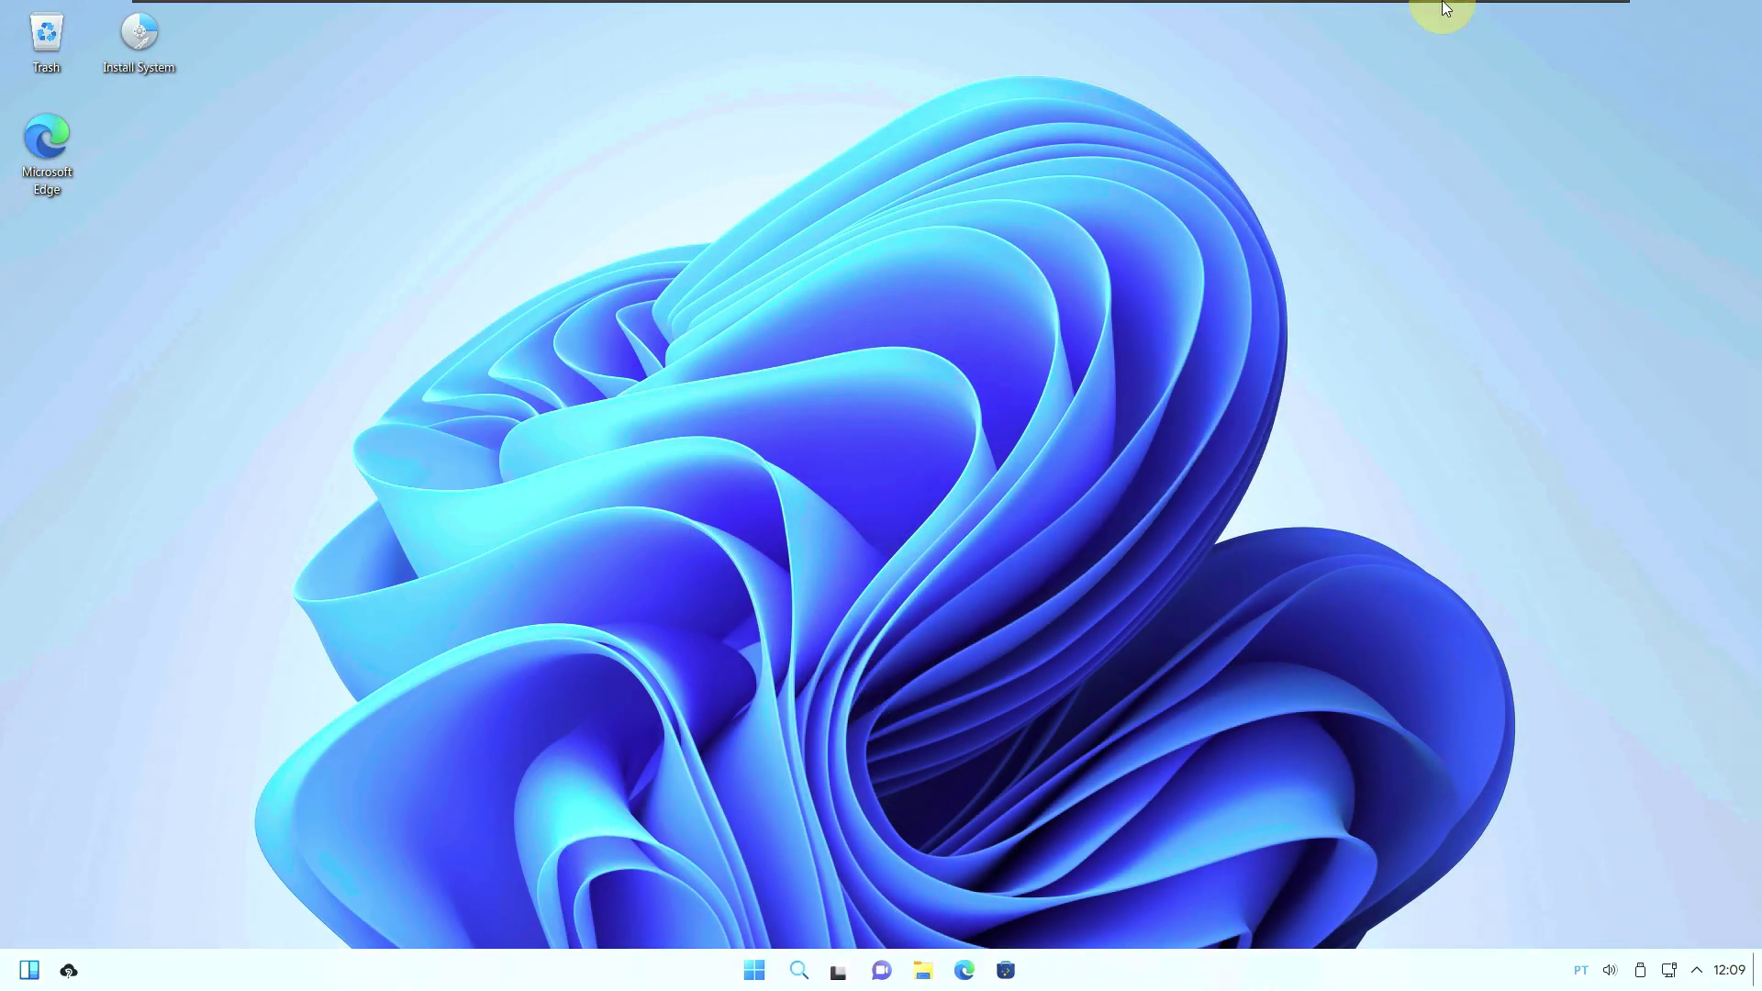
Launch System Monitor from its pinned tile in the Start menu.
mouse_move(1446, 8)
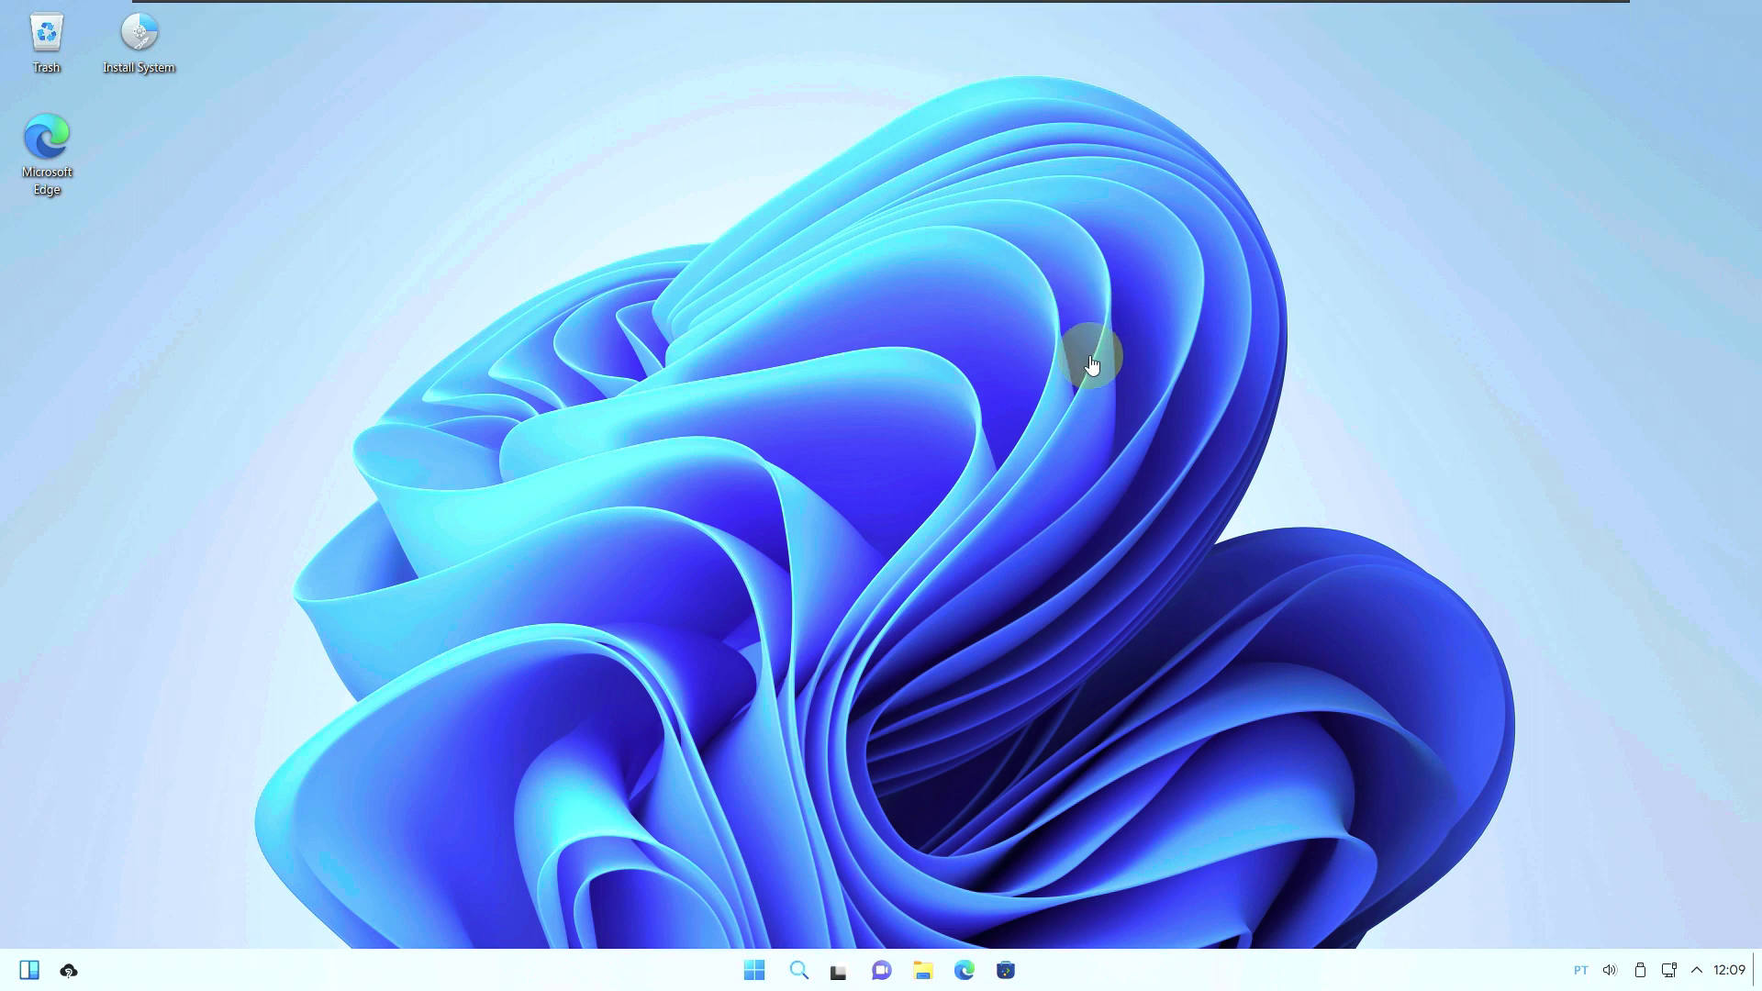
click(745, 972)
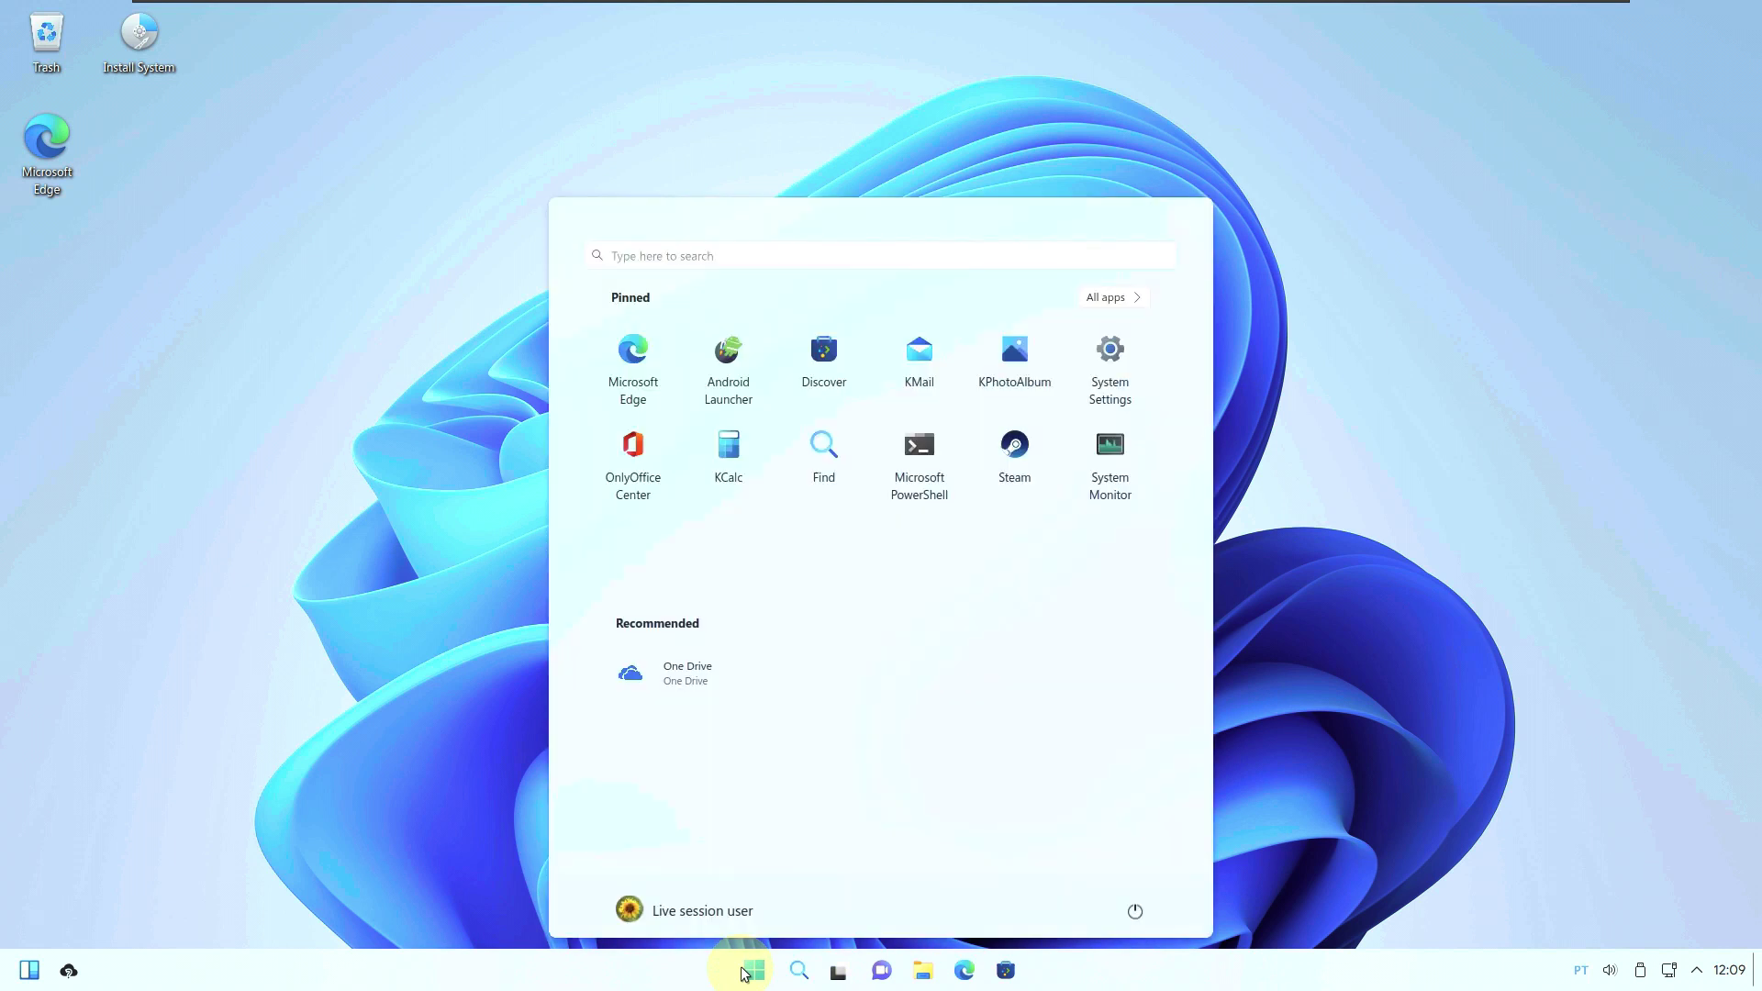
click(1107, 488)
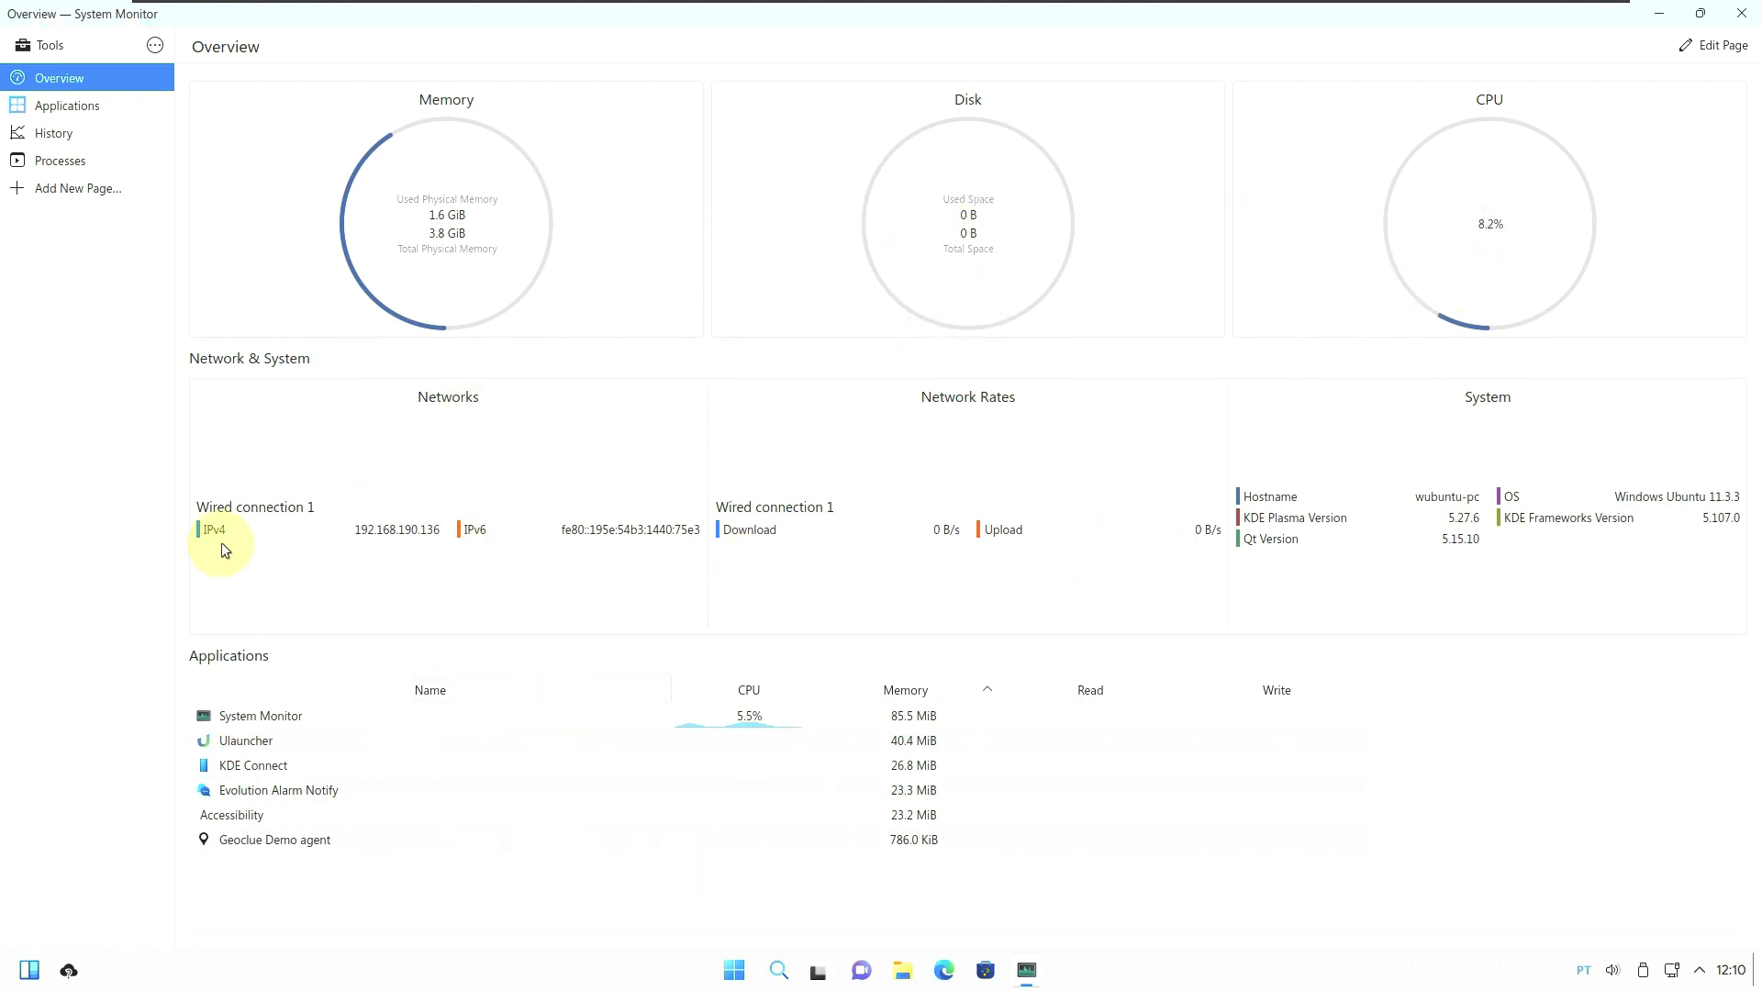
Browse System Monitor's Applications, History and Processes pages, showing processes as a tree.
click(125, 98)
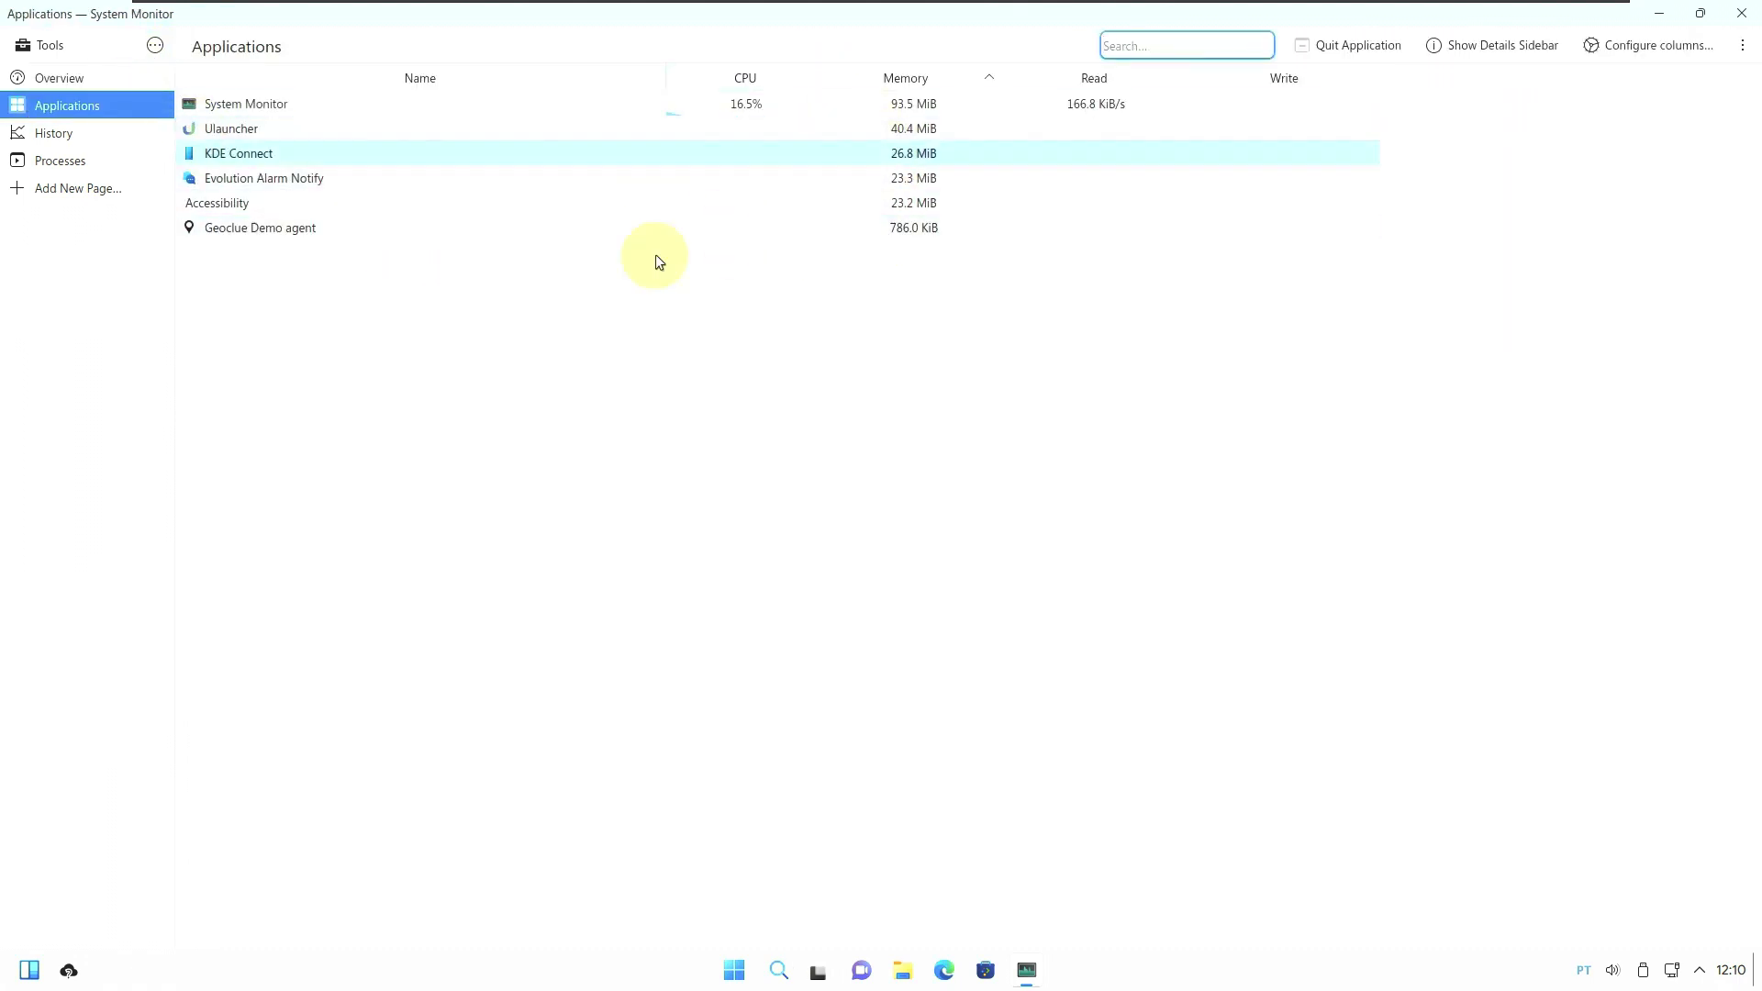
click(126, 144)
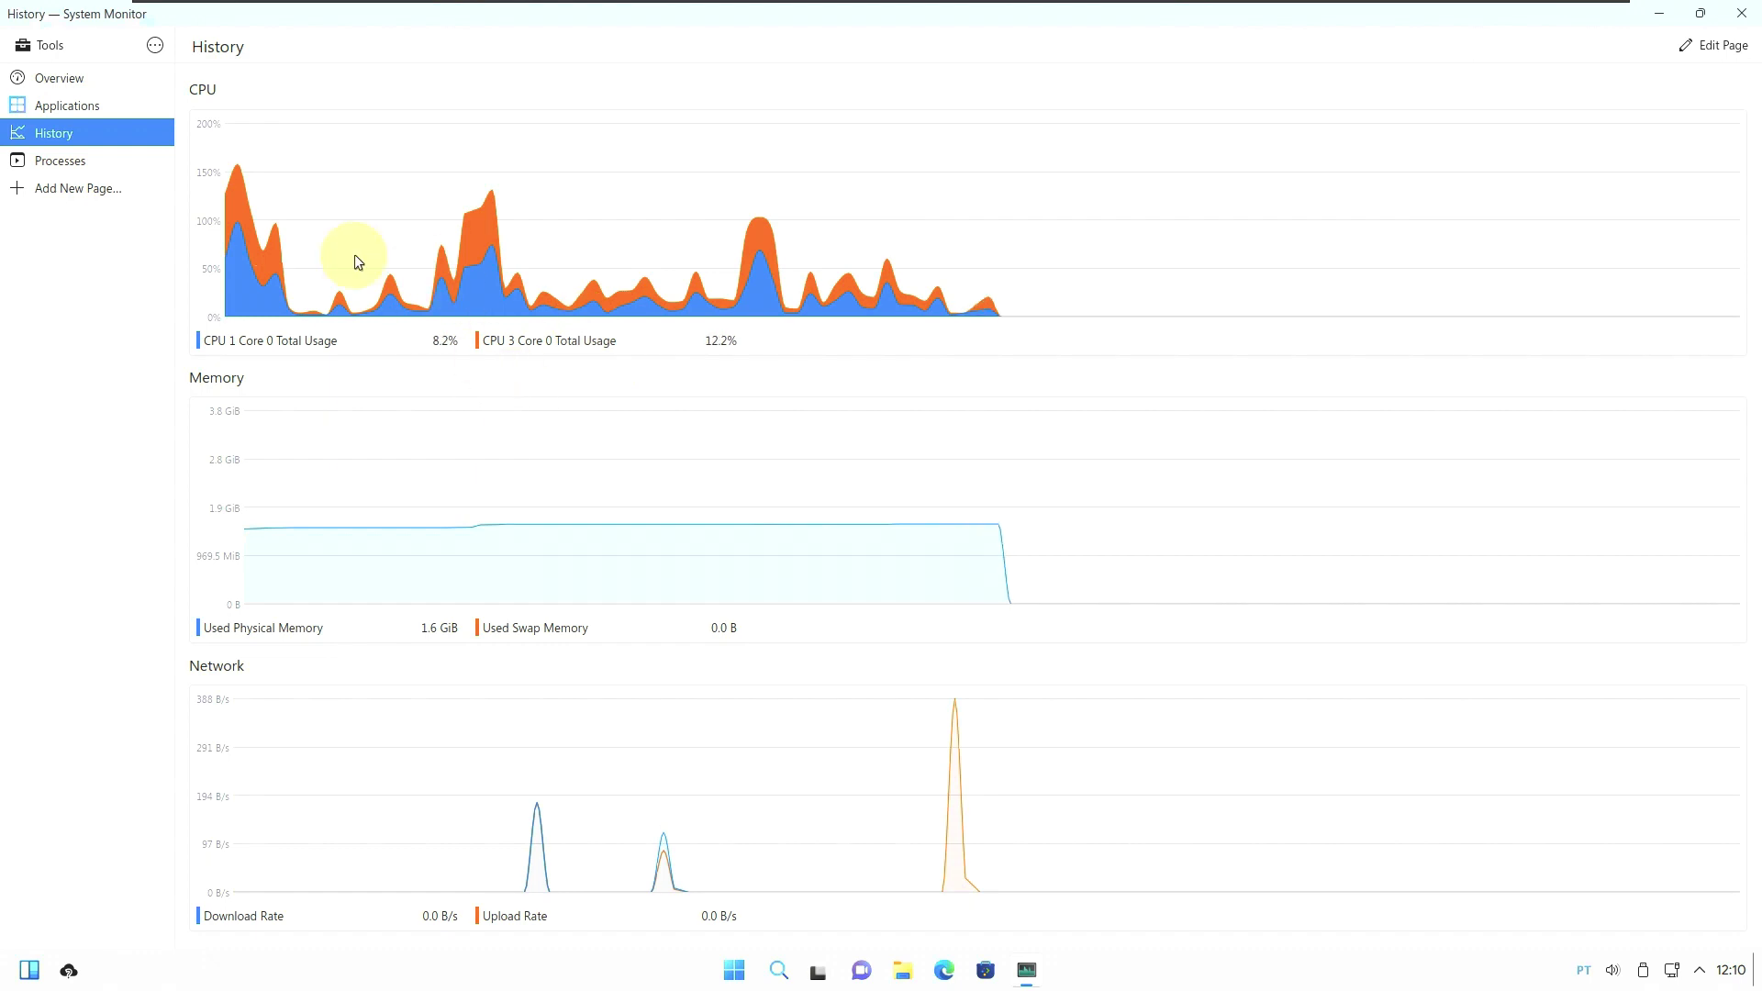
click(169, 168)
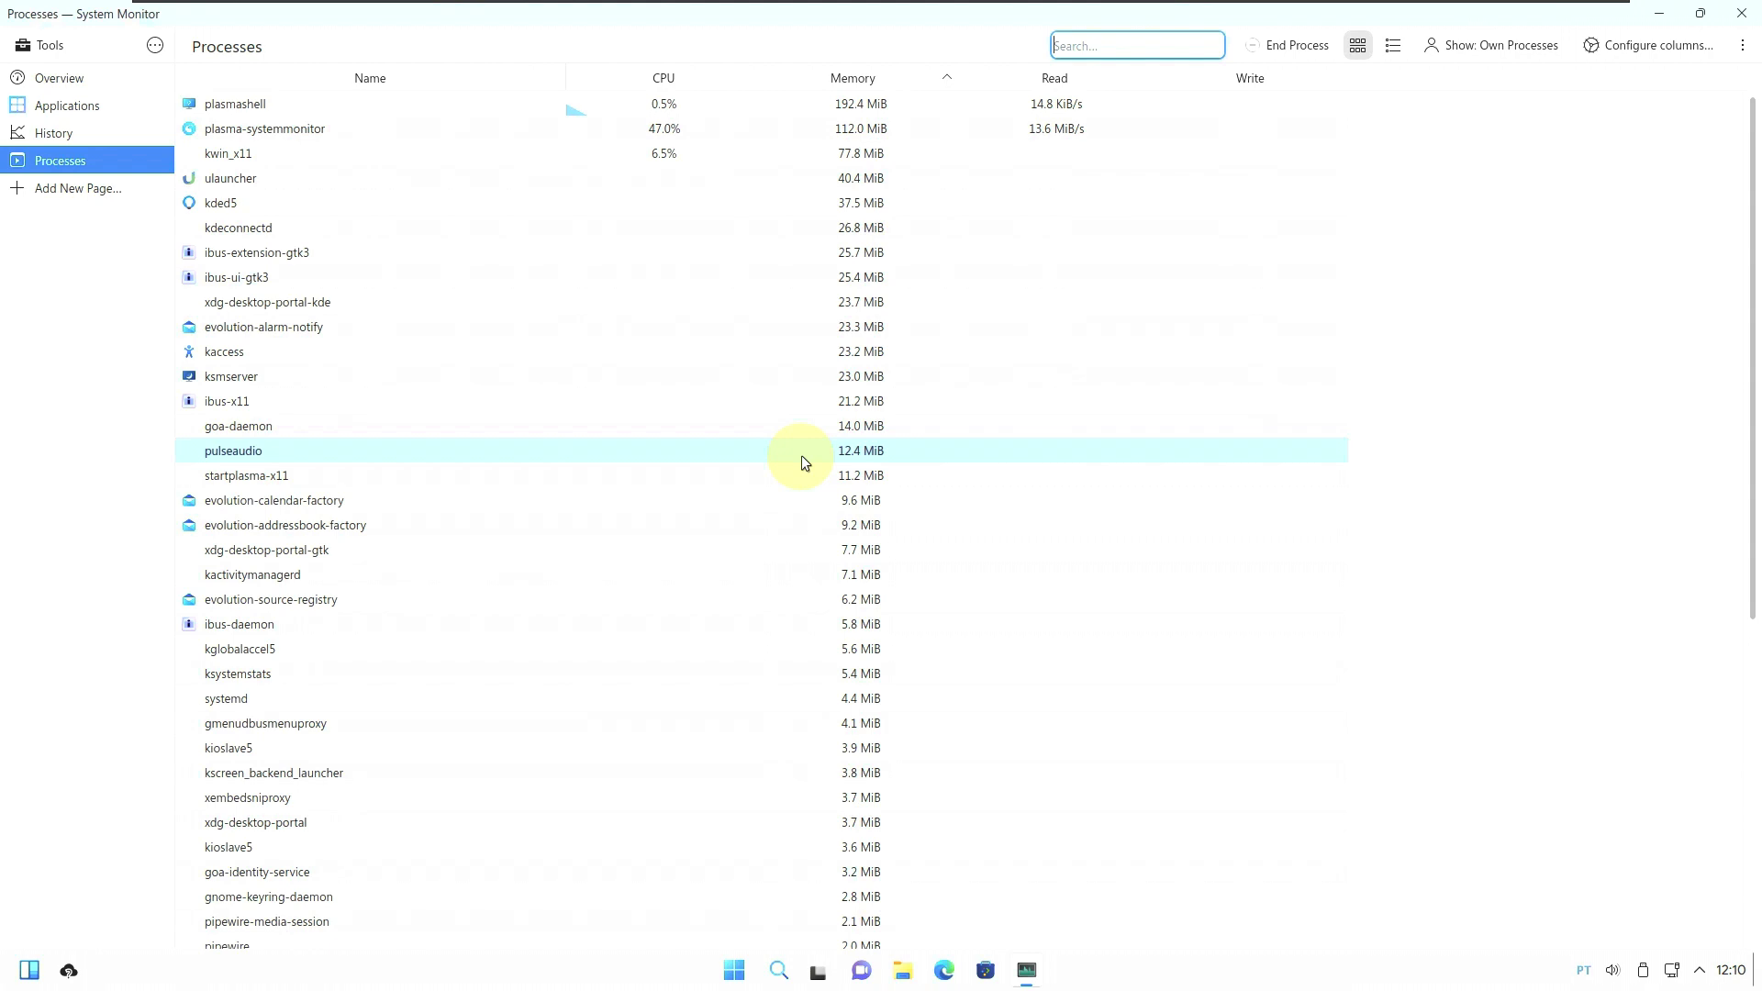
click(1393, 46)
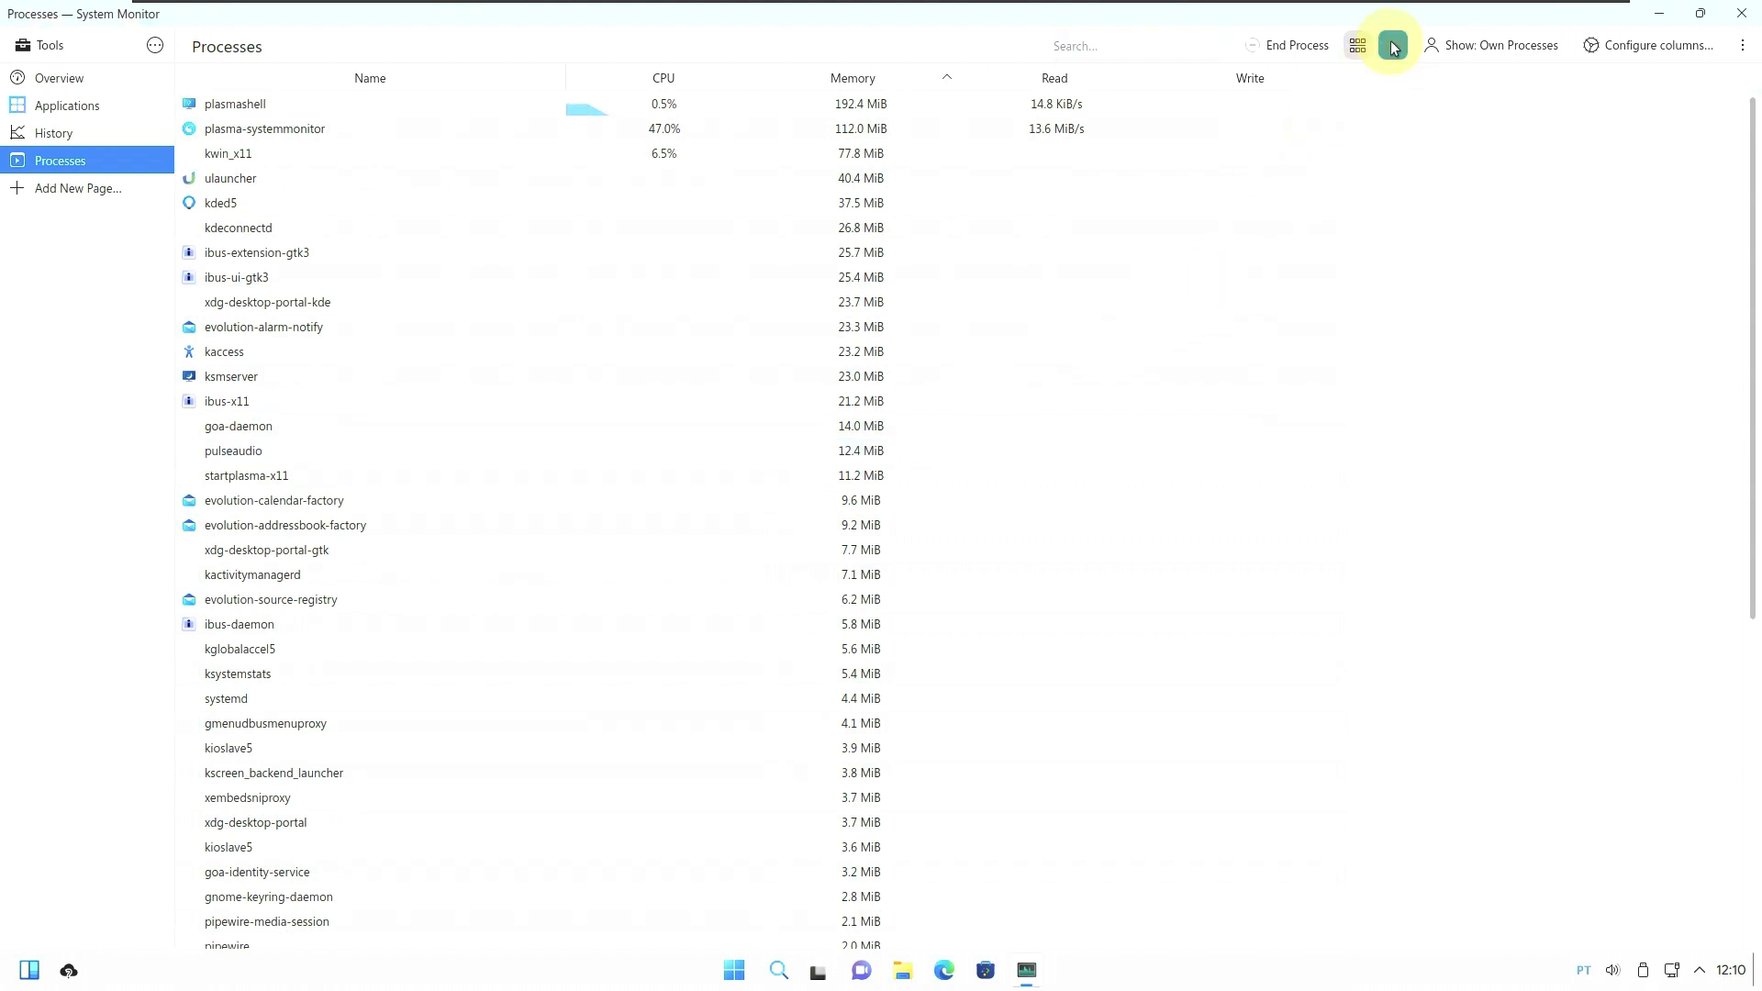
Scroll the process tree, revisit History, Applications and Overview, then close System Monitor.
scroll(713, 479, down, 4)
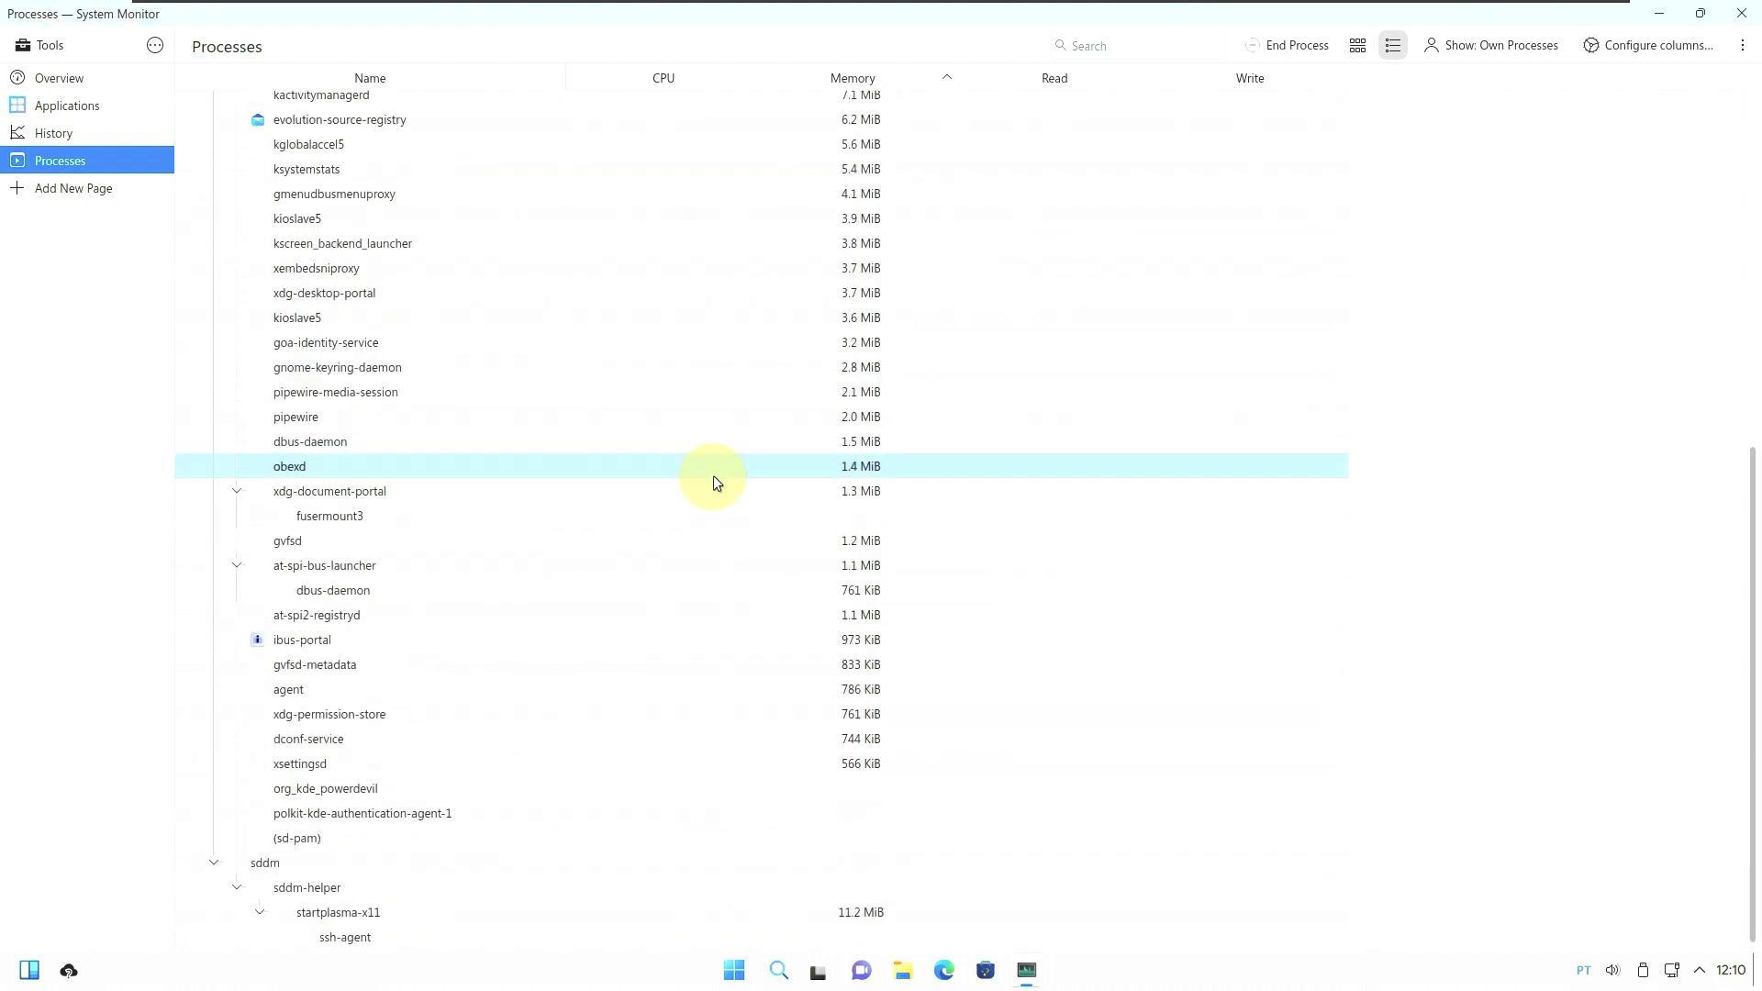
scroll(714, 477, up, 6)
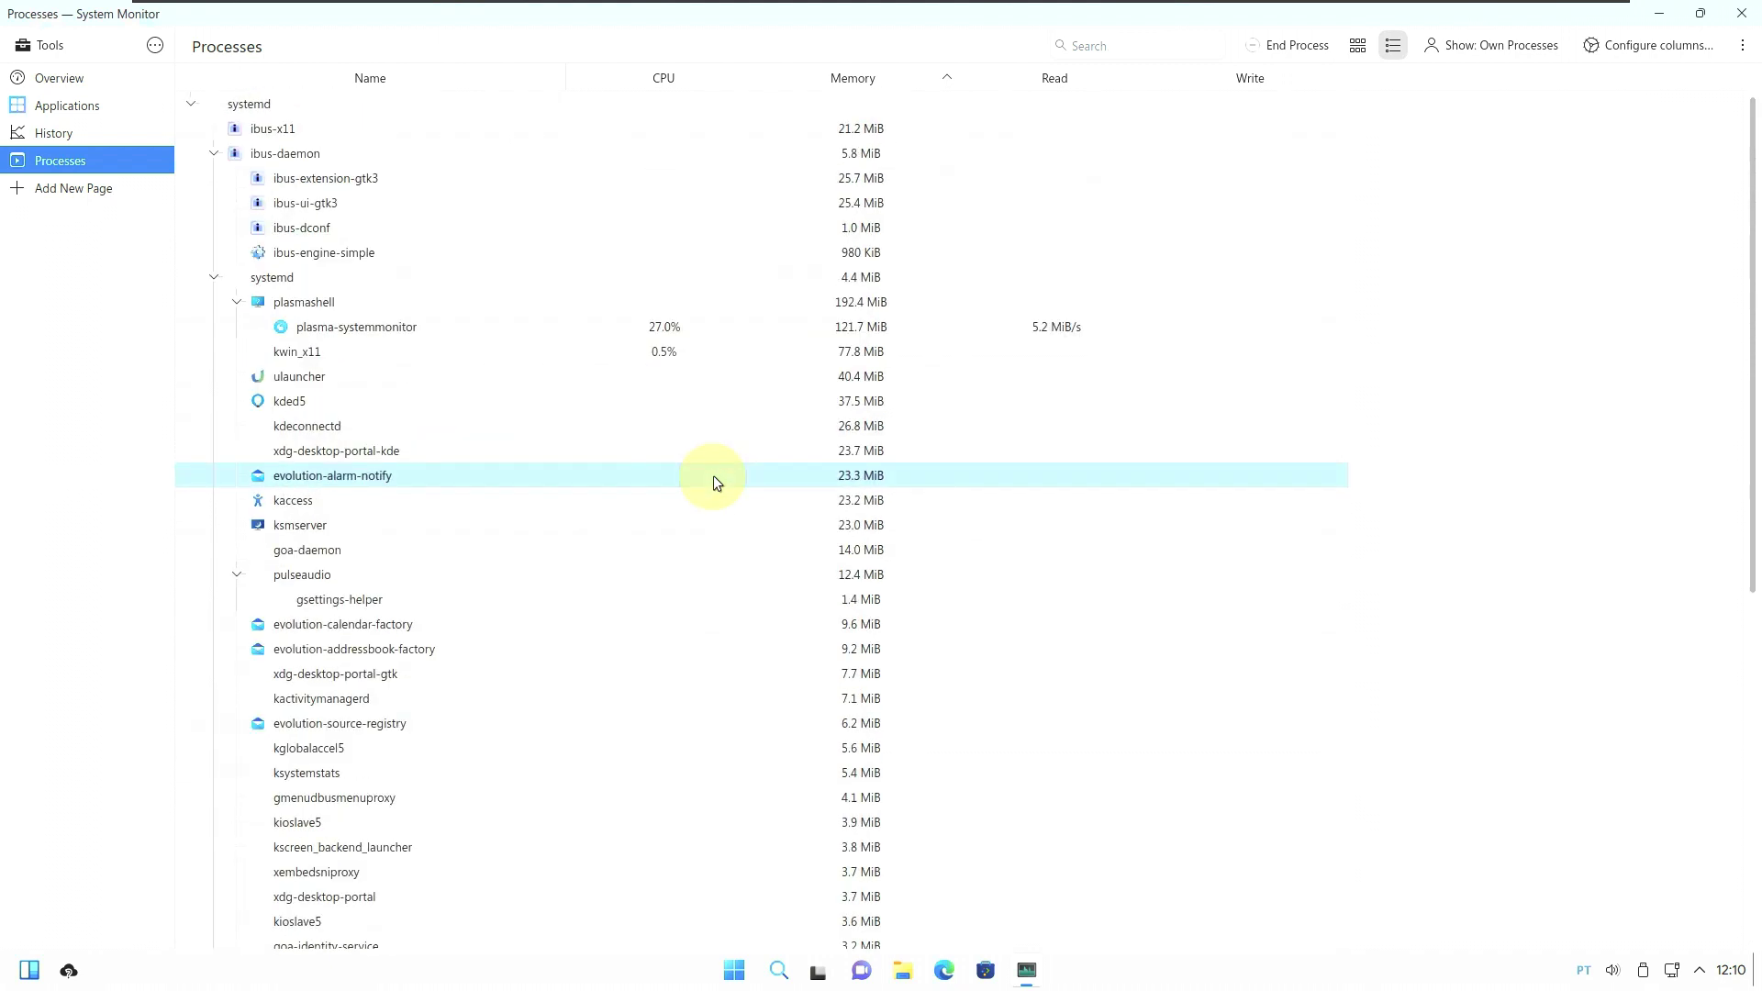
click(103, 142)
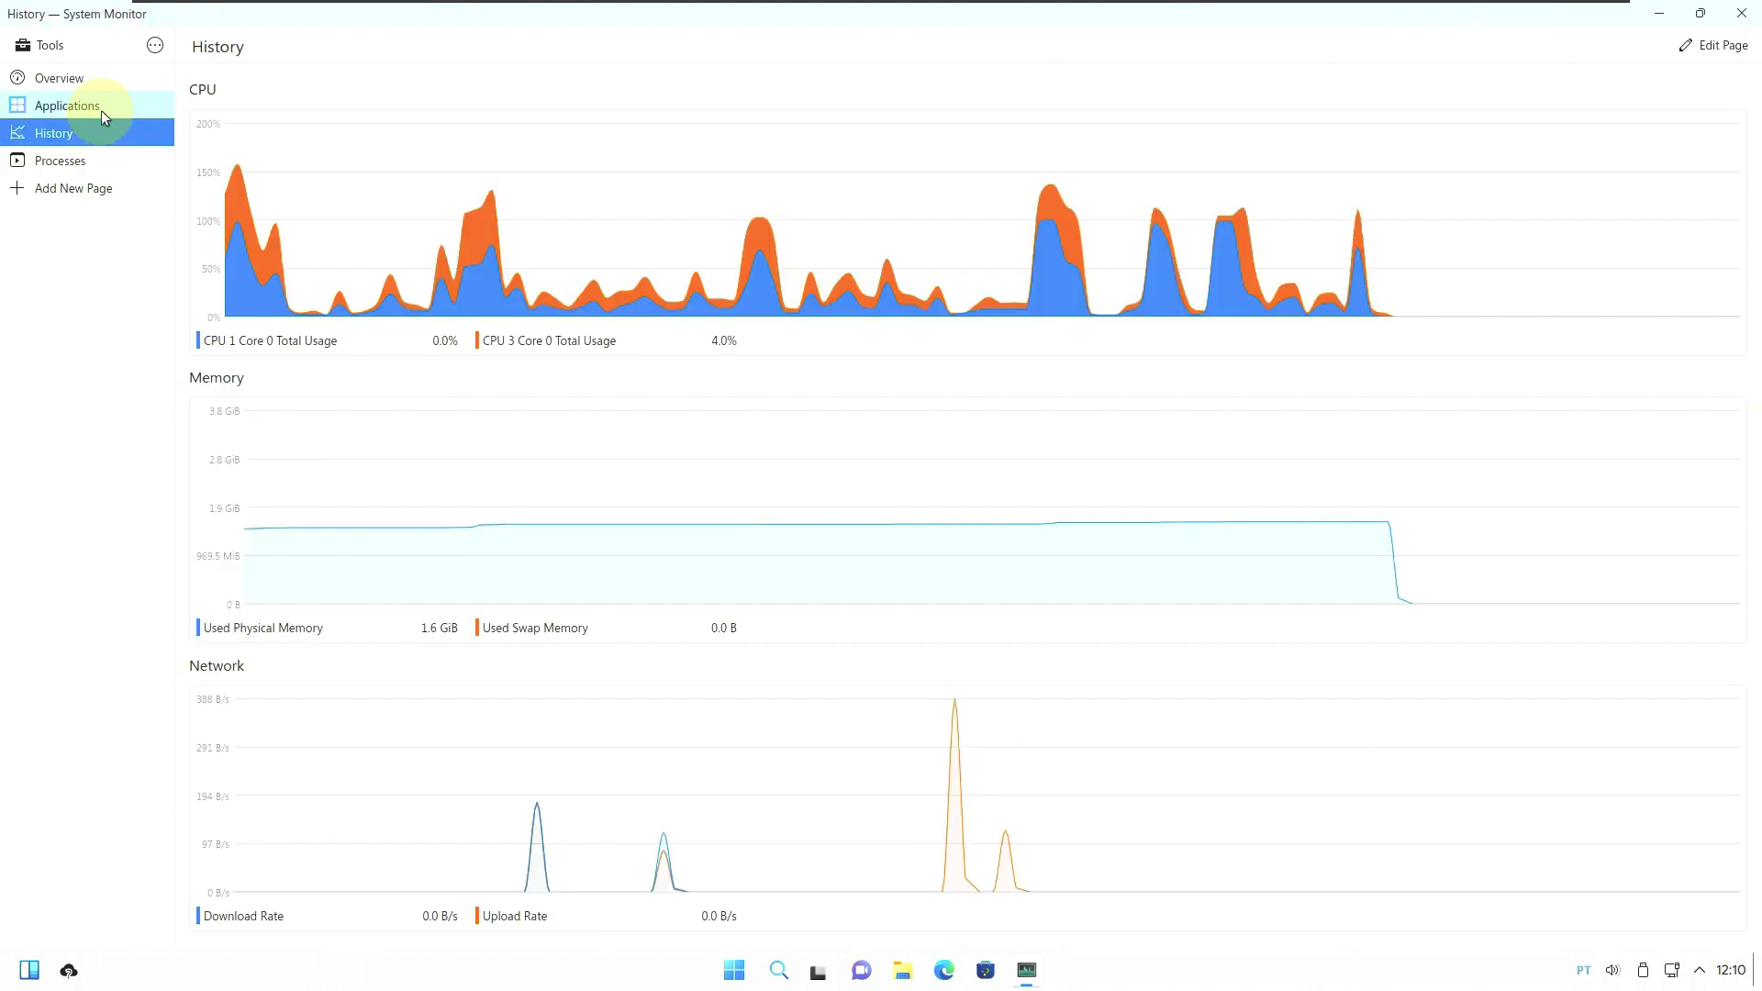
click(101, 110)
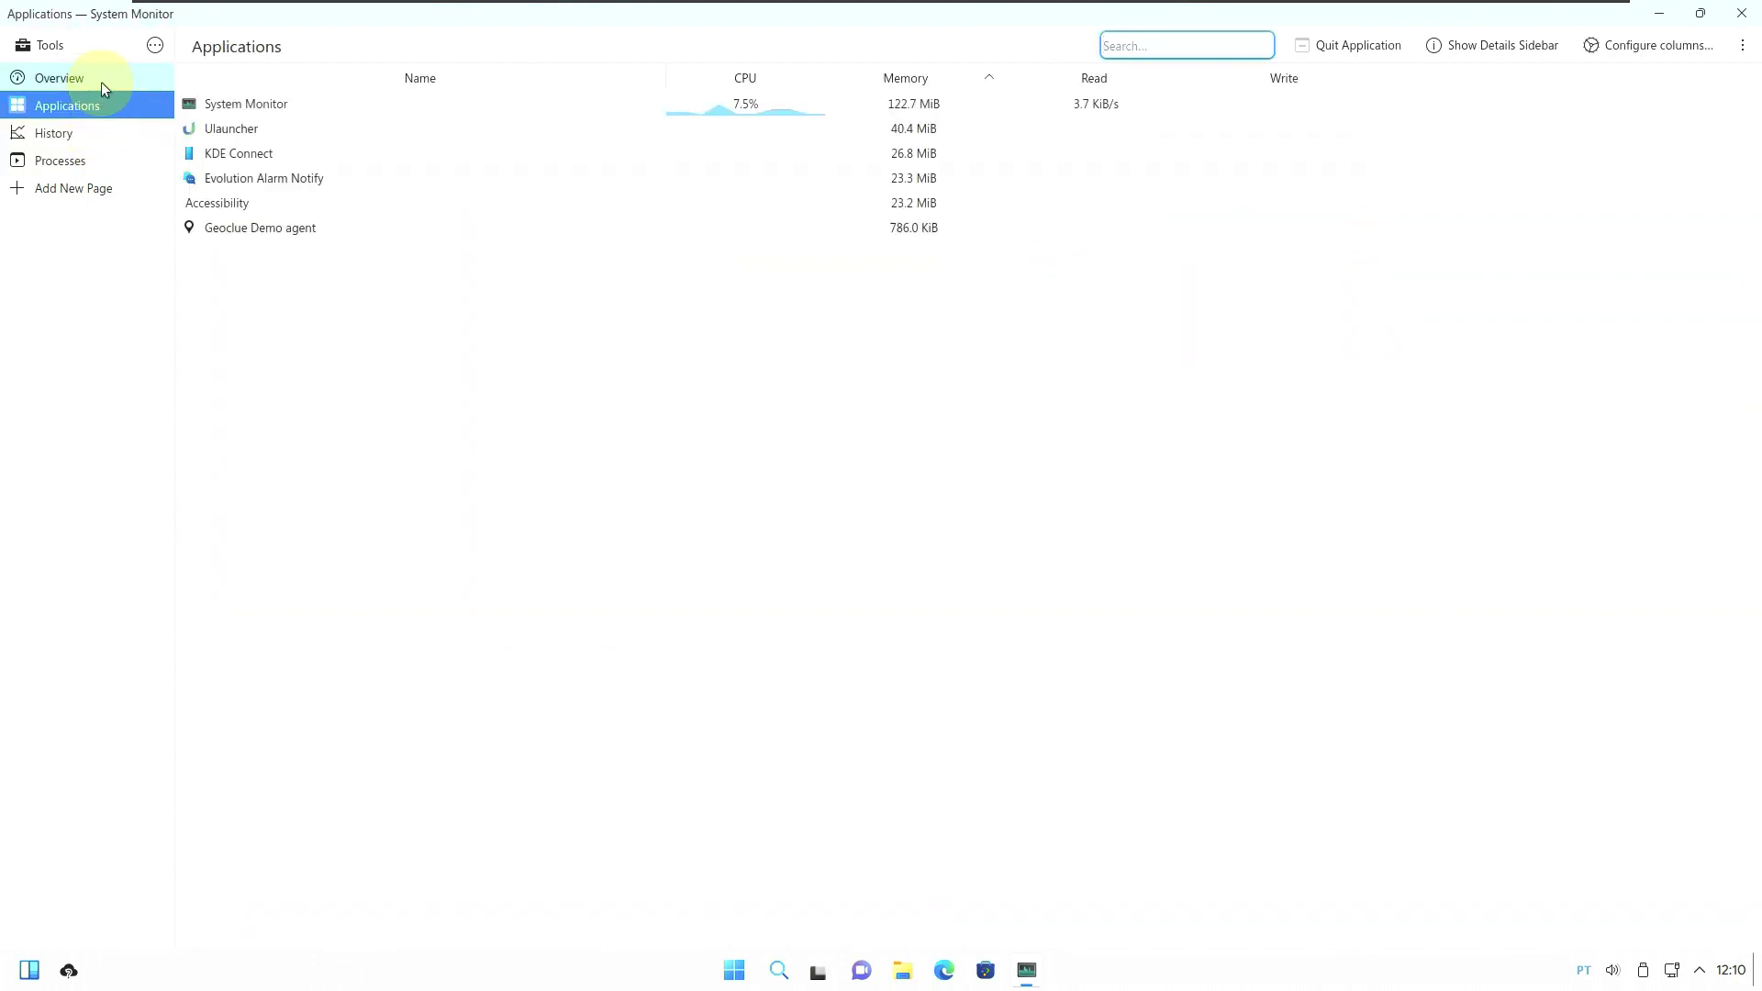
click(101, 80)
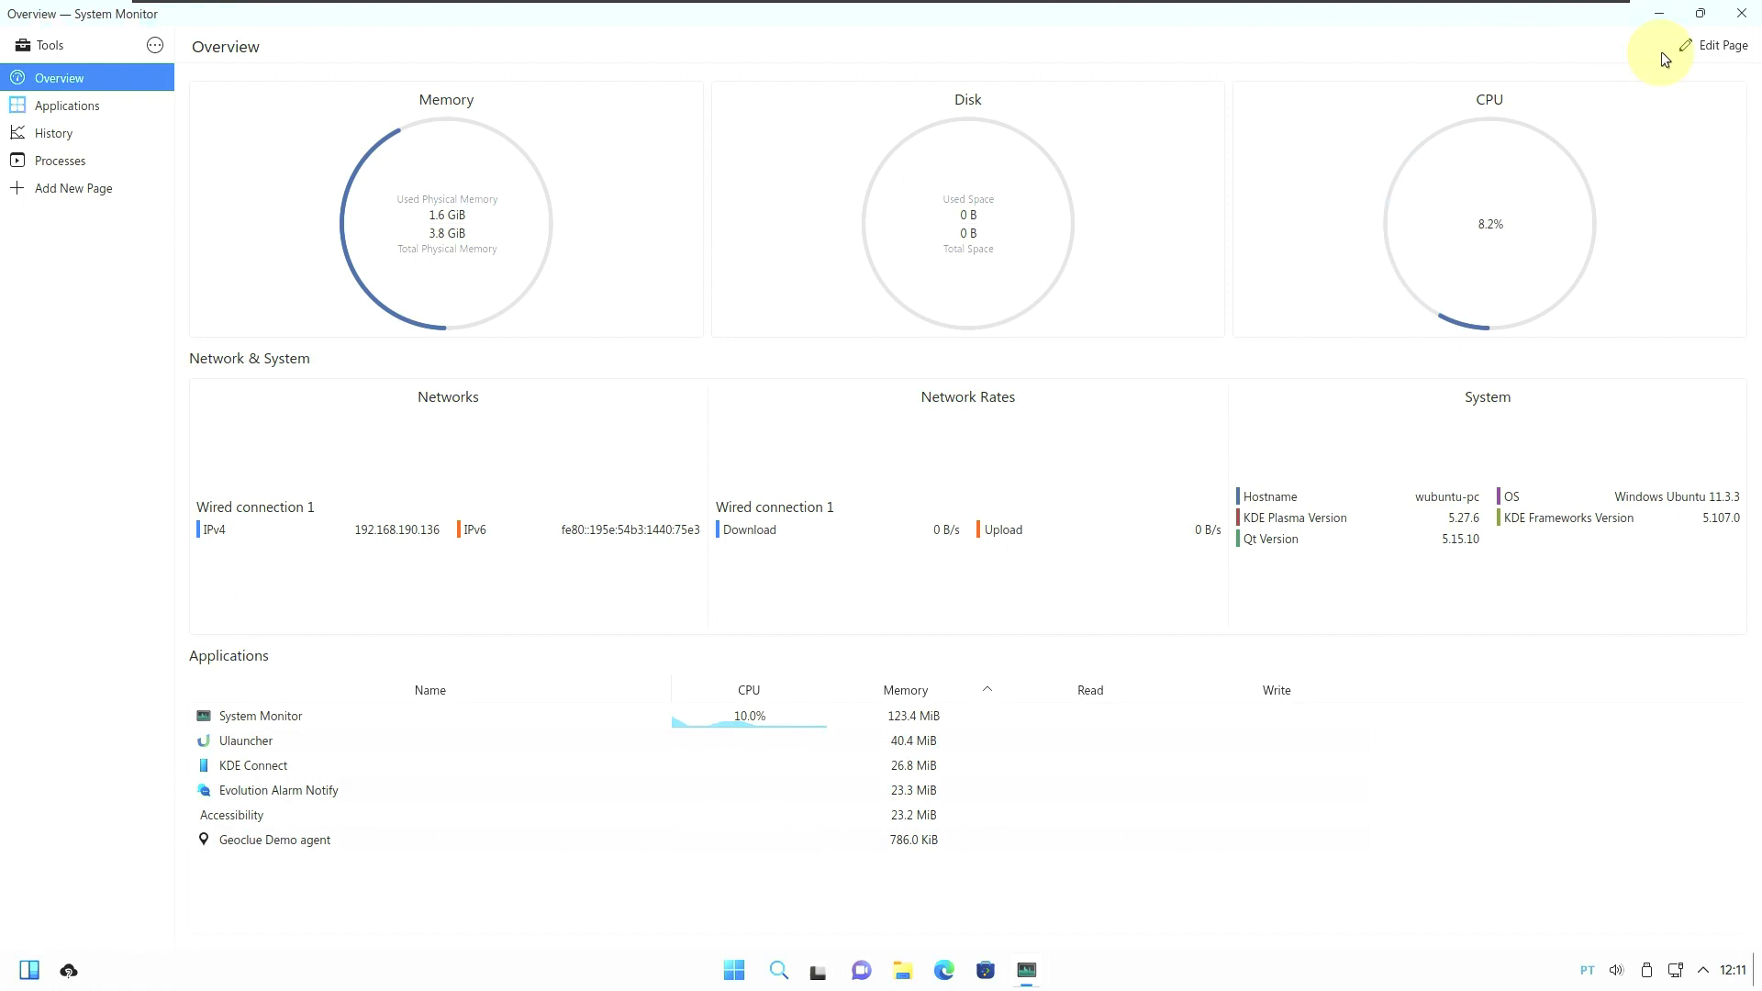
click(1742, 13)
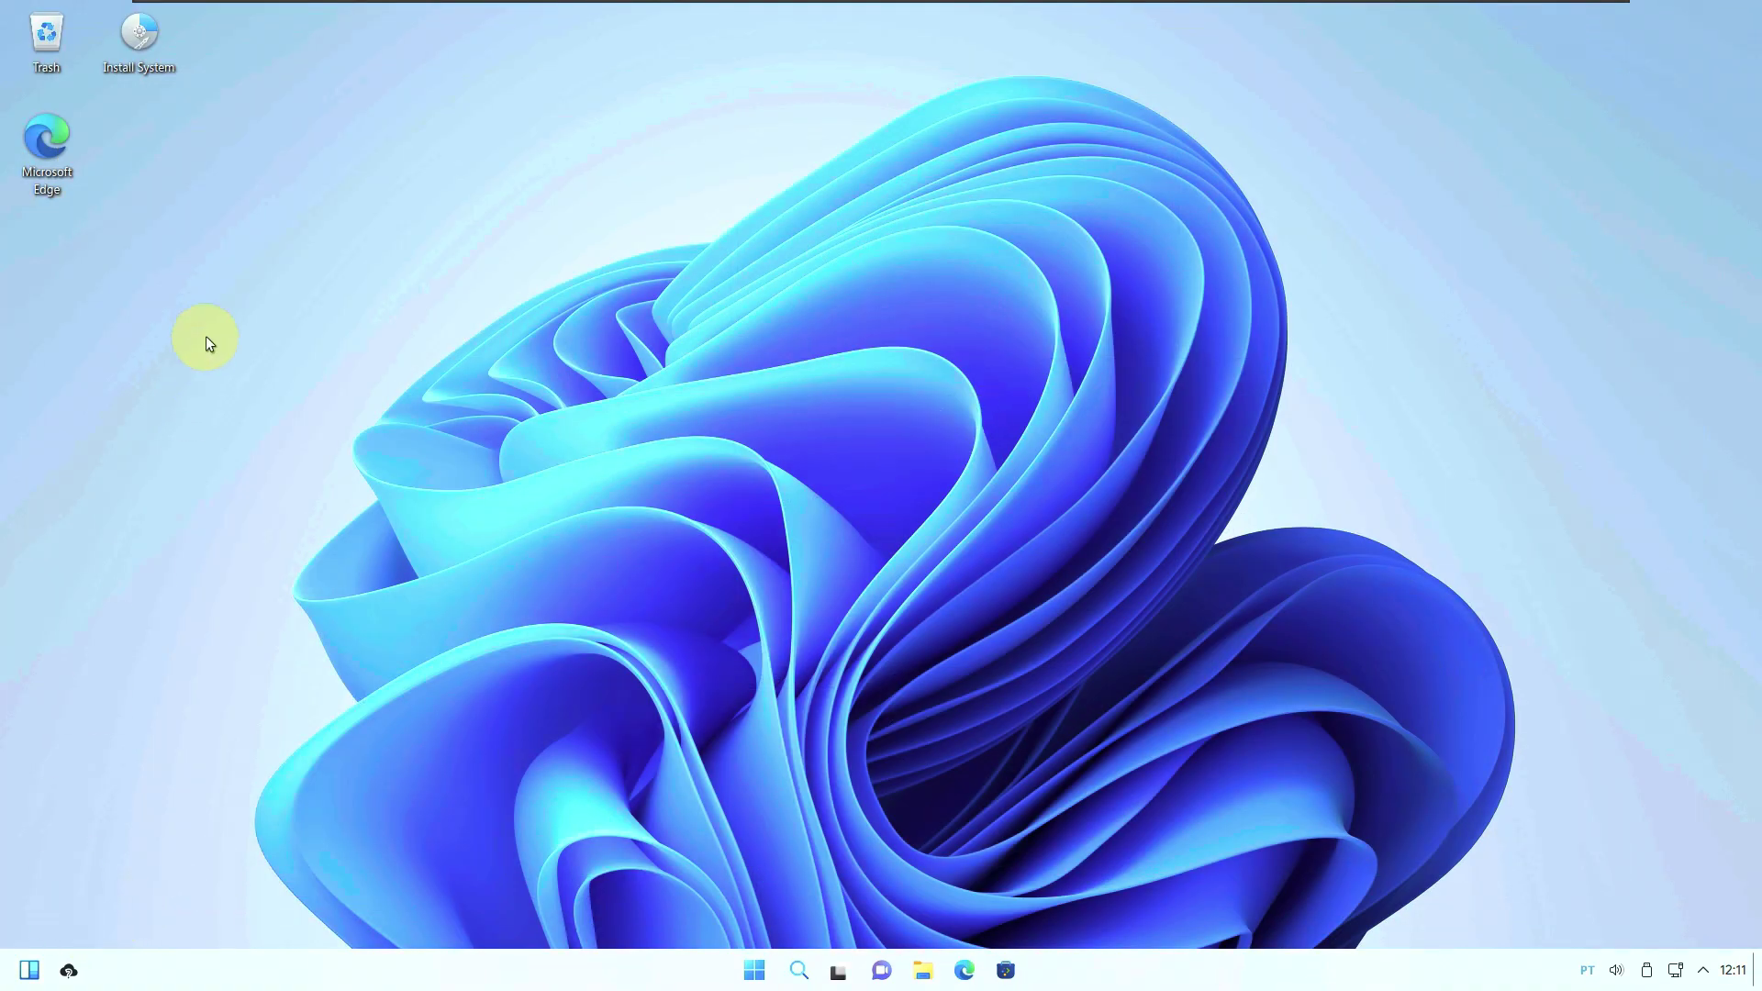
Open Microsoft PowerShell maximized and run inxi, which is reported as unrecognized.
click(754, 970)
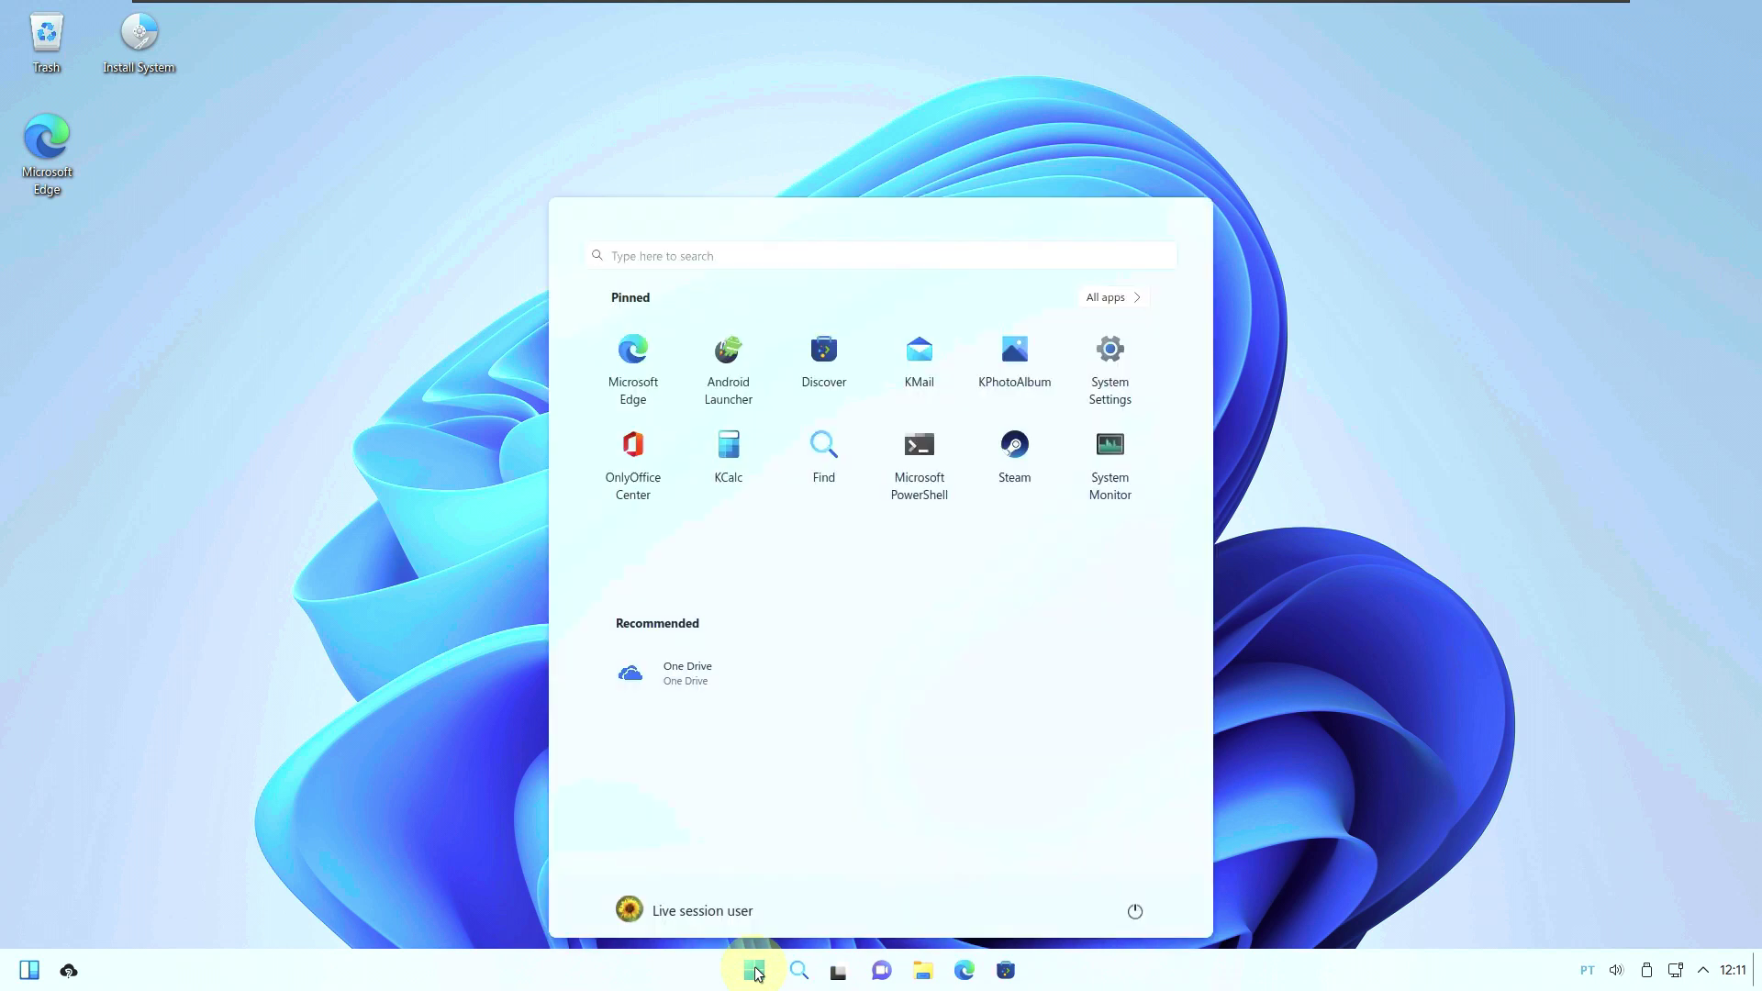
click(929, 500)
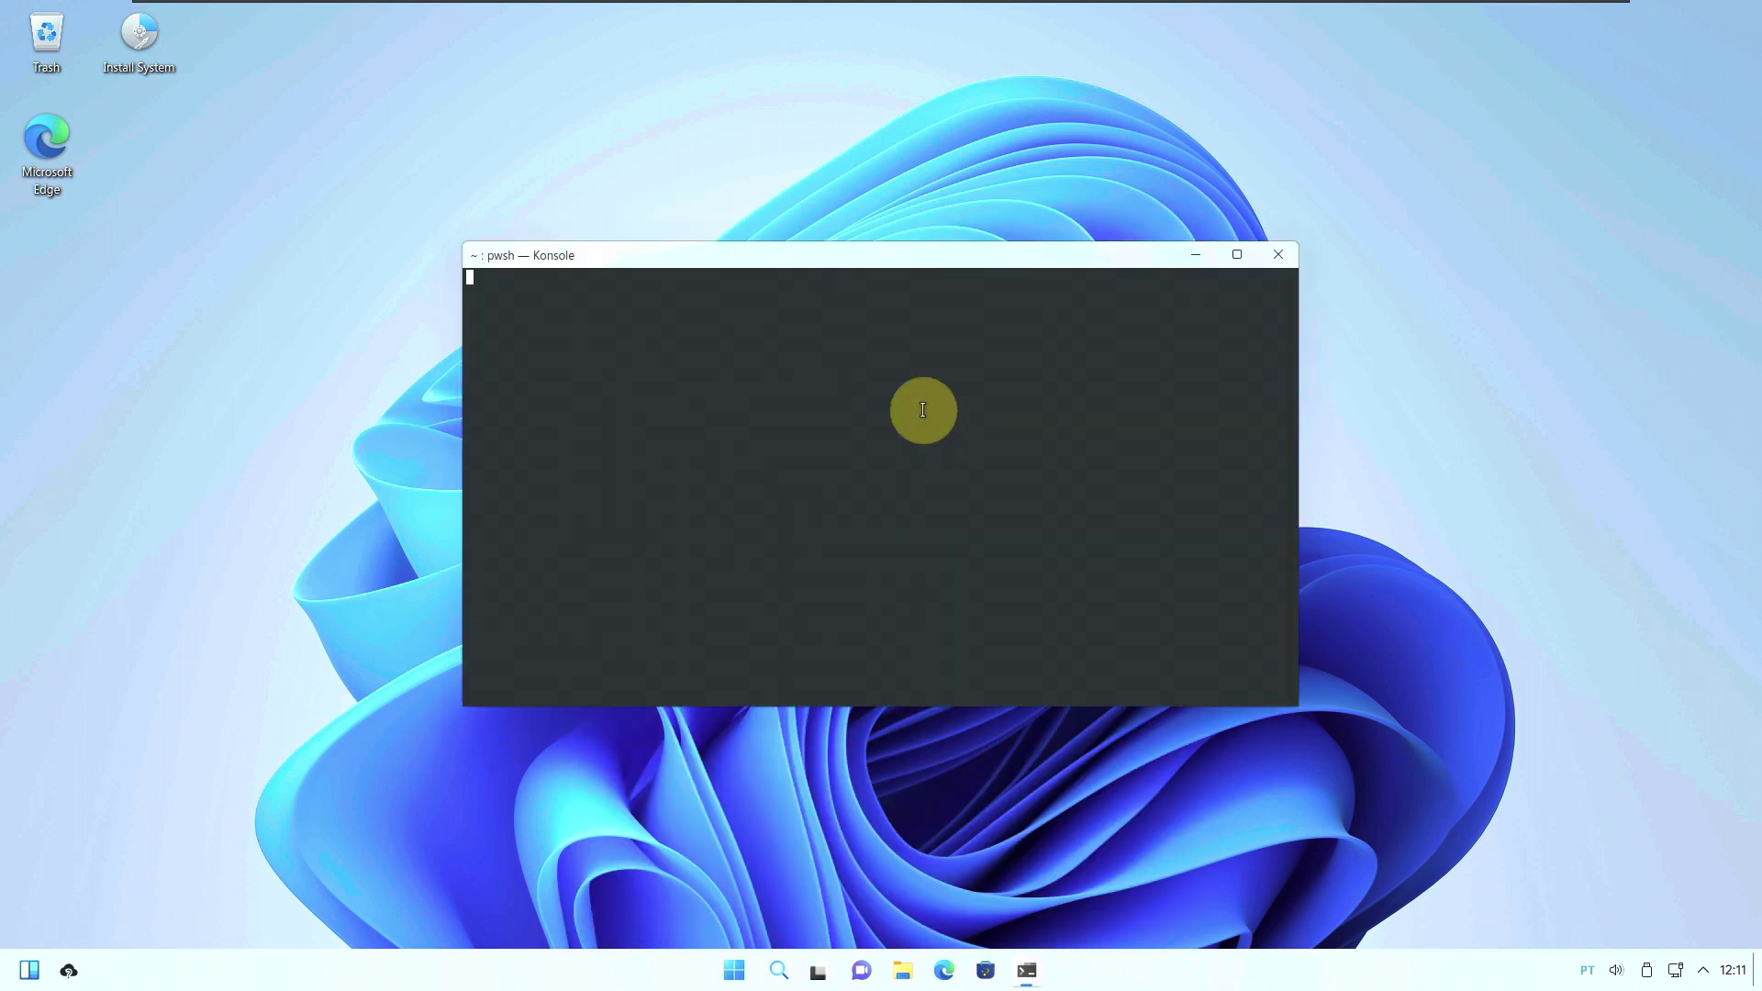
click(1236, 255)
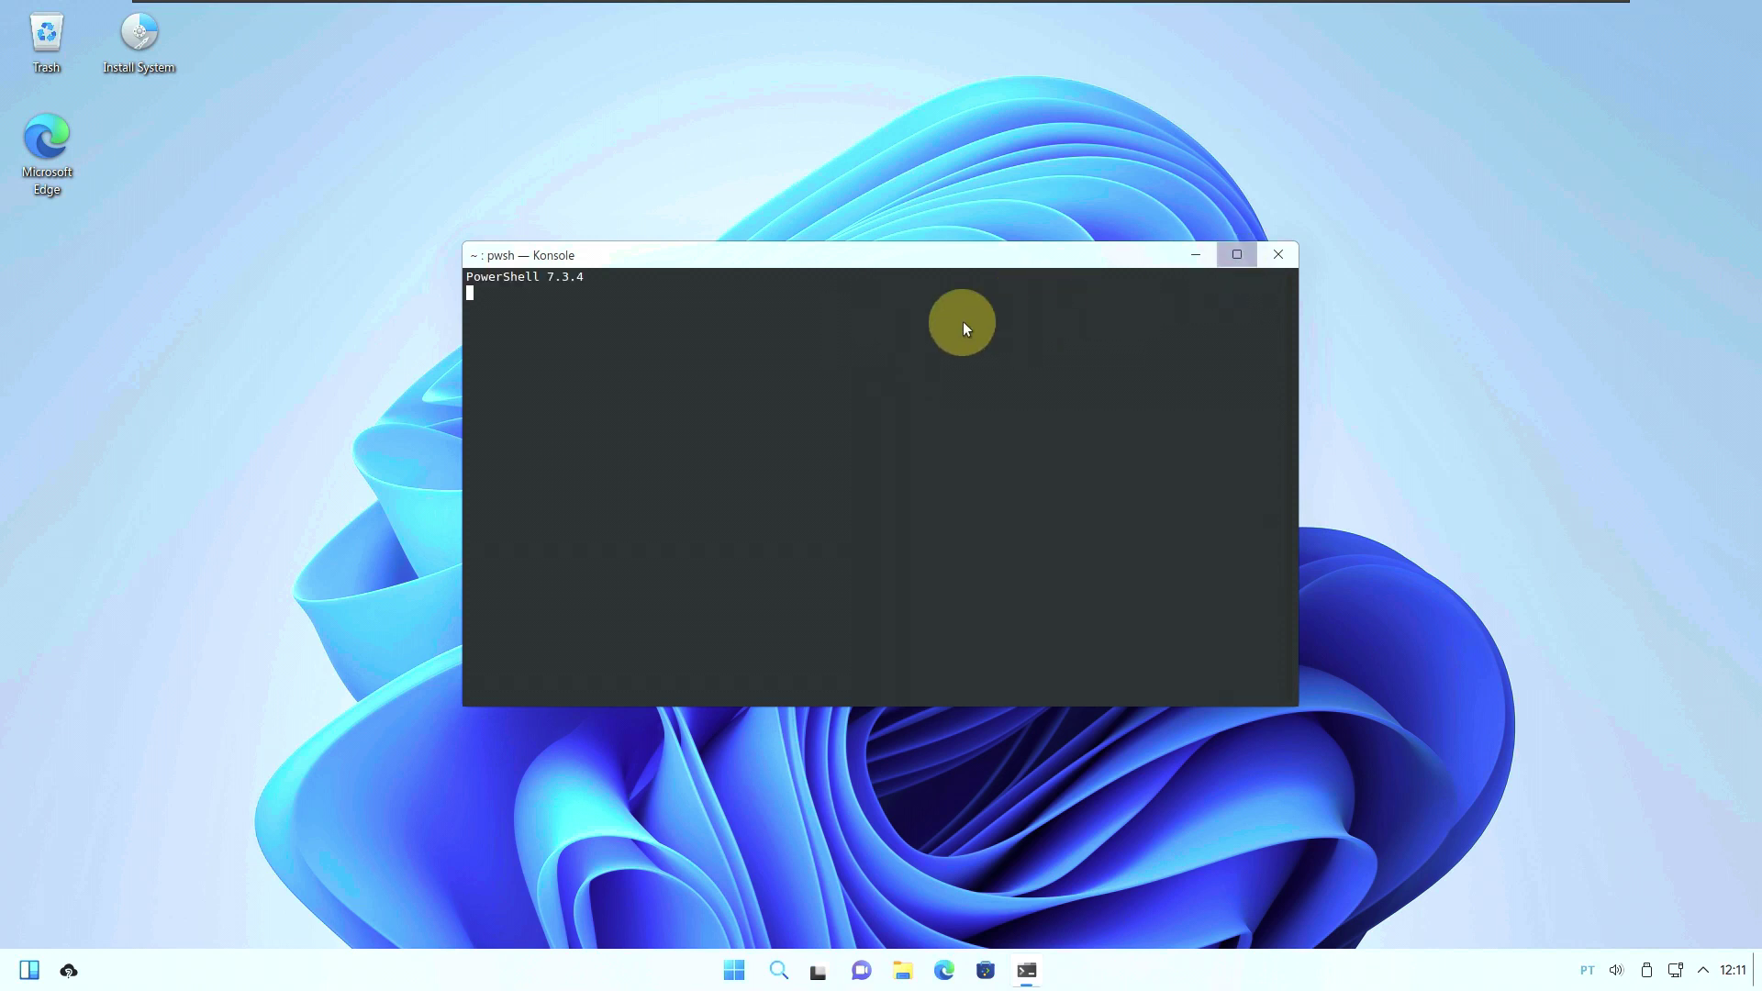
text(inxi)
key(Return)
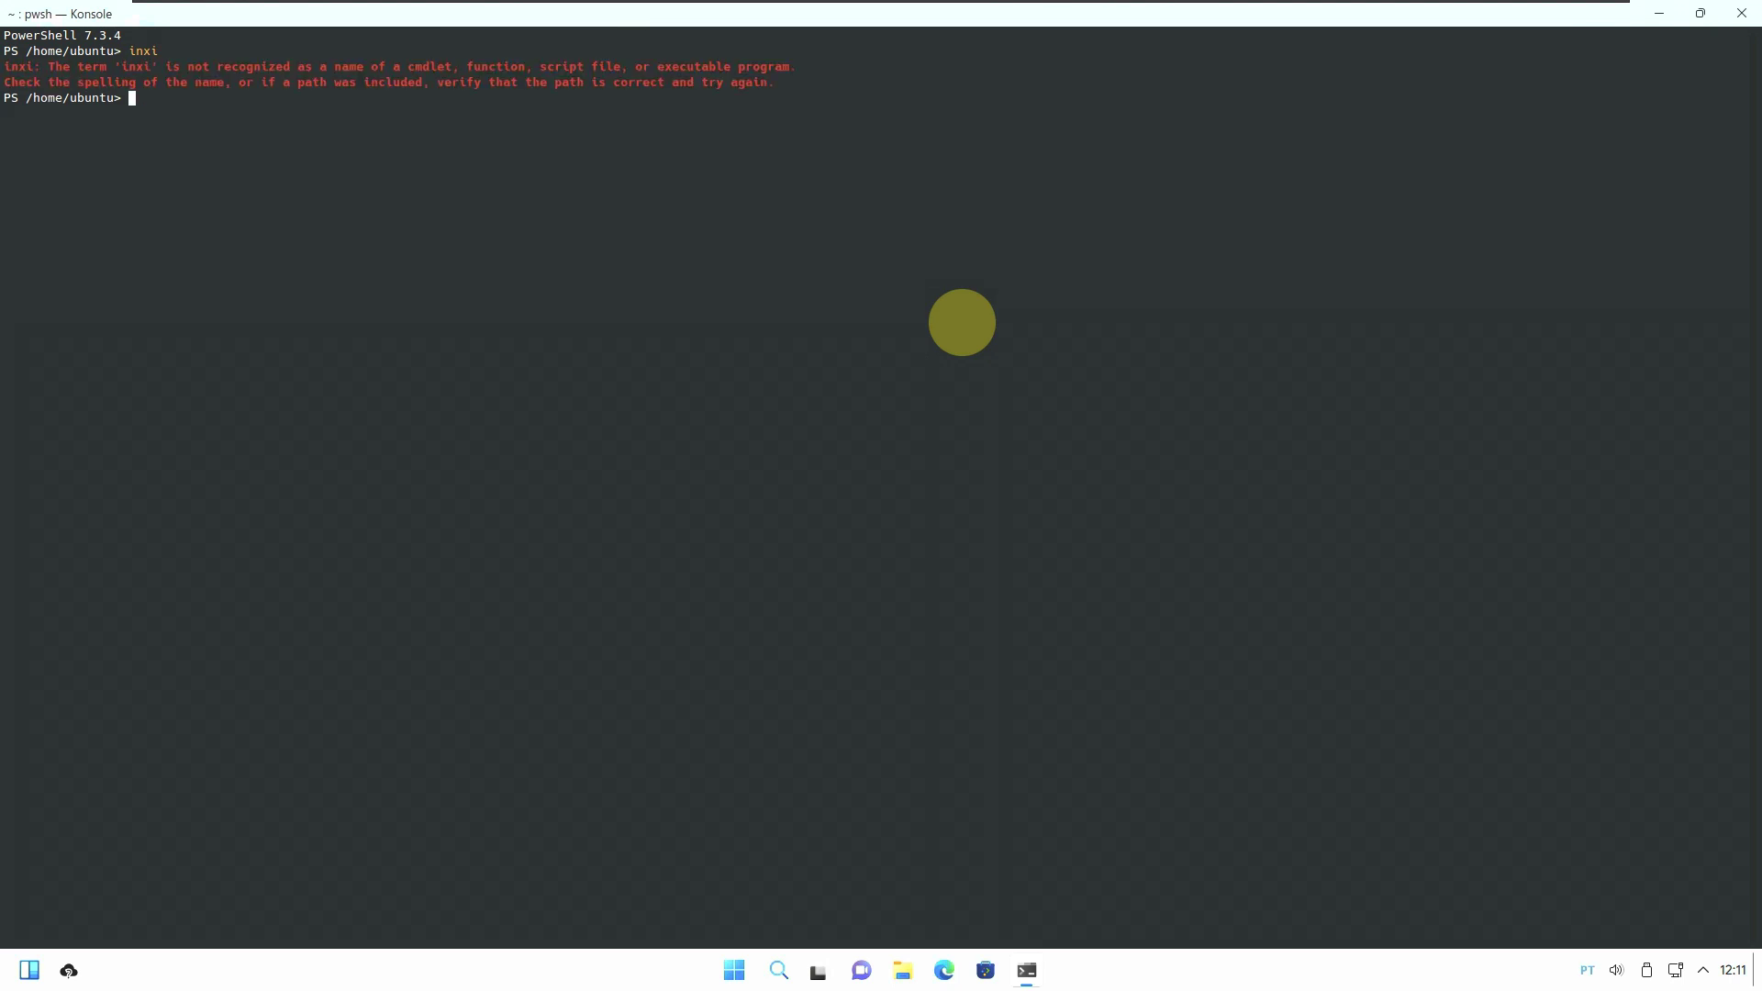
Attempt a cat /etc/issue command, erase it, and run neofetch instead.
text(cat ;etc;ii)
key(BackSpace)
text(ssue)
key(BackSpace)
key(BackSpace)
key(BackSpace)
key(BackSpace)
key(BackSpace)
key(BackSpace)
key(BackSpace)
key(BackSpace)
key(BackSpace)
key(BackSpace)
text(;)
key(BackSpace)
text(:)
key(BackSpace)
text(7)
key(BackSpace)
text(&)
key(BackSpace)
text(>)
key(BackSpace)
text(.)
key(BackSpace)
key(BackSpace)
text(;;:)
key(BackSpace)
key(BackSpace)
key(BackSpace)
text(@)
key(BackSpace)
text(:)
key(BackSpace)
text(<)
key(BackSpace)
text(,)
key(BackSpace)
text(::)
key(BackSpace)
key(BackSpace)
key(BackSpace)
key(BackSpace)
key(BackSpace)
key(BackSpace)
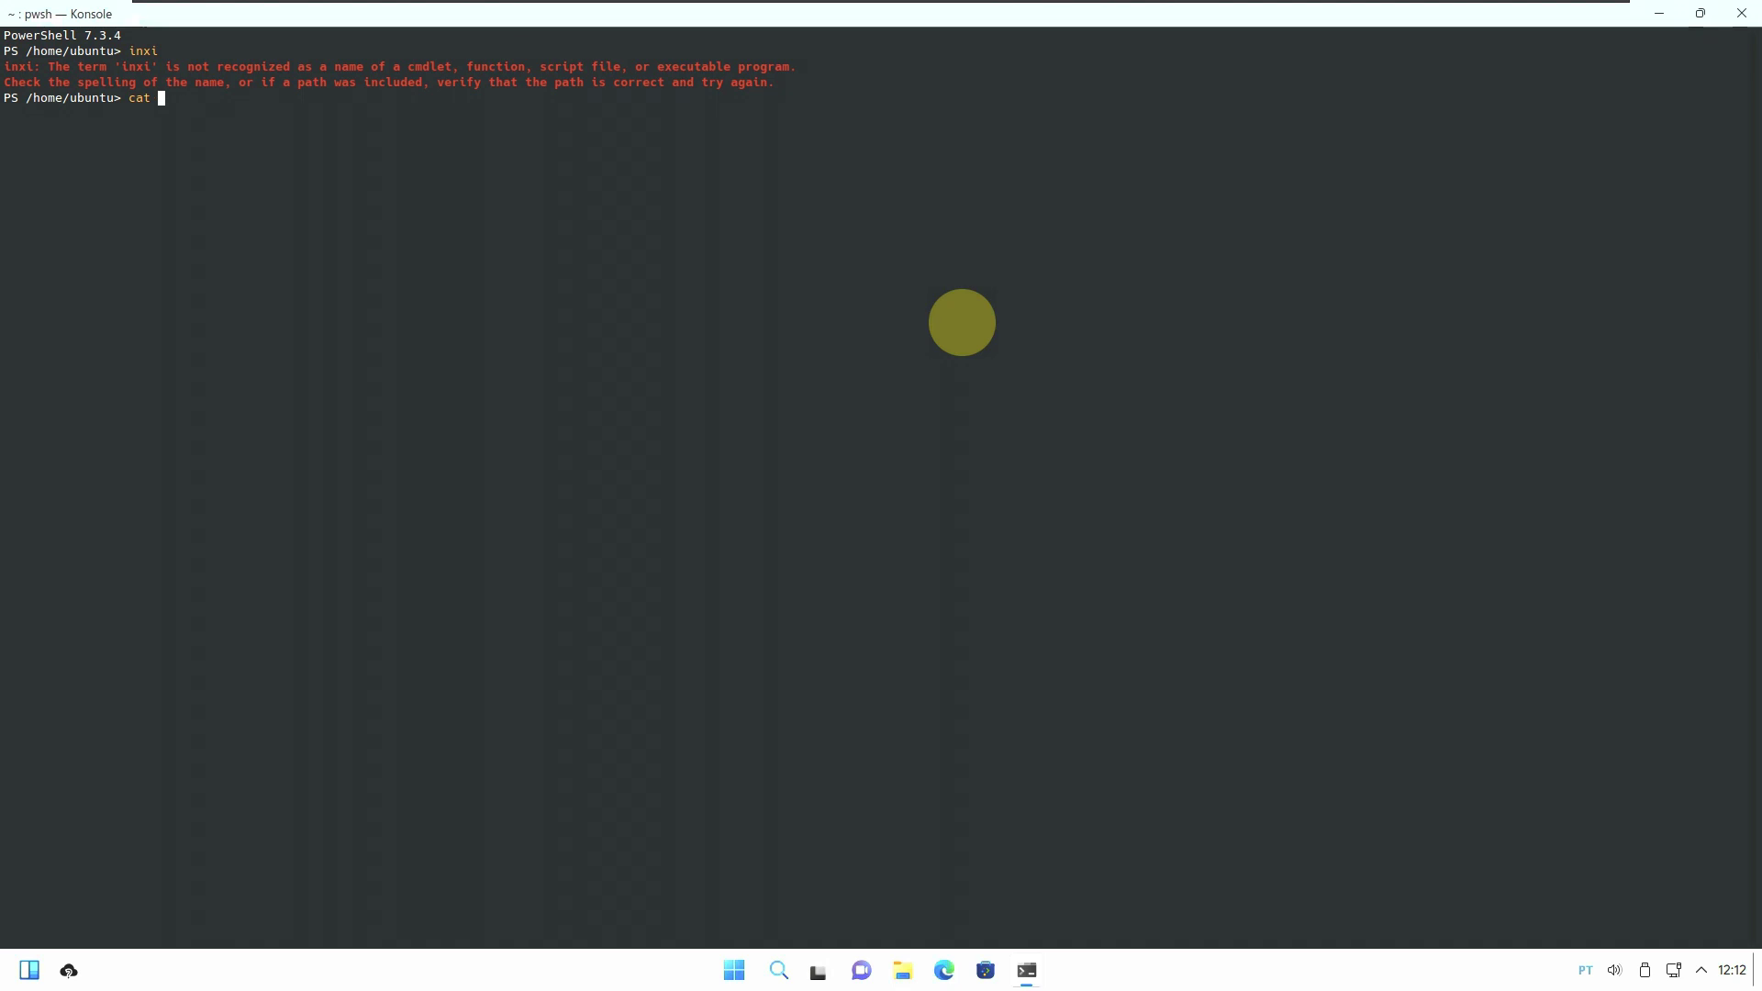
text(neofetch)
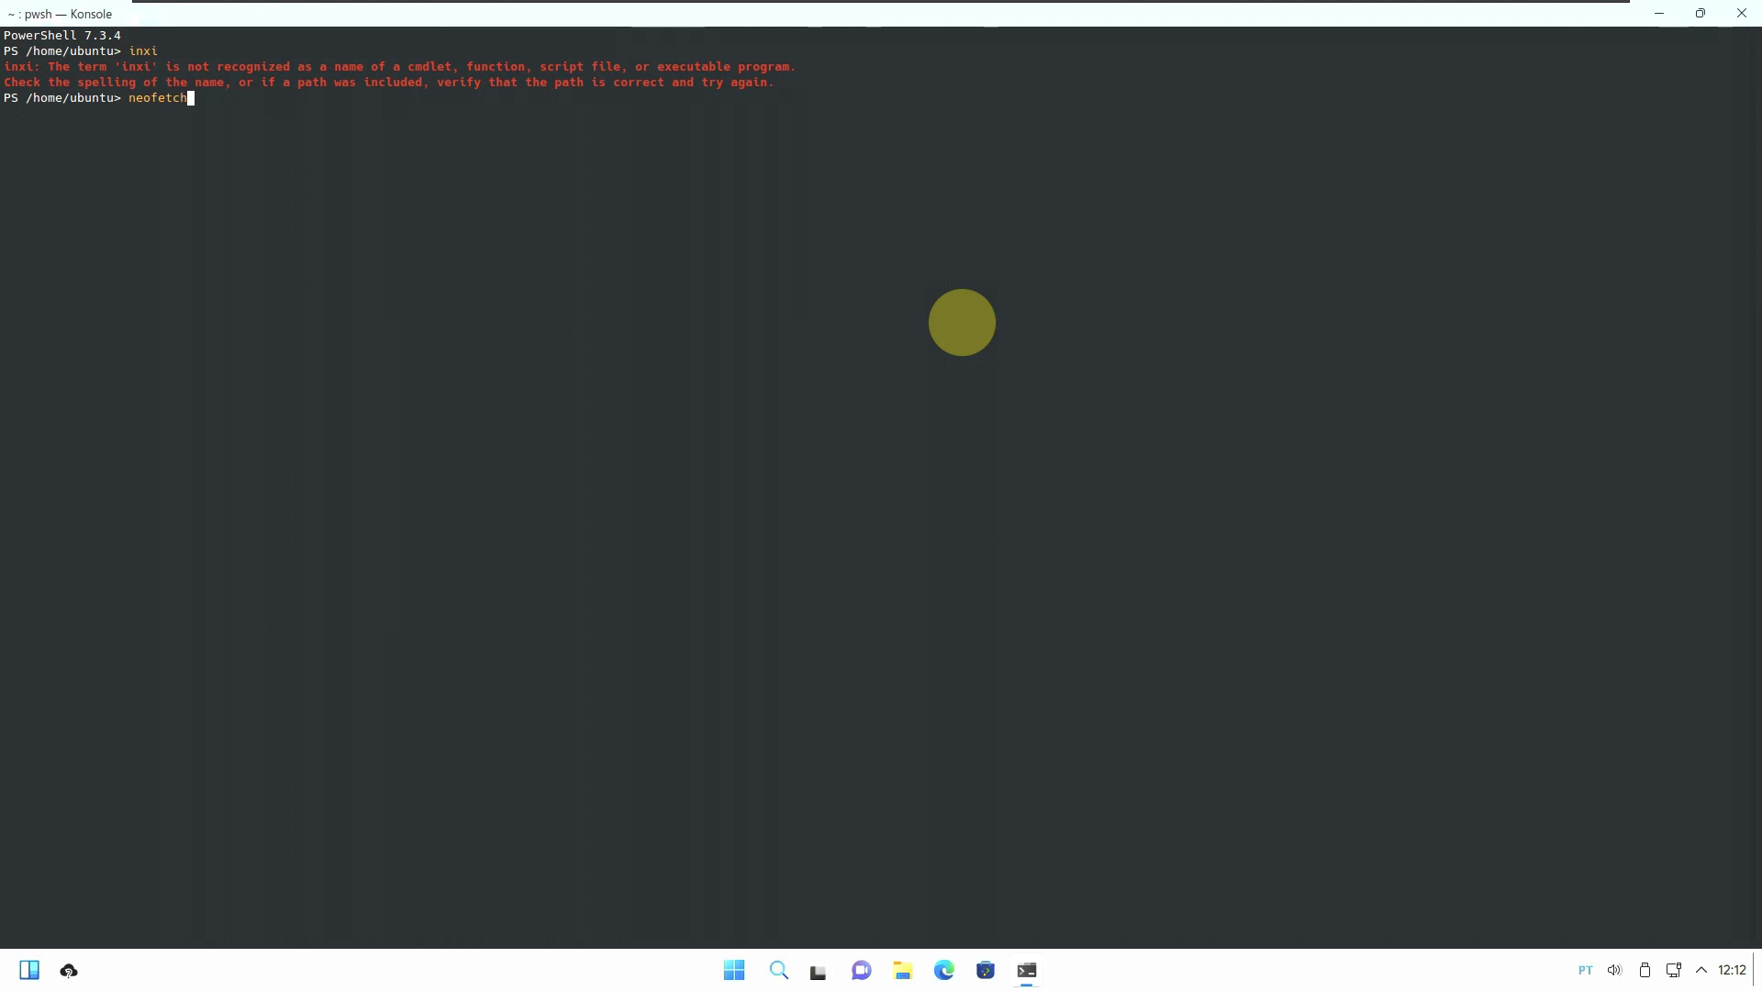
key(Return)
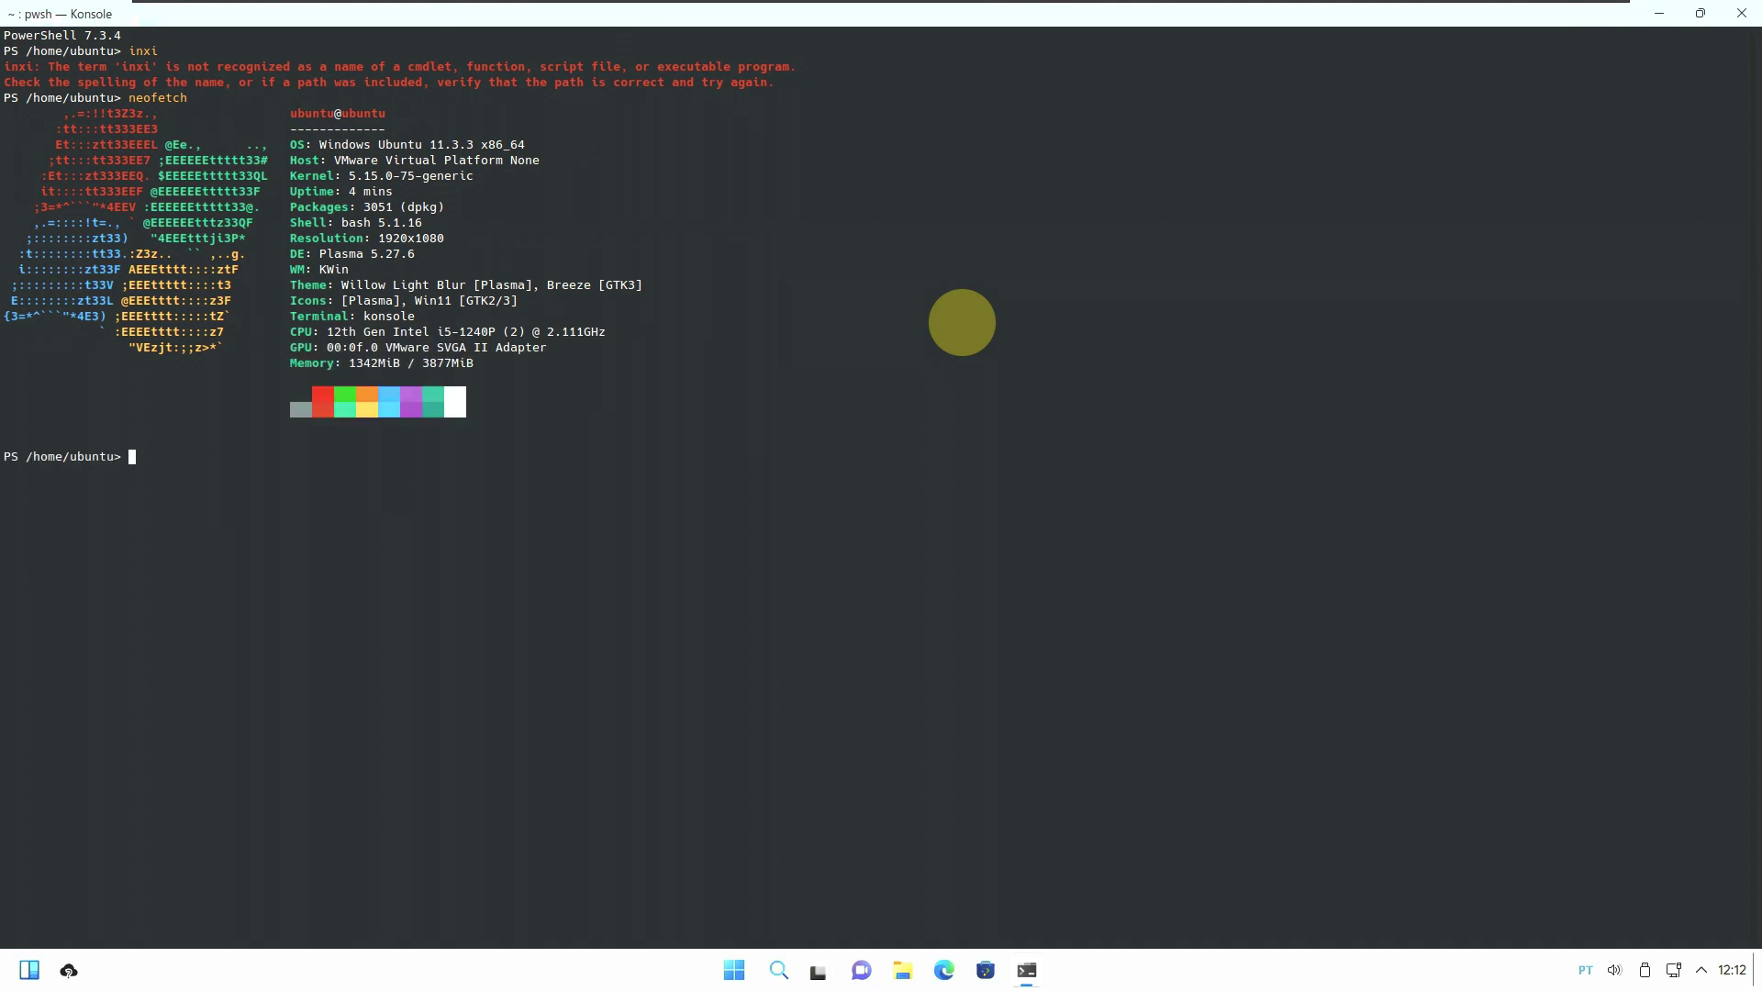
Run htop to list live processes, then close the Konsole window.
text(htop)
key(Return)
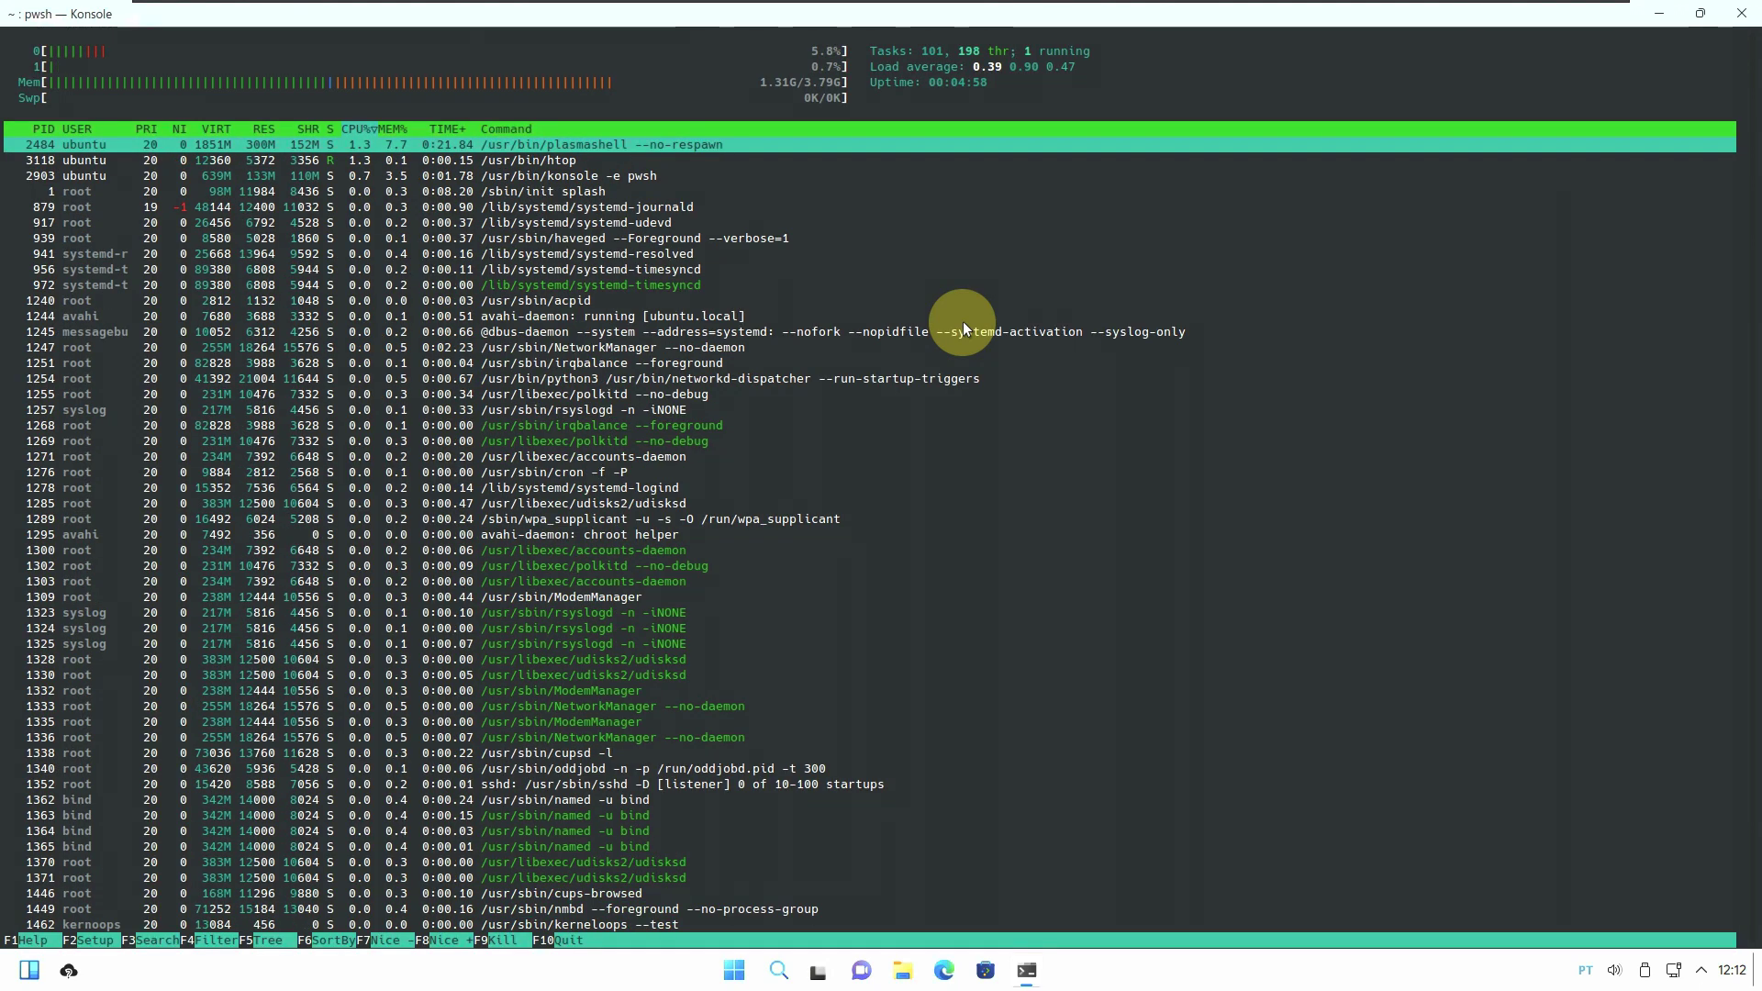
click(1729, 12)
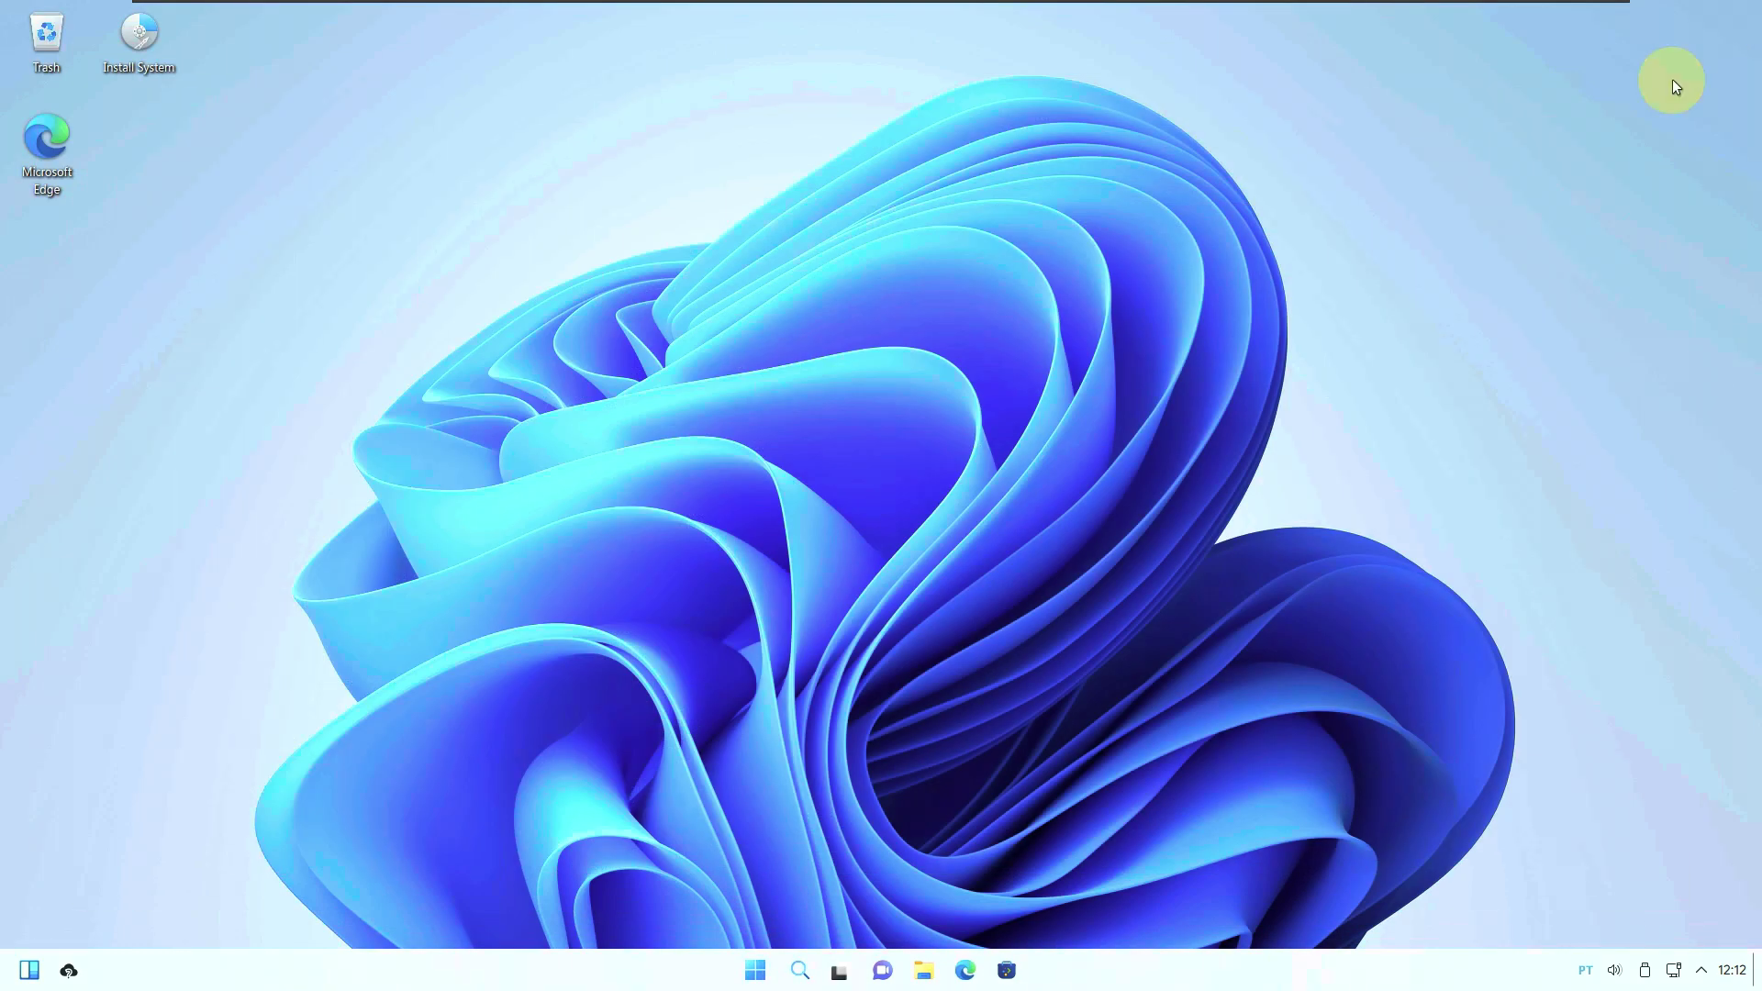
Scroll through the Start menu's All apps list past the K entries, then launch Edge from the taskbar.
click(29, 971)
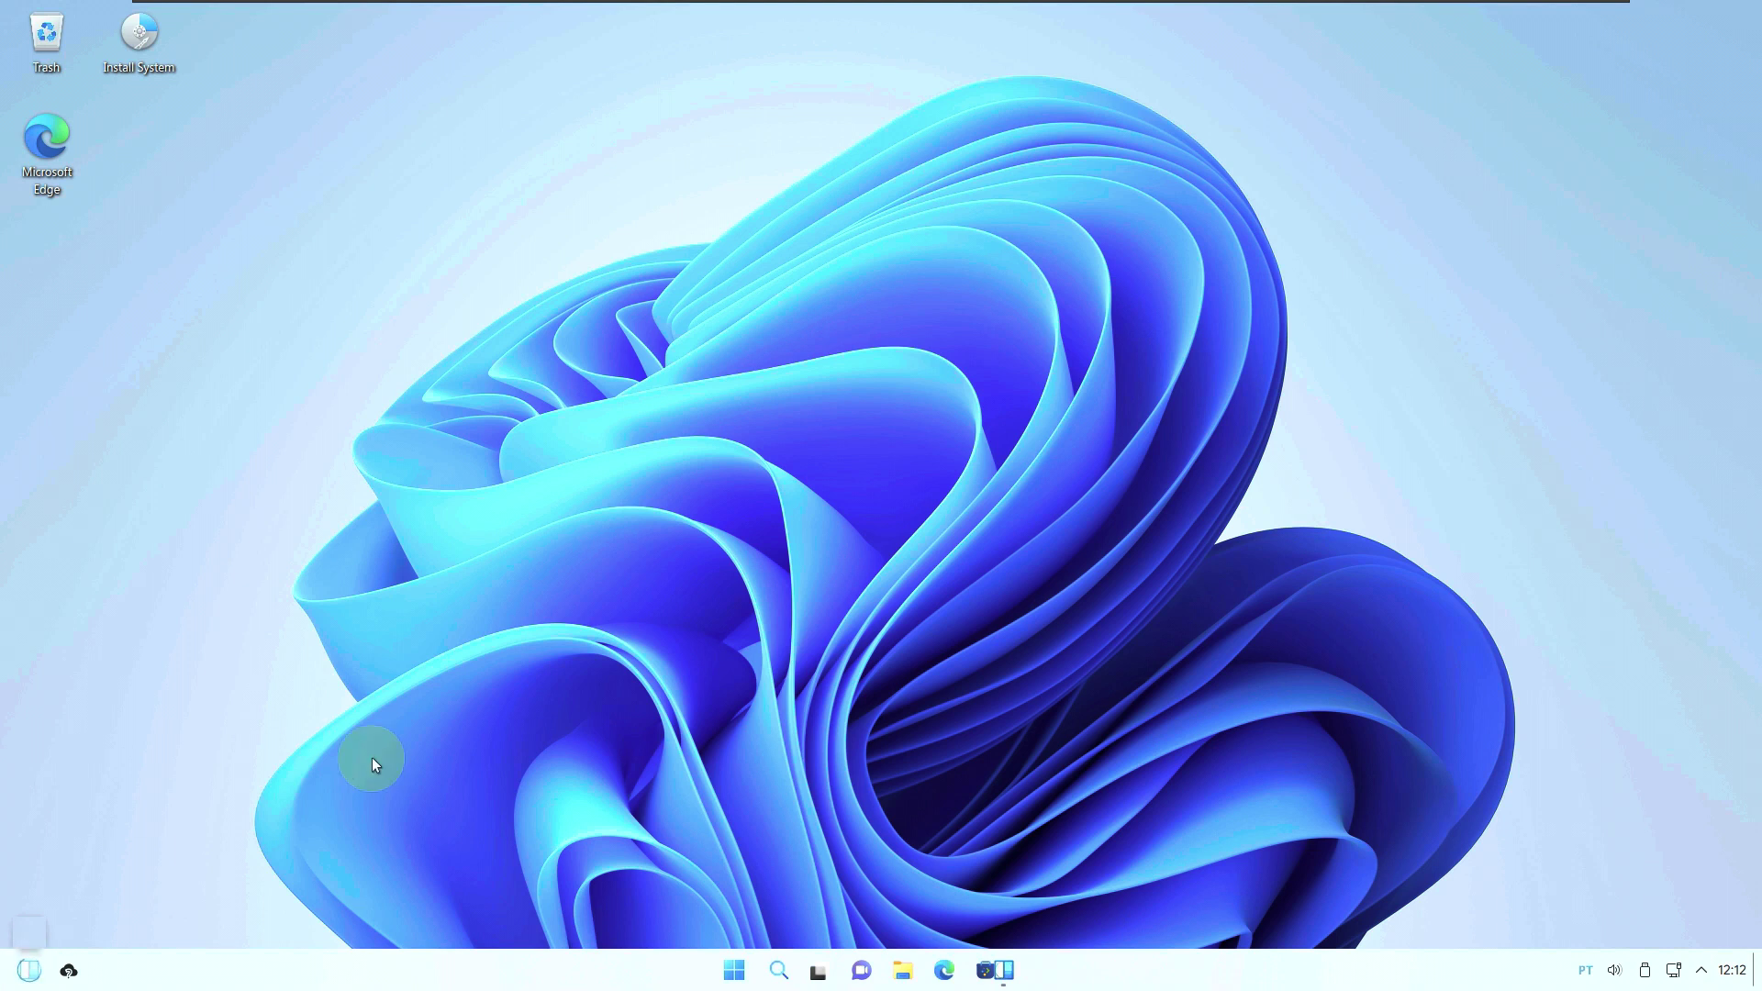
click(732, 971)
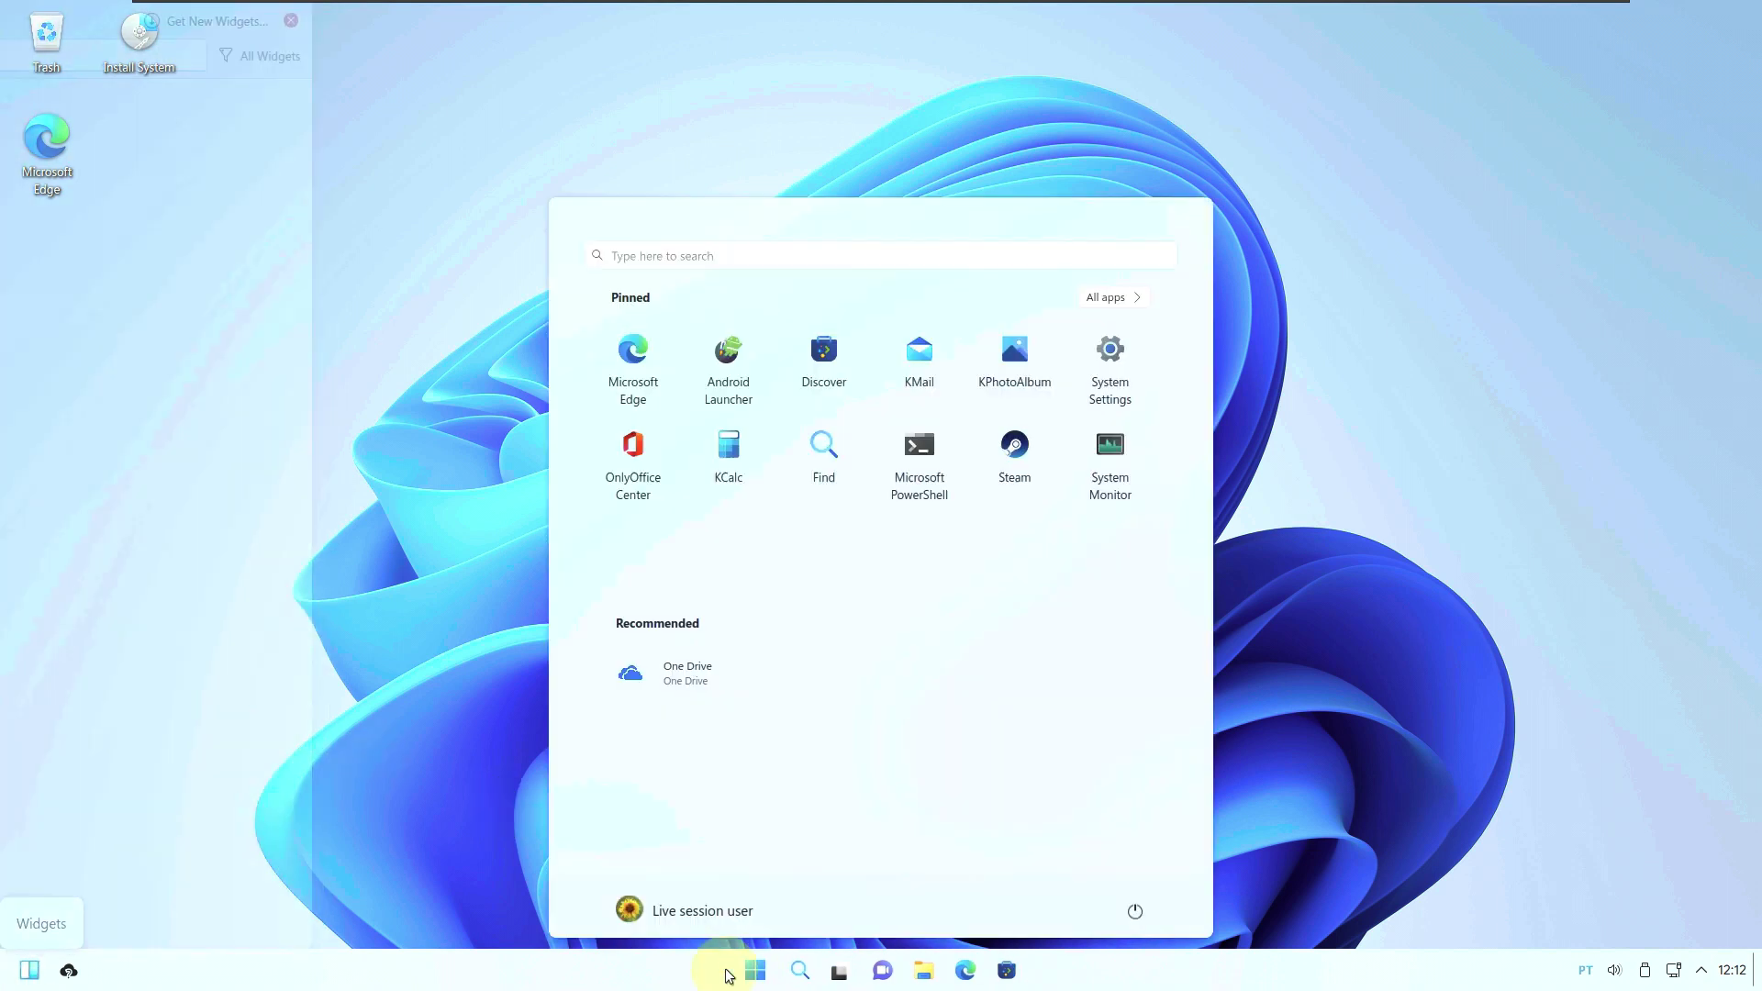
click(1120, 308)
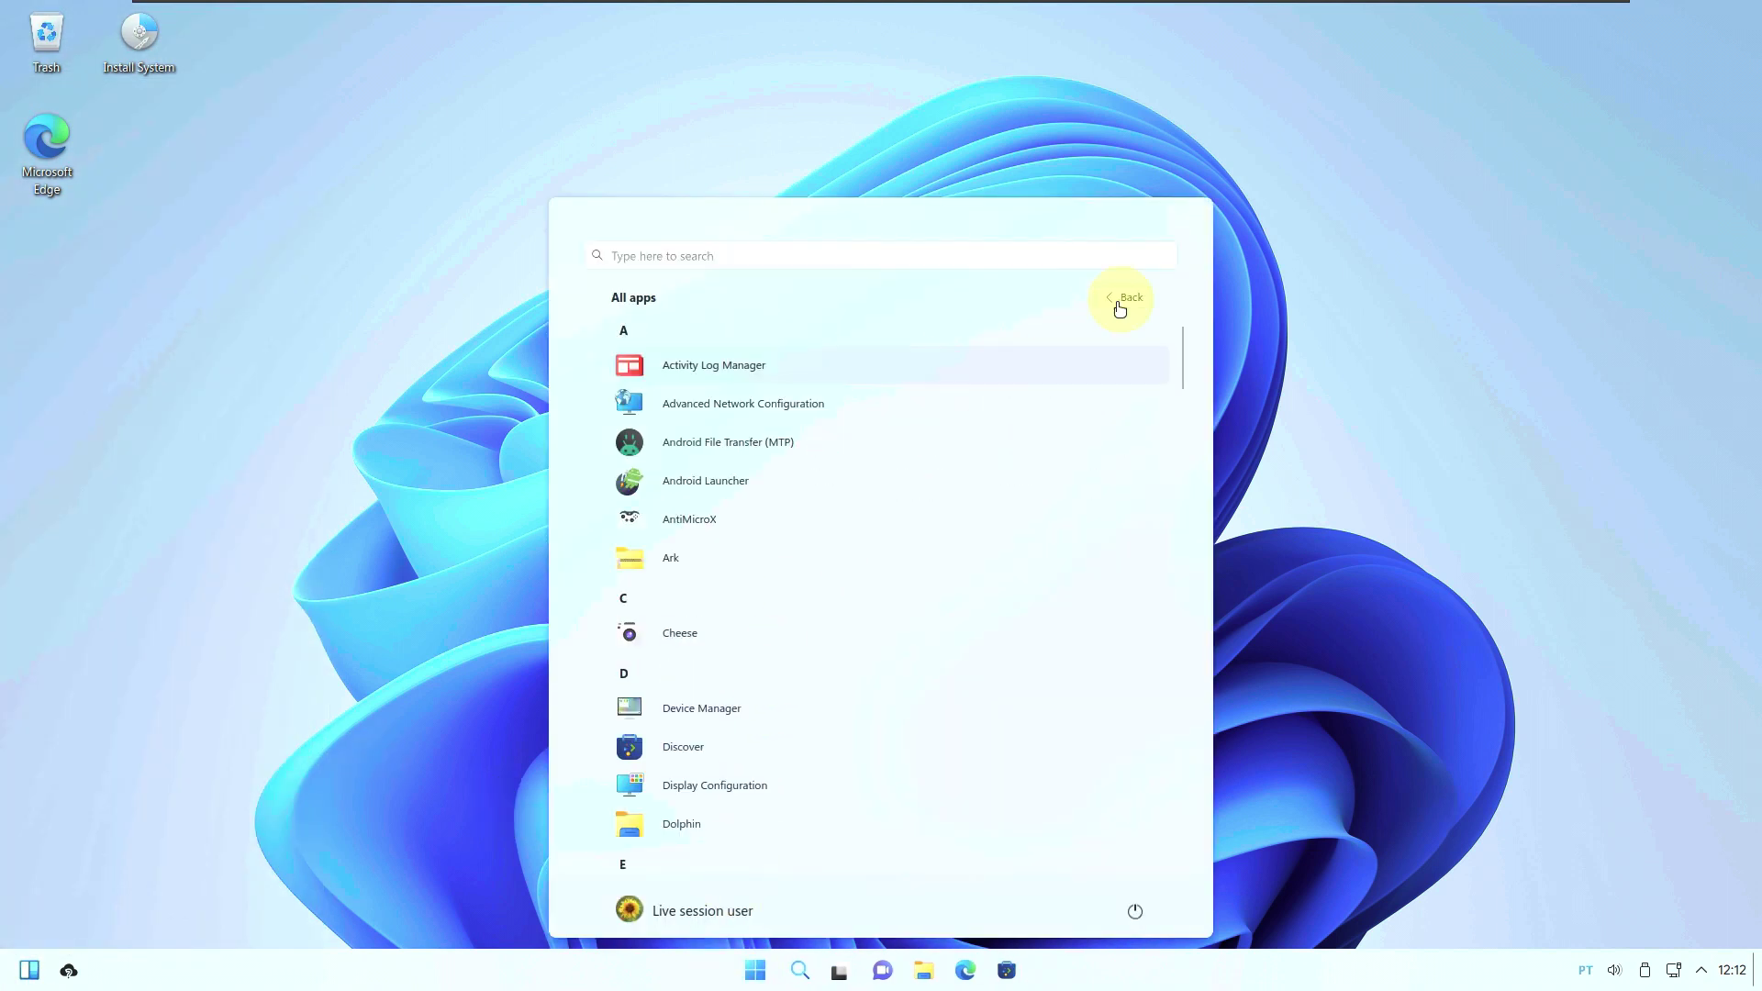
scroll(778, 664, down, 5)
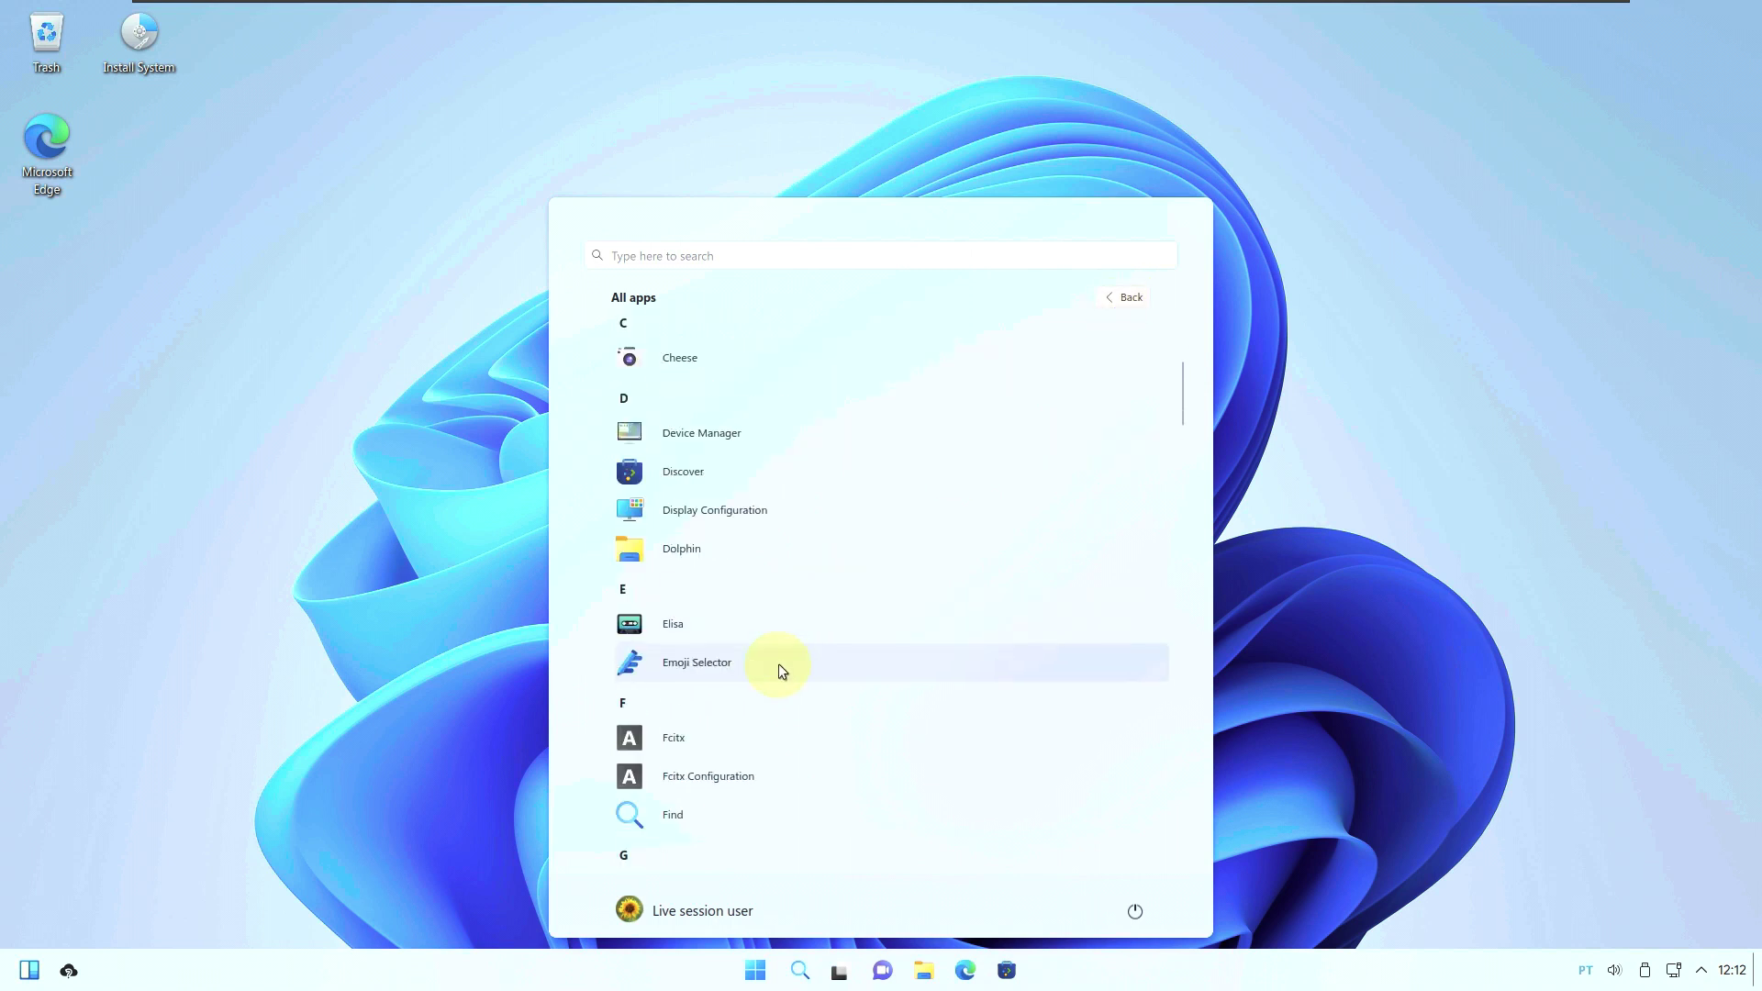
scroll(778, 664, down, 5)
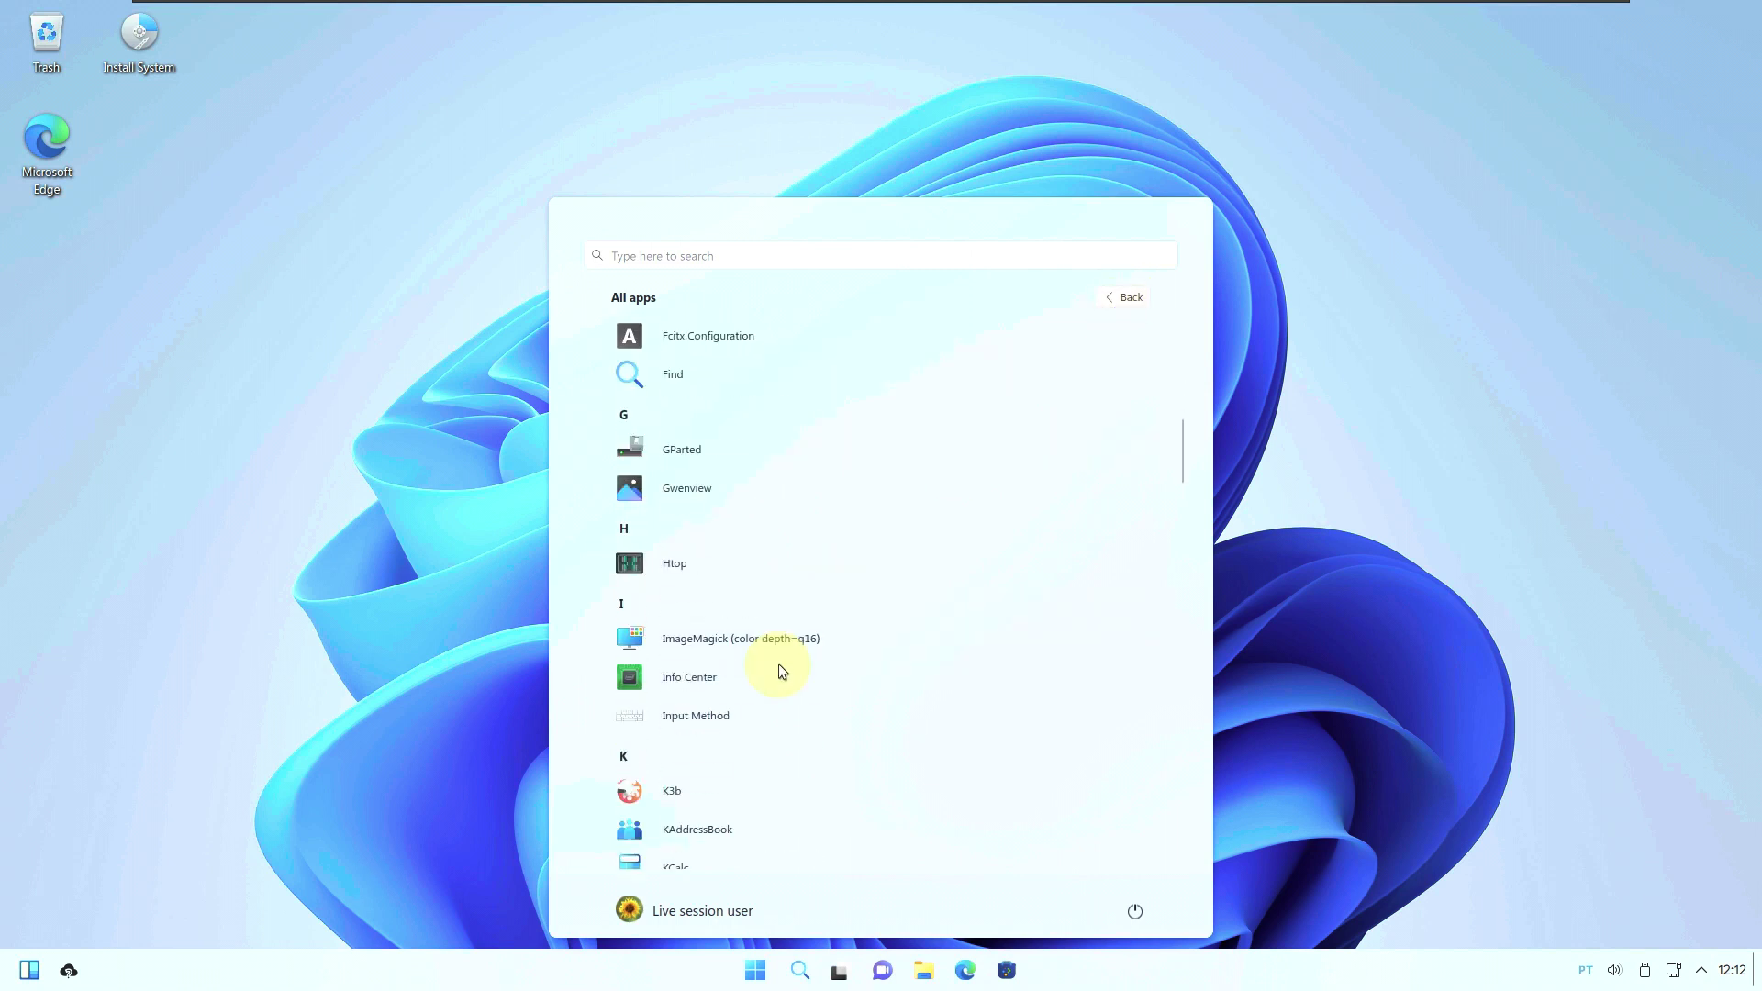
scroll(778, 664, down, 6)
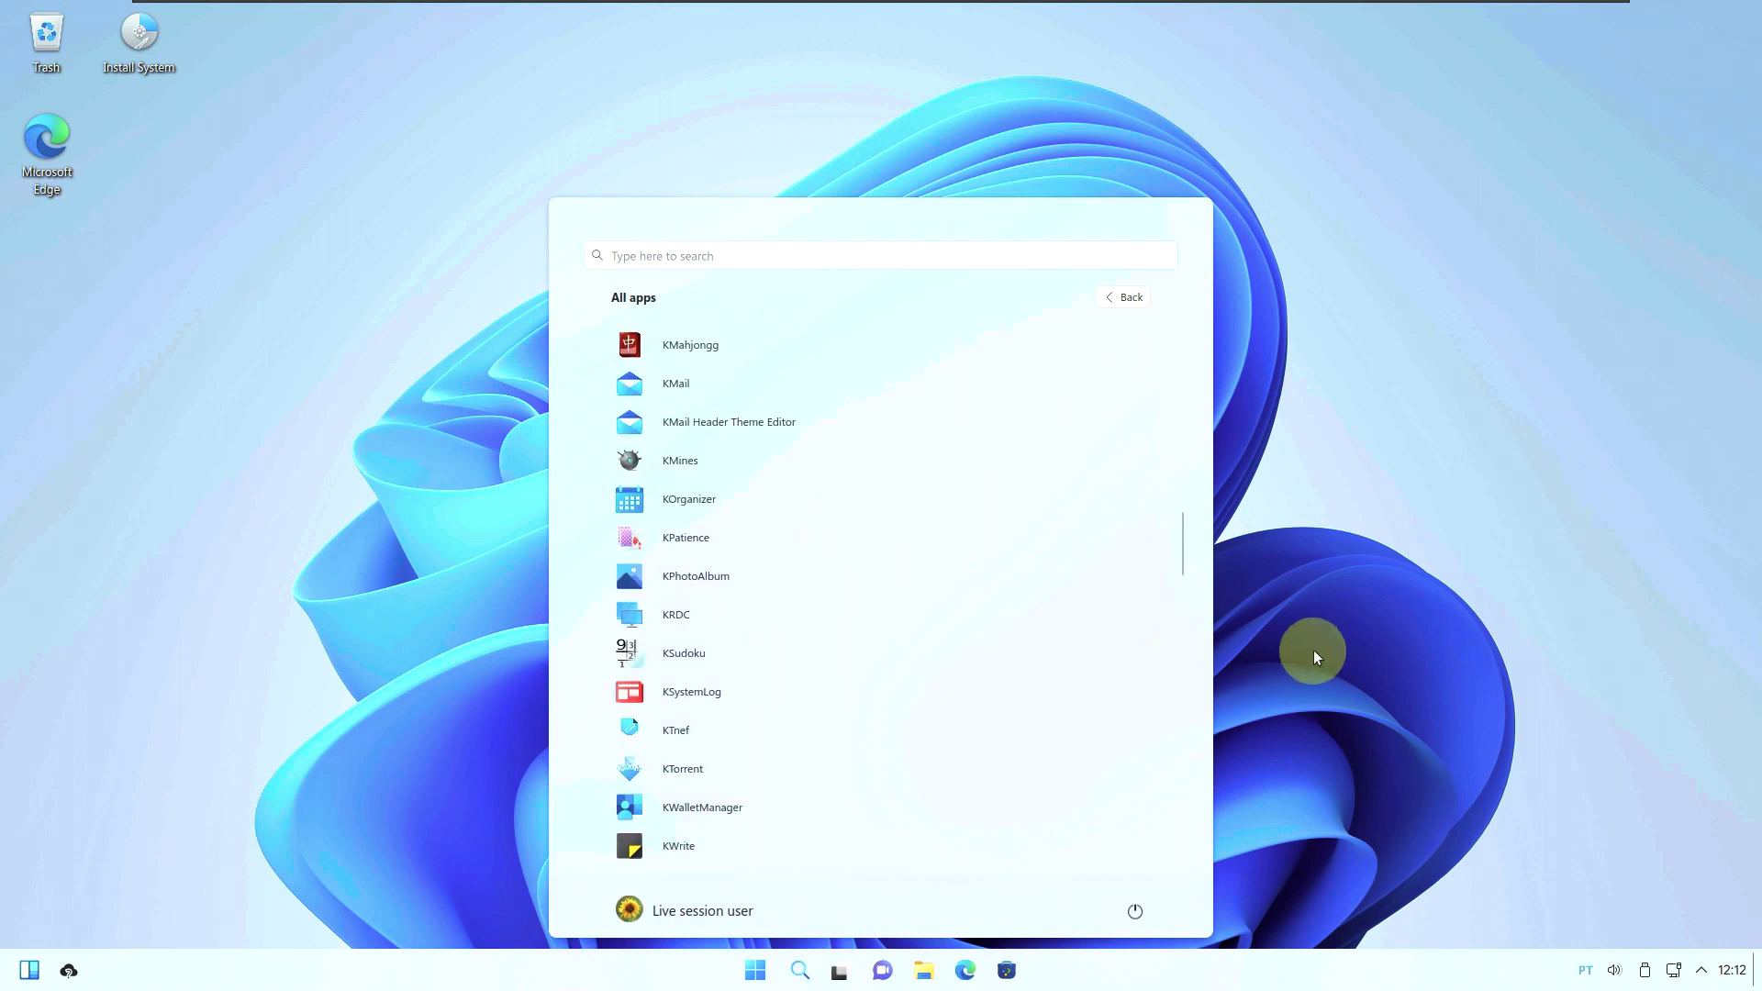
click(1319, 648)
click(970, 971)
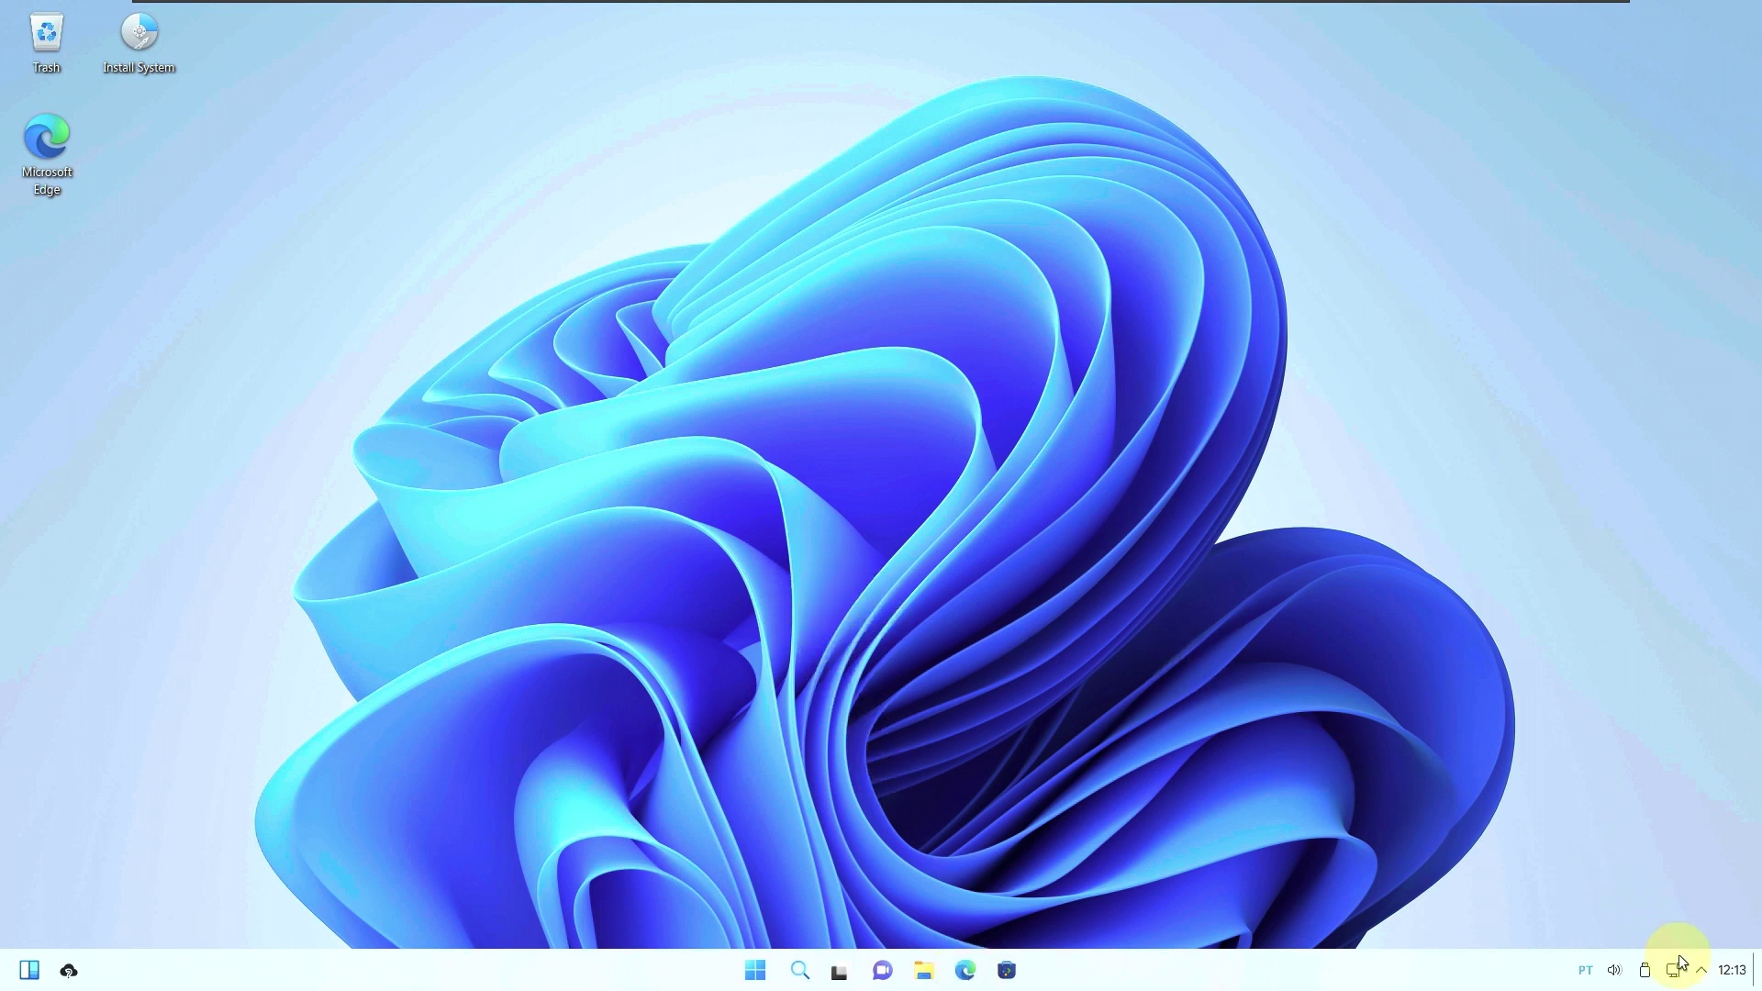
click(1729, 972)
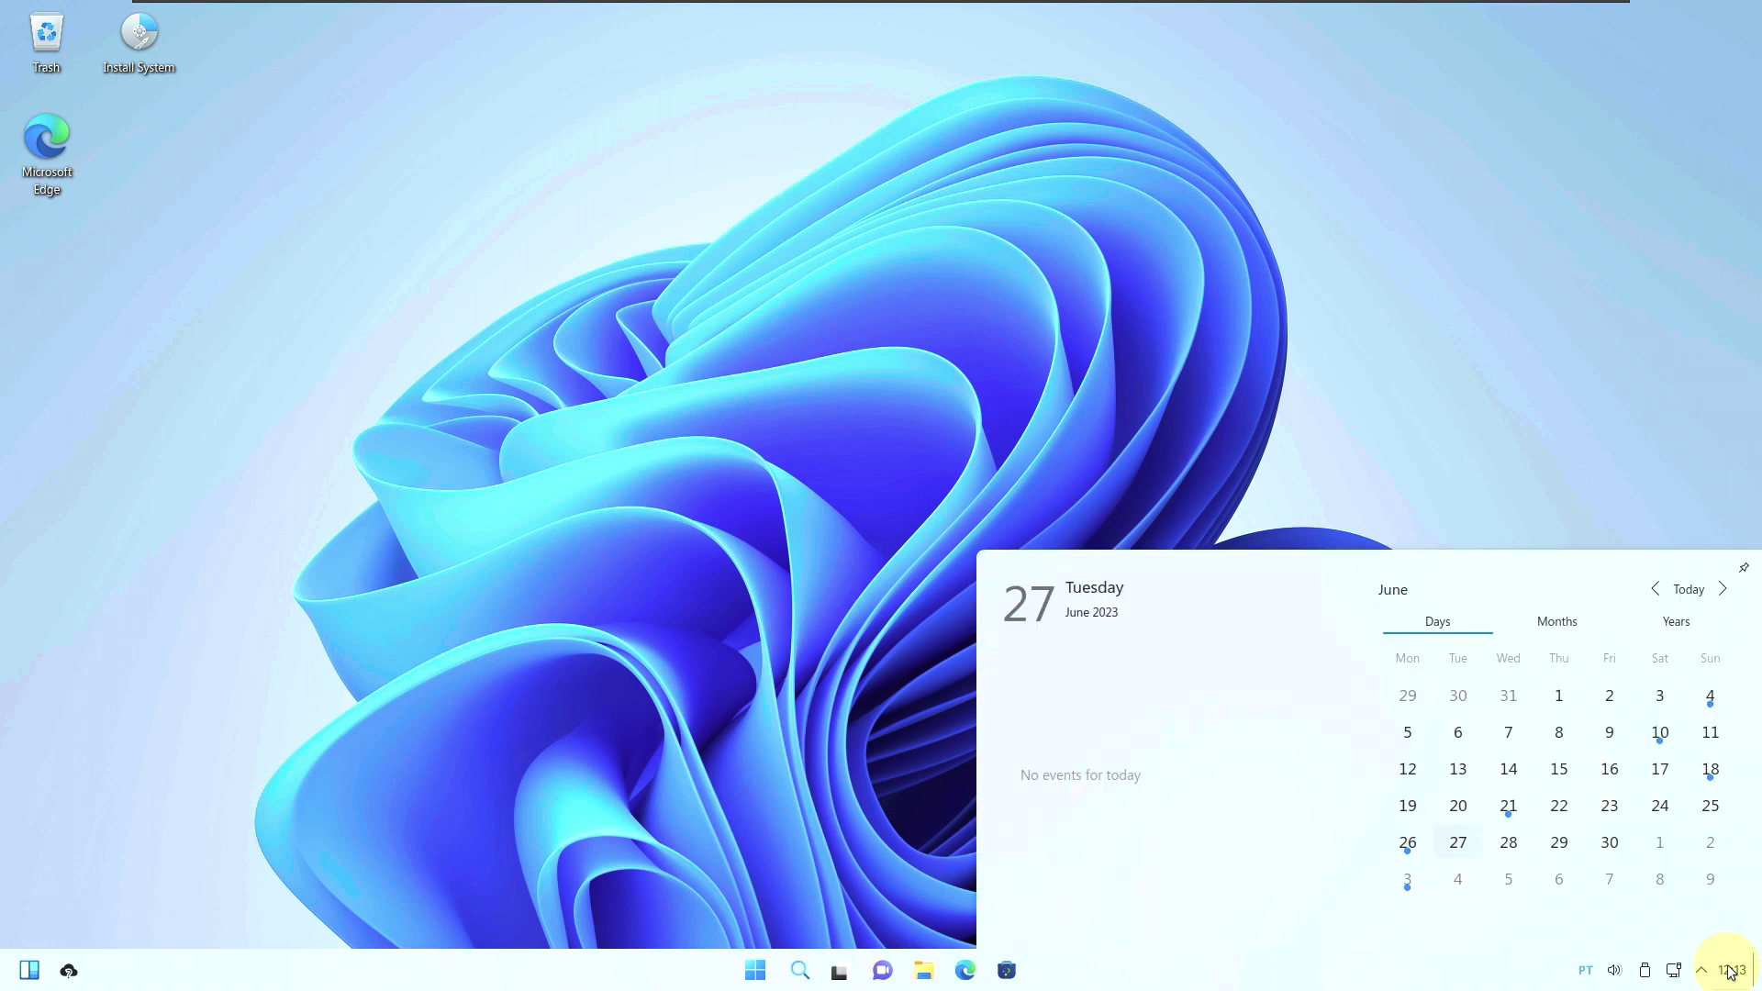
click(1730, 972)
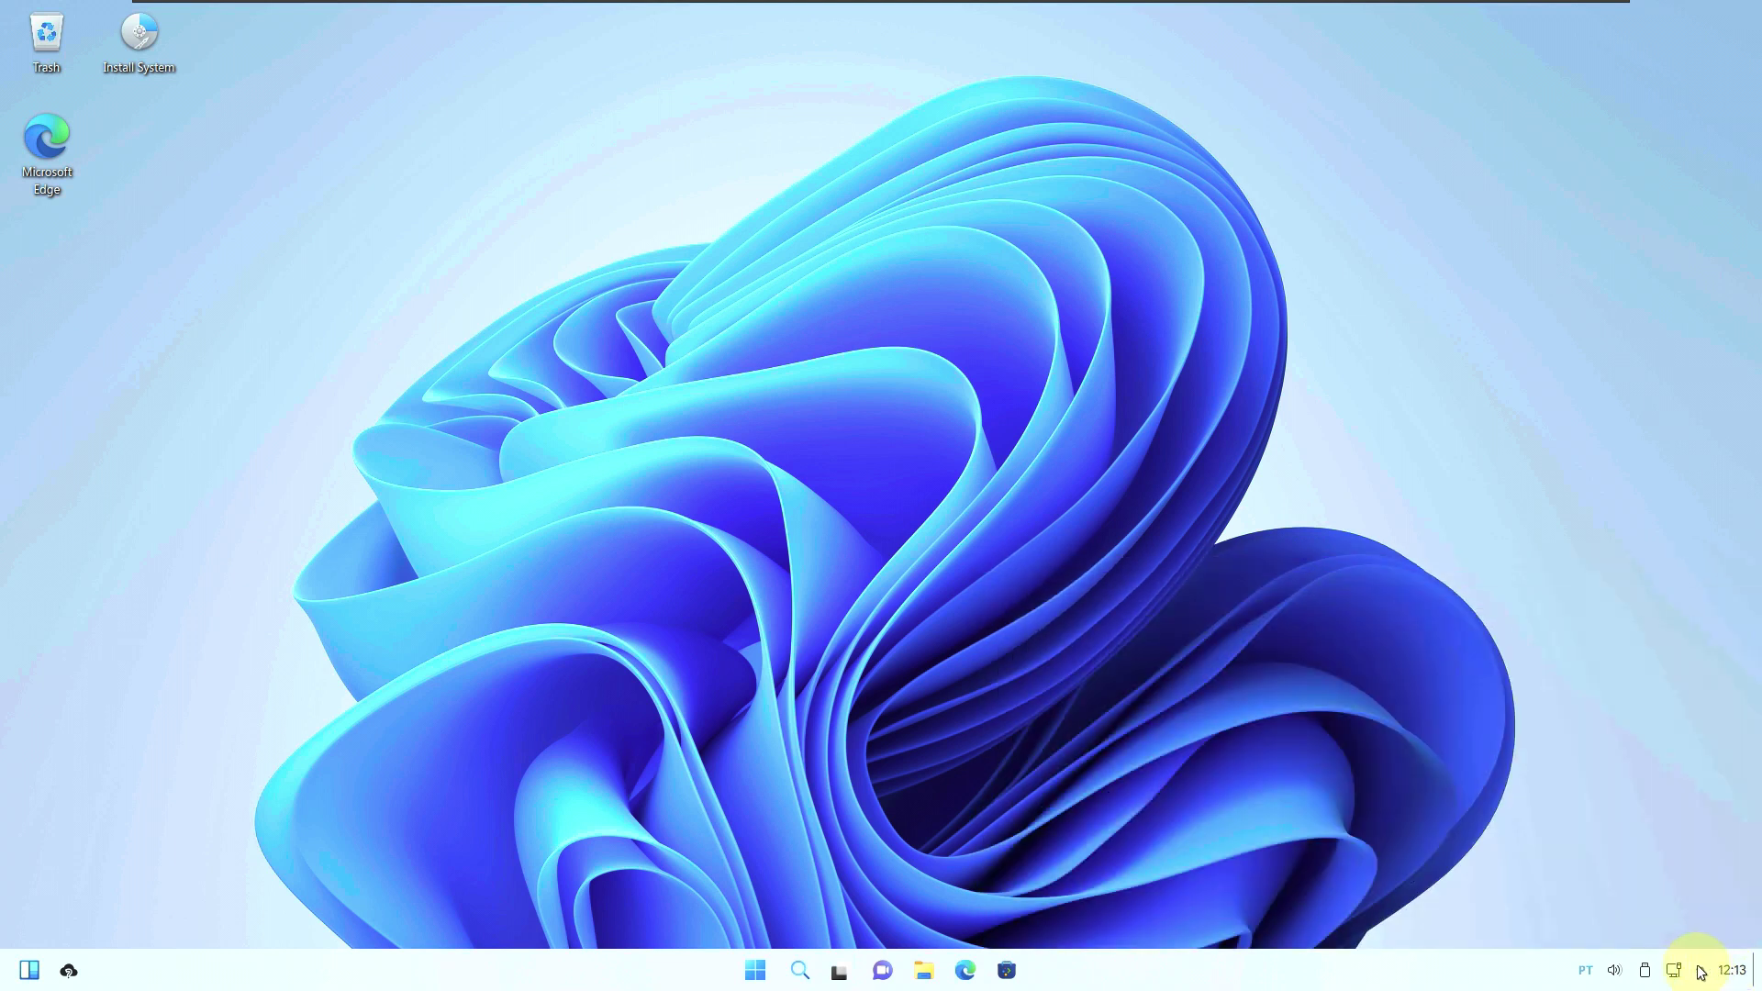
click(1701, 972)
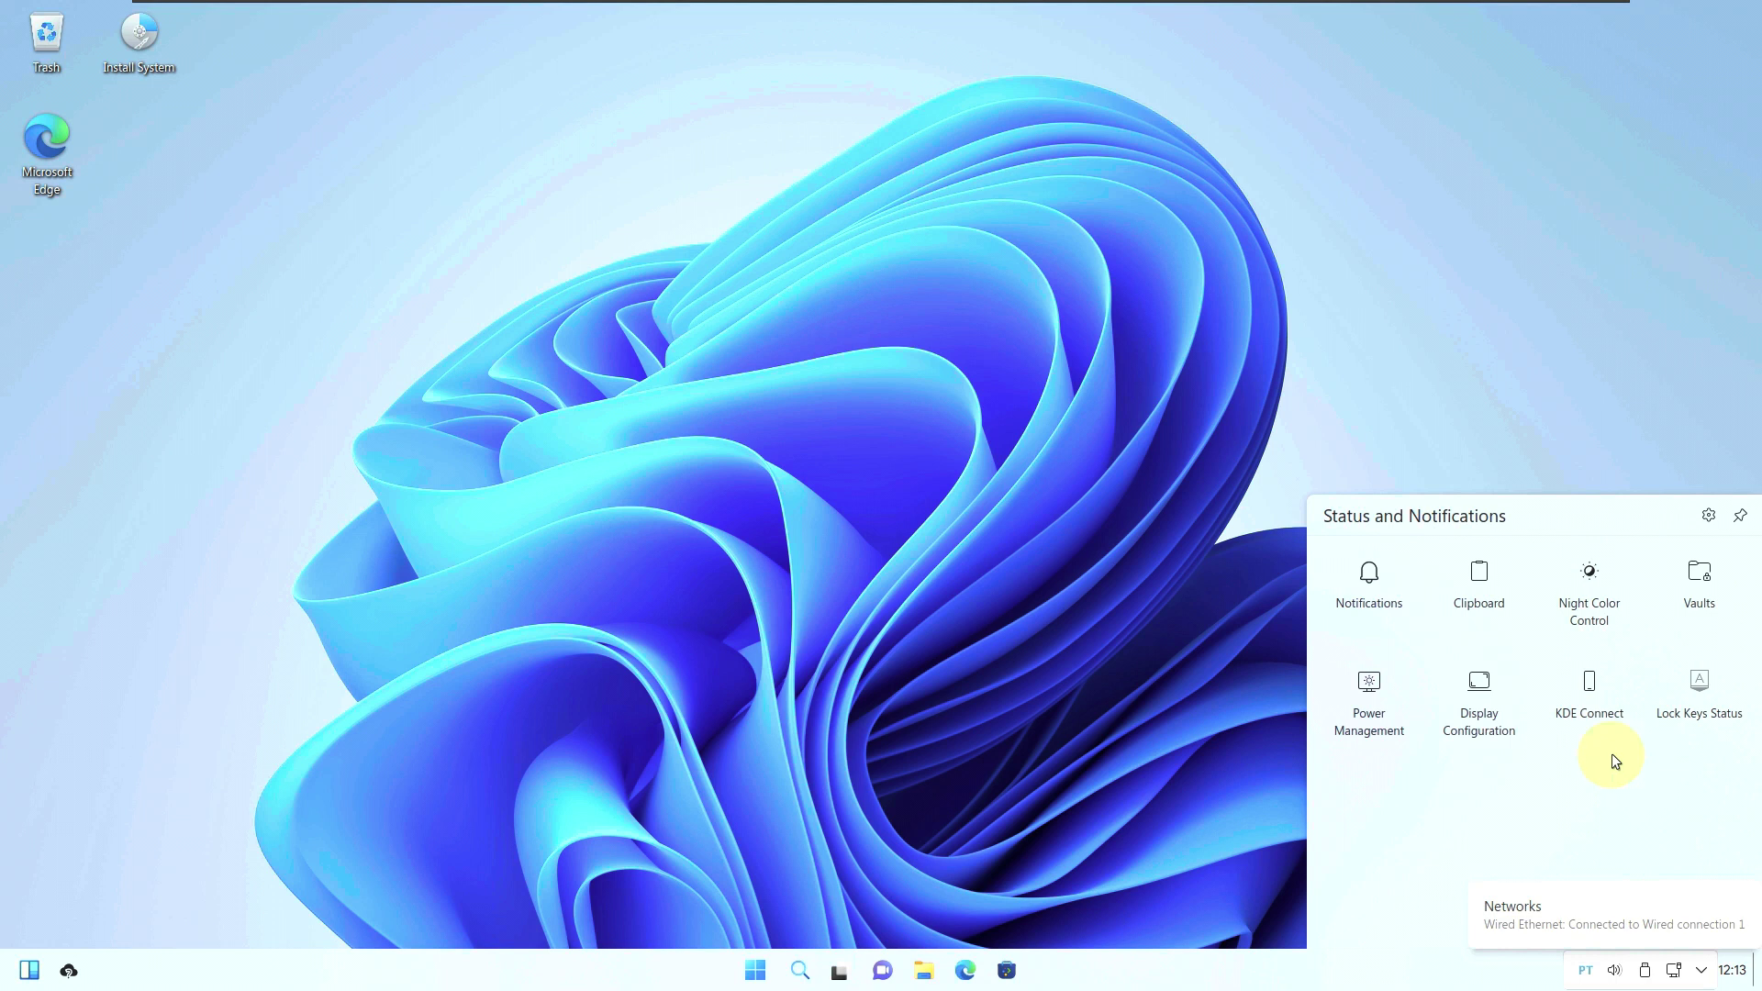
click(1672, 971)
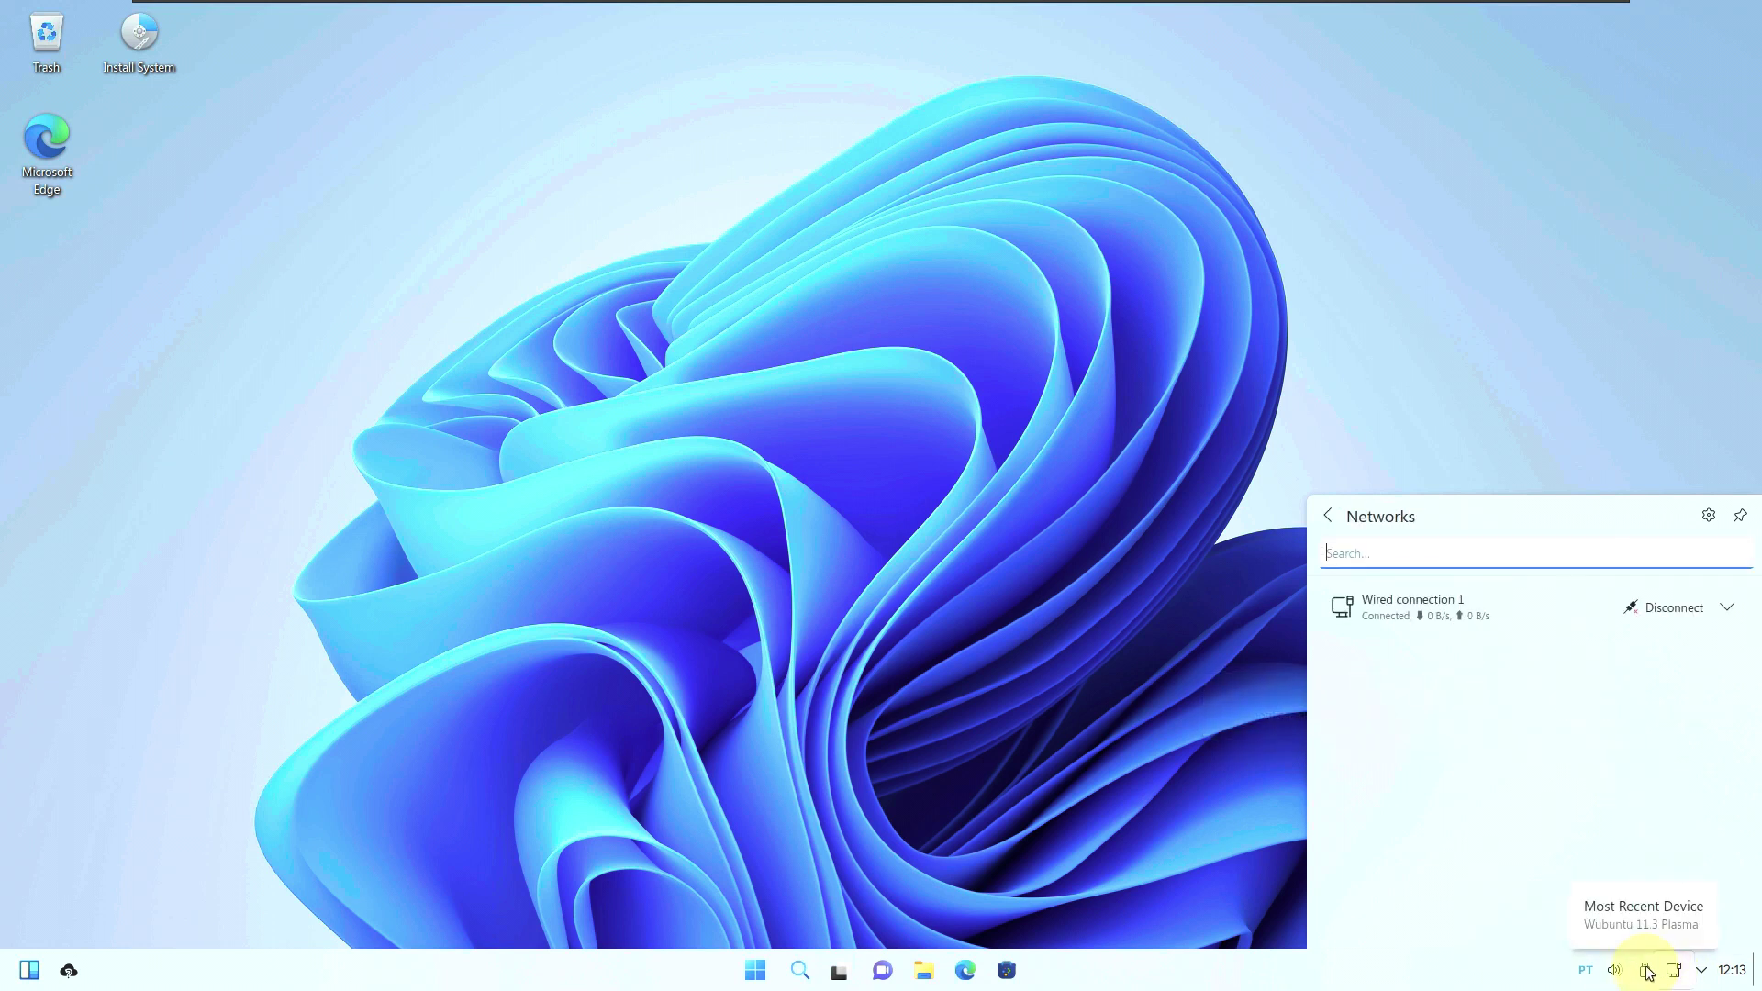
click(1700, 973)
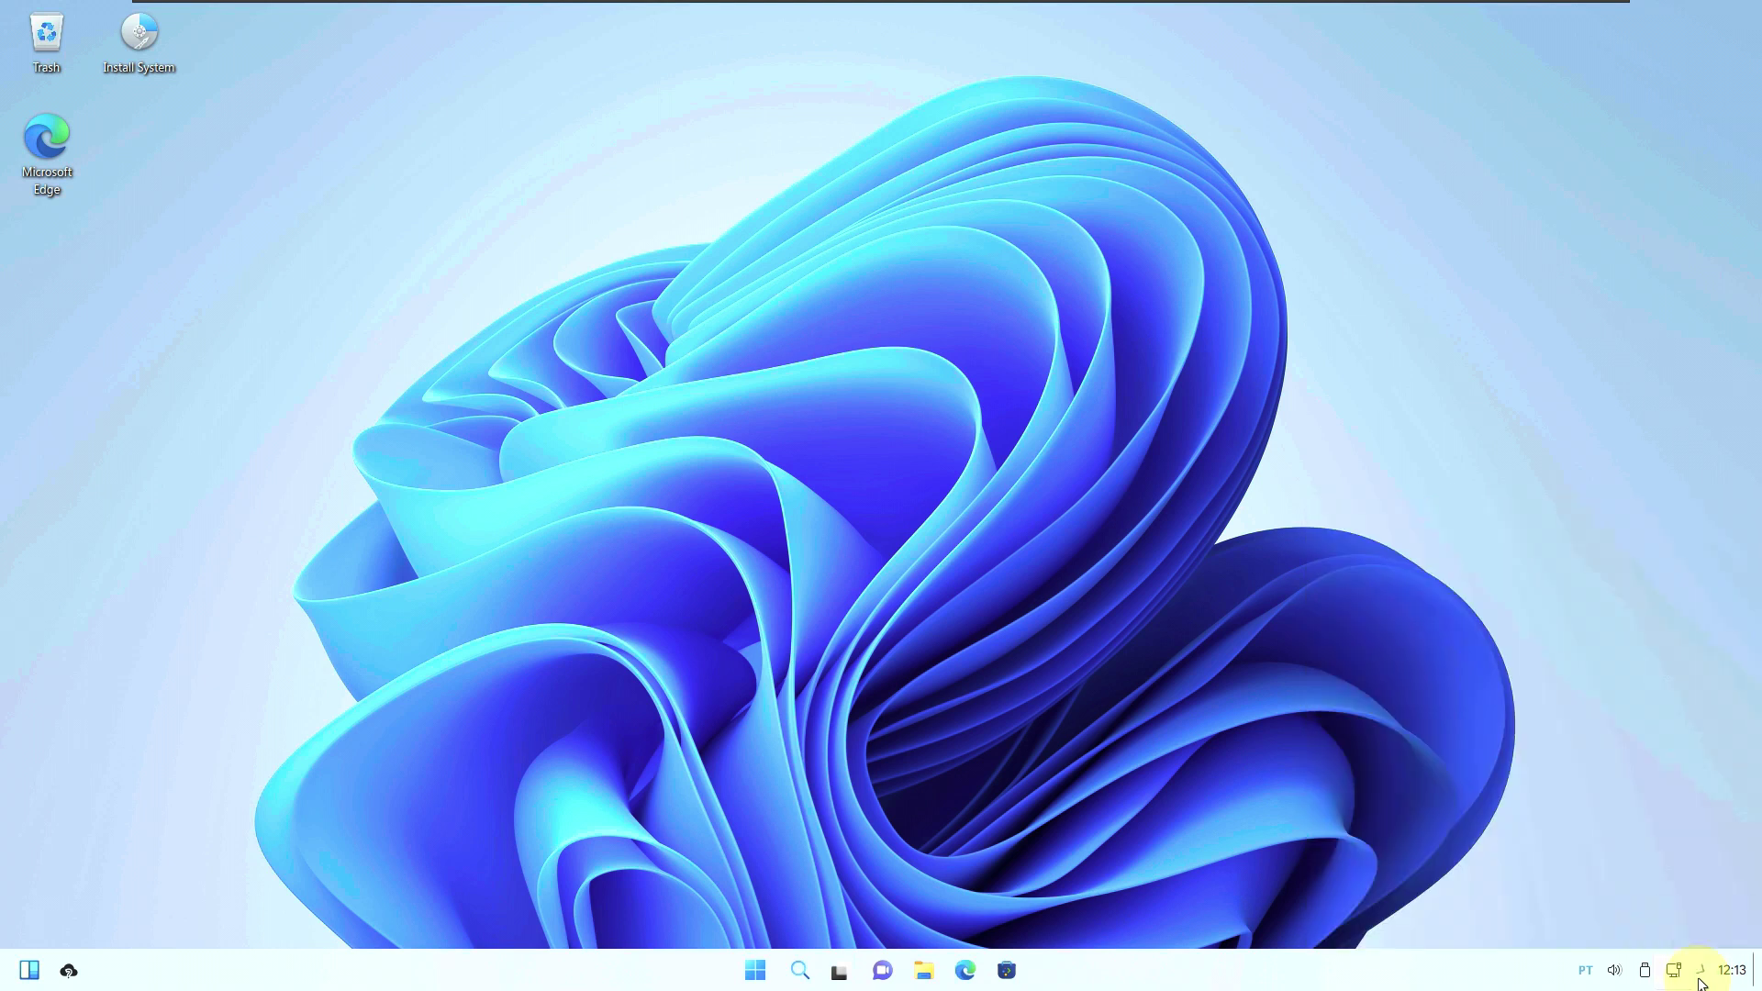
click(1645, 973)
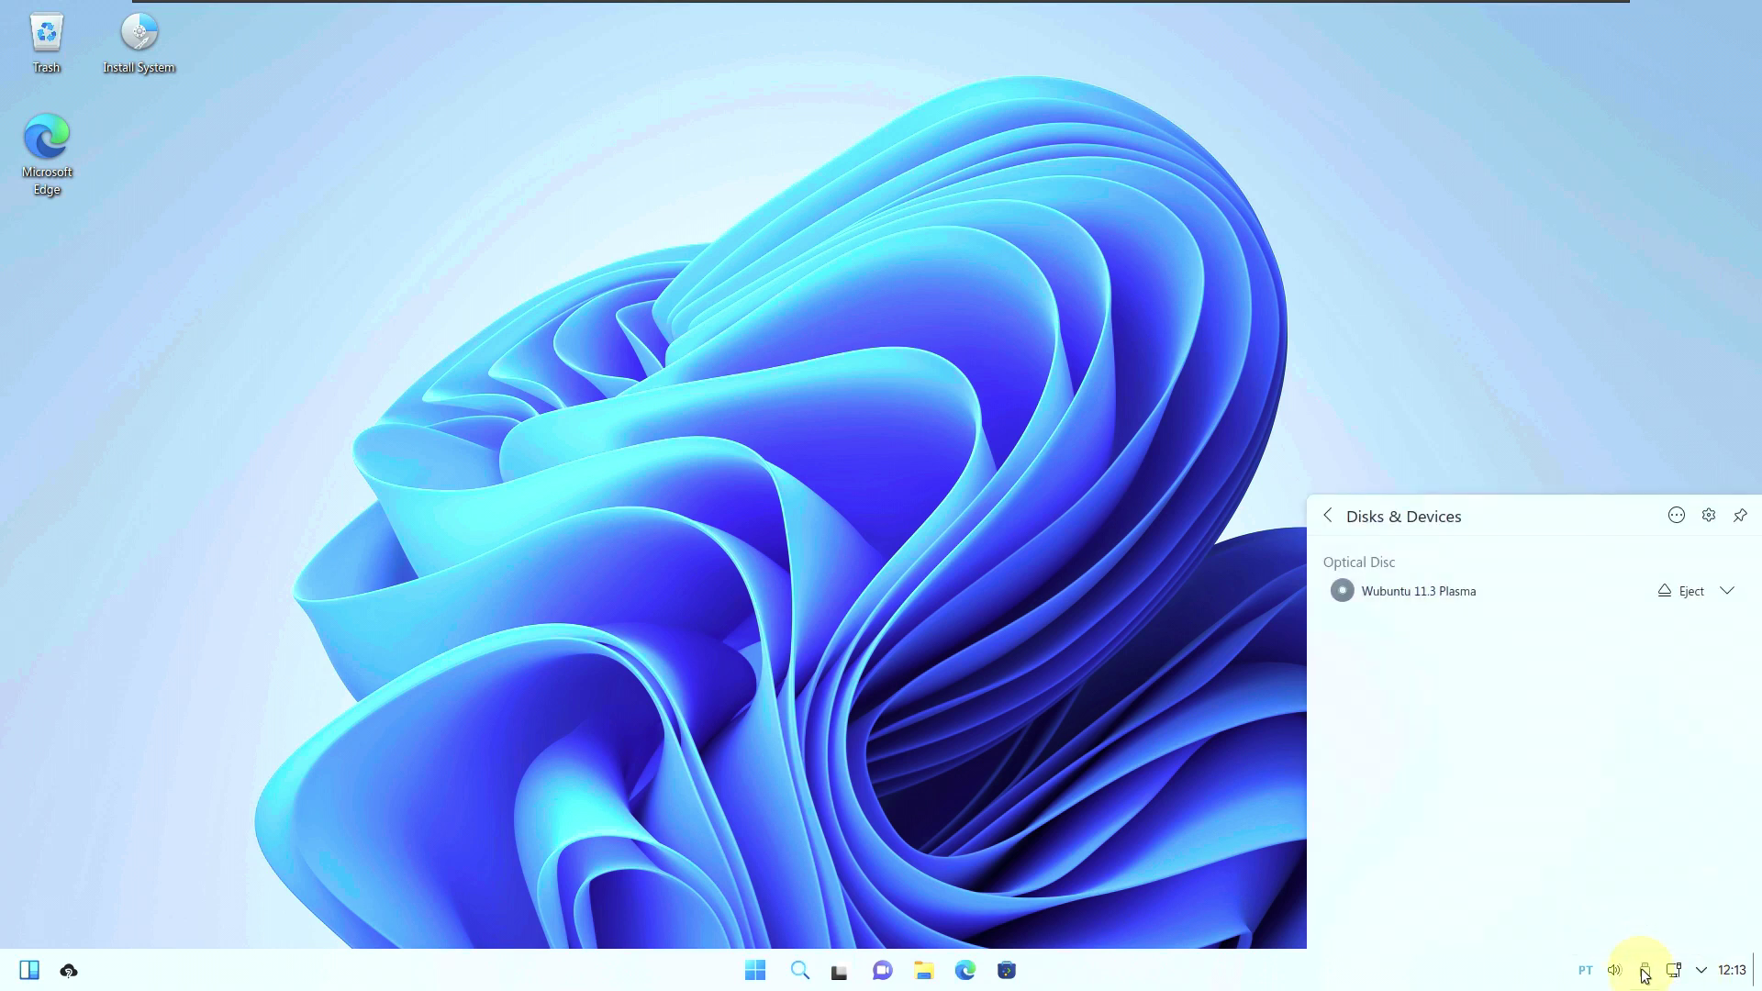
click(1645, 973)
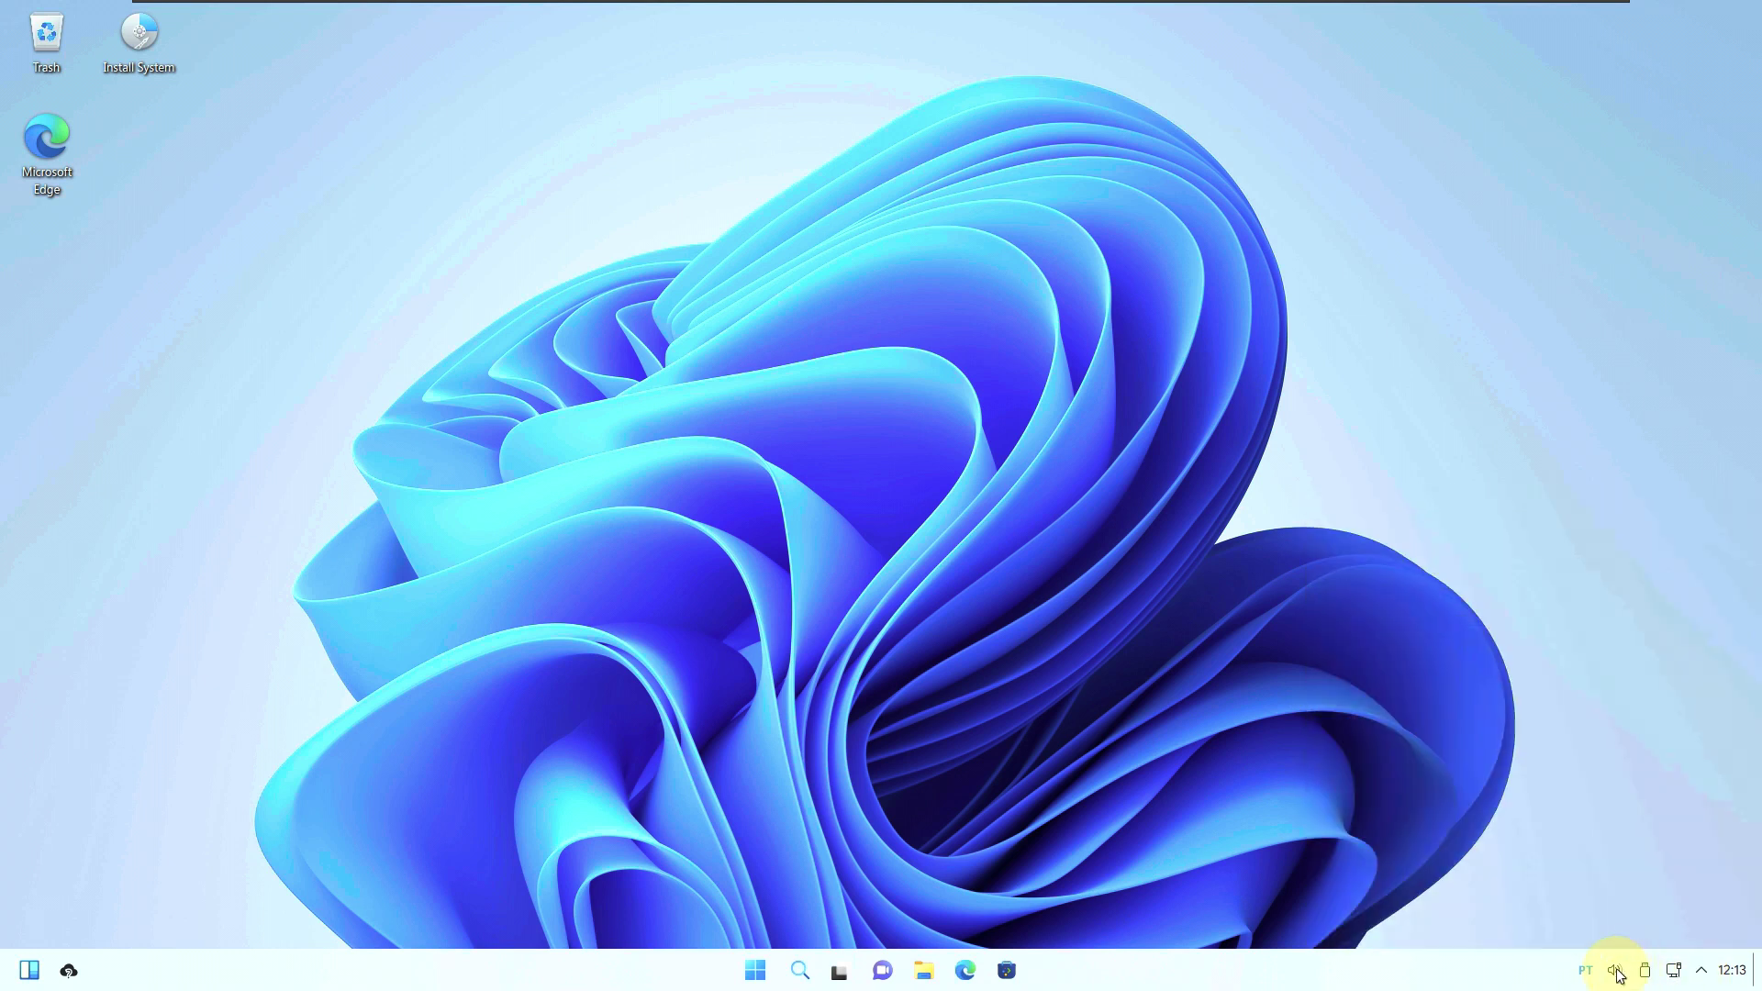
click(1617, 972)
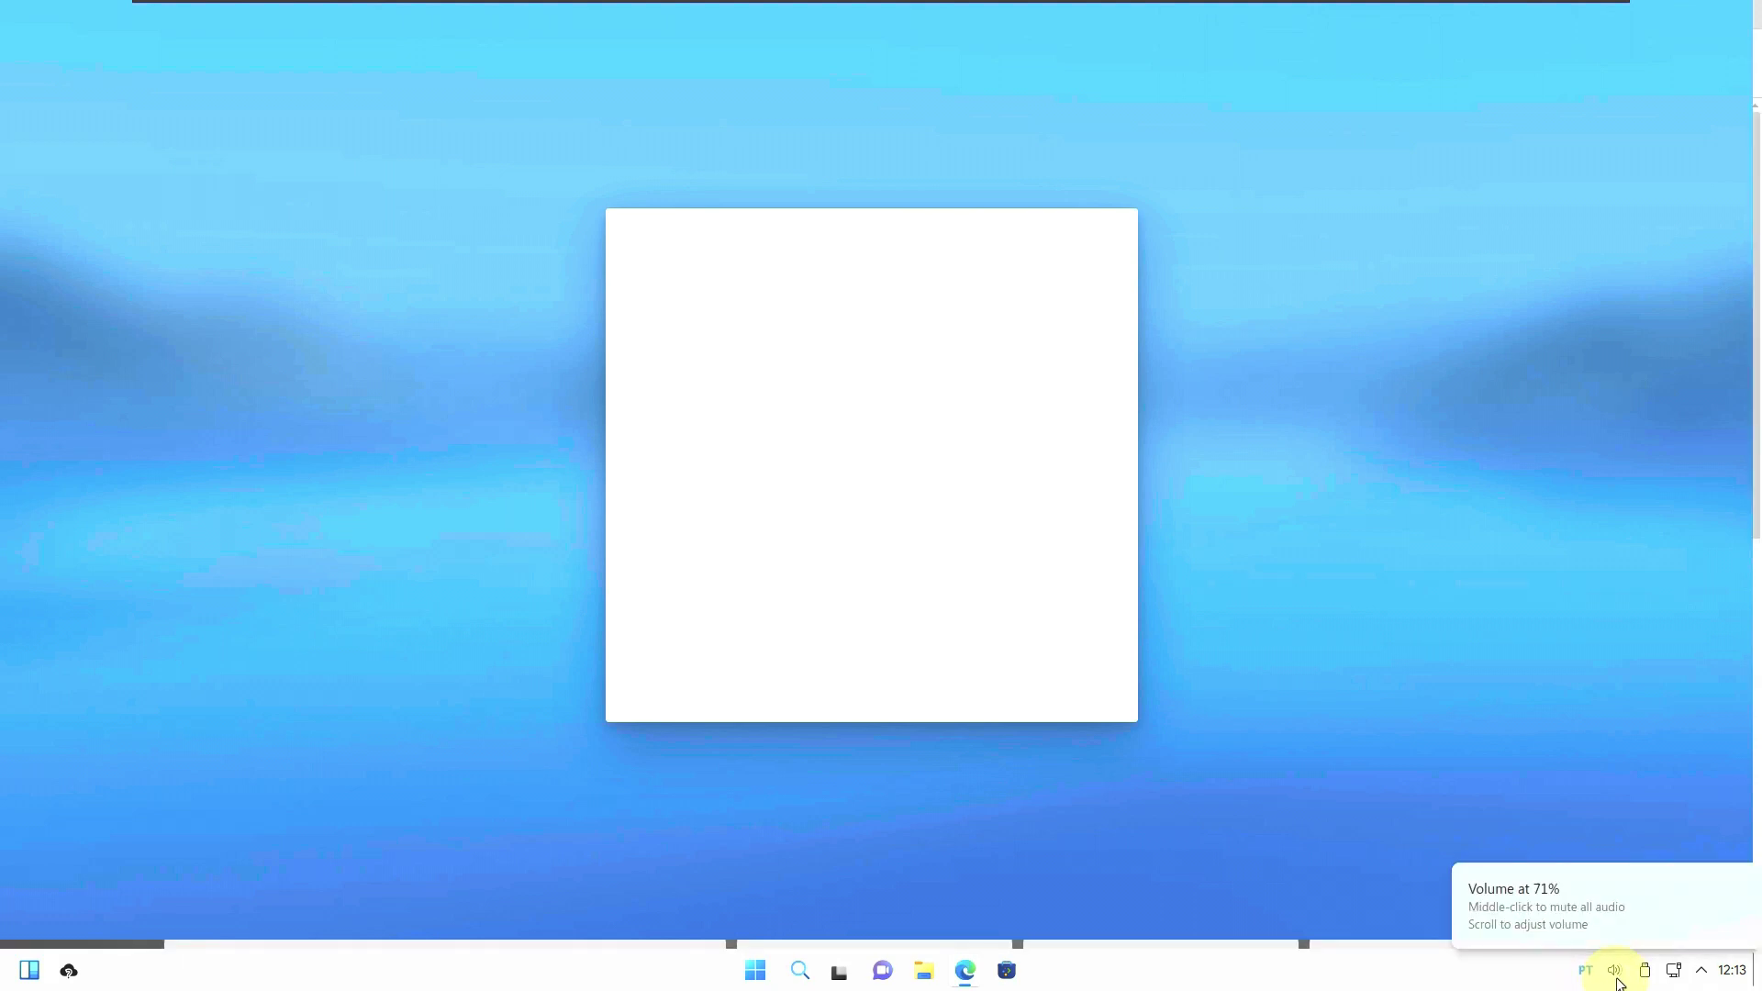
Check the audio volume controls, then bring the Microsoft Edge window up.
click(1617, 979)
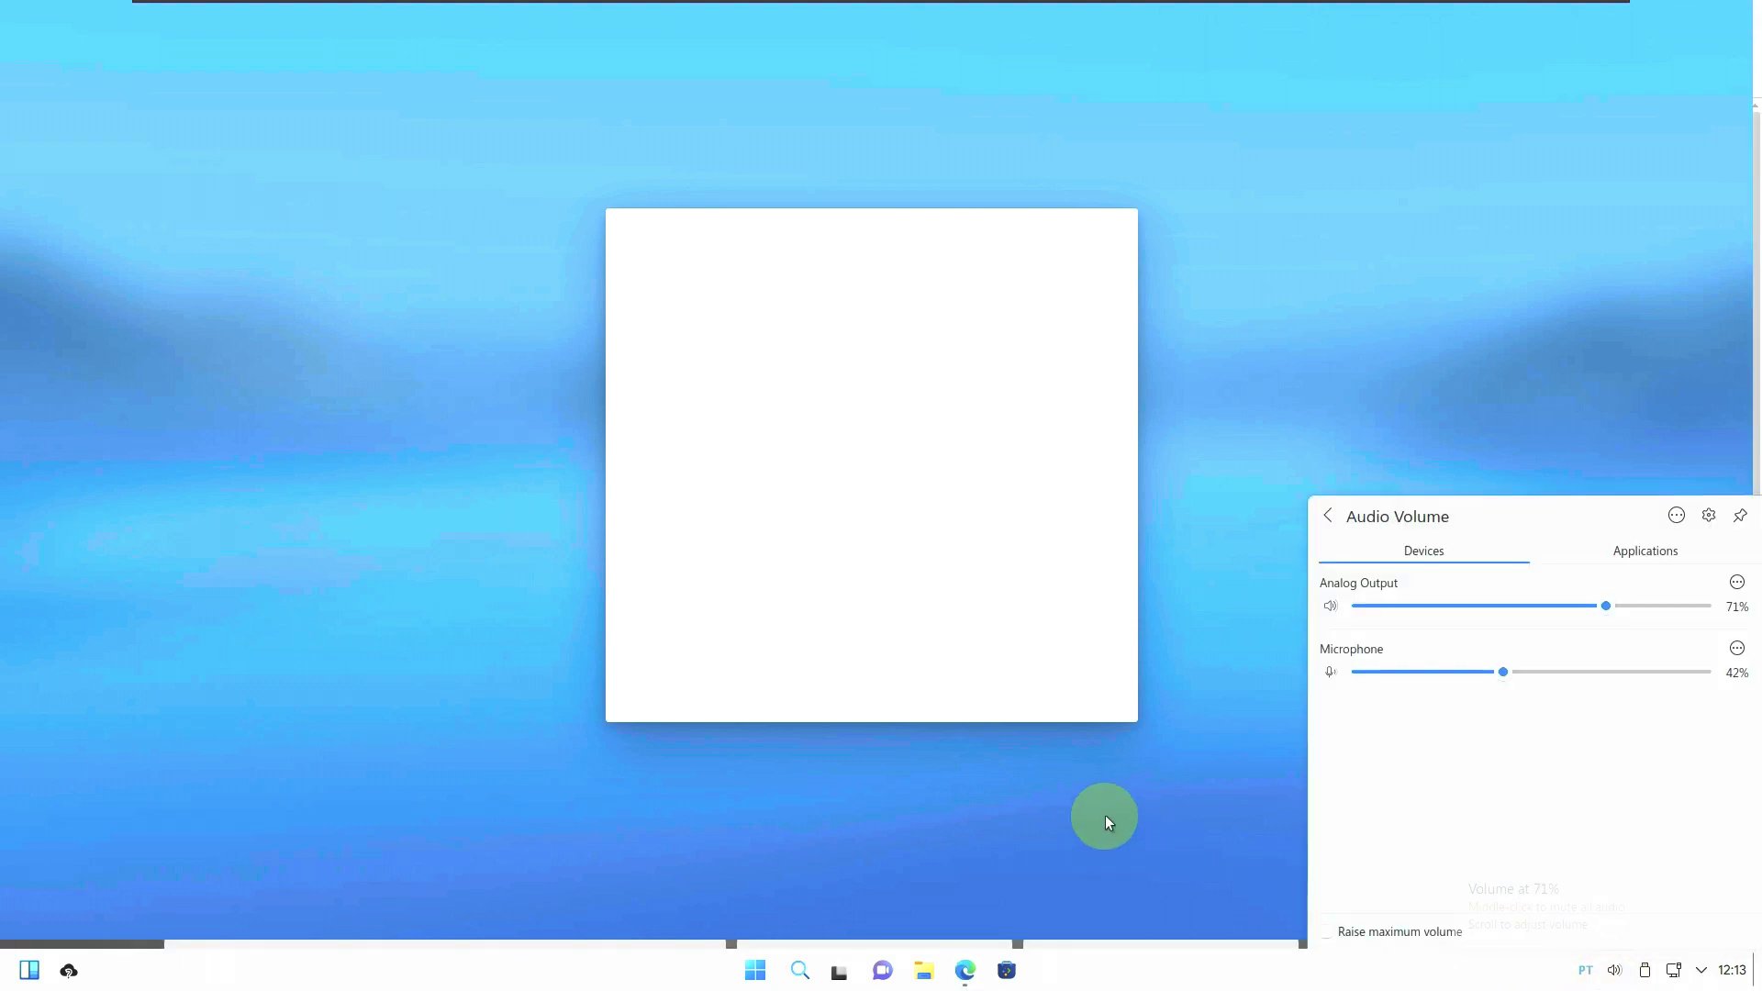
click(960, 977)
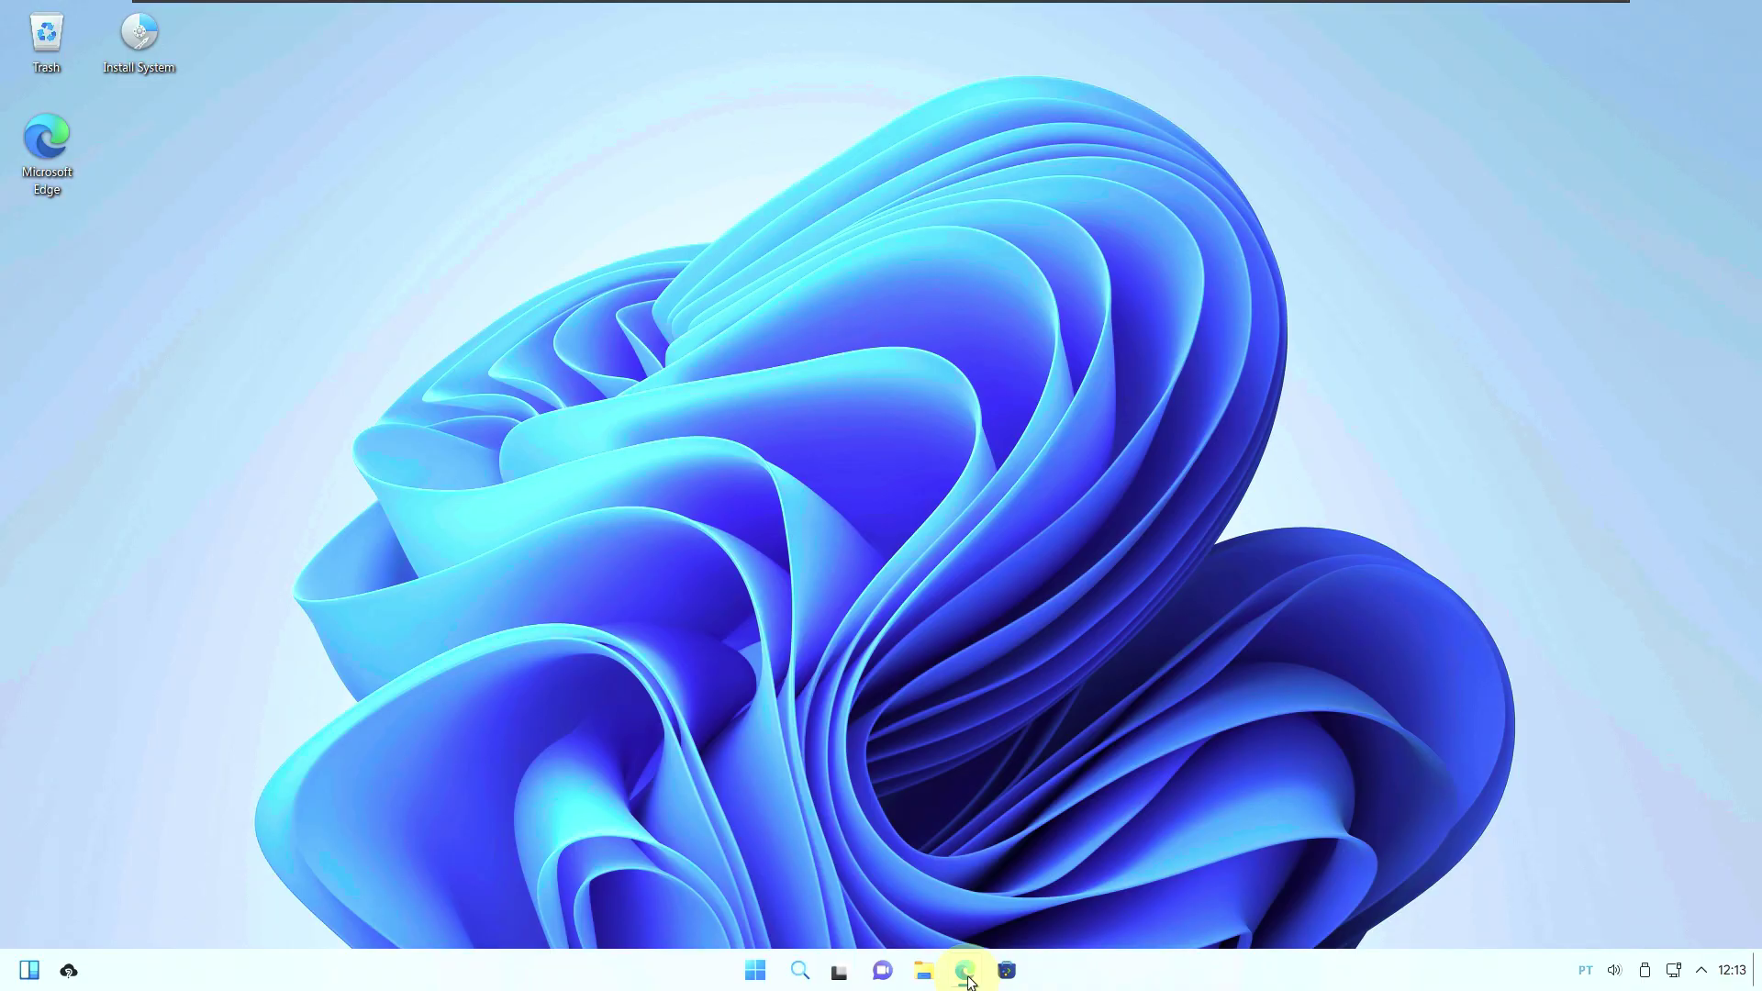
click(968, 979)
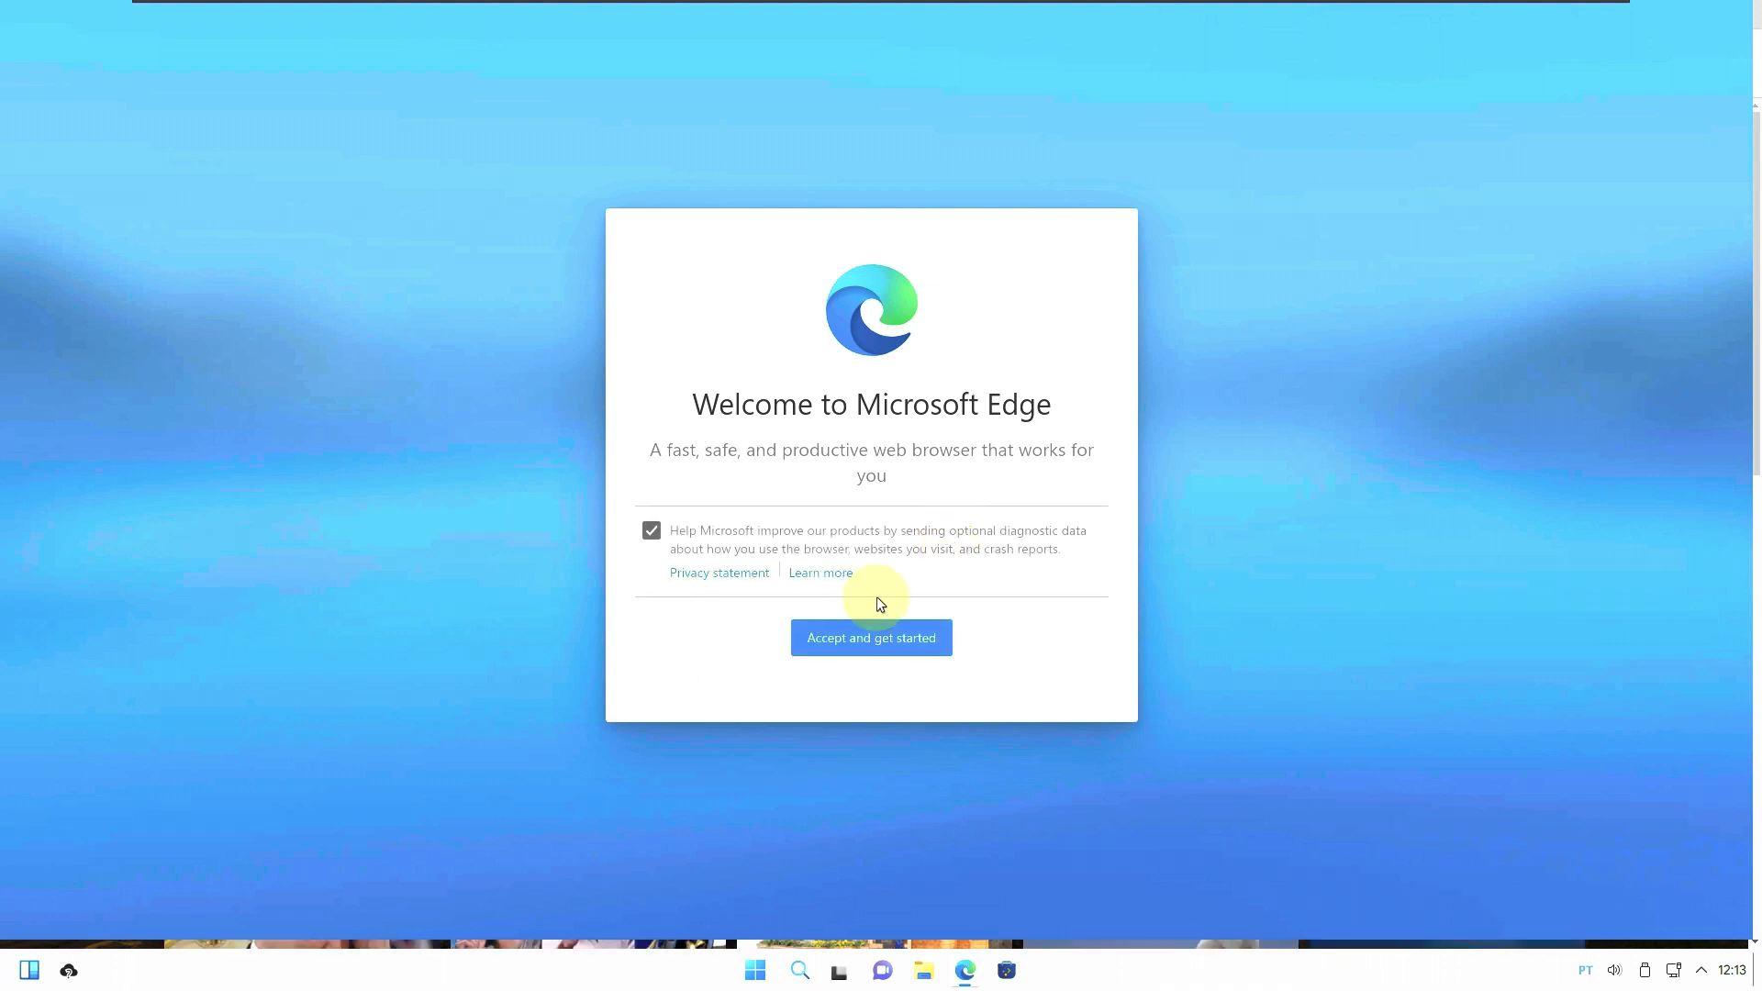
Finish Edge first-run setup with diagnostic data off, the Focused layout, and sync sign-in skipped.
click(651, 531)
click(866, 642)
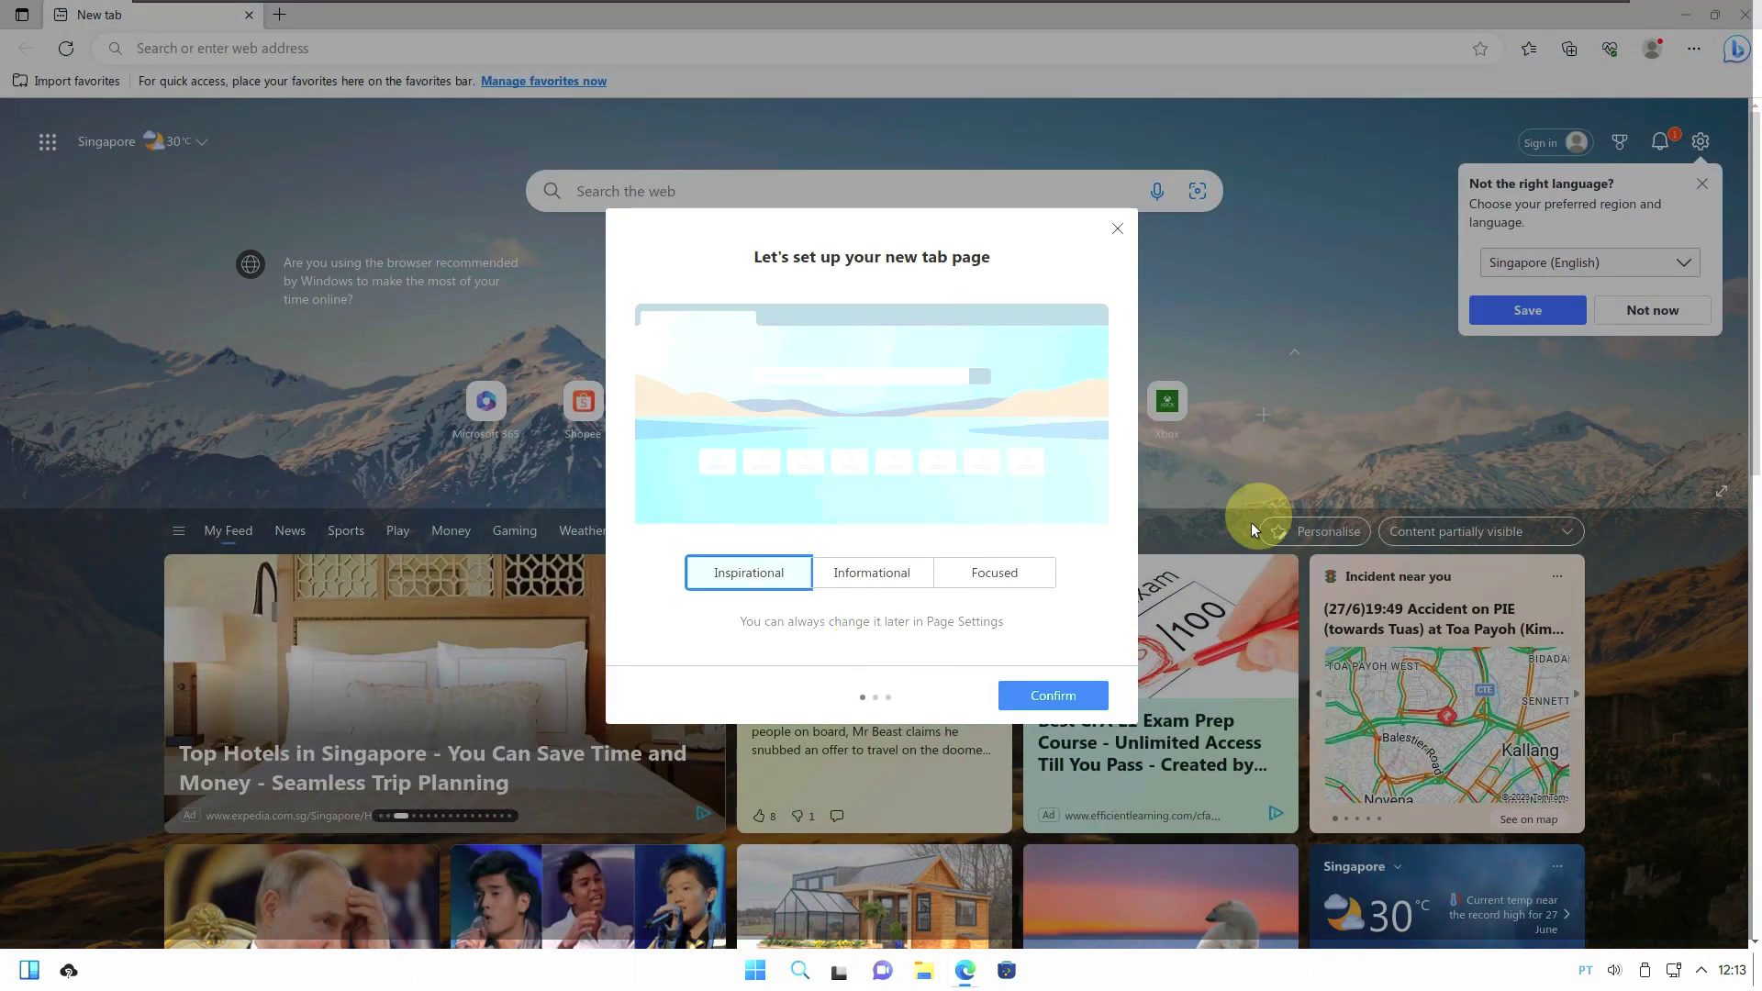
click(967, 590)
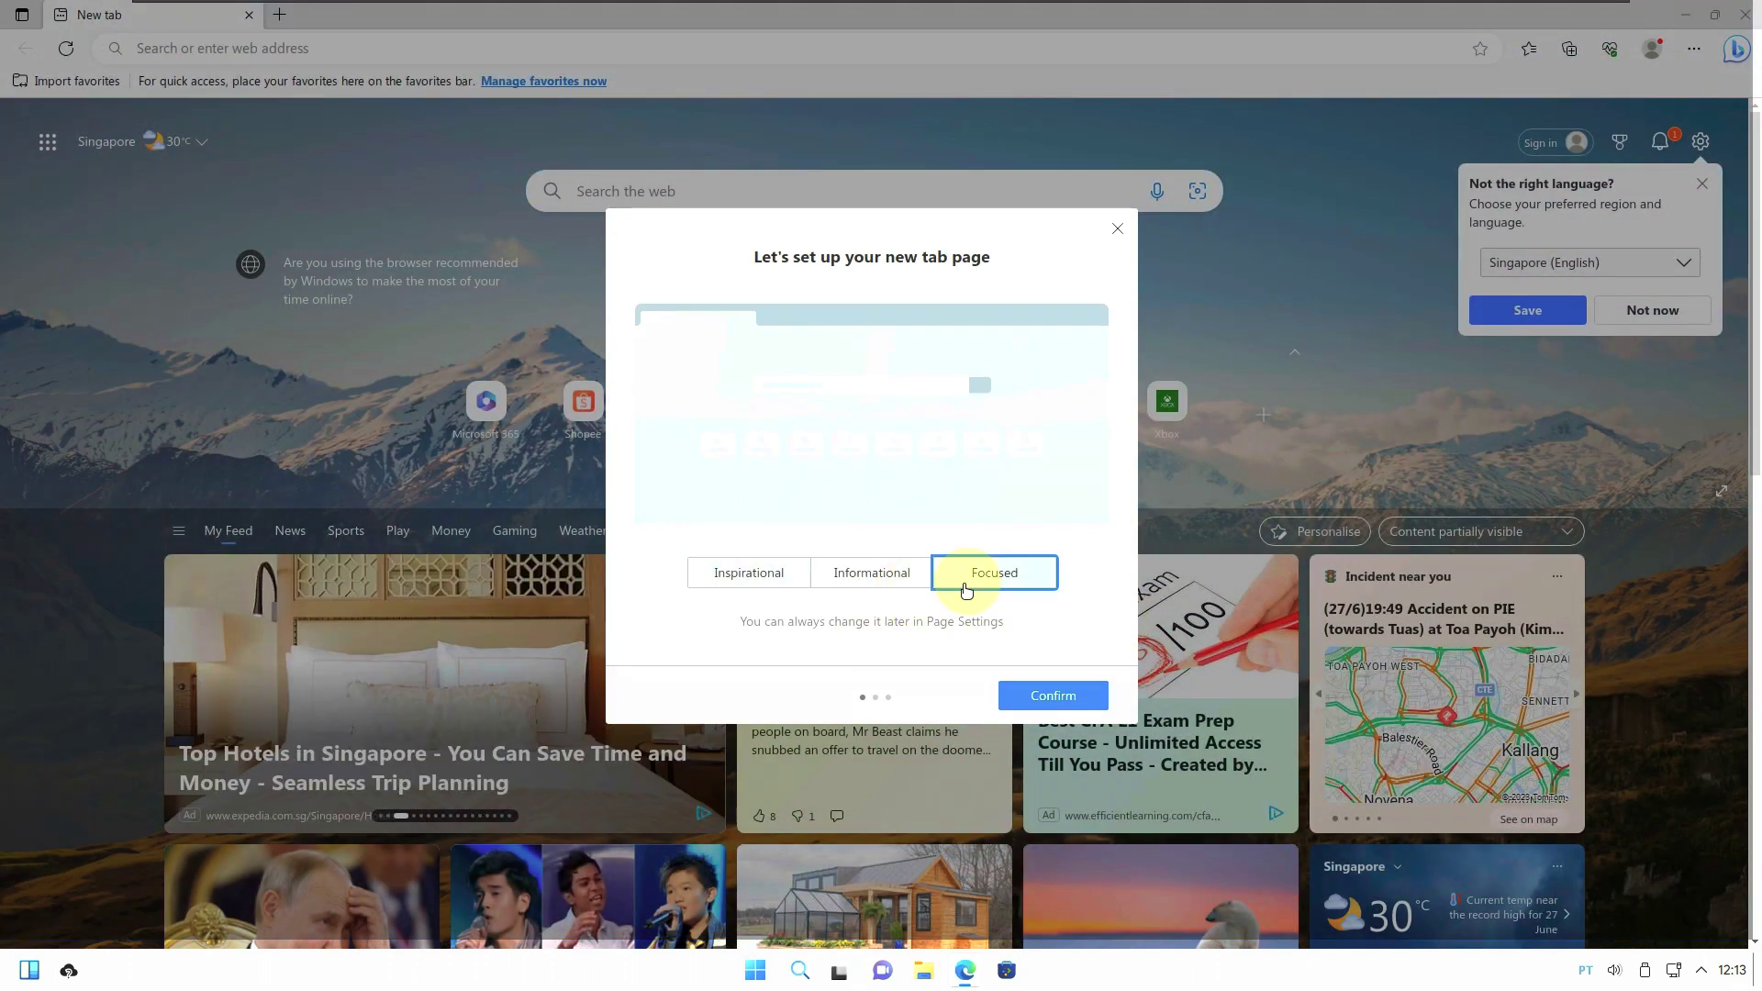
click(1048, 700)
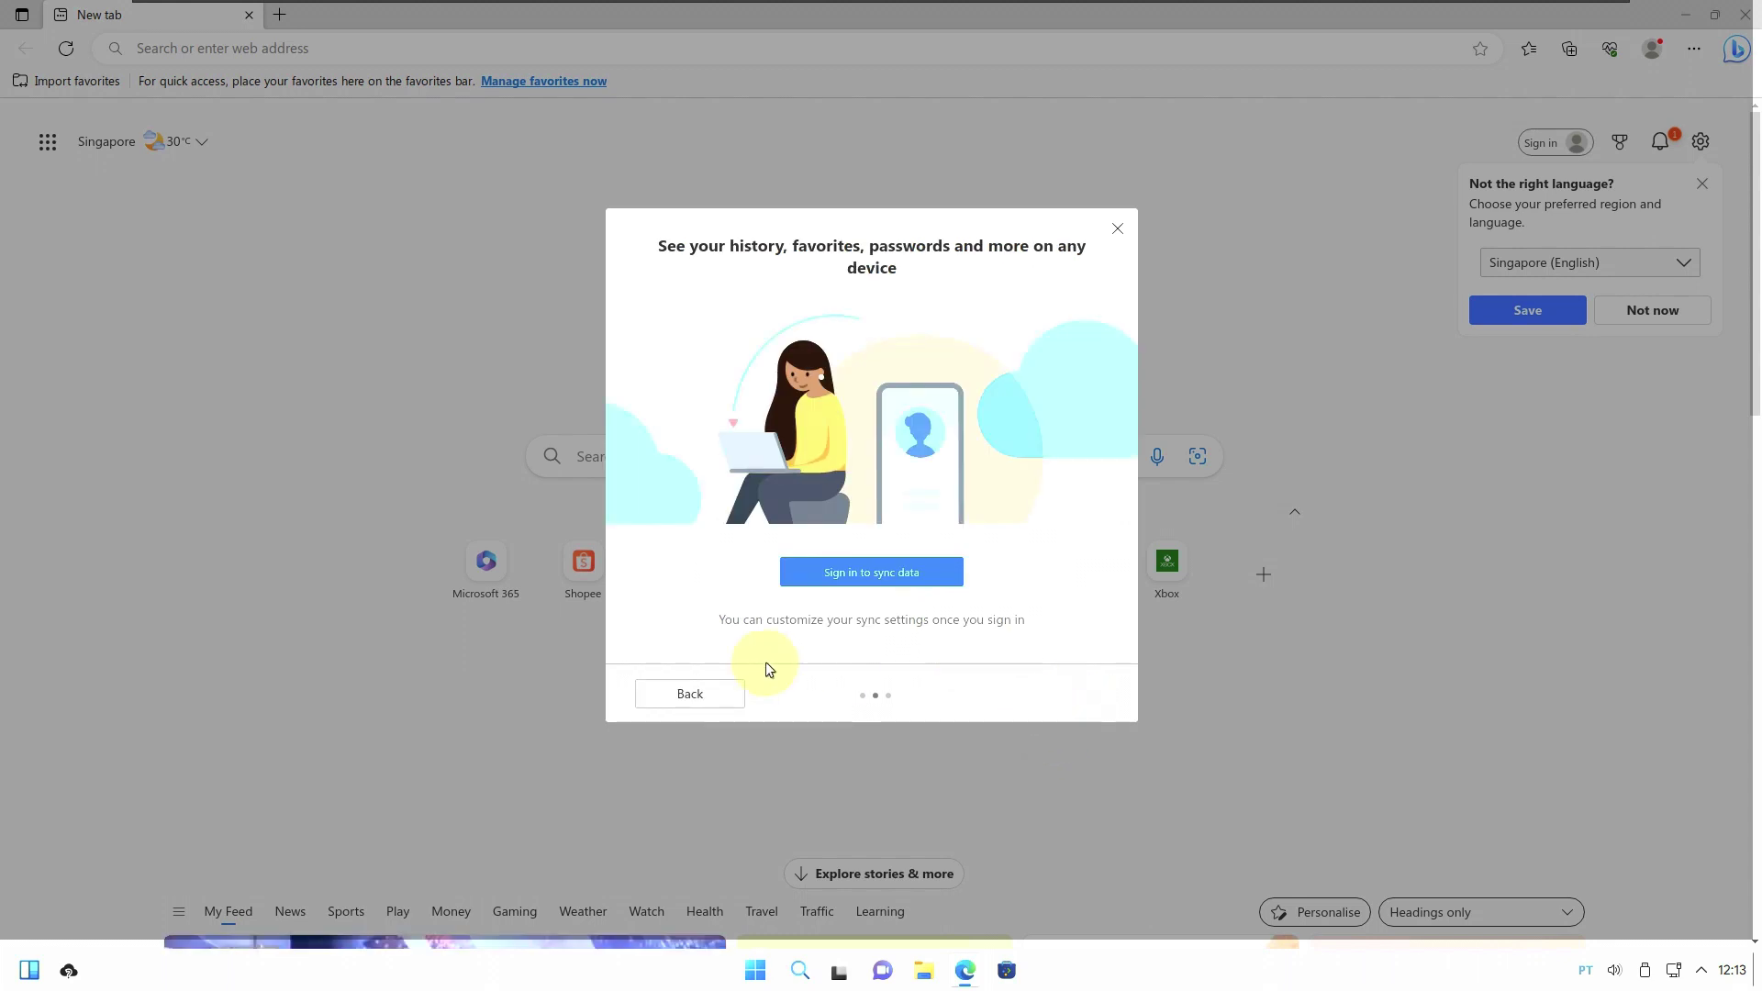
click(1116, 229)
click(507, 56)
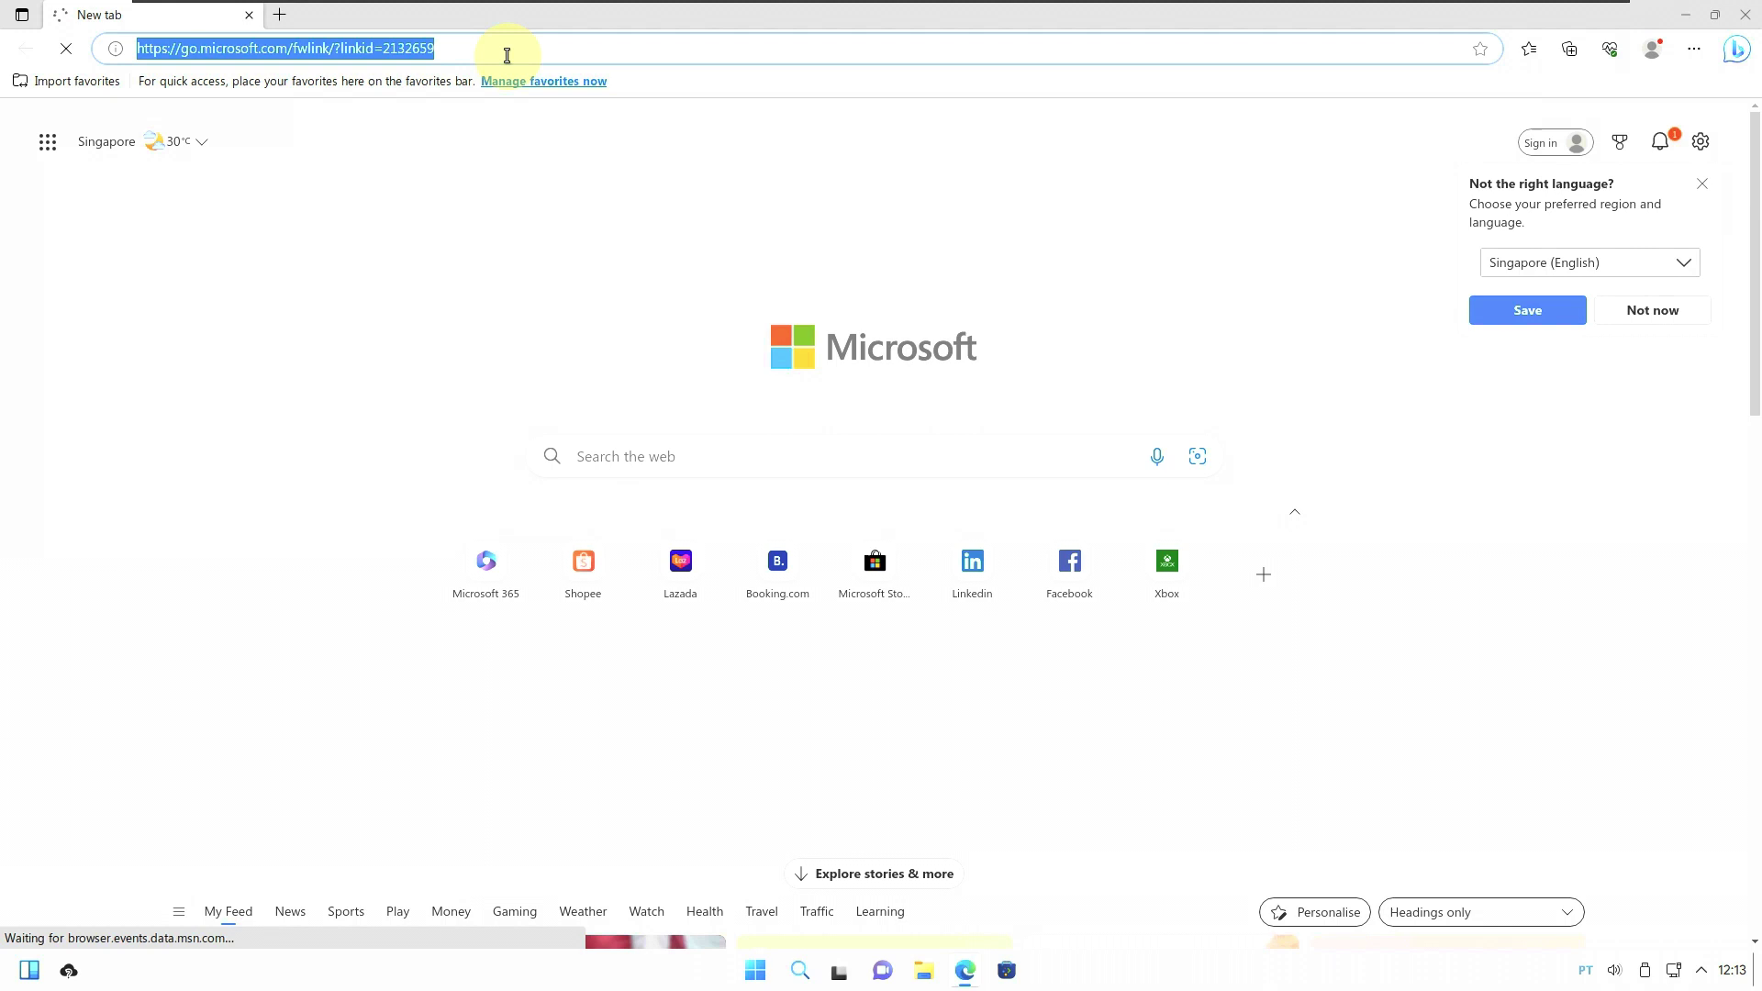
Go to google.com and switch Google to English.
text(go)
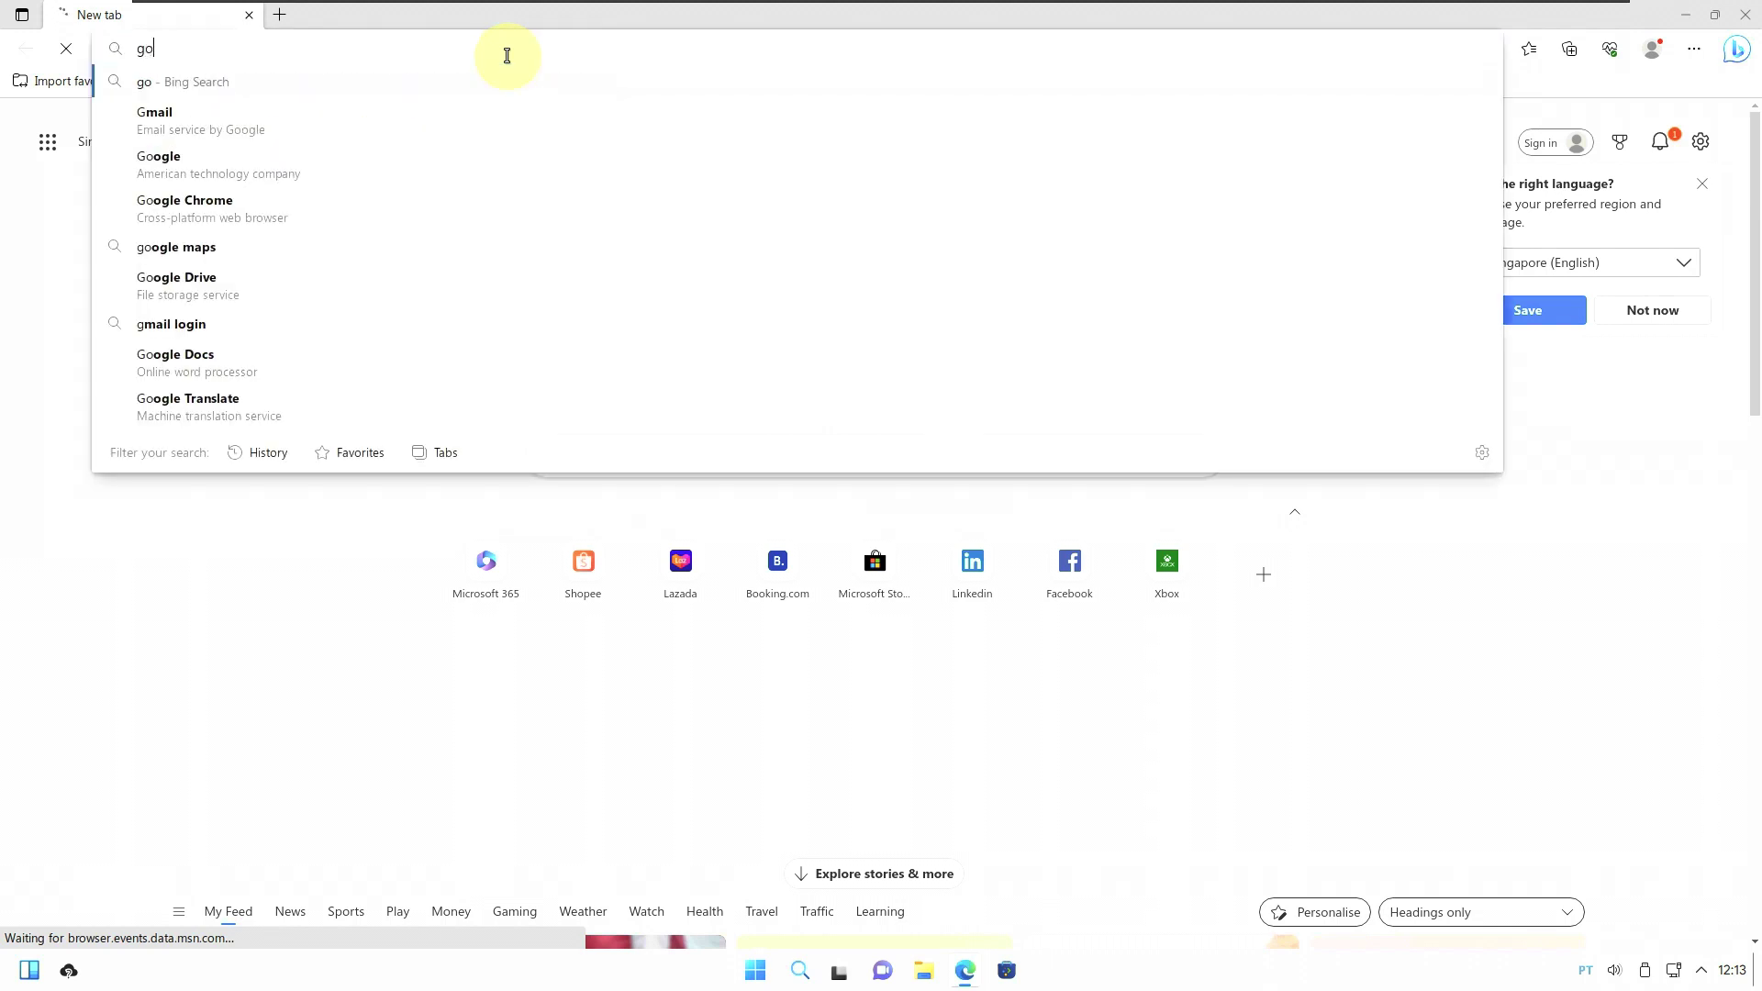
text(ogle.com)
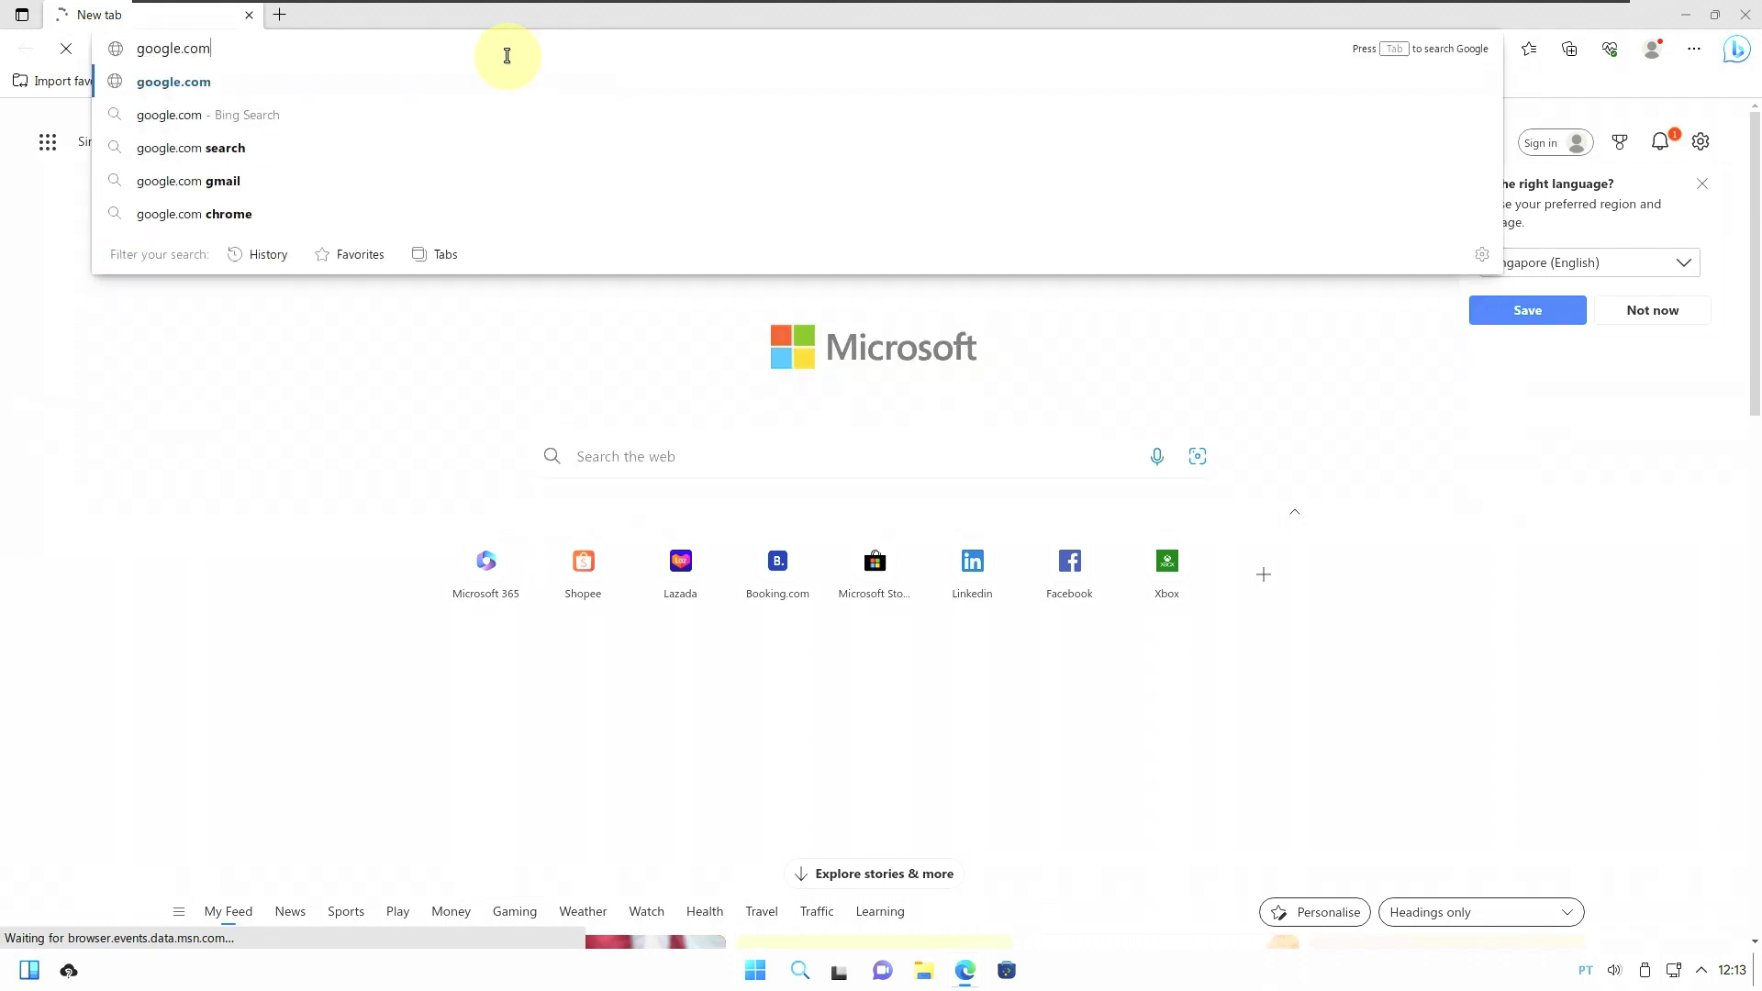
key(Return)
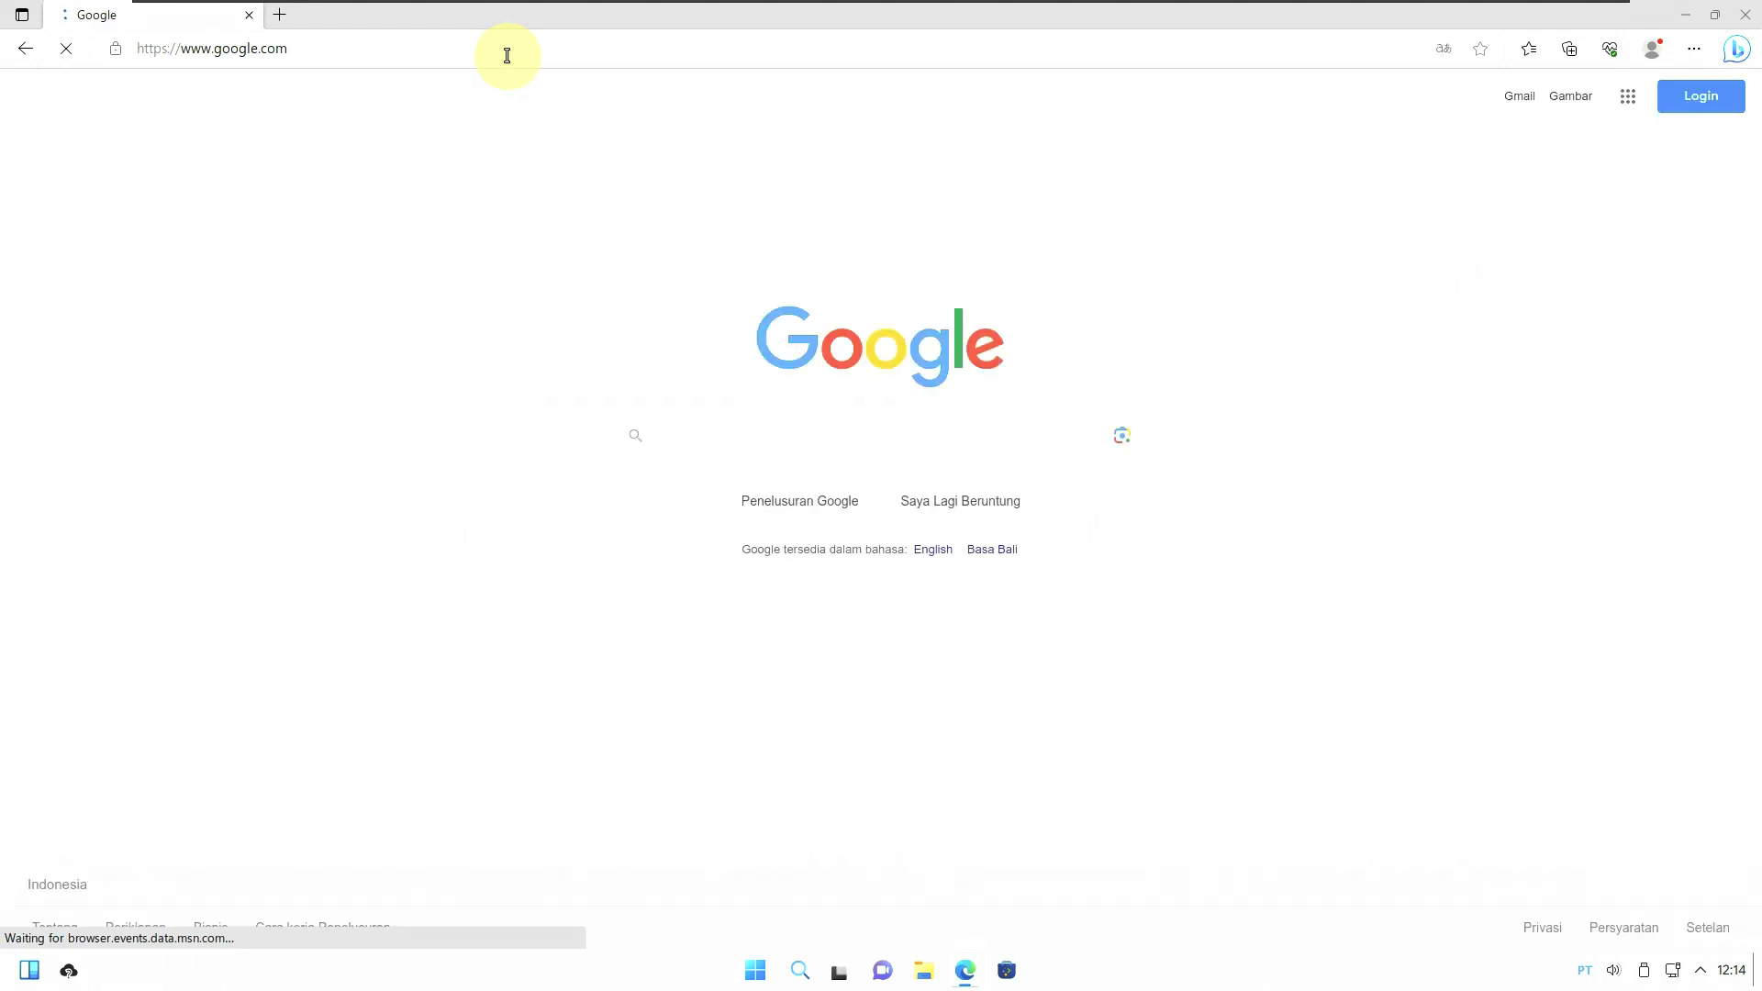
click(934, 551)
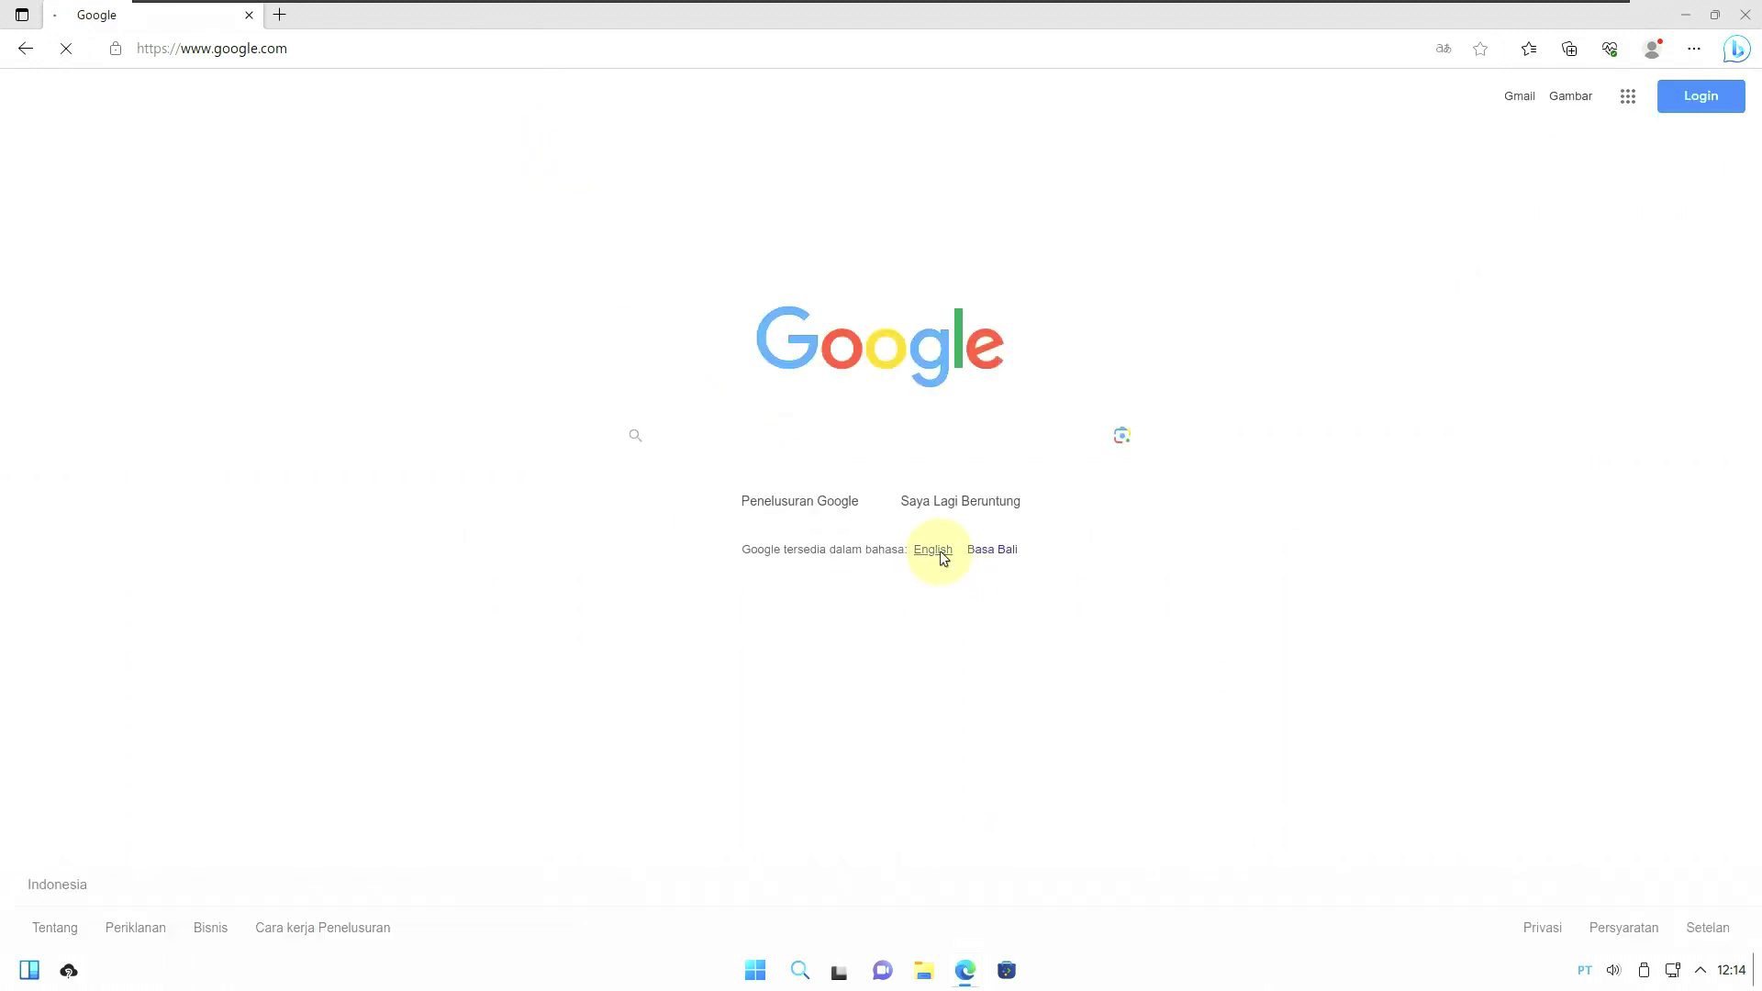
Search for 'wubuntu', then extend the query with 'linux'.
click(762, 432)
text(wubuntu)
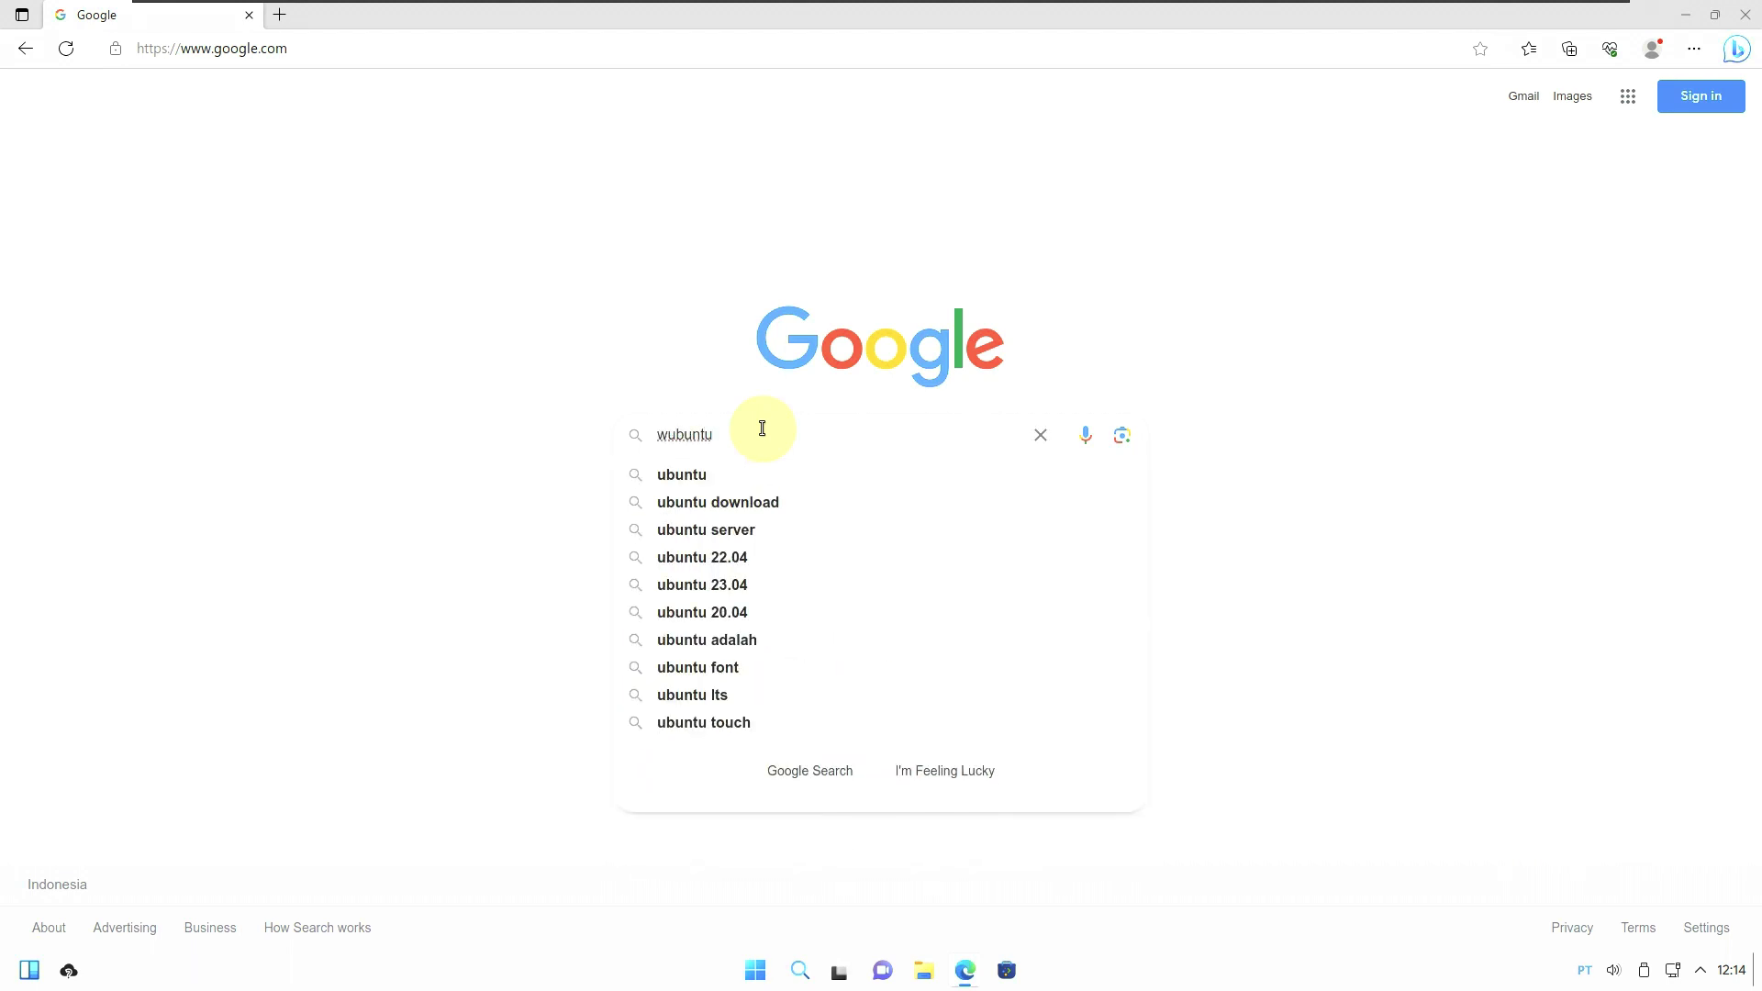
key(Return)
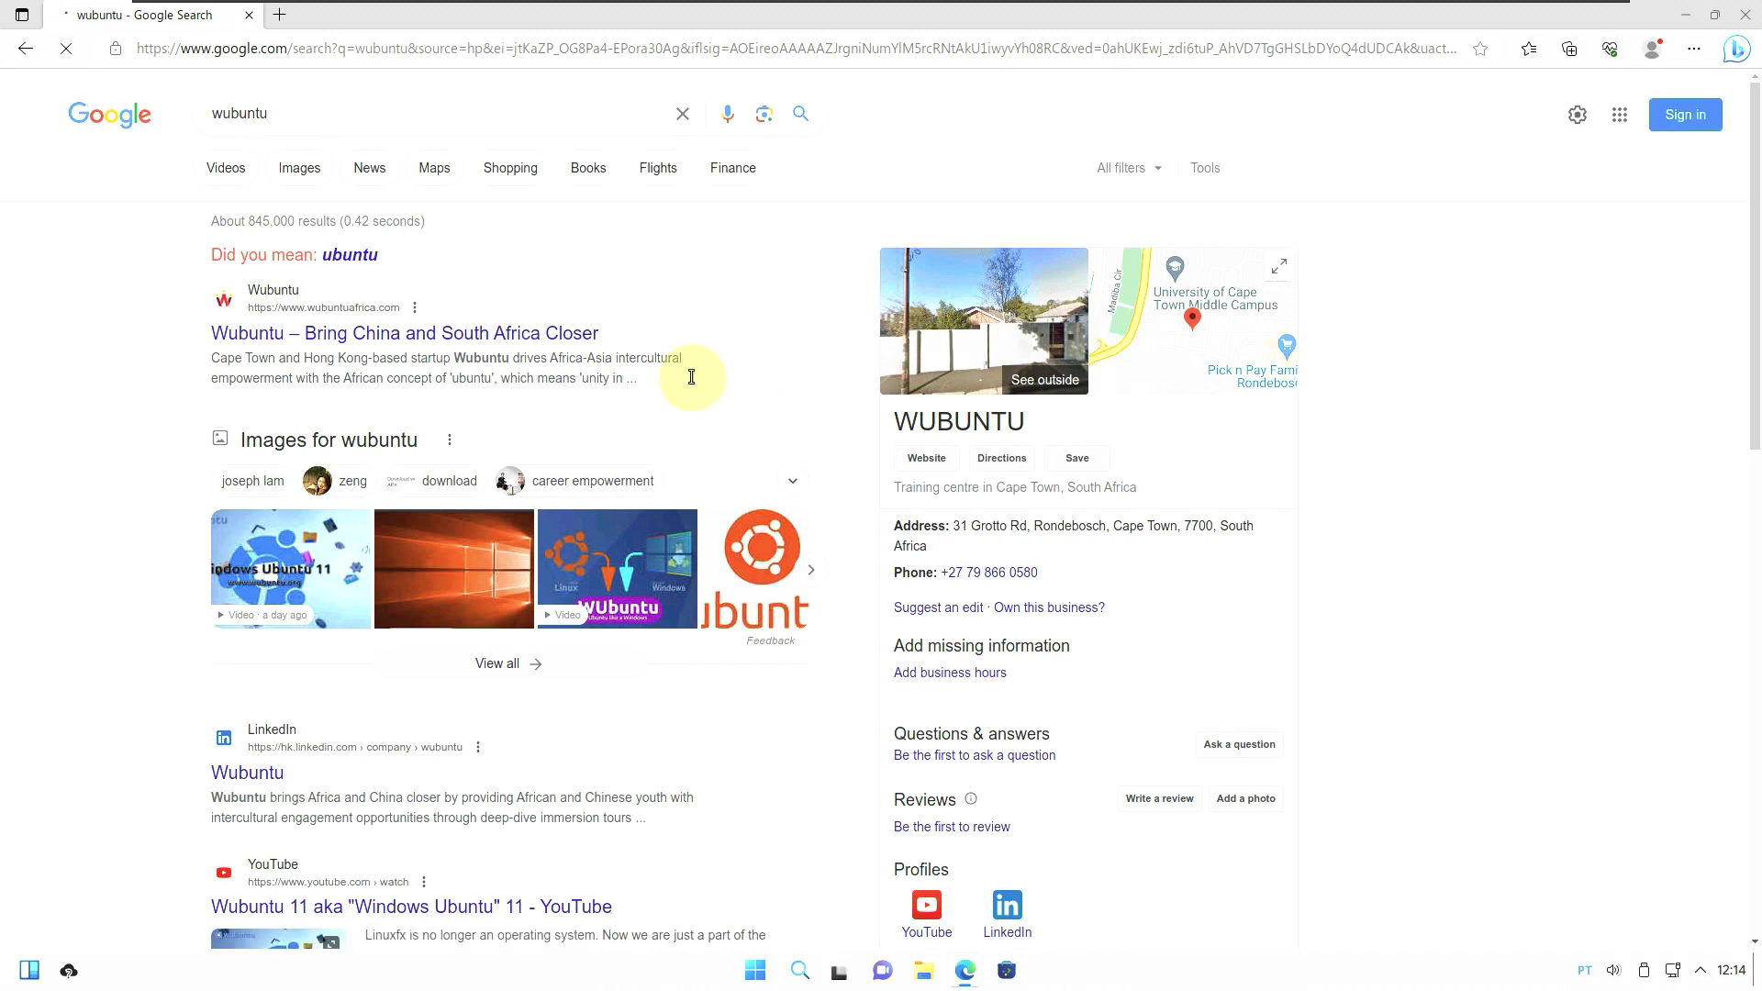
click(414, 121)
text(linux)
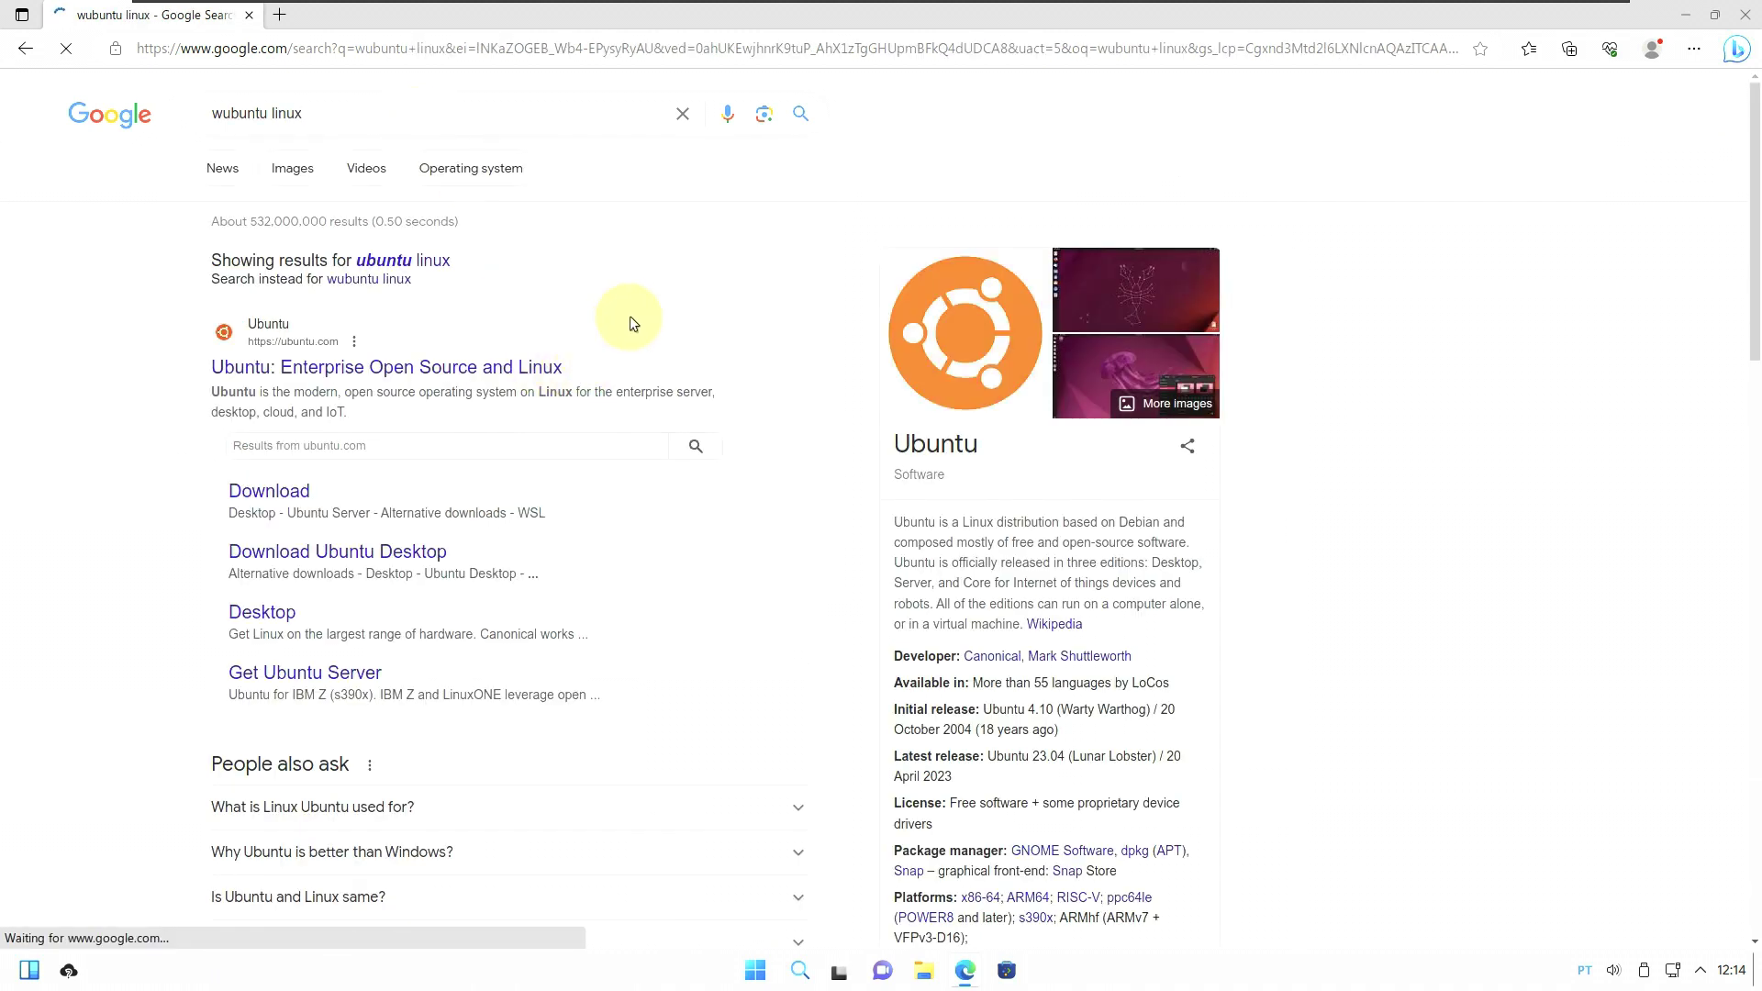
click(1685, 16)
Launch the system installer from the desktop and select the Google search query.
double_click(145, 46)
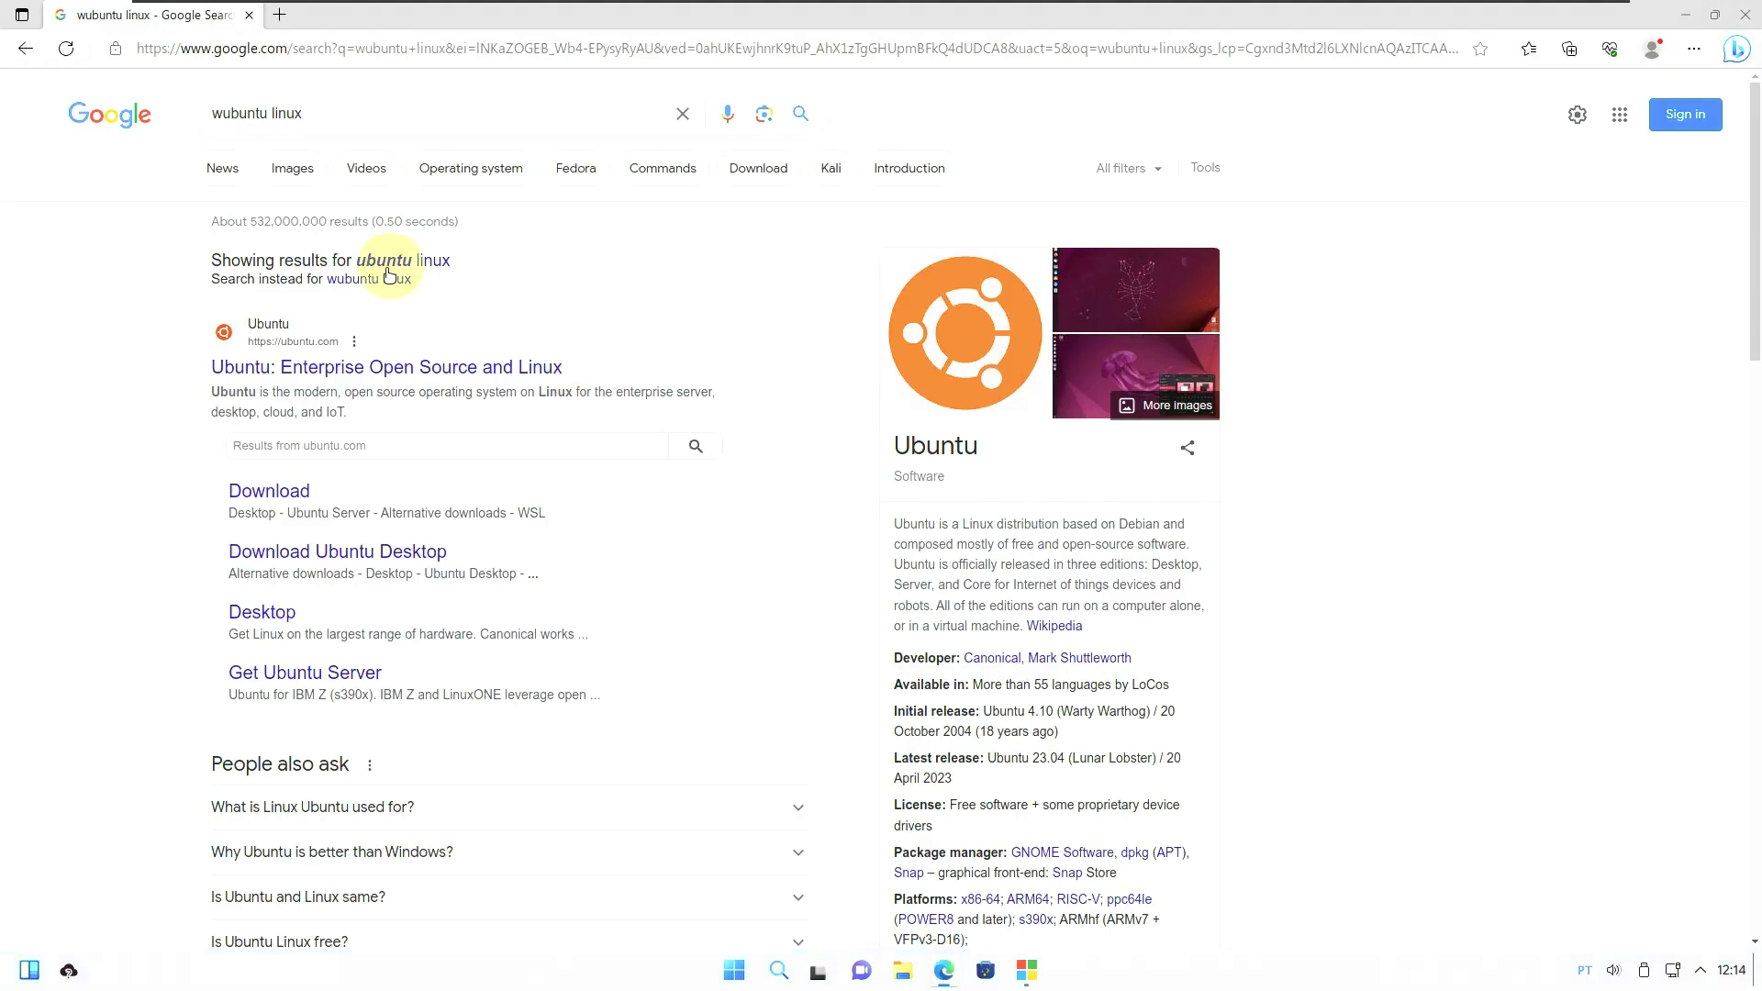
drag(314, 111, 195, 112)
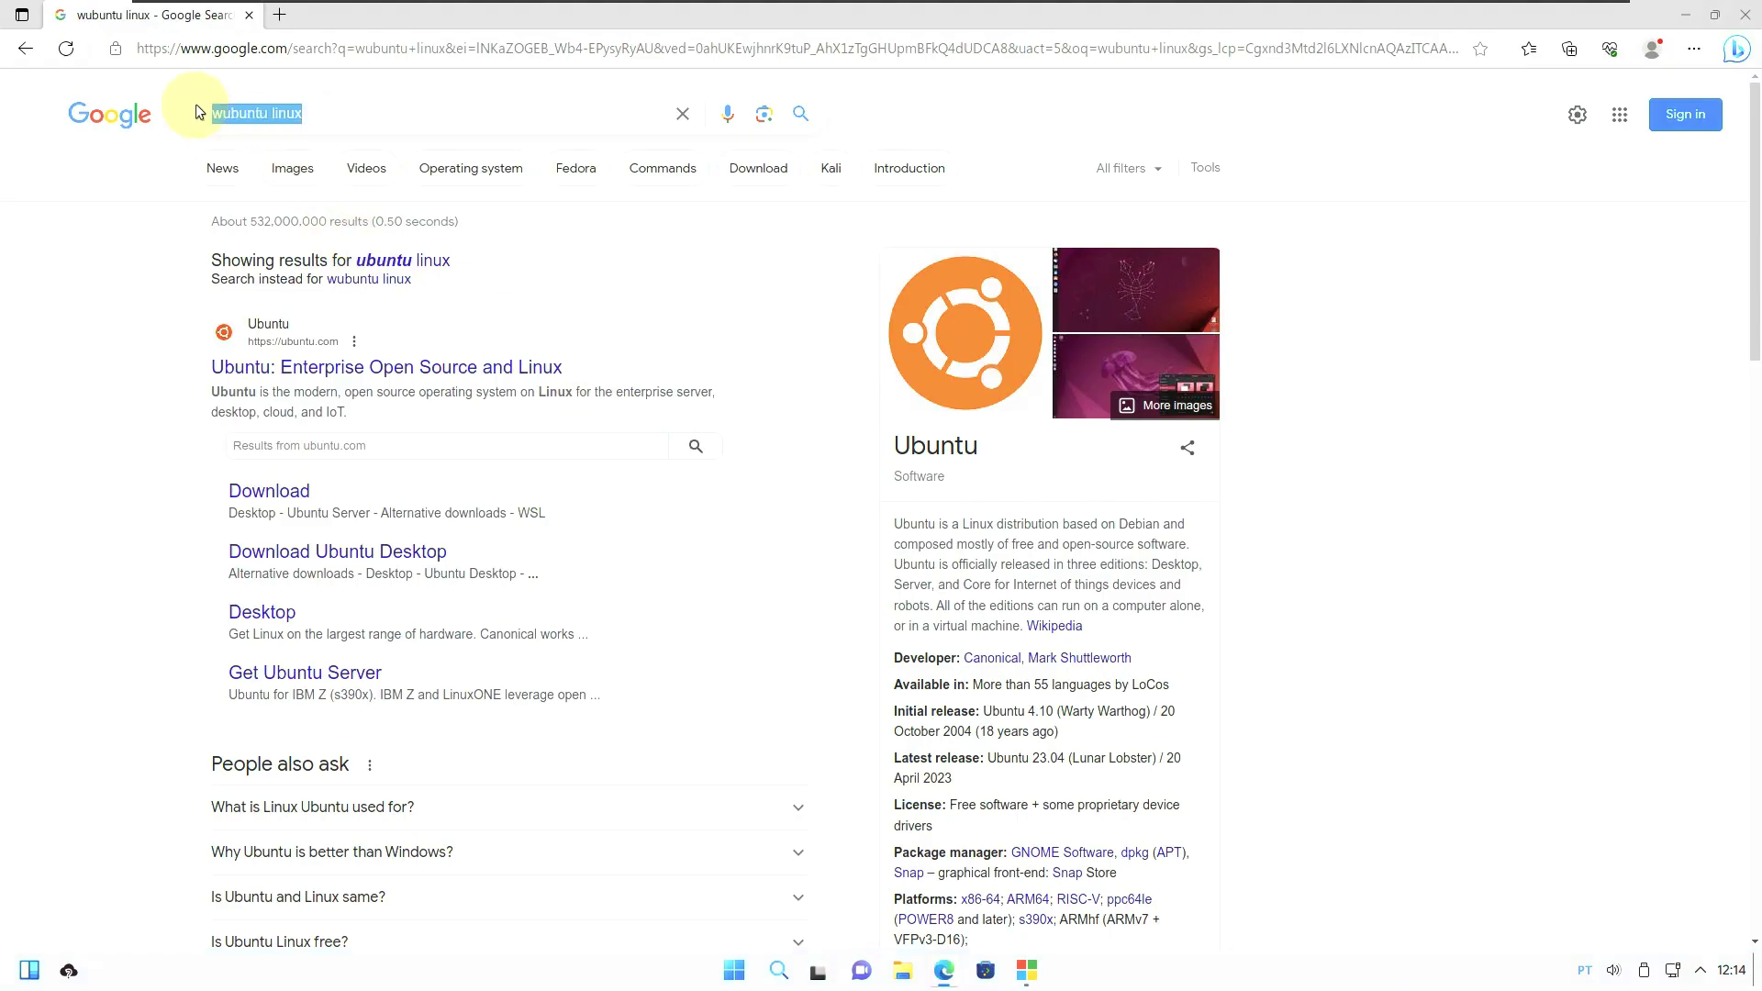
scroll(352, 494, down, 6)
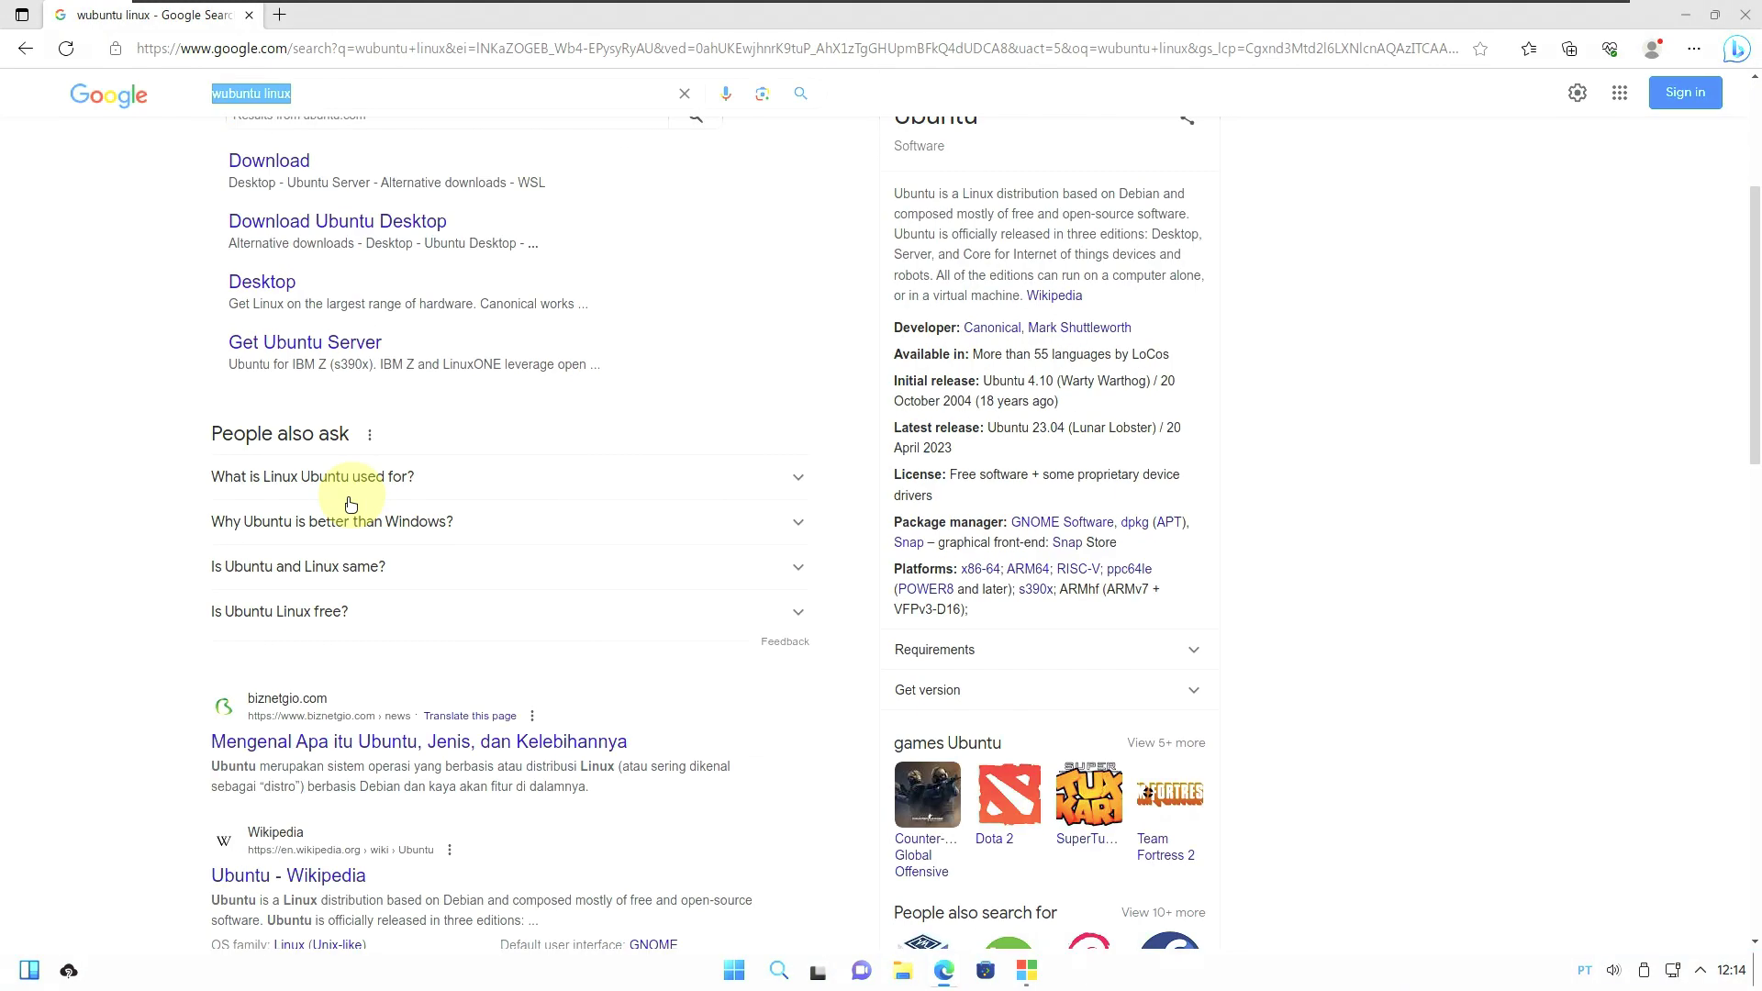
scroll(351, 504, up, 6)
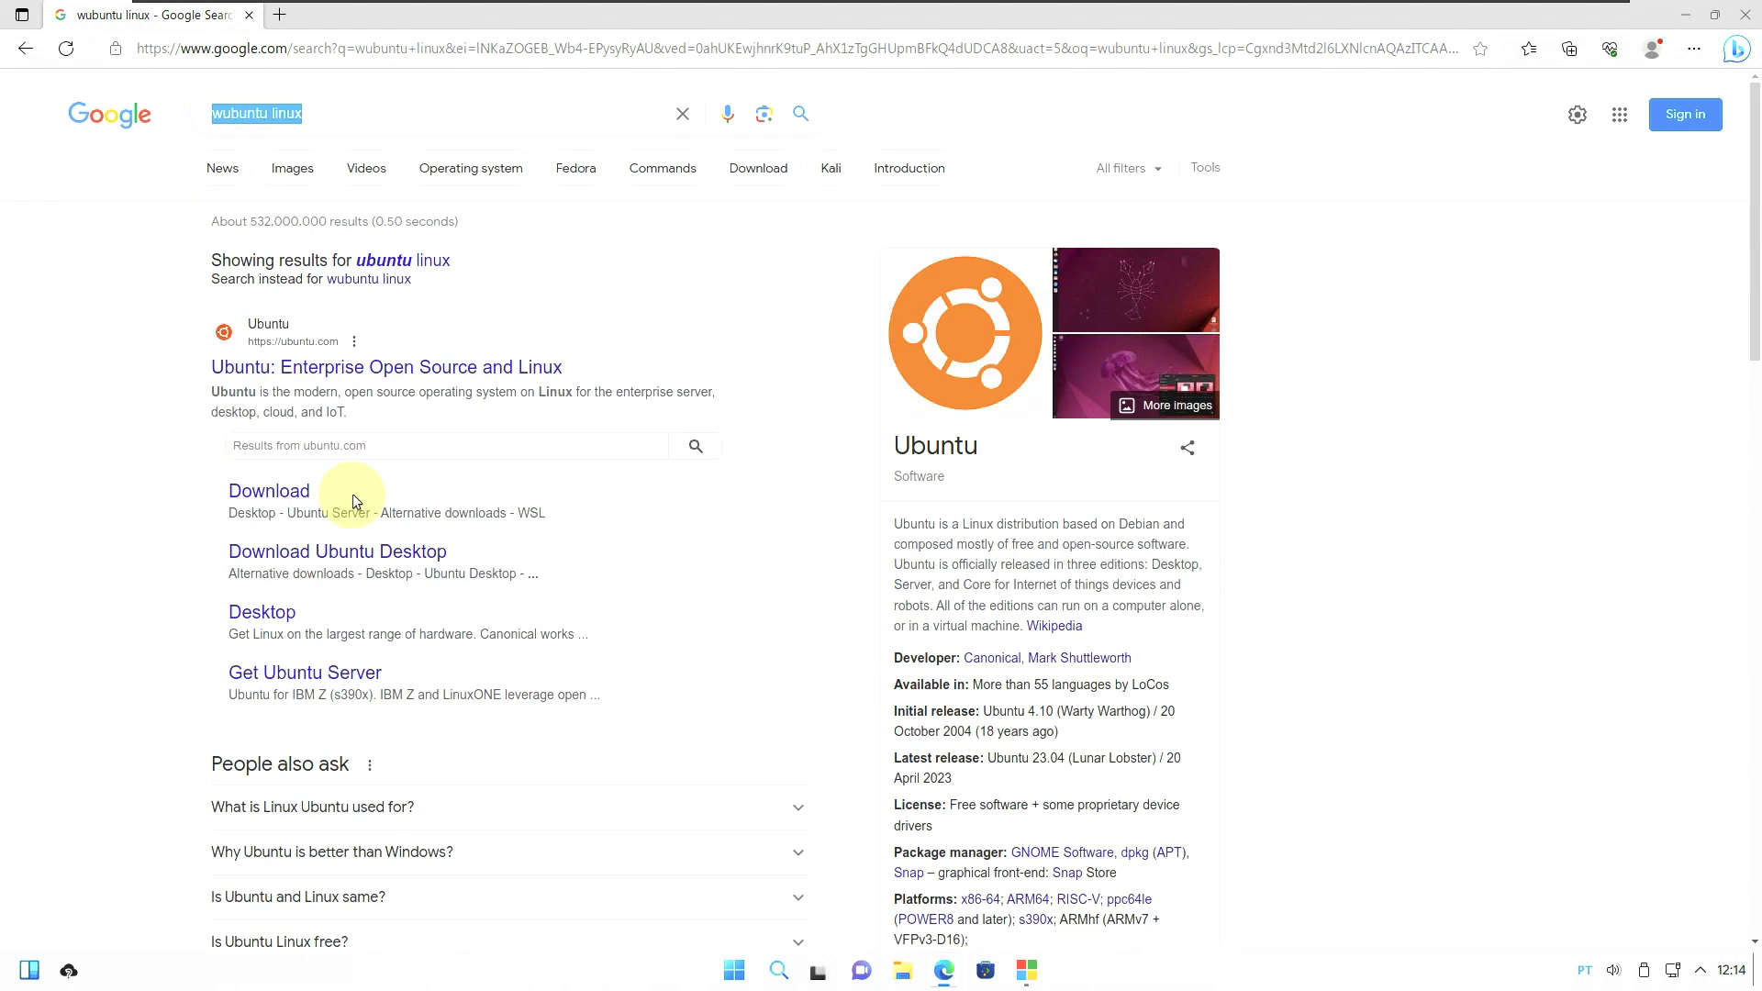
Search Google for 'windows ubuntu linux'.
click(340, 116)
drag(341, 116, 199, 117)
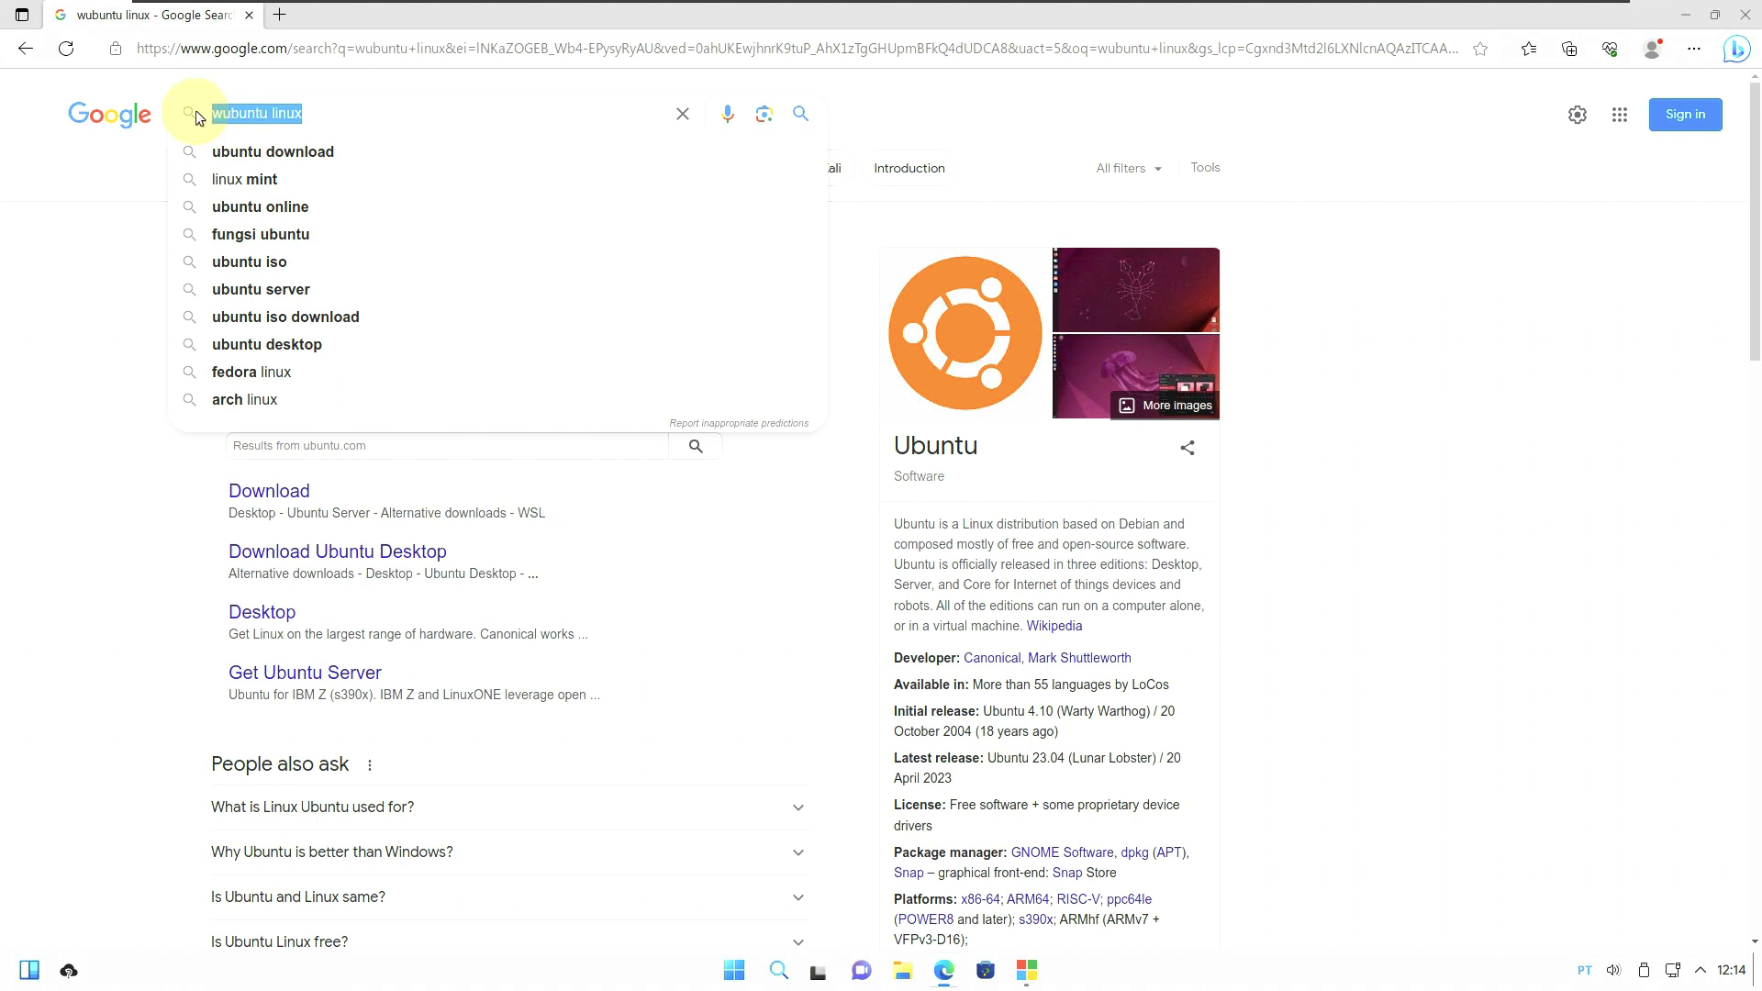
text(windo)
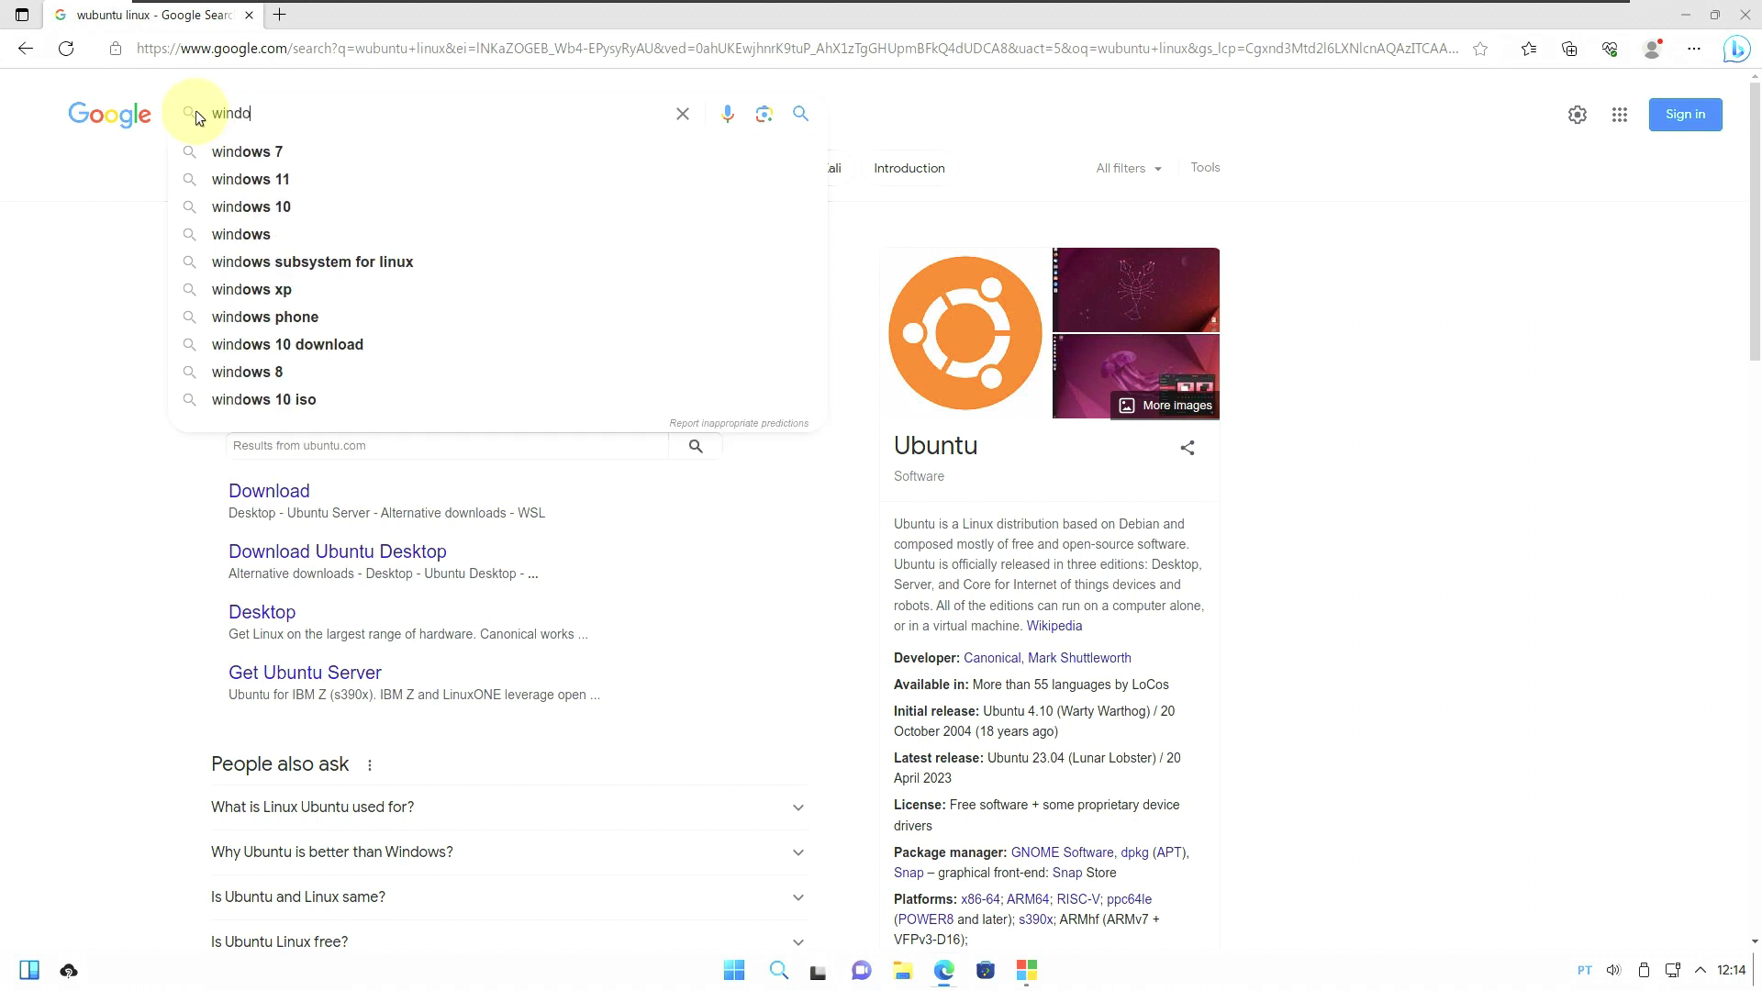
text(ws ubunt)
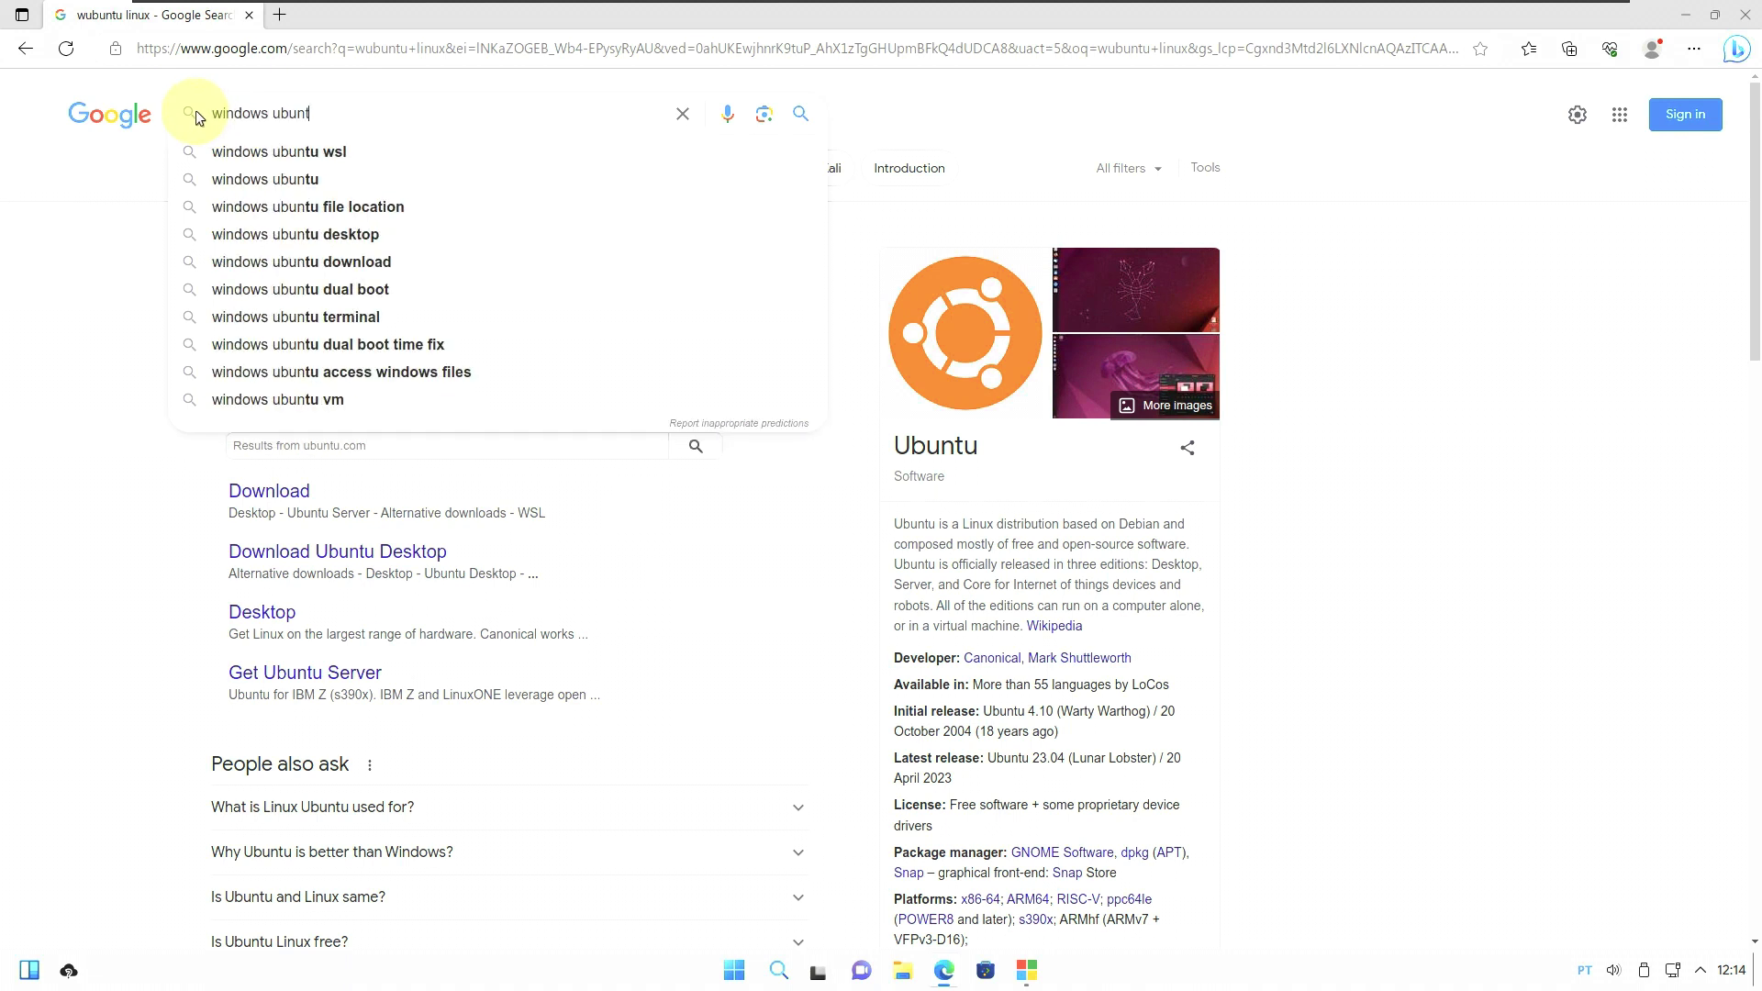
text(u linux)
key(Return)
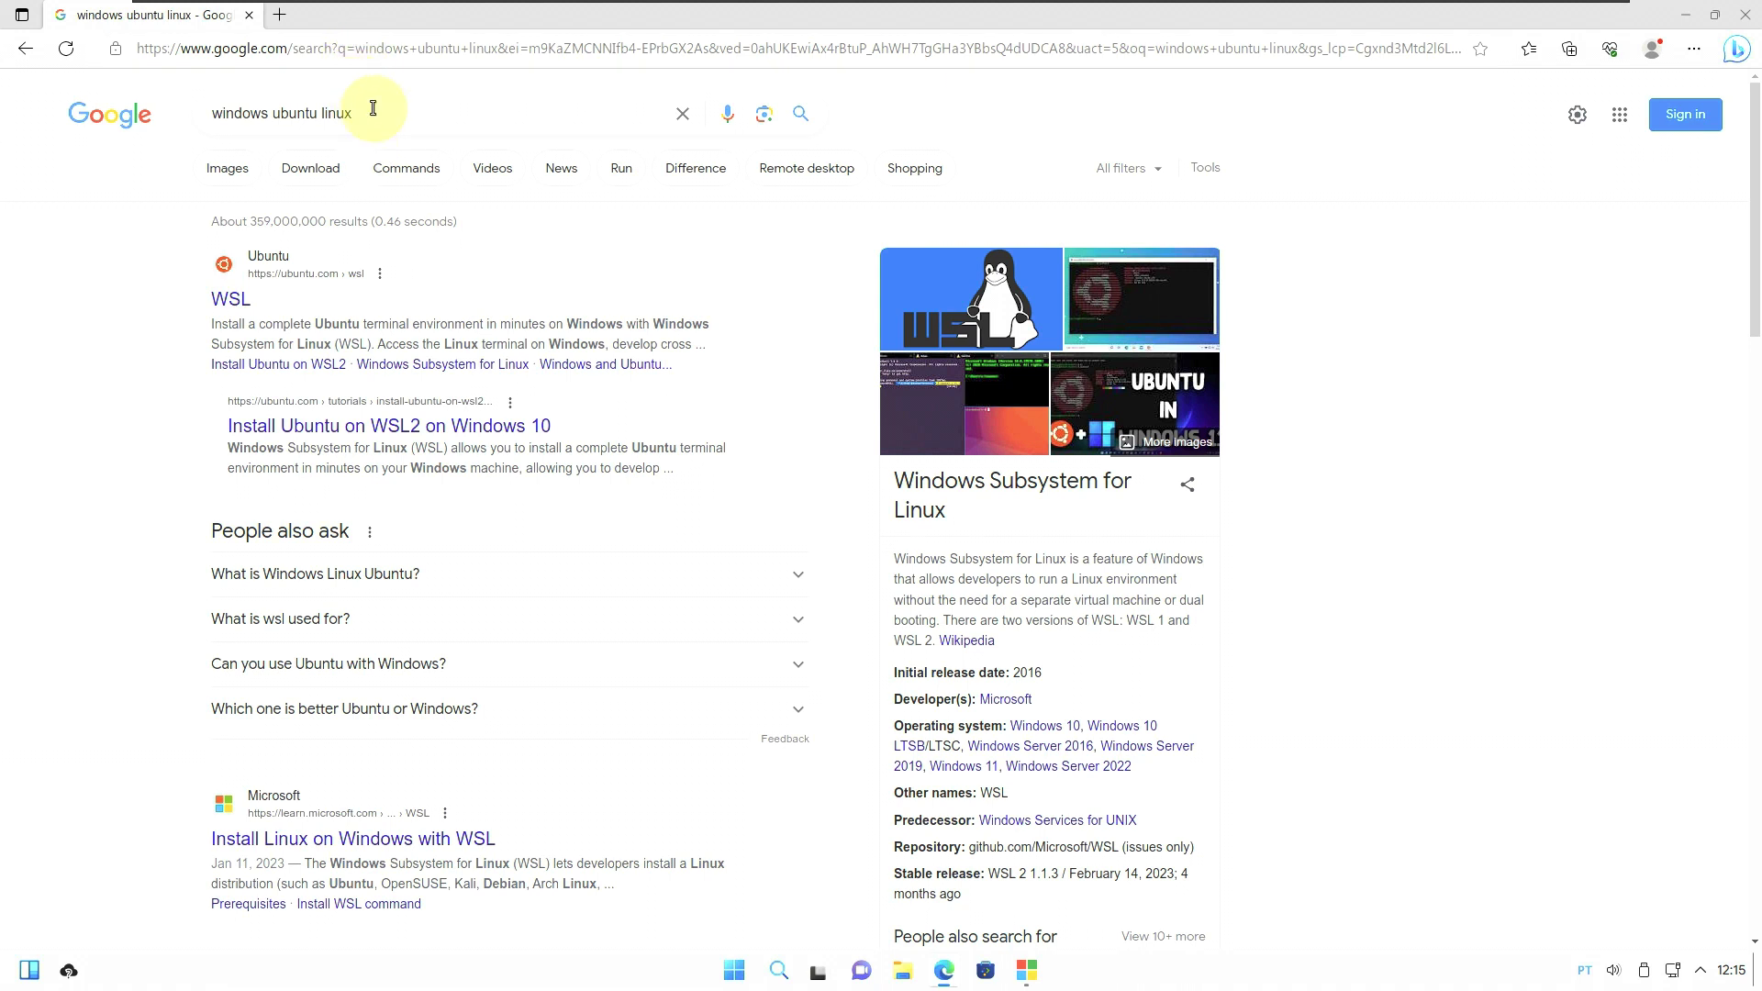
Replace the query with 'sourceforge' and run the search.
drag(367, 112, 213, 109)
text(s)
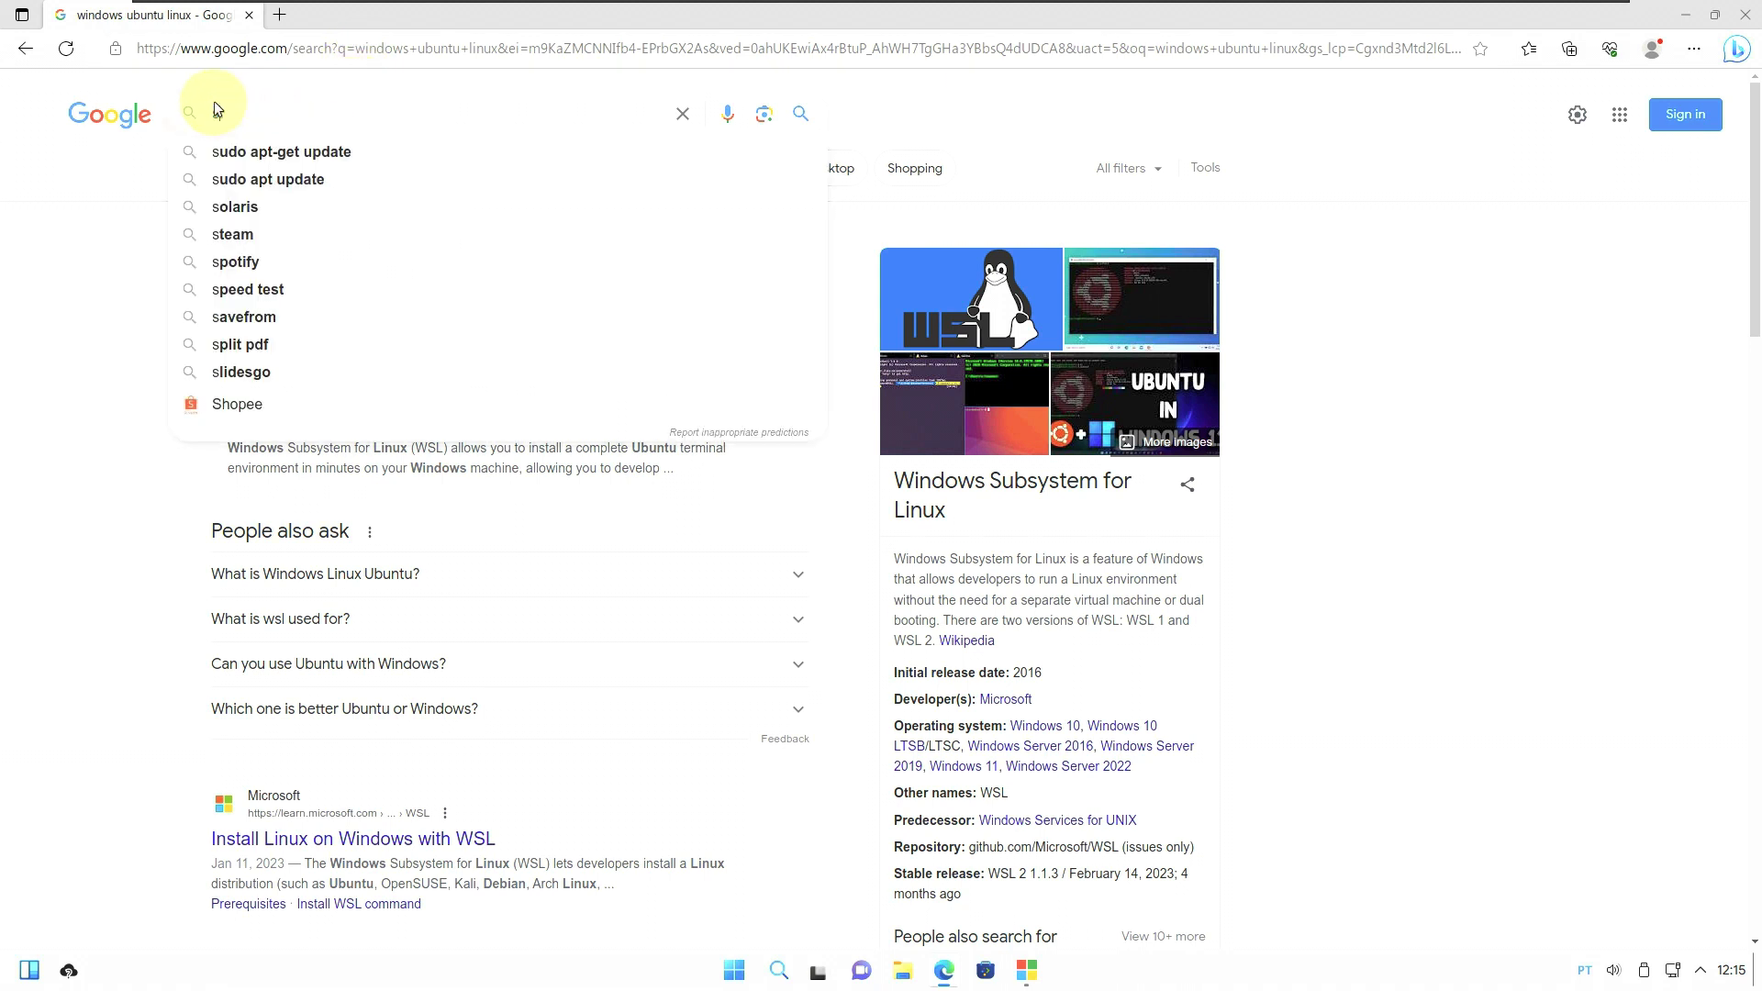
text(ourceforge)
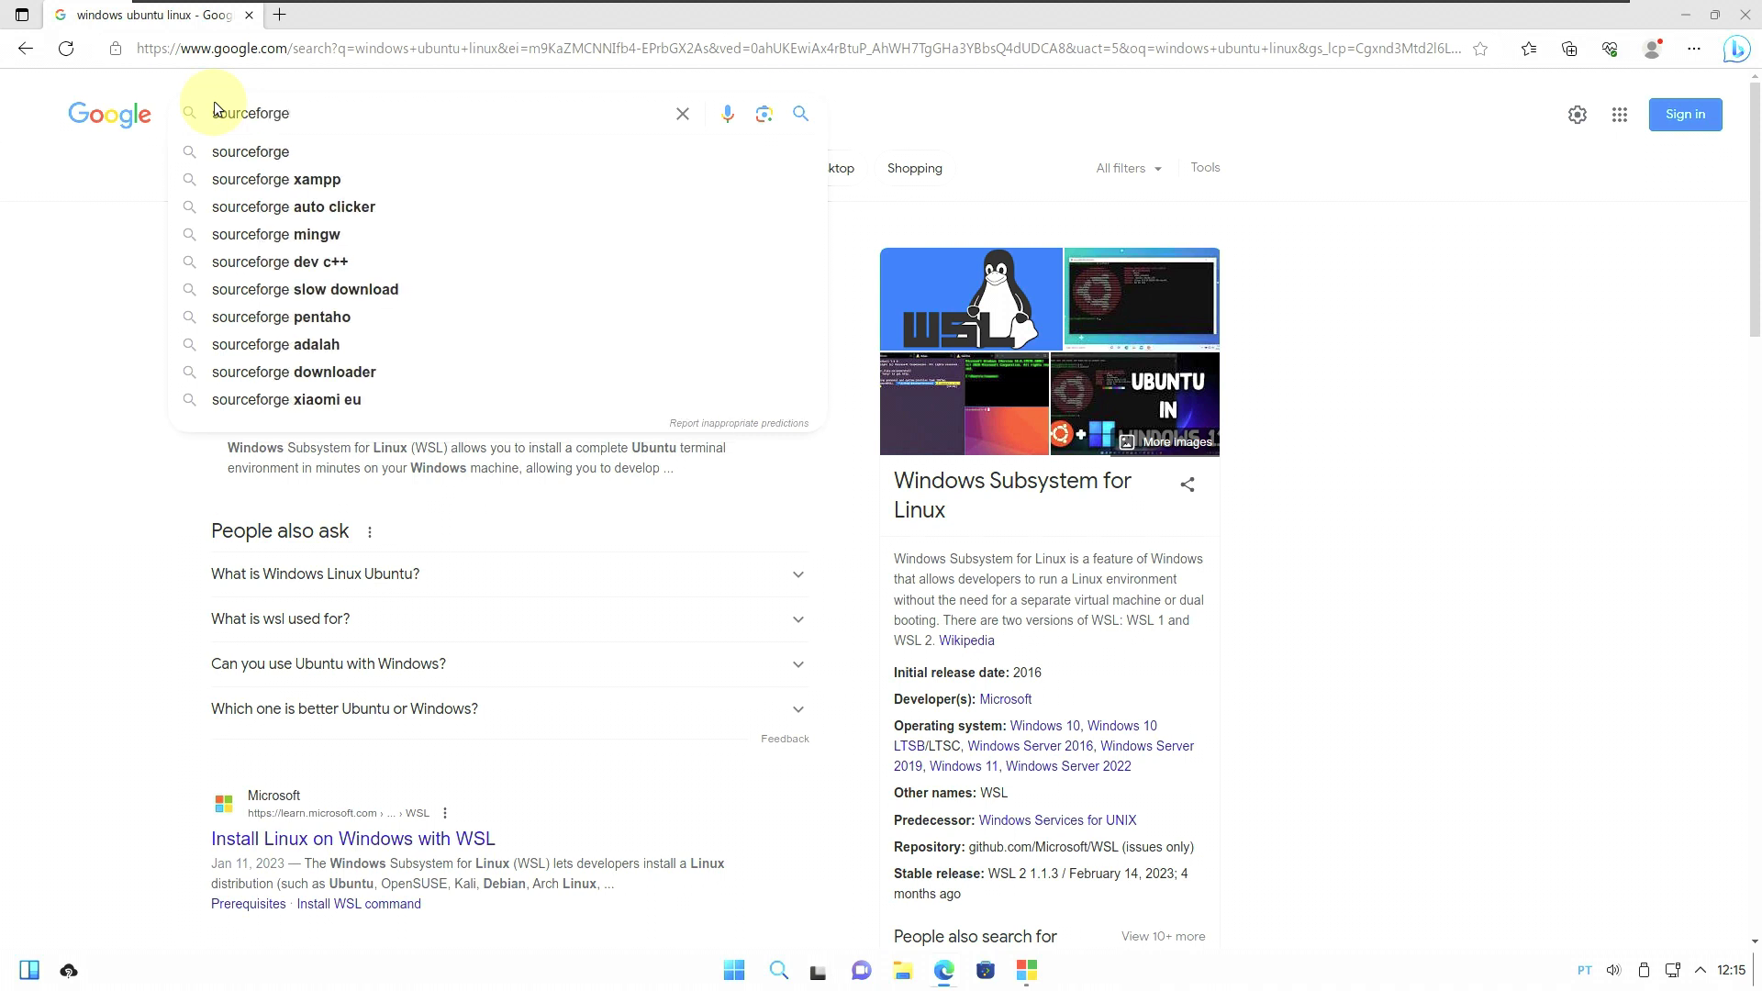
key(Return)
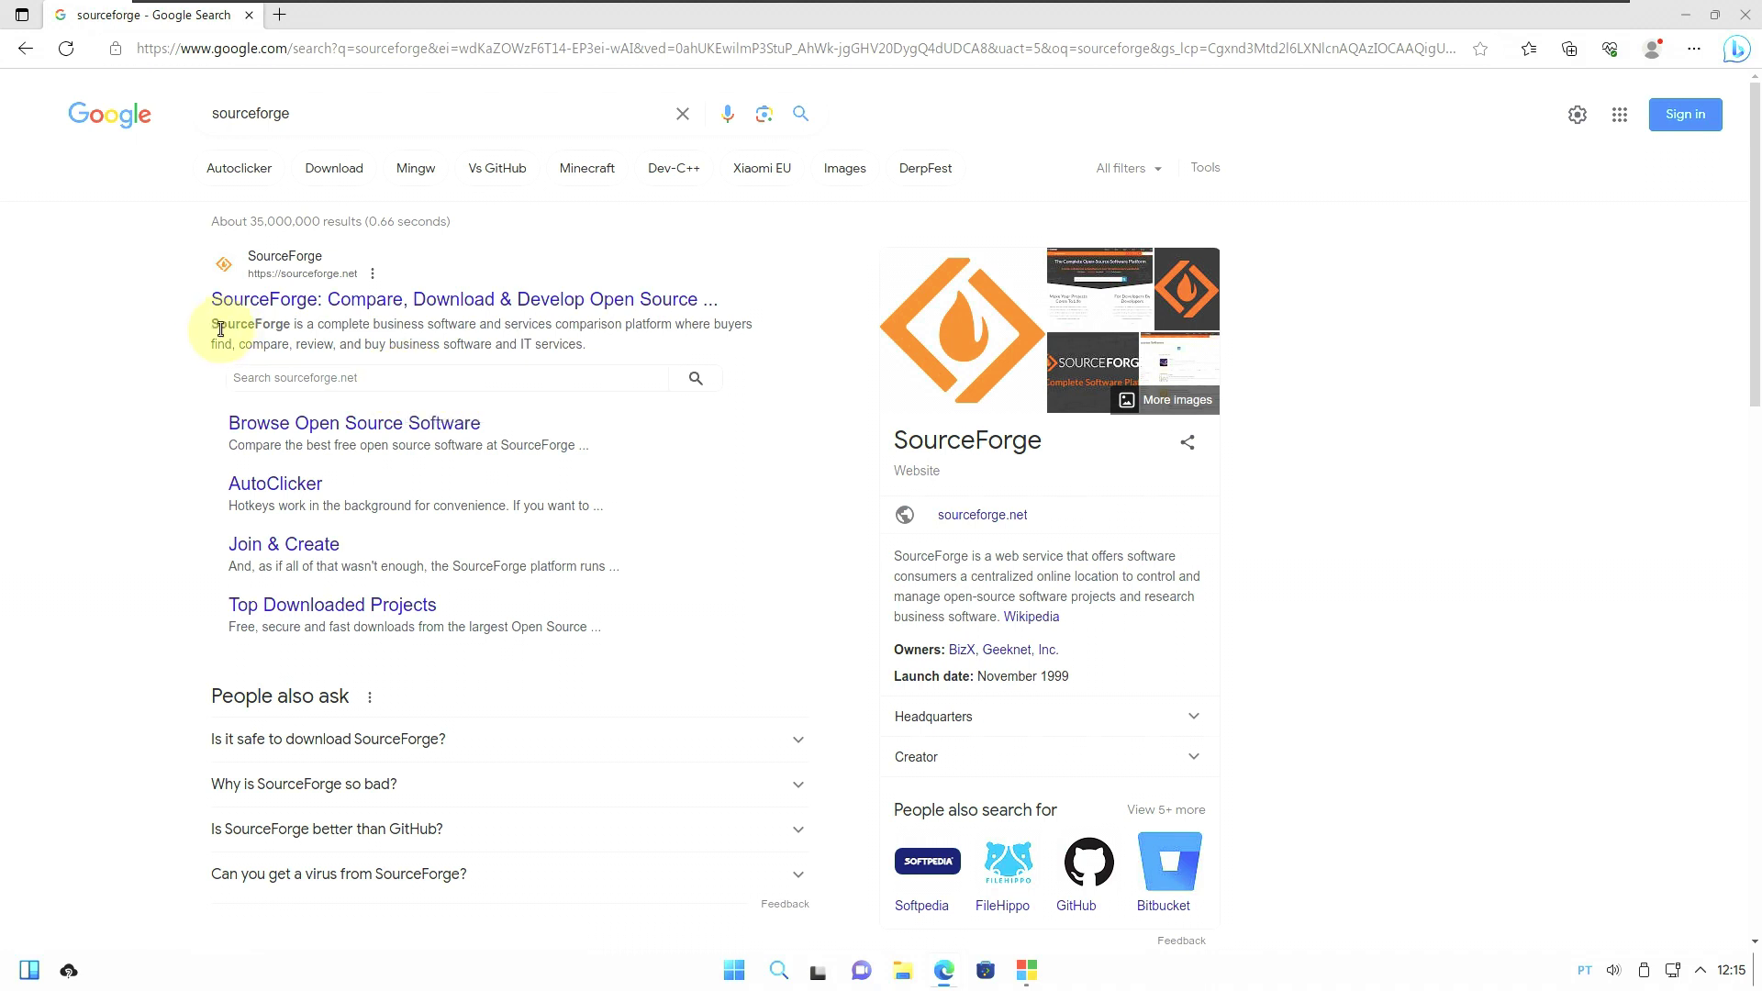
Search SourceForge for 'wubunt' and open the Wubuntu Operating System project's Files.
click(335, 312)
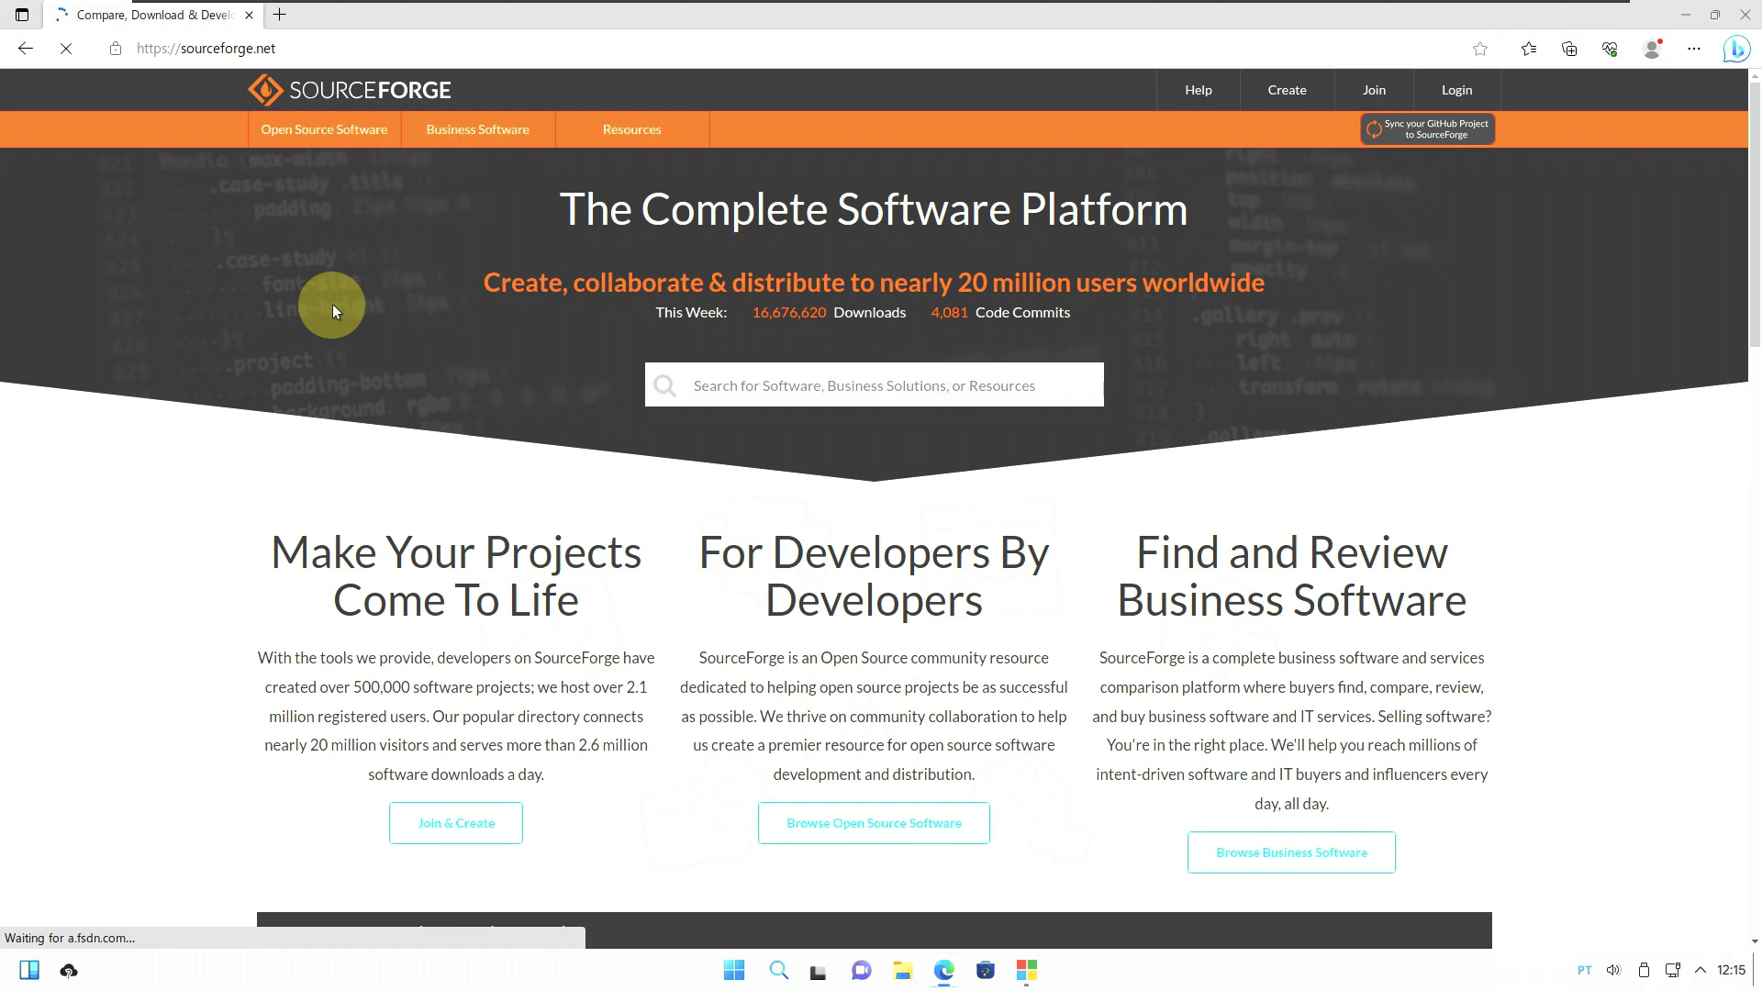
click(788, 380)
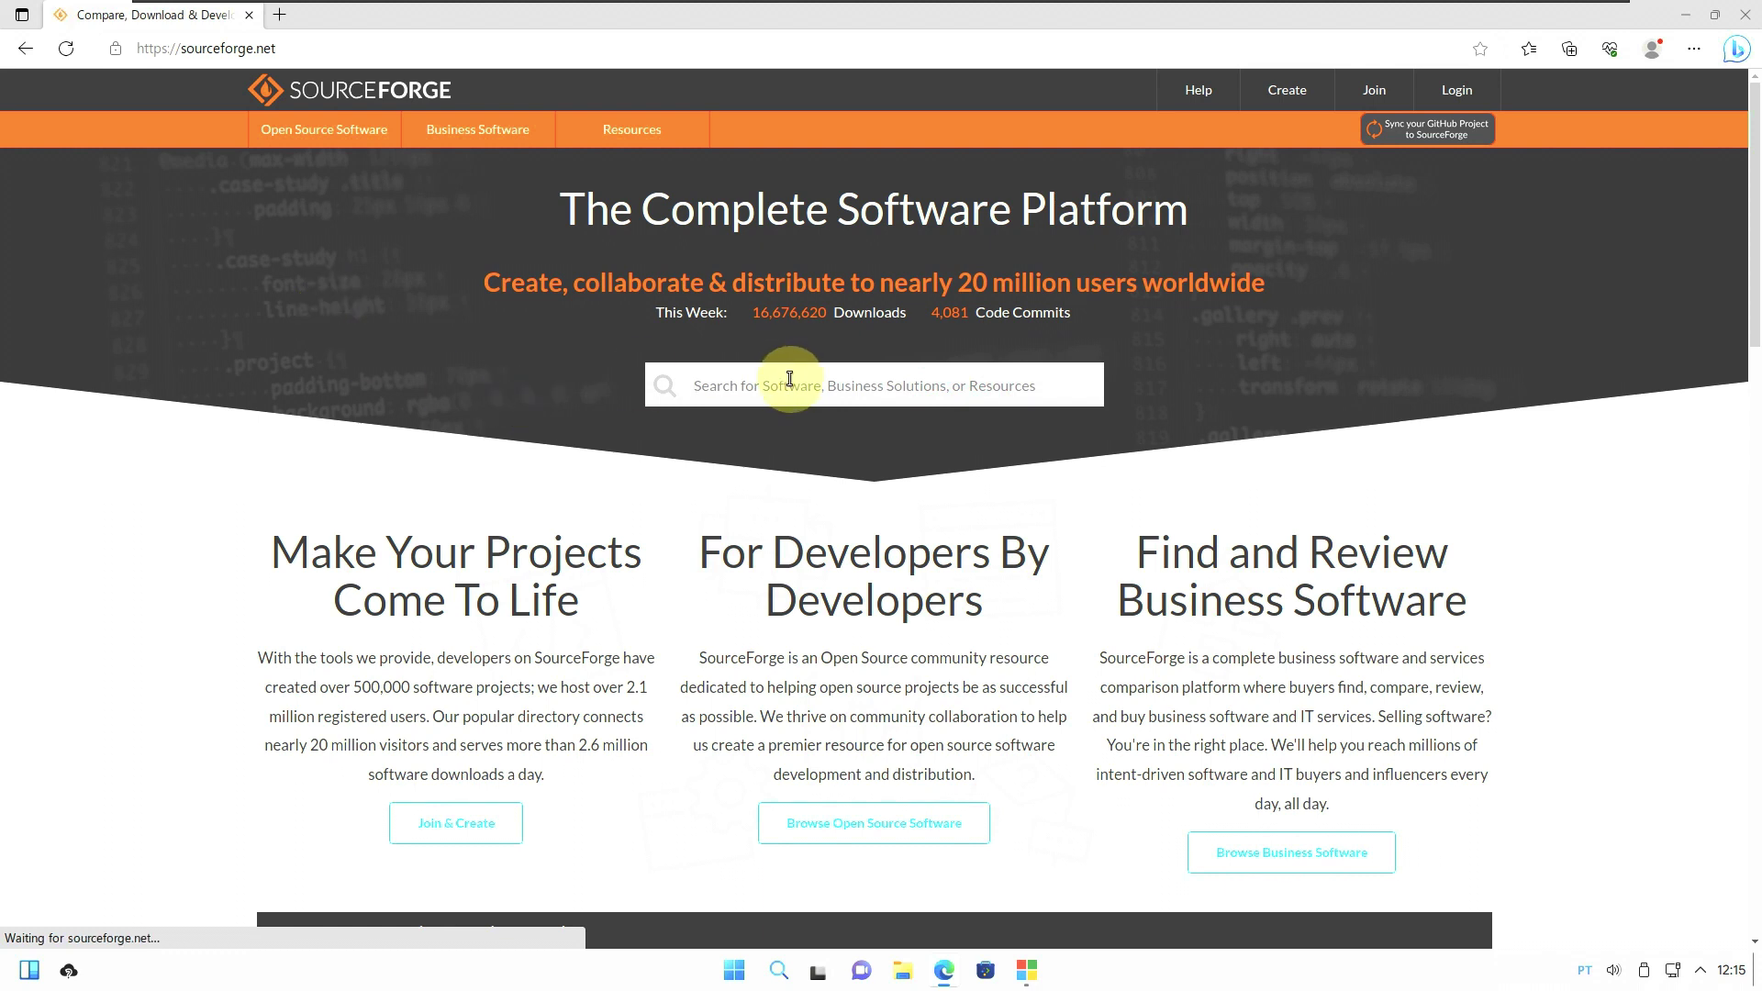
text(wubuntu)
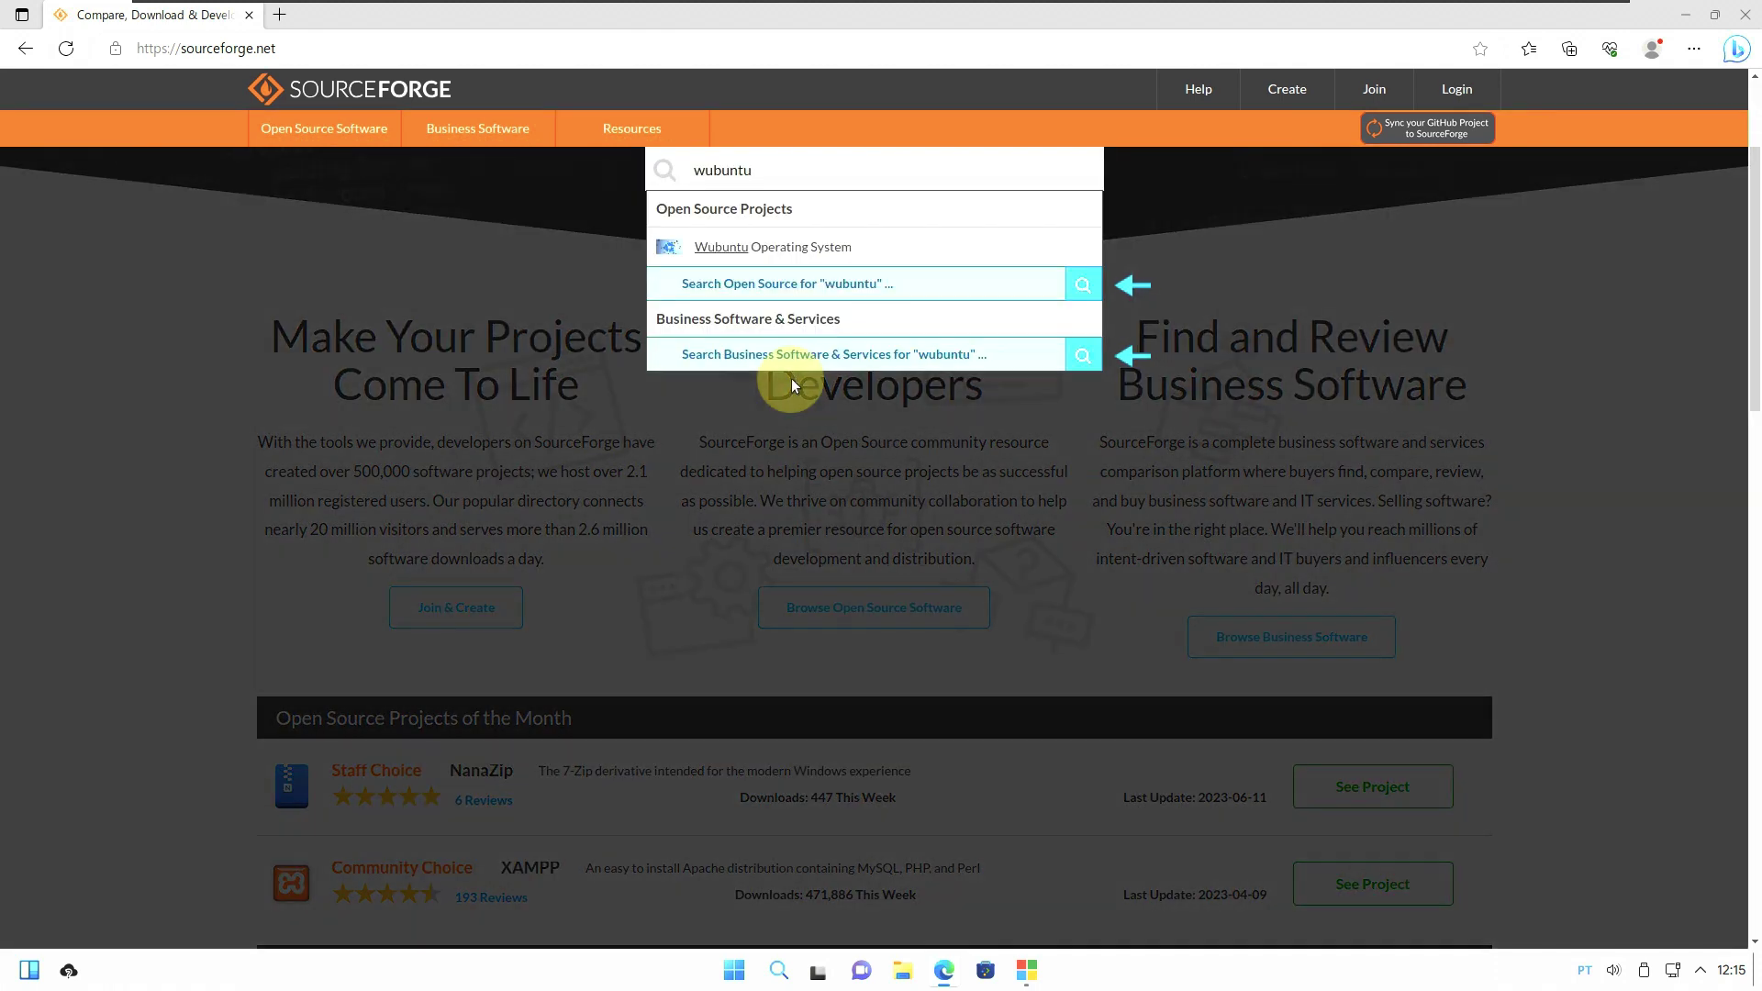
click(764, 246)
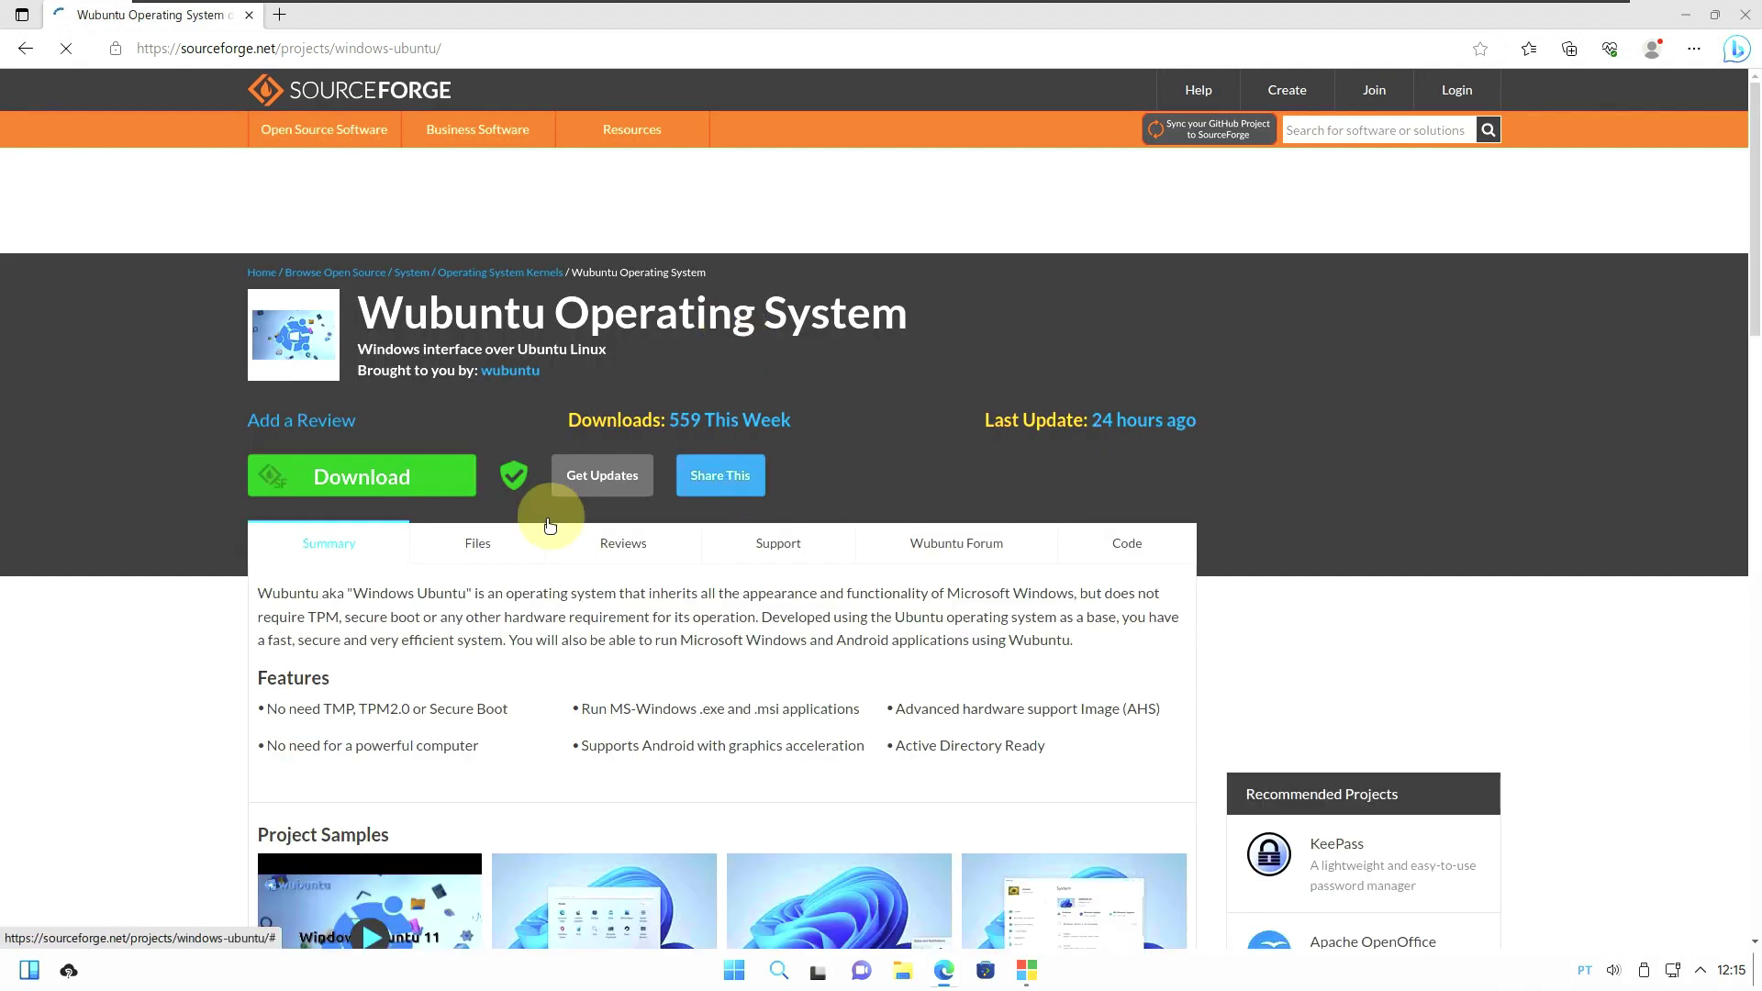
click(506, 546)
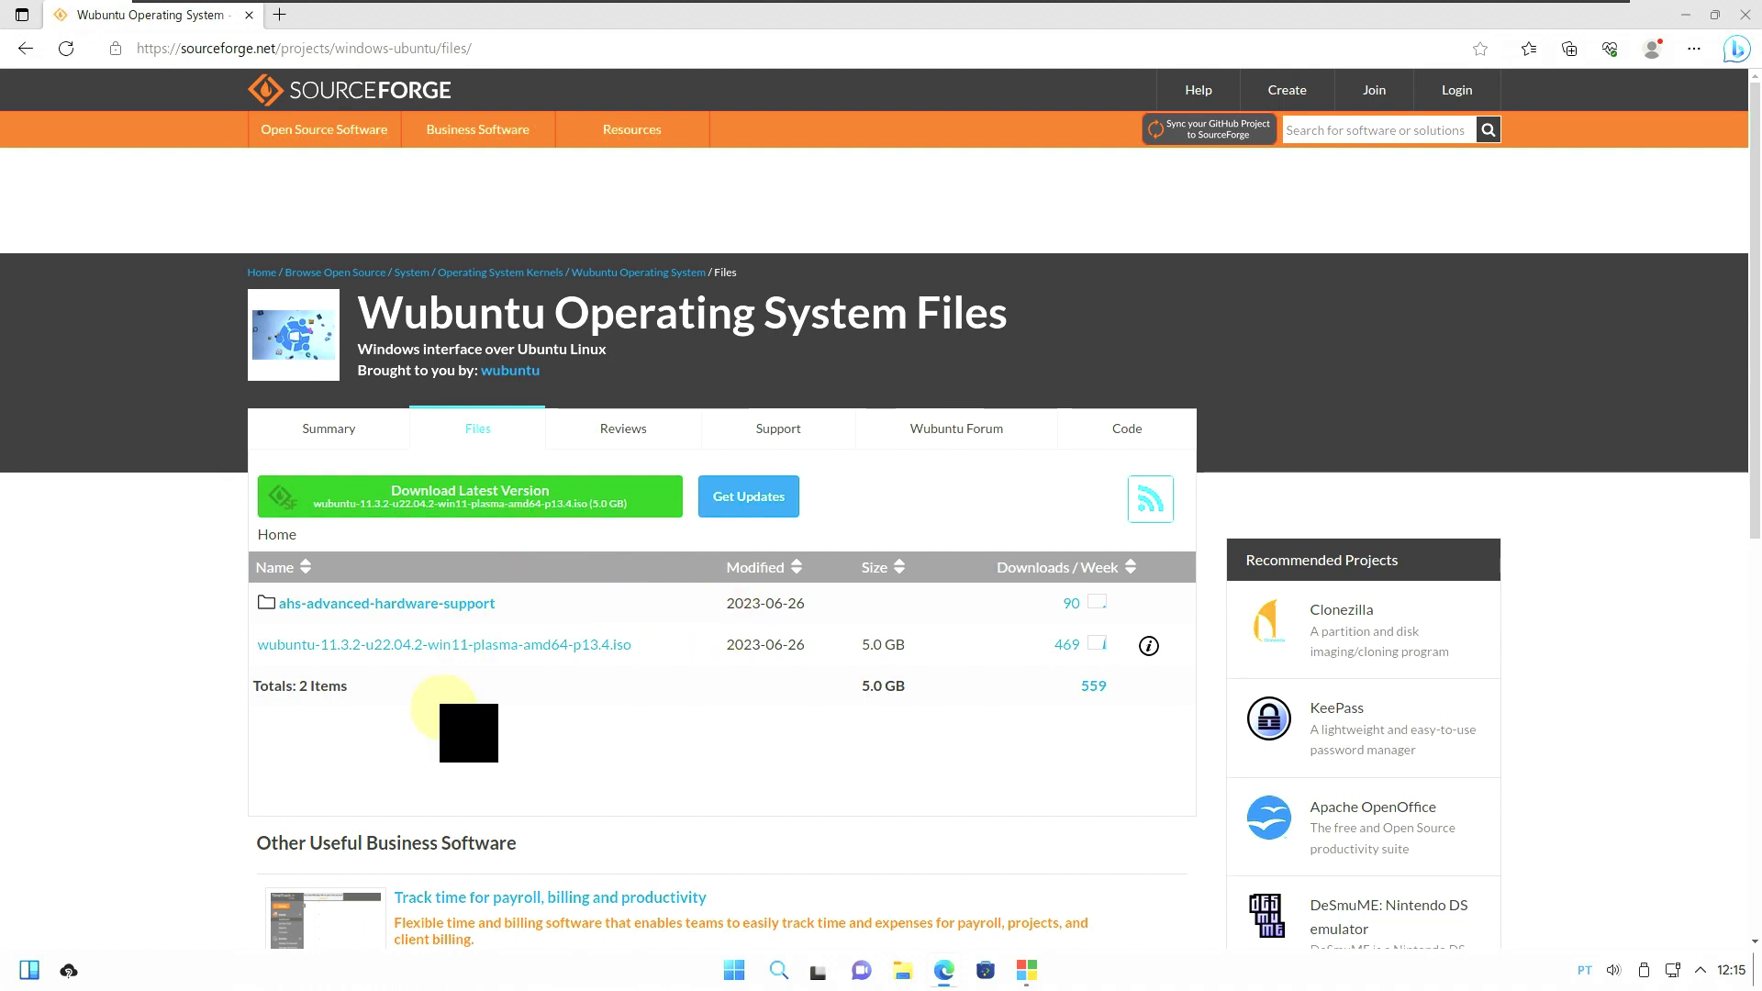
Start the Wubuntu ISO download, cancel it, and close Edge.
click(484, 646)
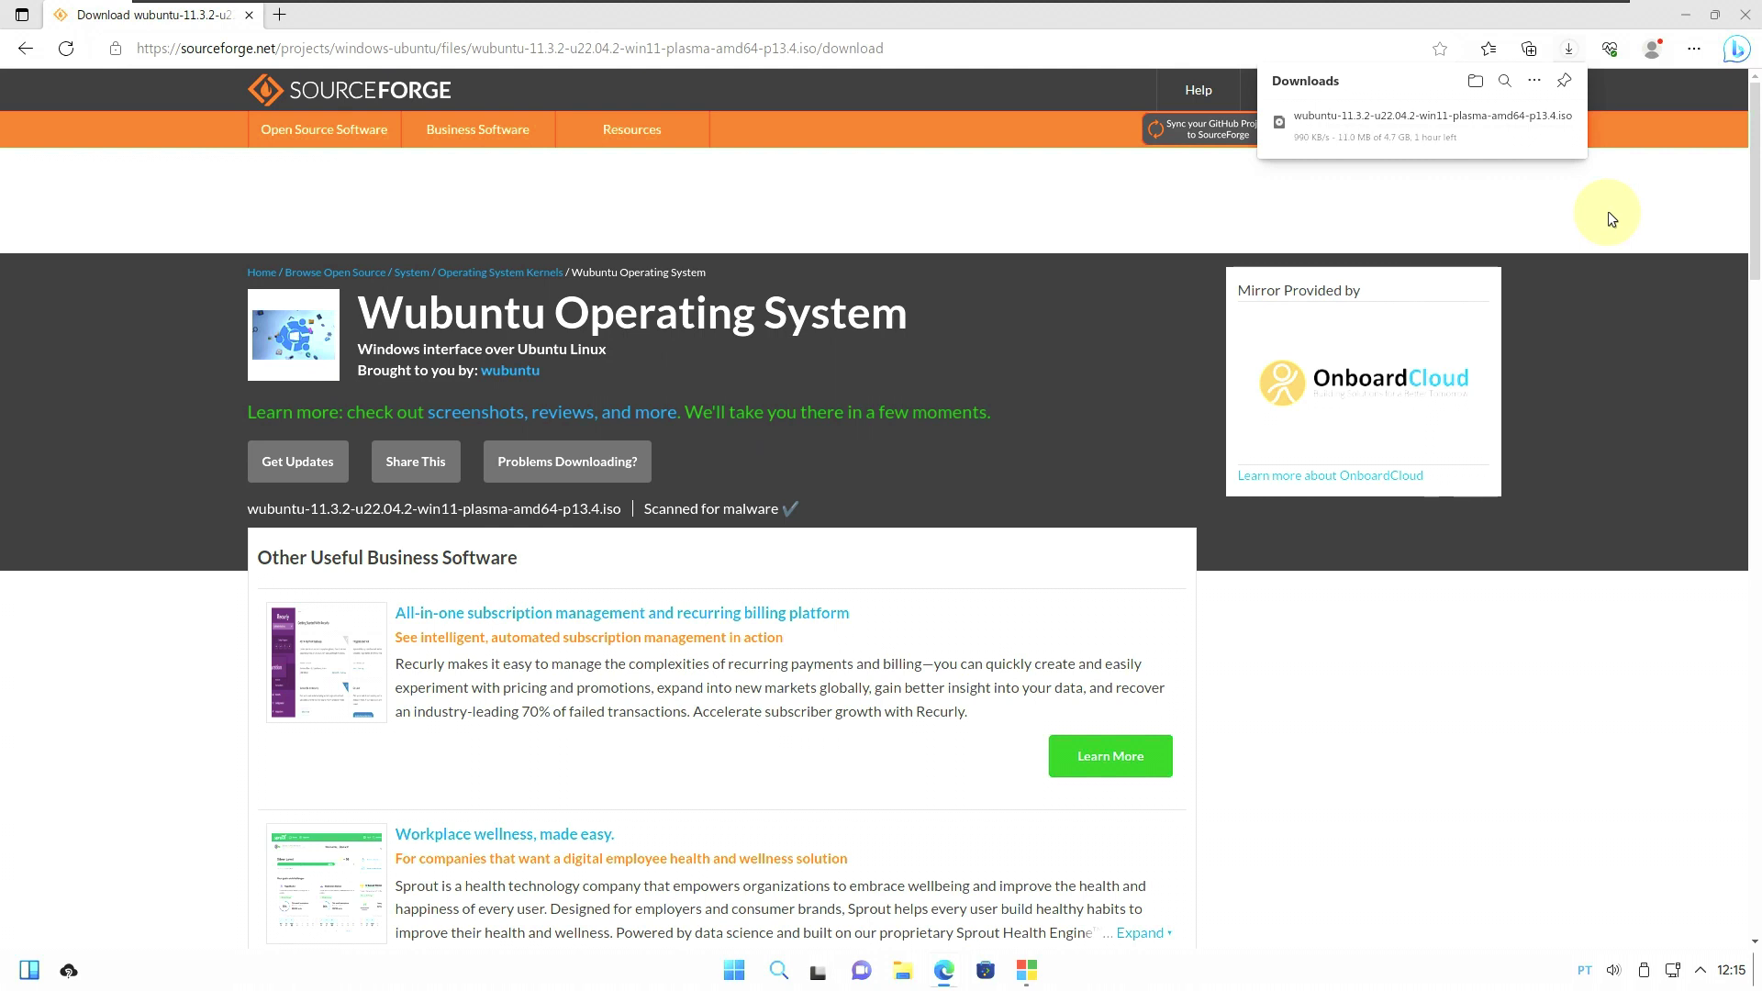
mouse_move(1575, 131)
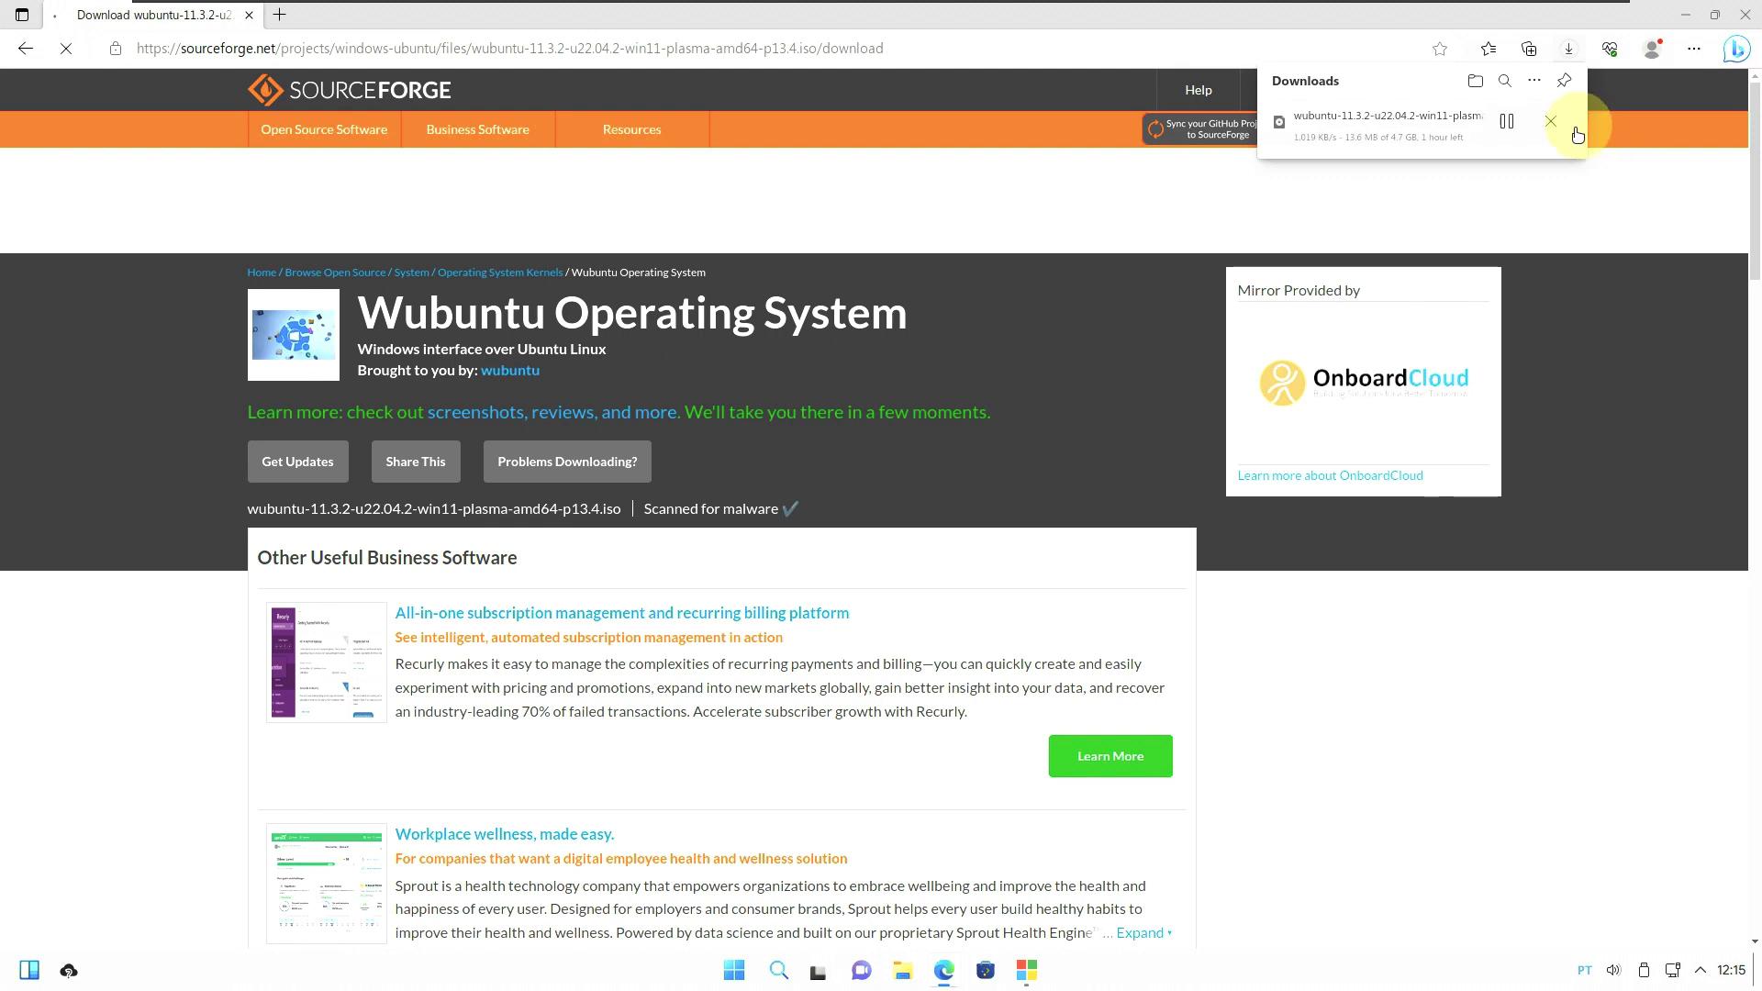
click(1552, 123)
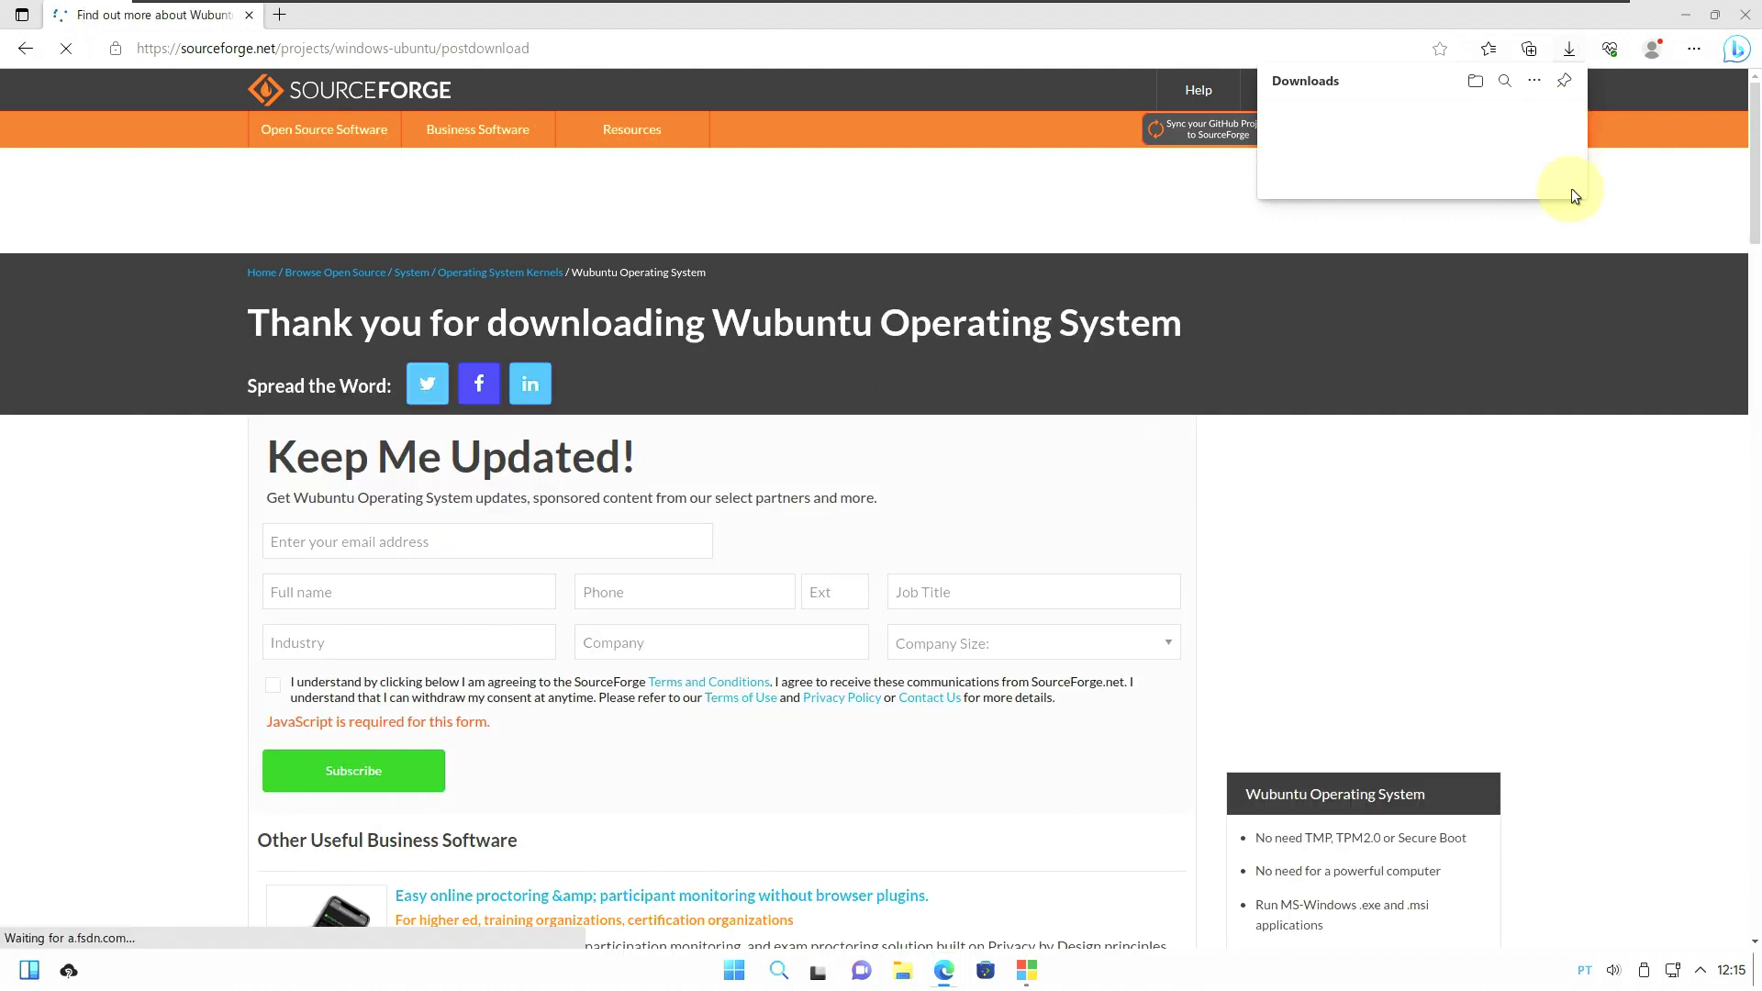
click(1744, 20)
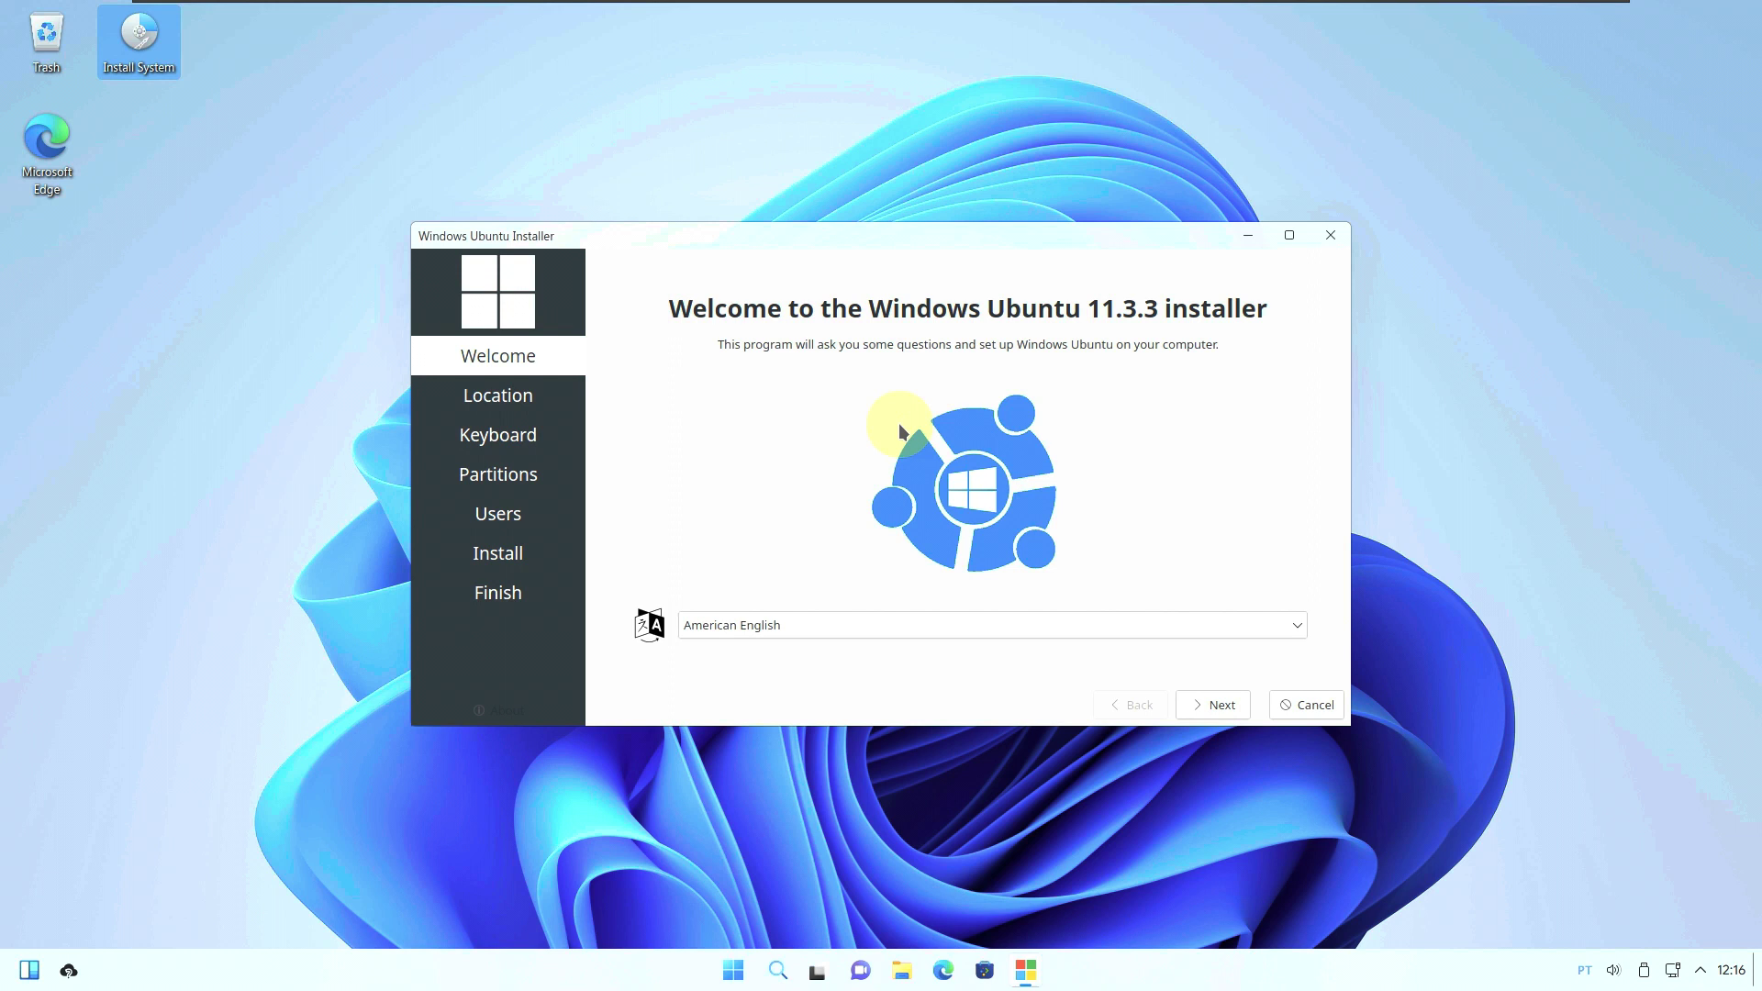
Pick America / Los Angeles as the installer's time zone on the map.
click(1230, 709)
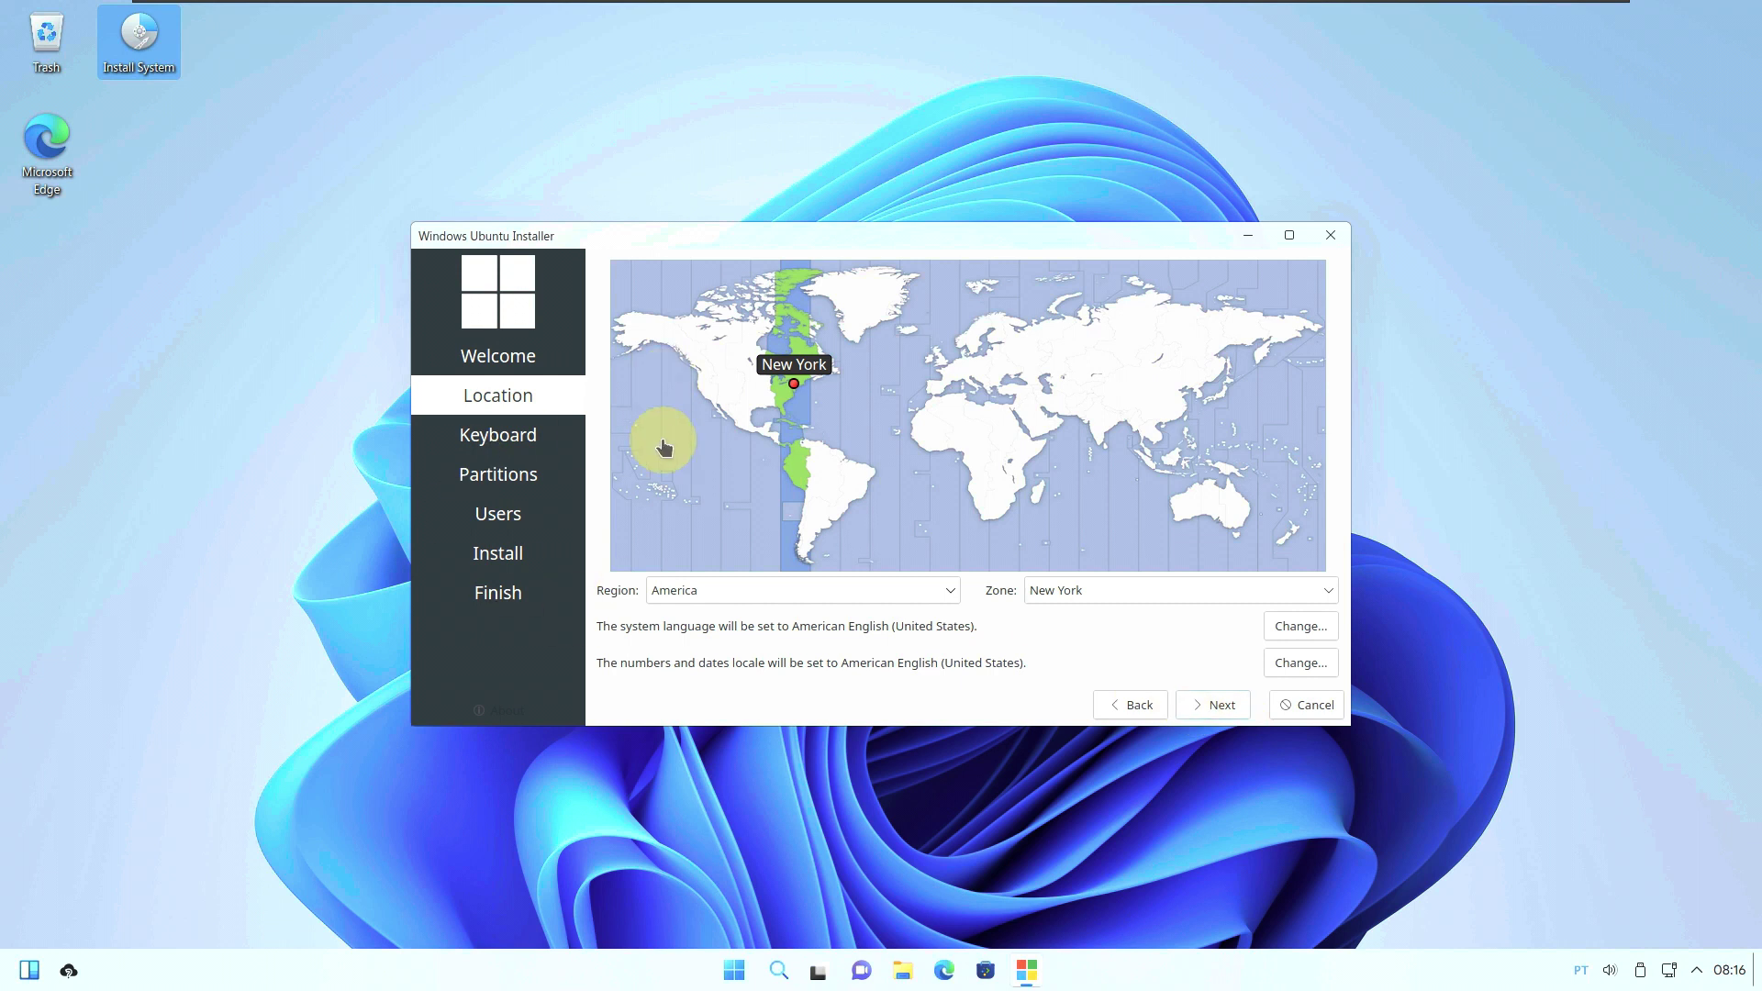
click(699, 397)
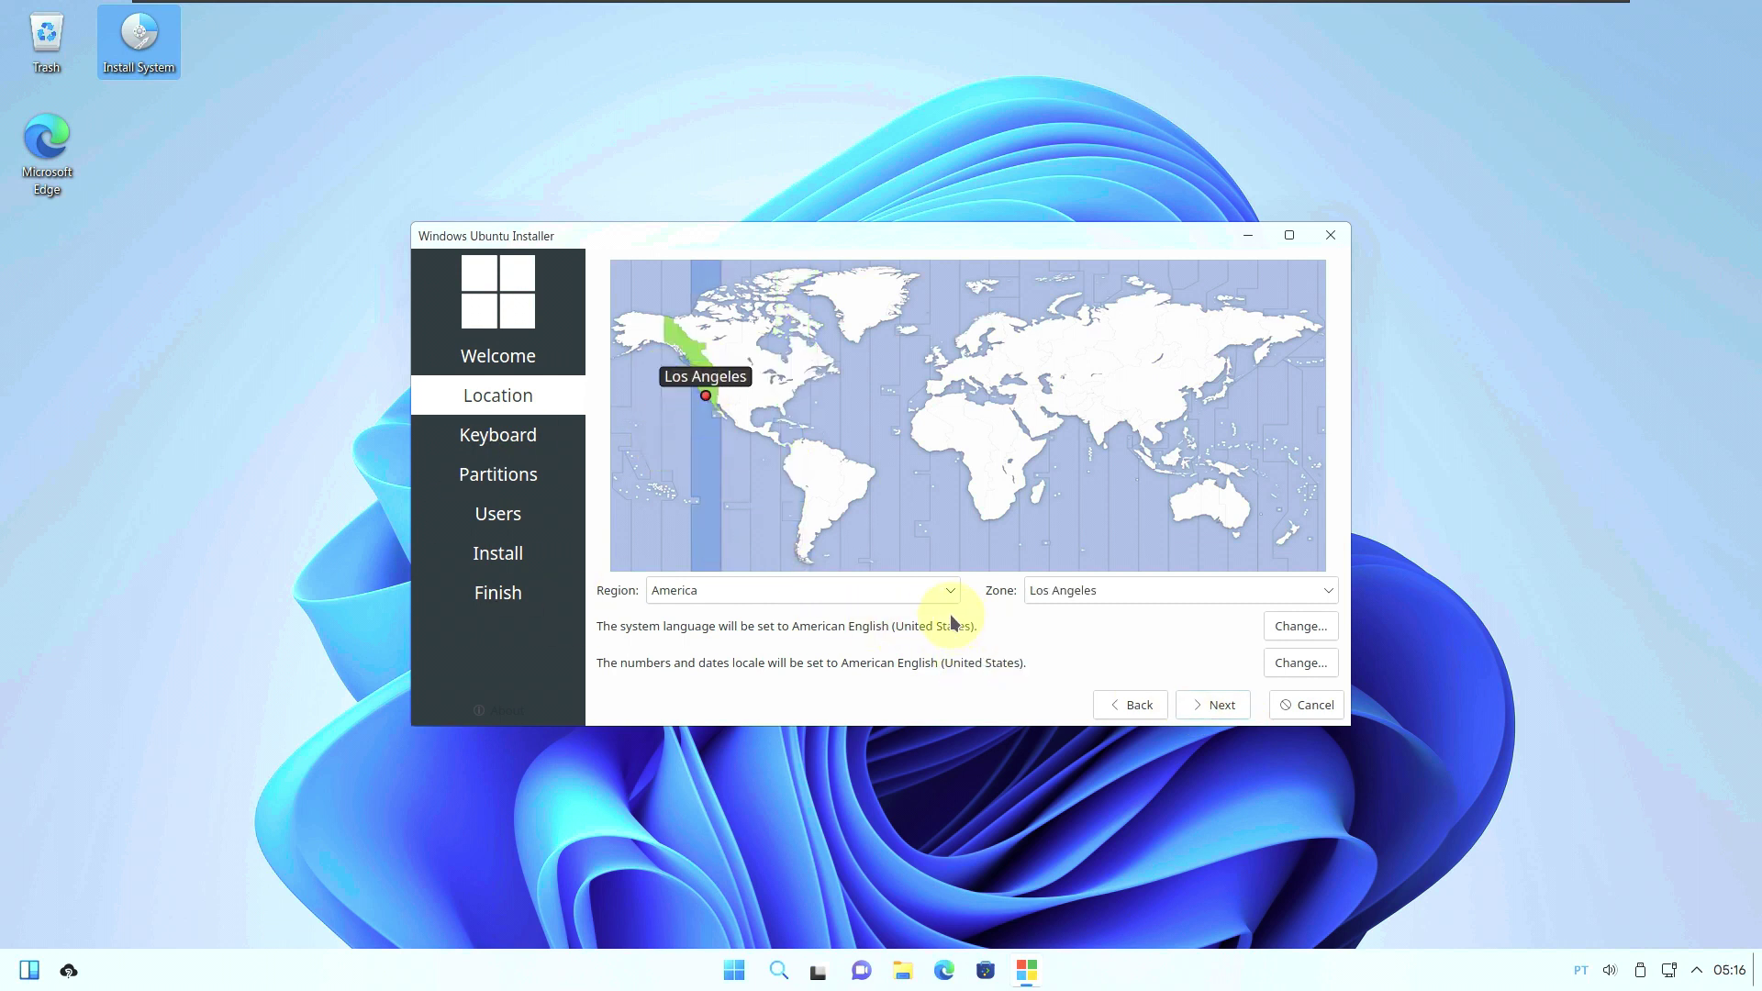
click(927, 592)
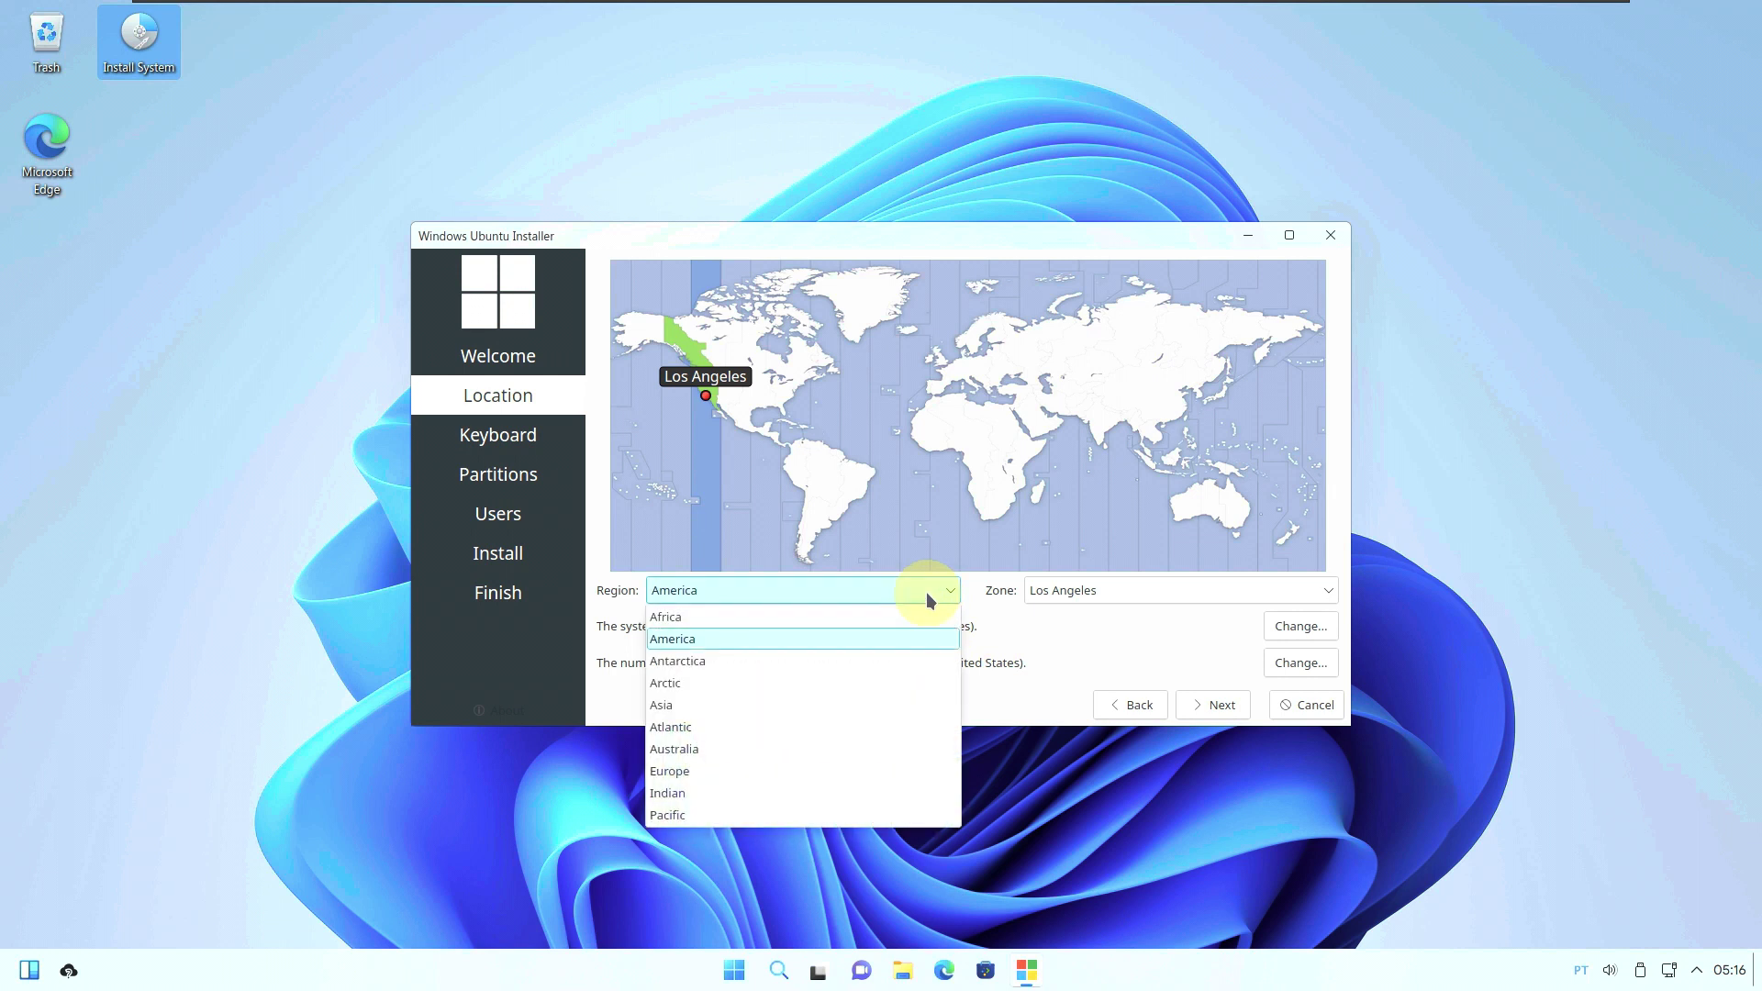
click(1086, 606)
click(1083, 595)
click(978, 633)
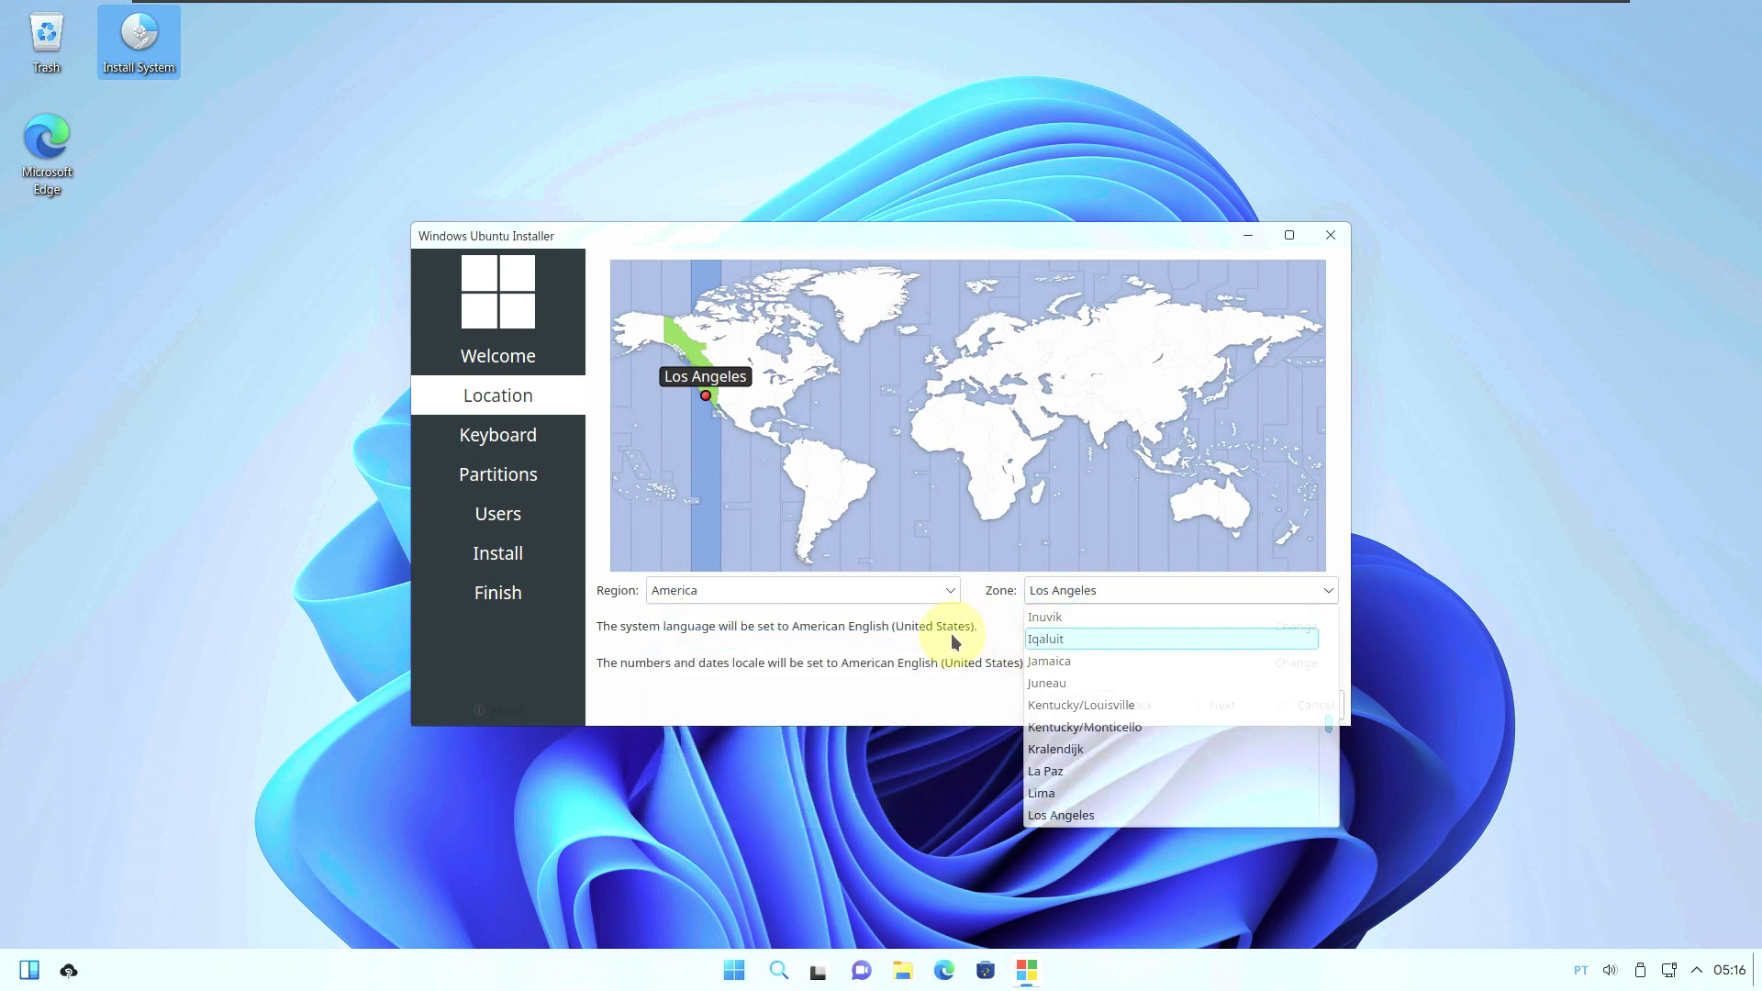
Leave the language and number/date locales unchanged and continue to the Keyboard page.
click(1278, 624)
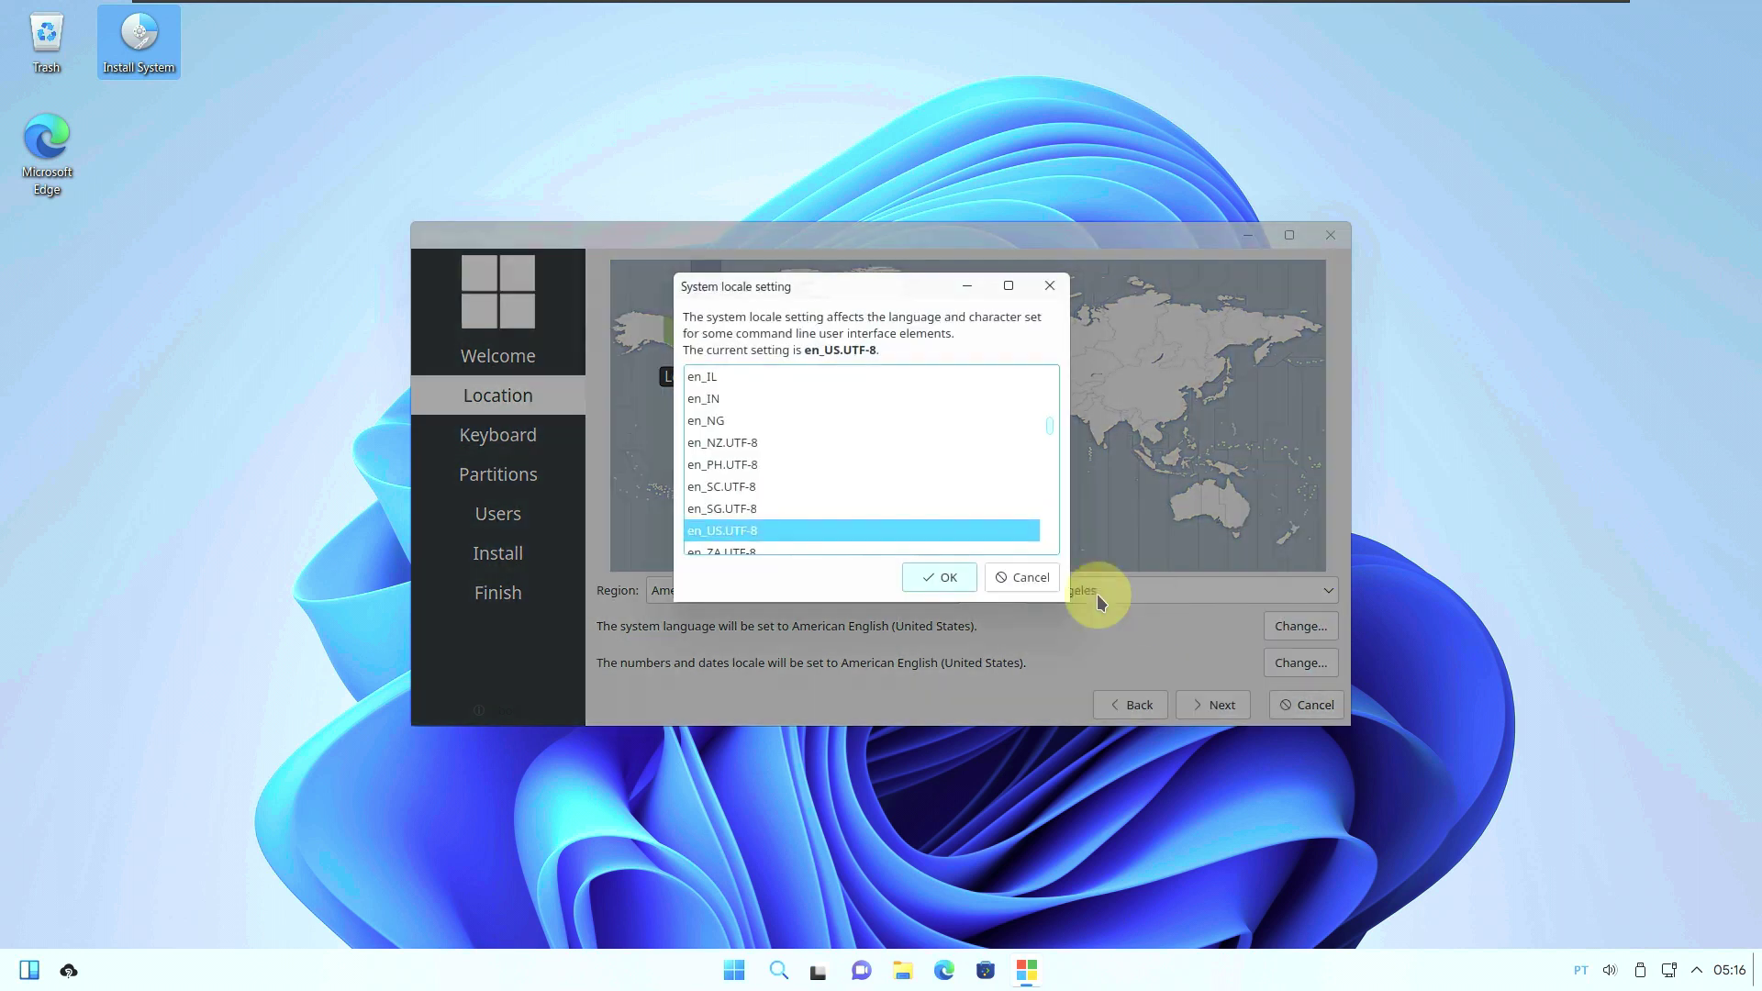
click(1028, 579)
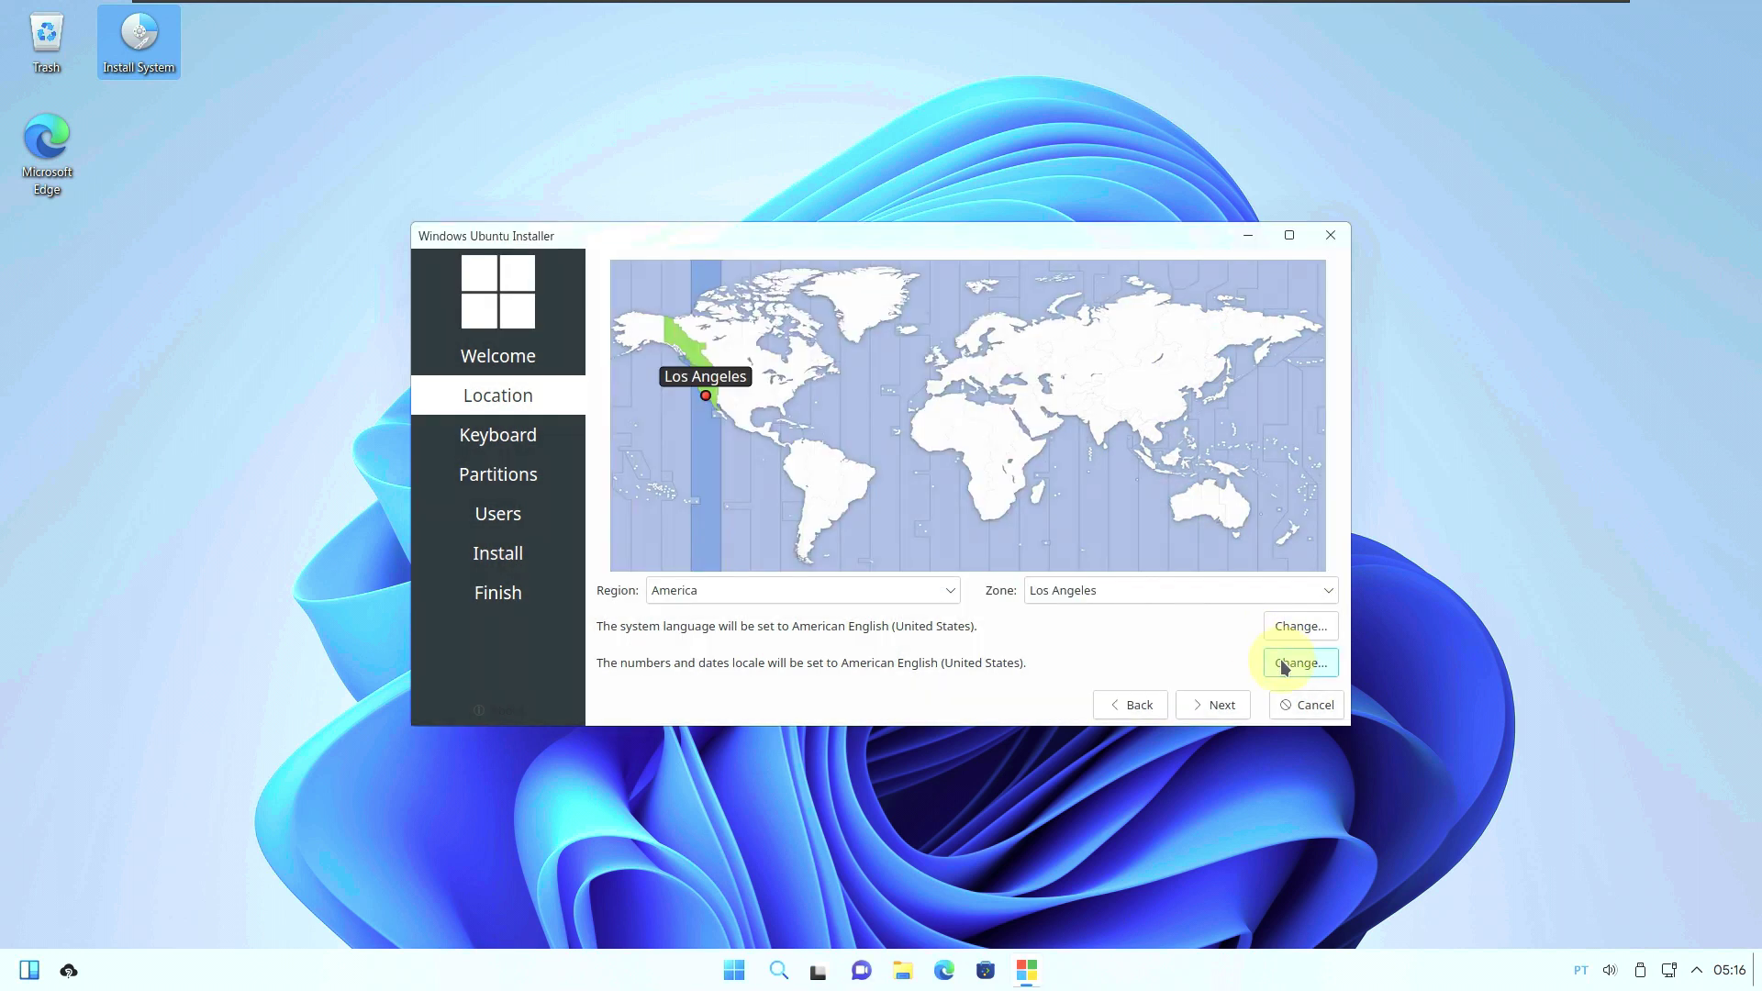
click(1294, 663)
click(1023, 578)
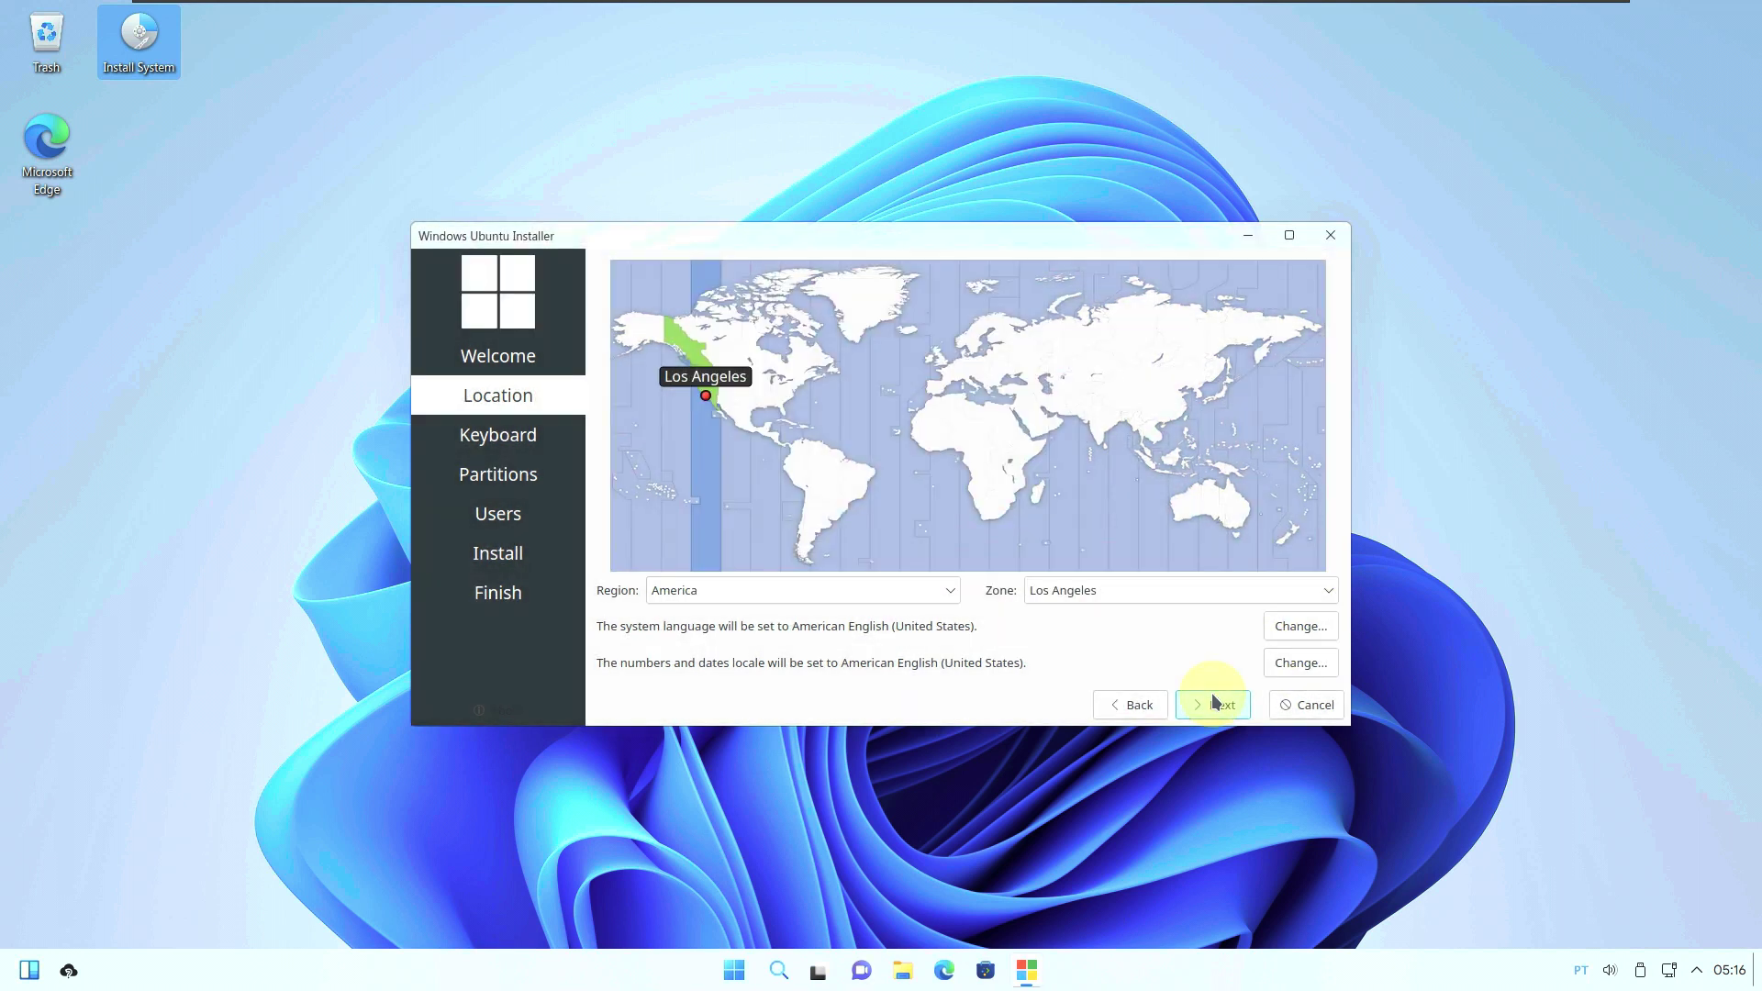
click(1213, 705)
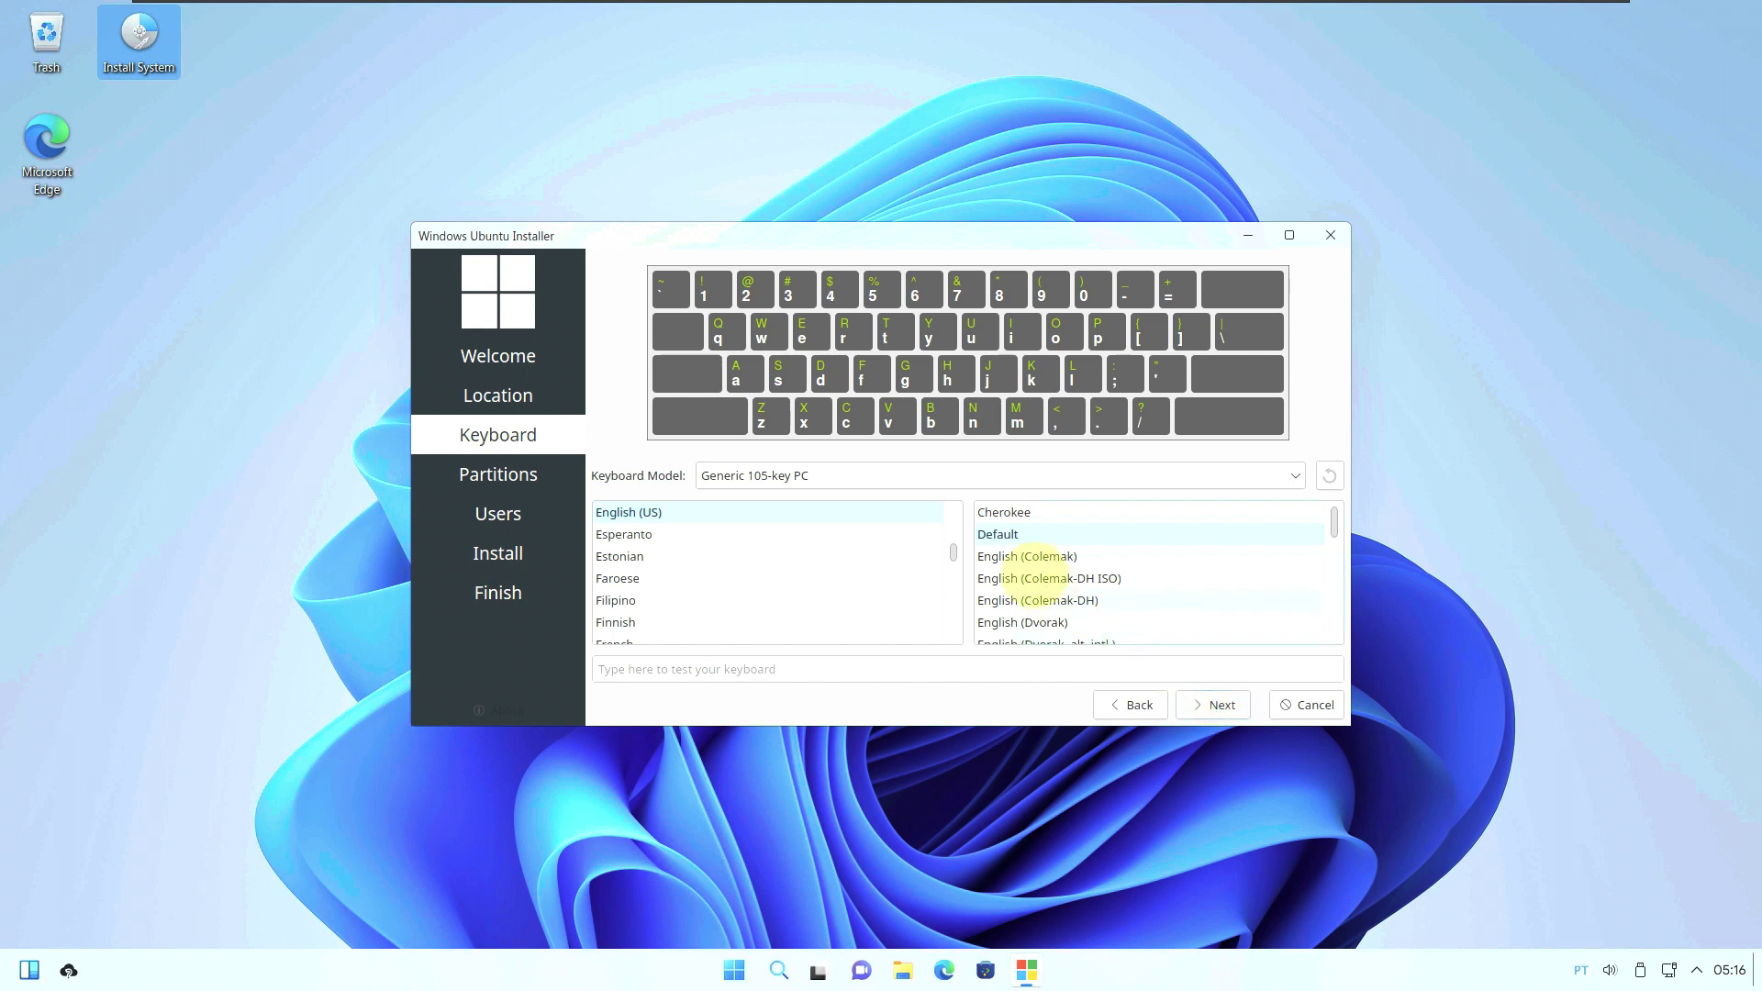
click(923, 483)
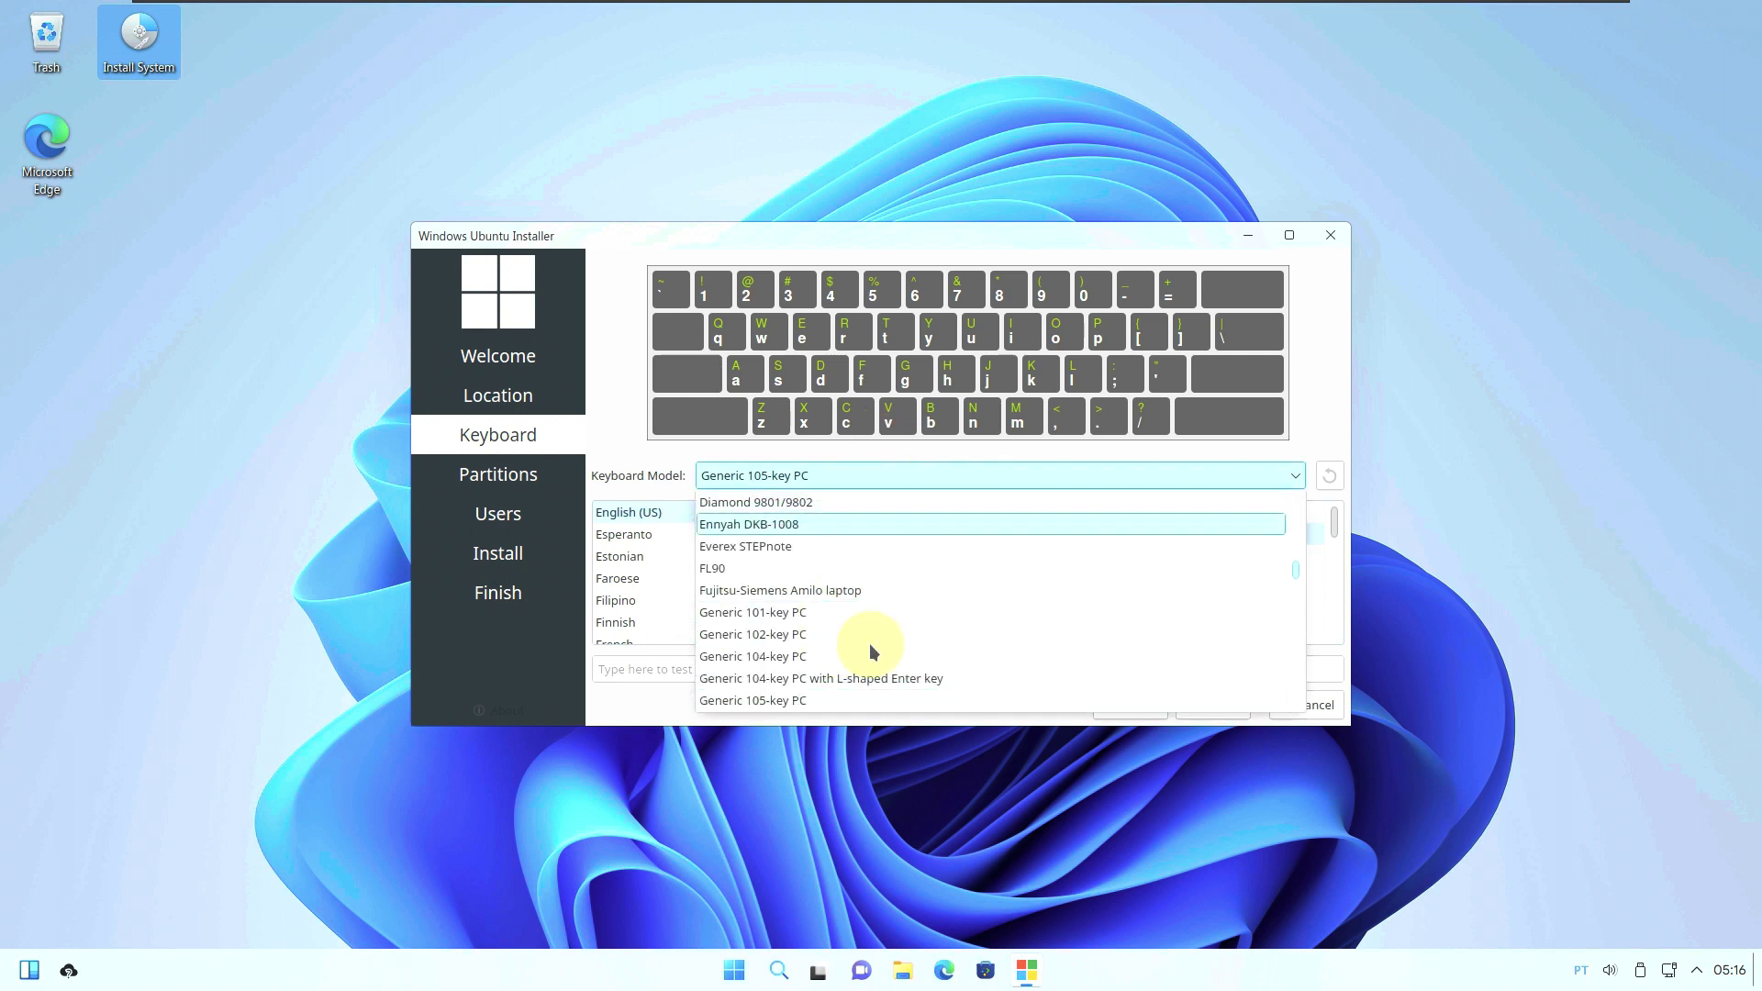
Keep the Generic 105-key PC keyboard, then select Erase disk for the 80 GiB drive, leaving boot loader and device unchanged.
click(635, 317)
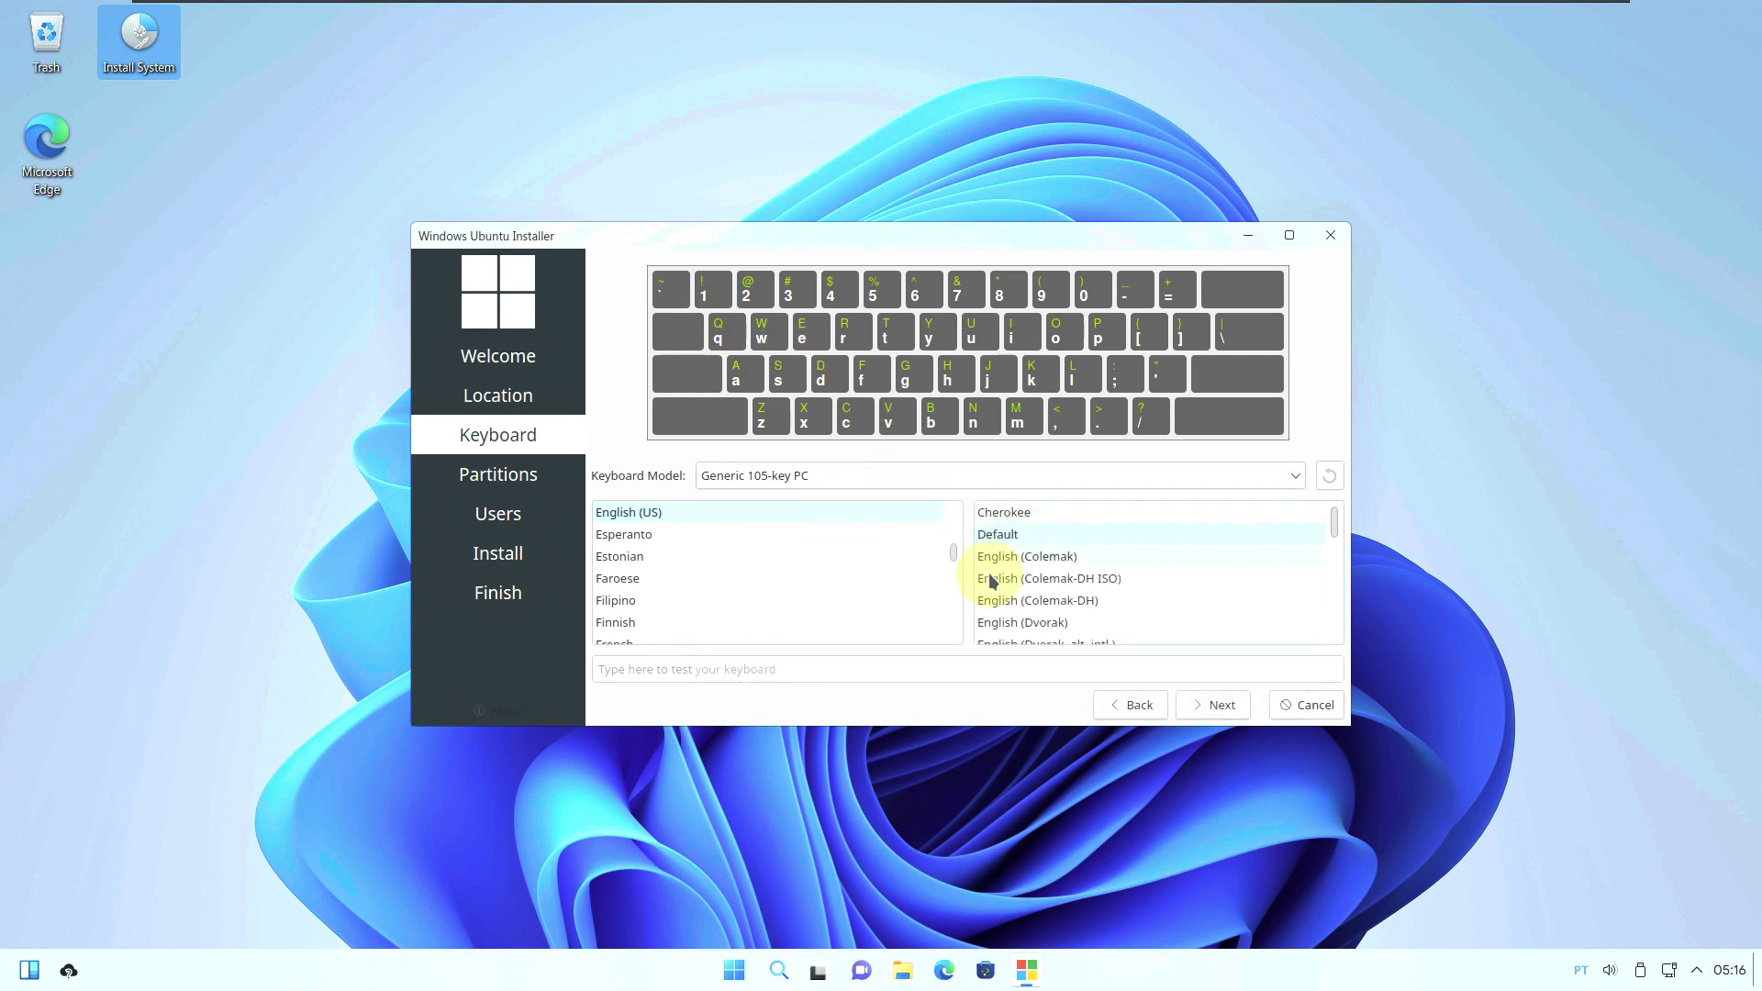
click(1197, 709)
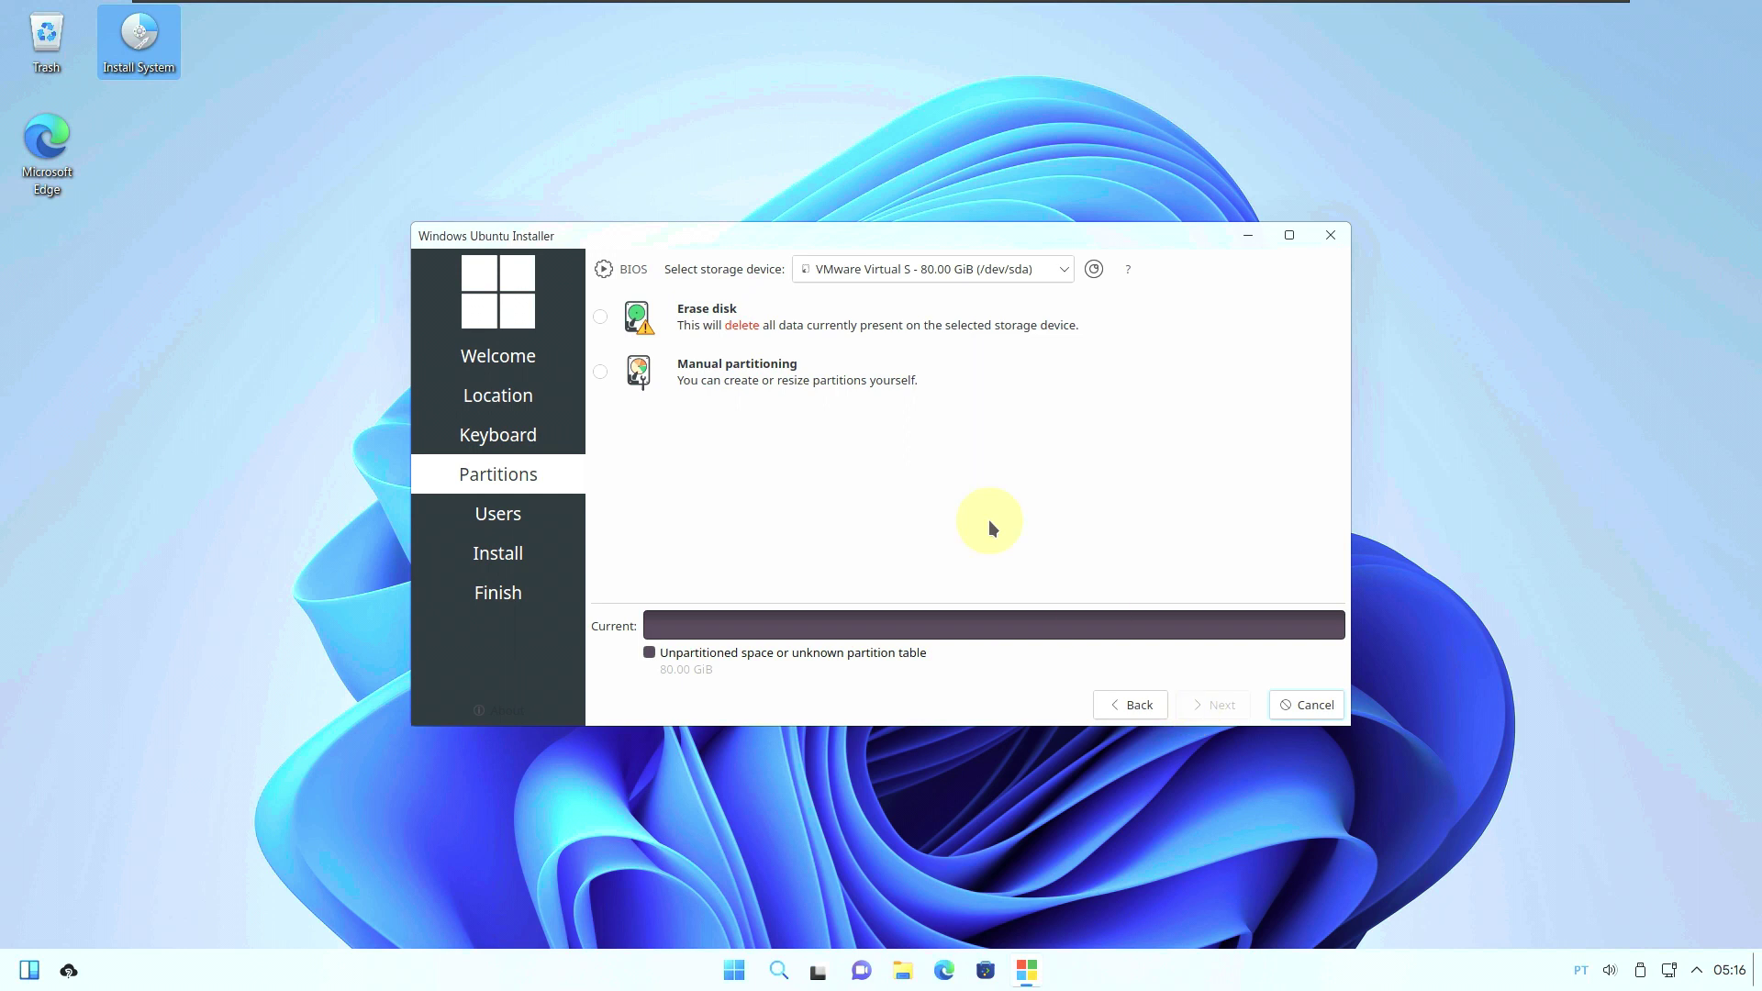
click(600, 316)
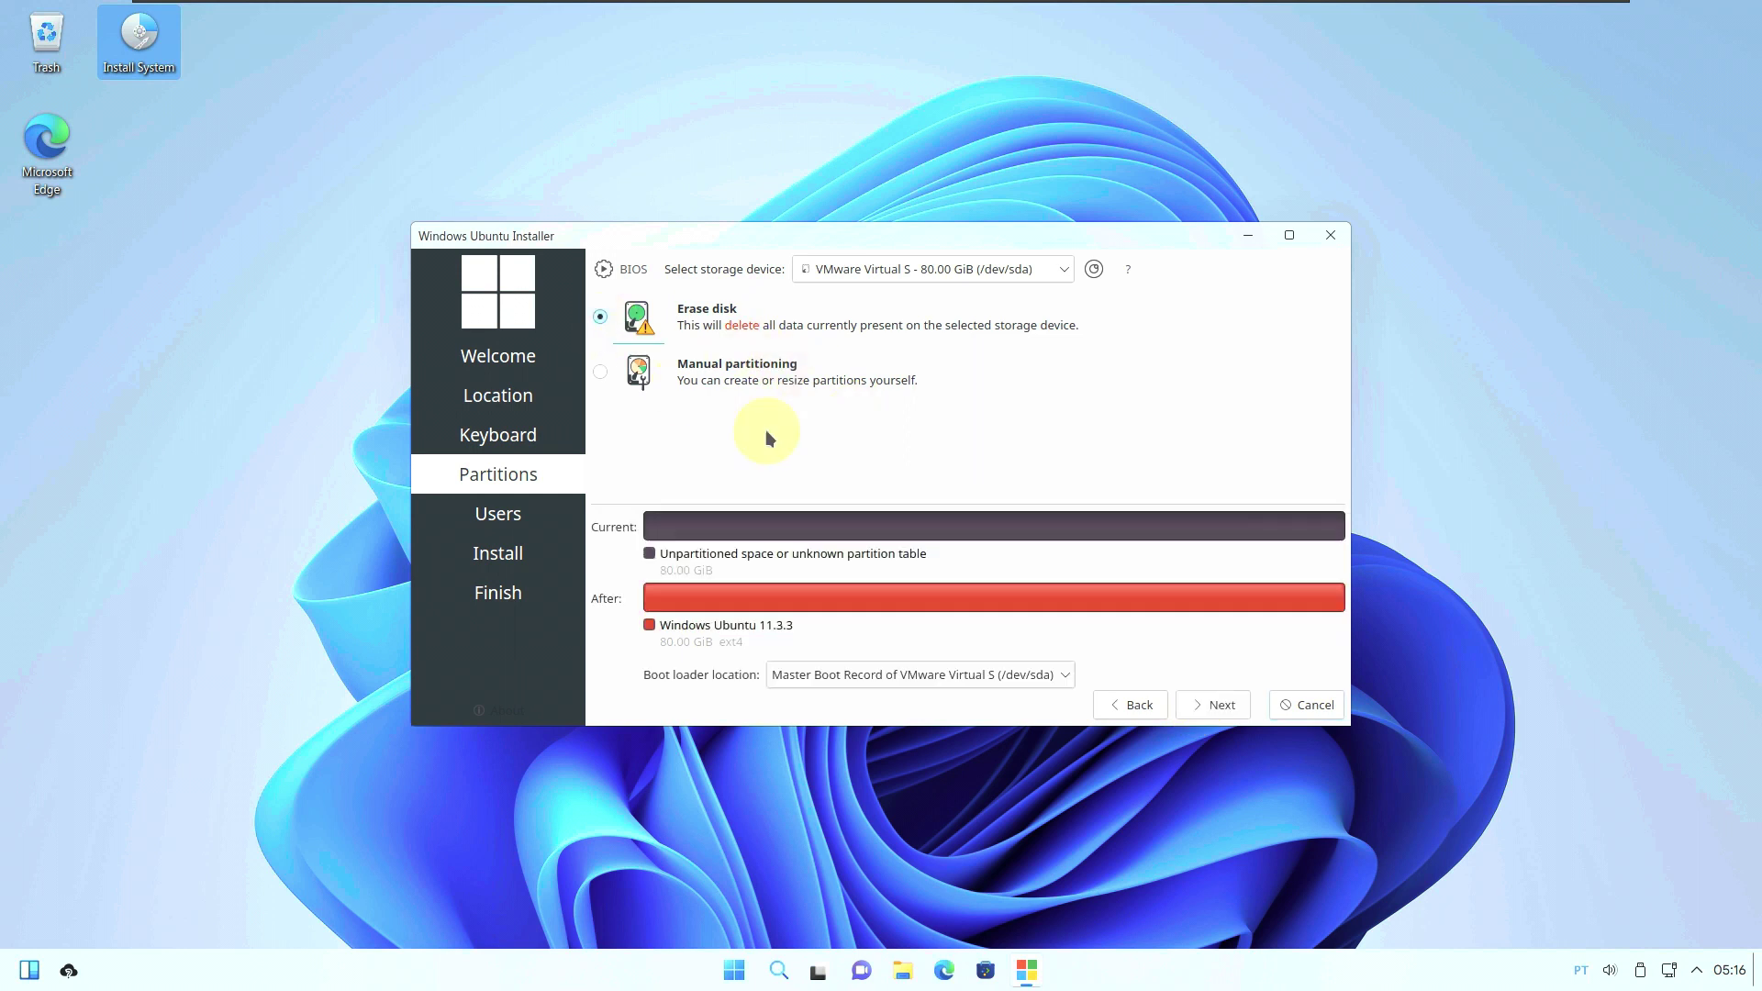
click(873, 677)
click(996, 450)
click(966, 268)
click(1270, 551)
Enter the account user name and remove the computer name's auto-added suffix.
click(1229, 704)
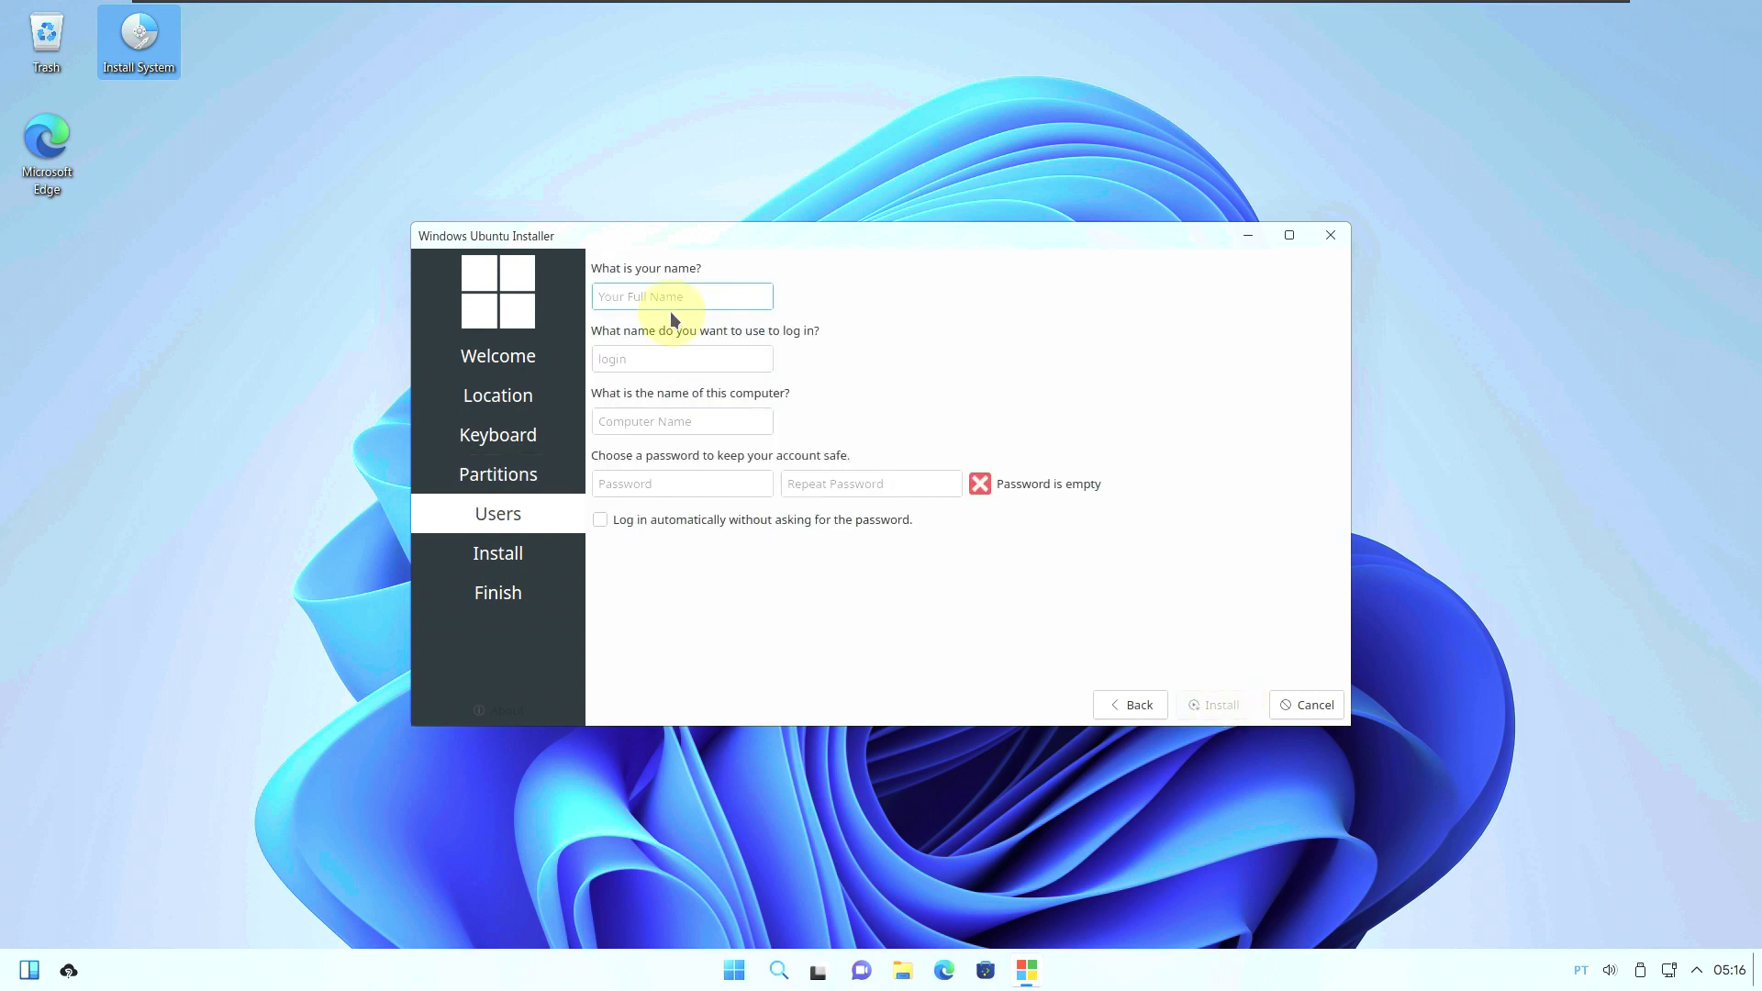
text(r)
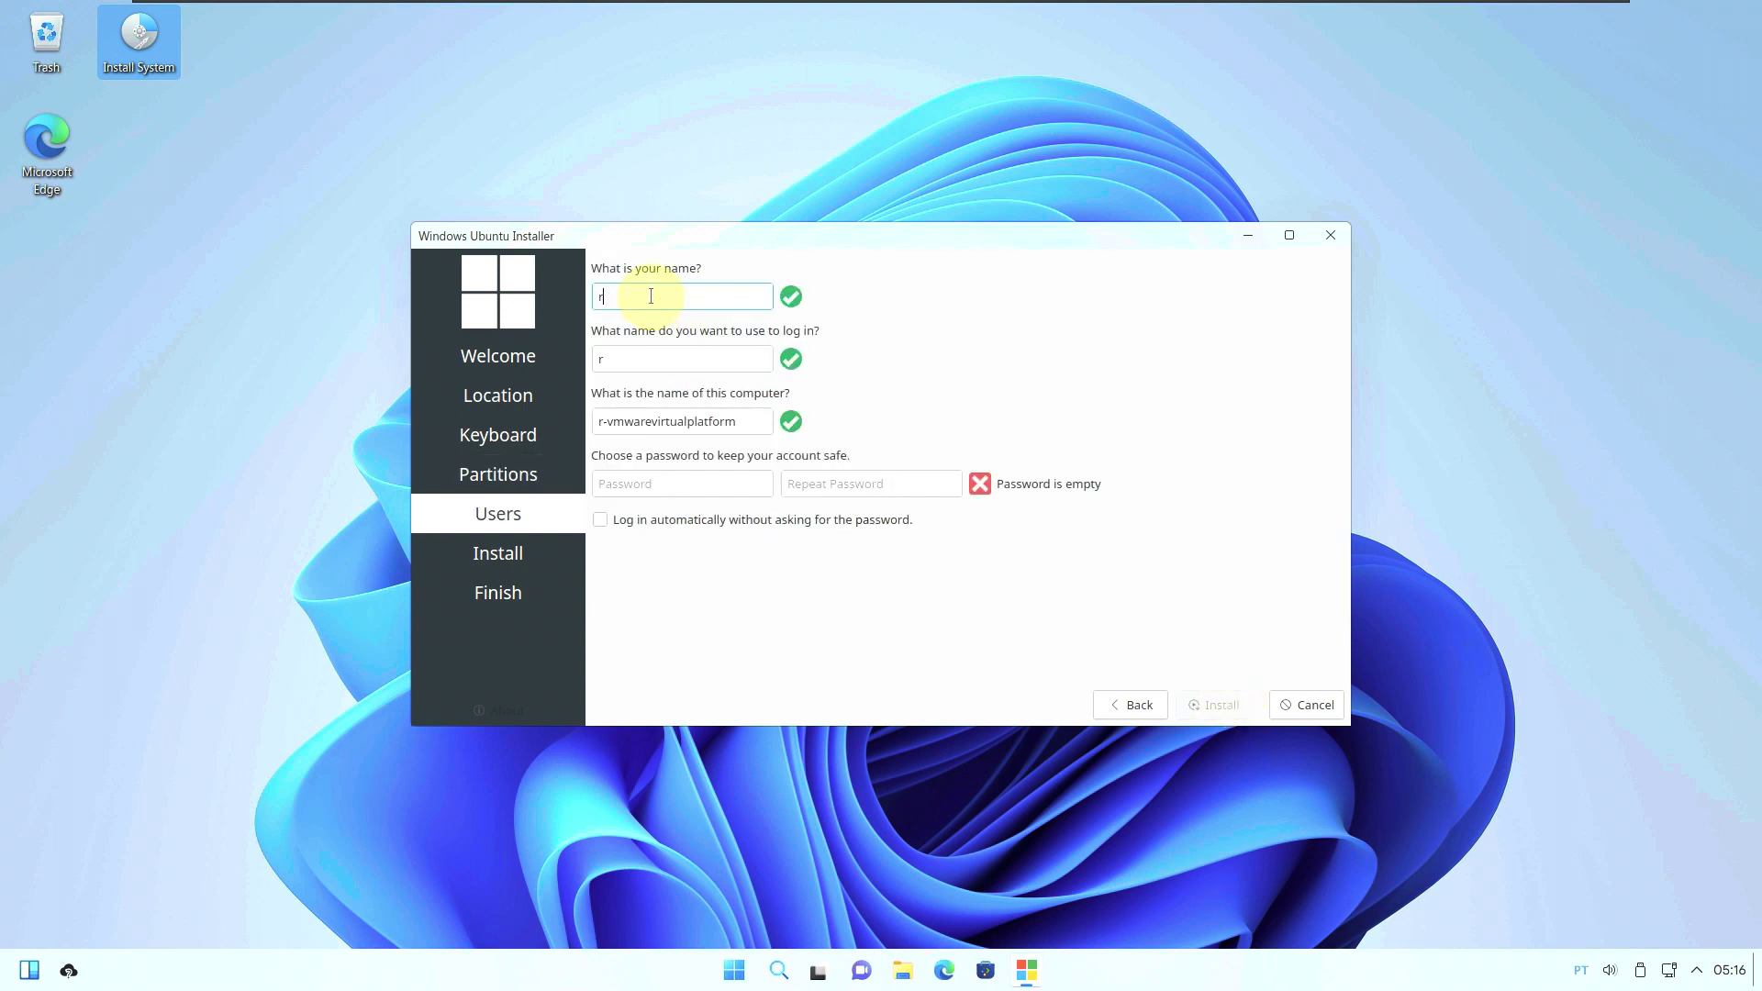
text(unboxing)
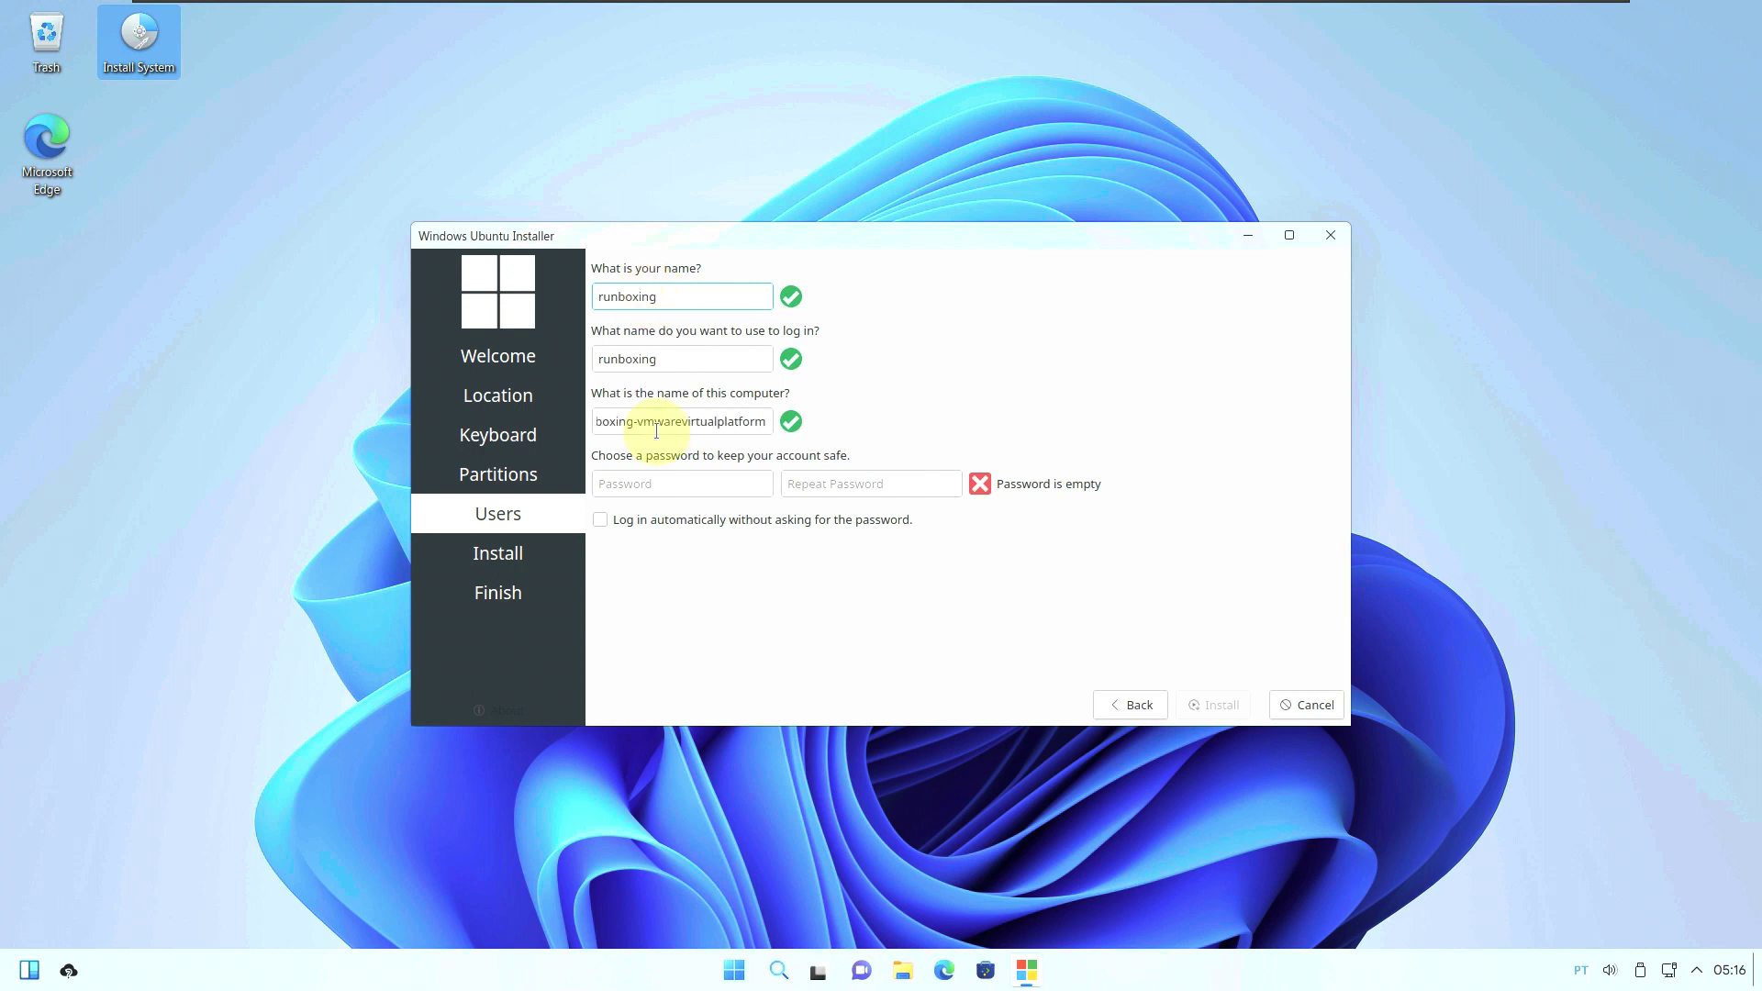
drag(635, 423, 866, 425)
key(BackSpace)
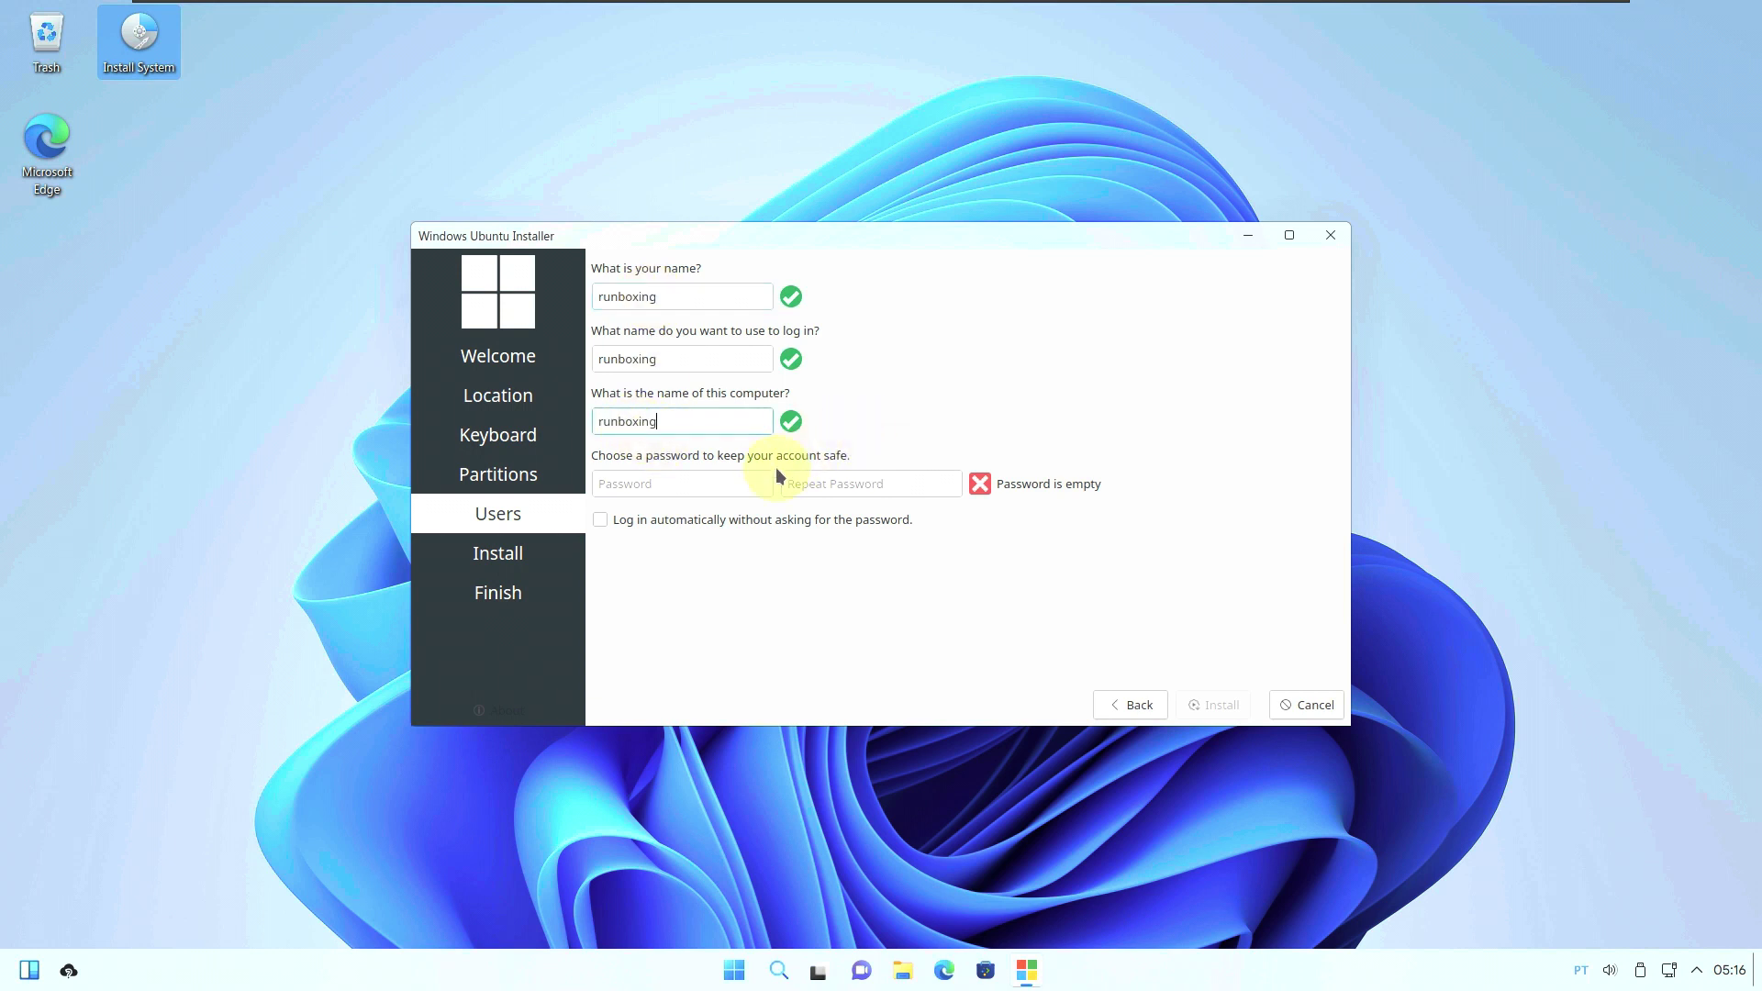
Enter and repeat the account password, enable automatic login, then cancel the installation.
click(747, 479)
text(12345)
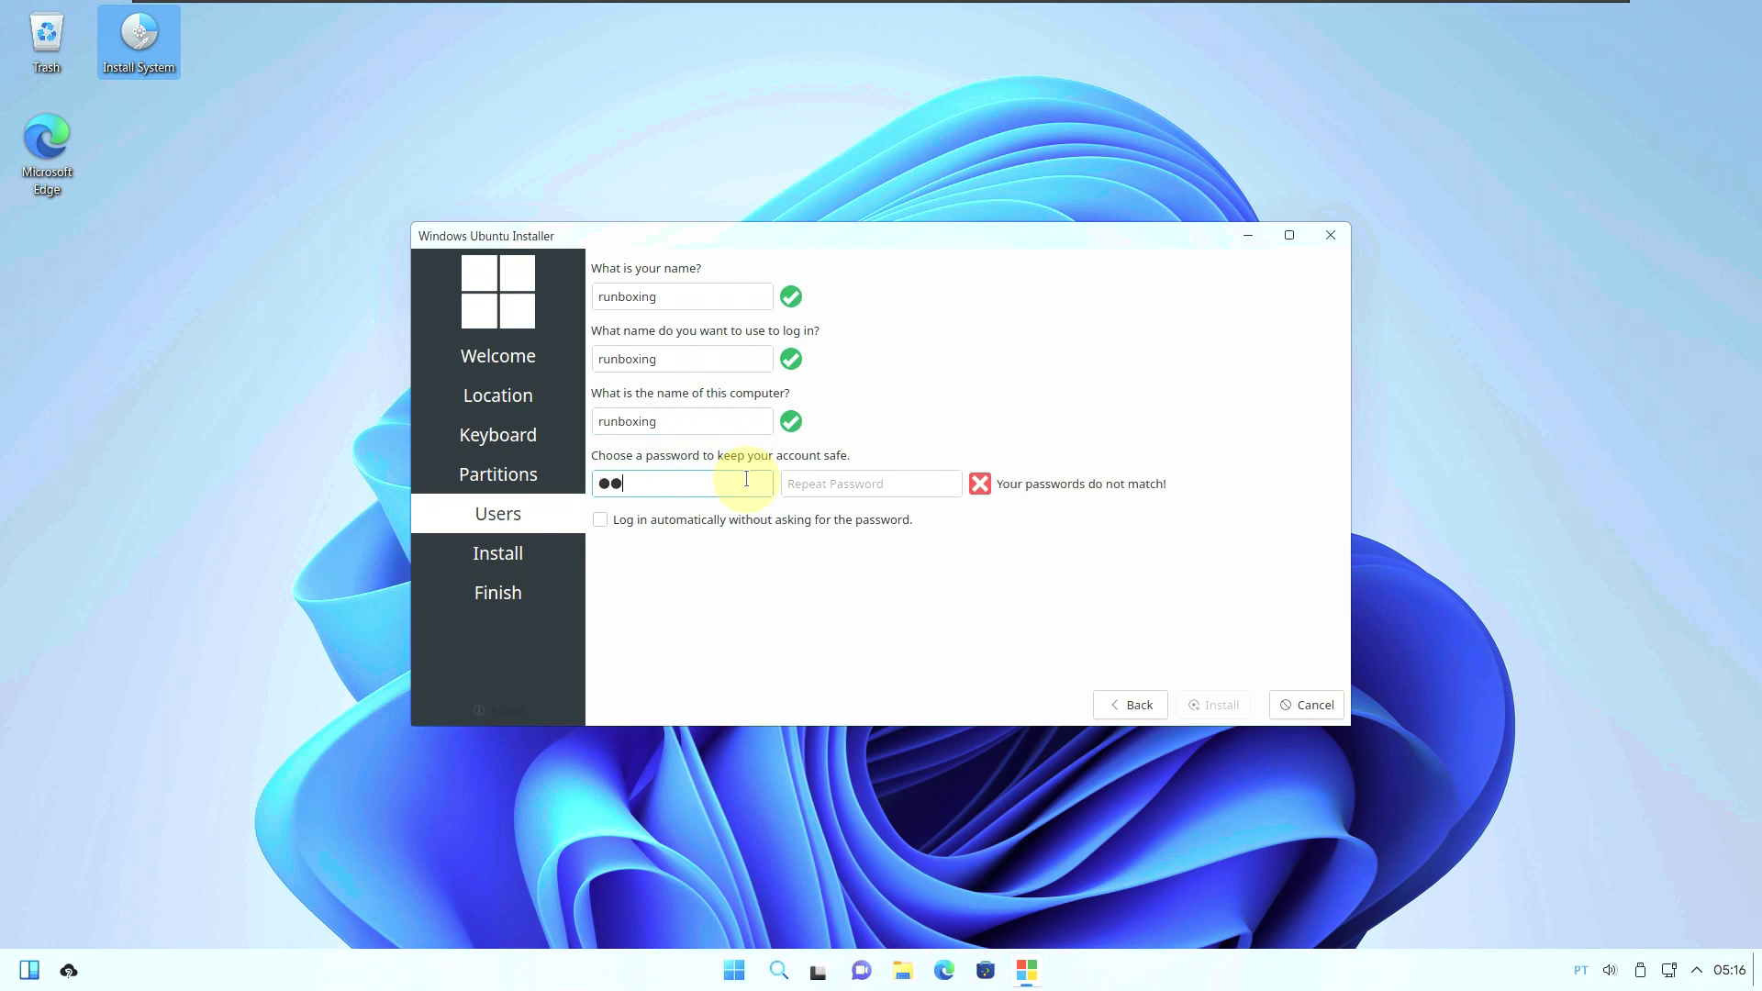
click(847, 484)
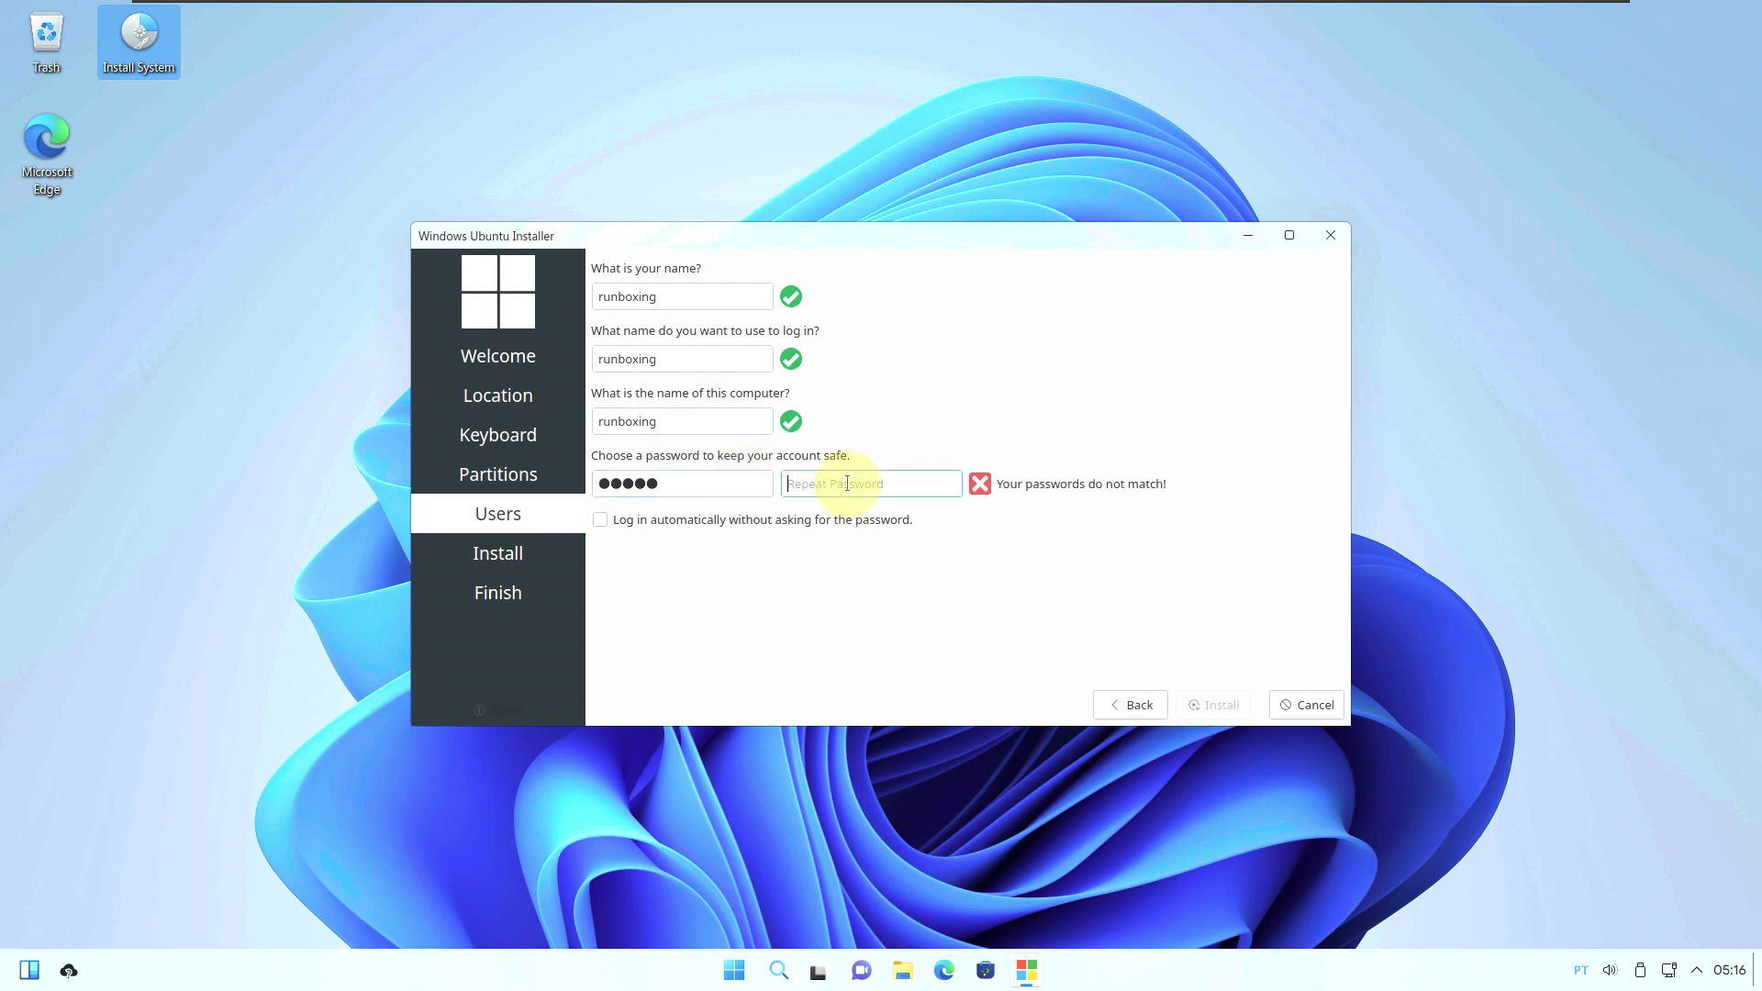
text(12345)
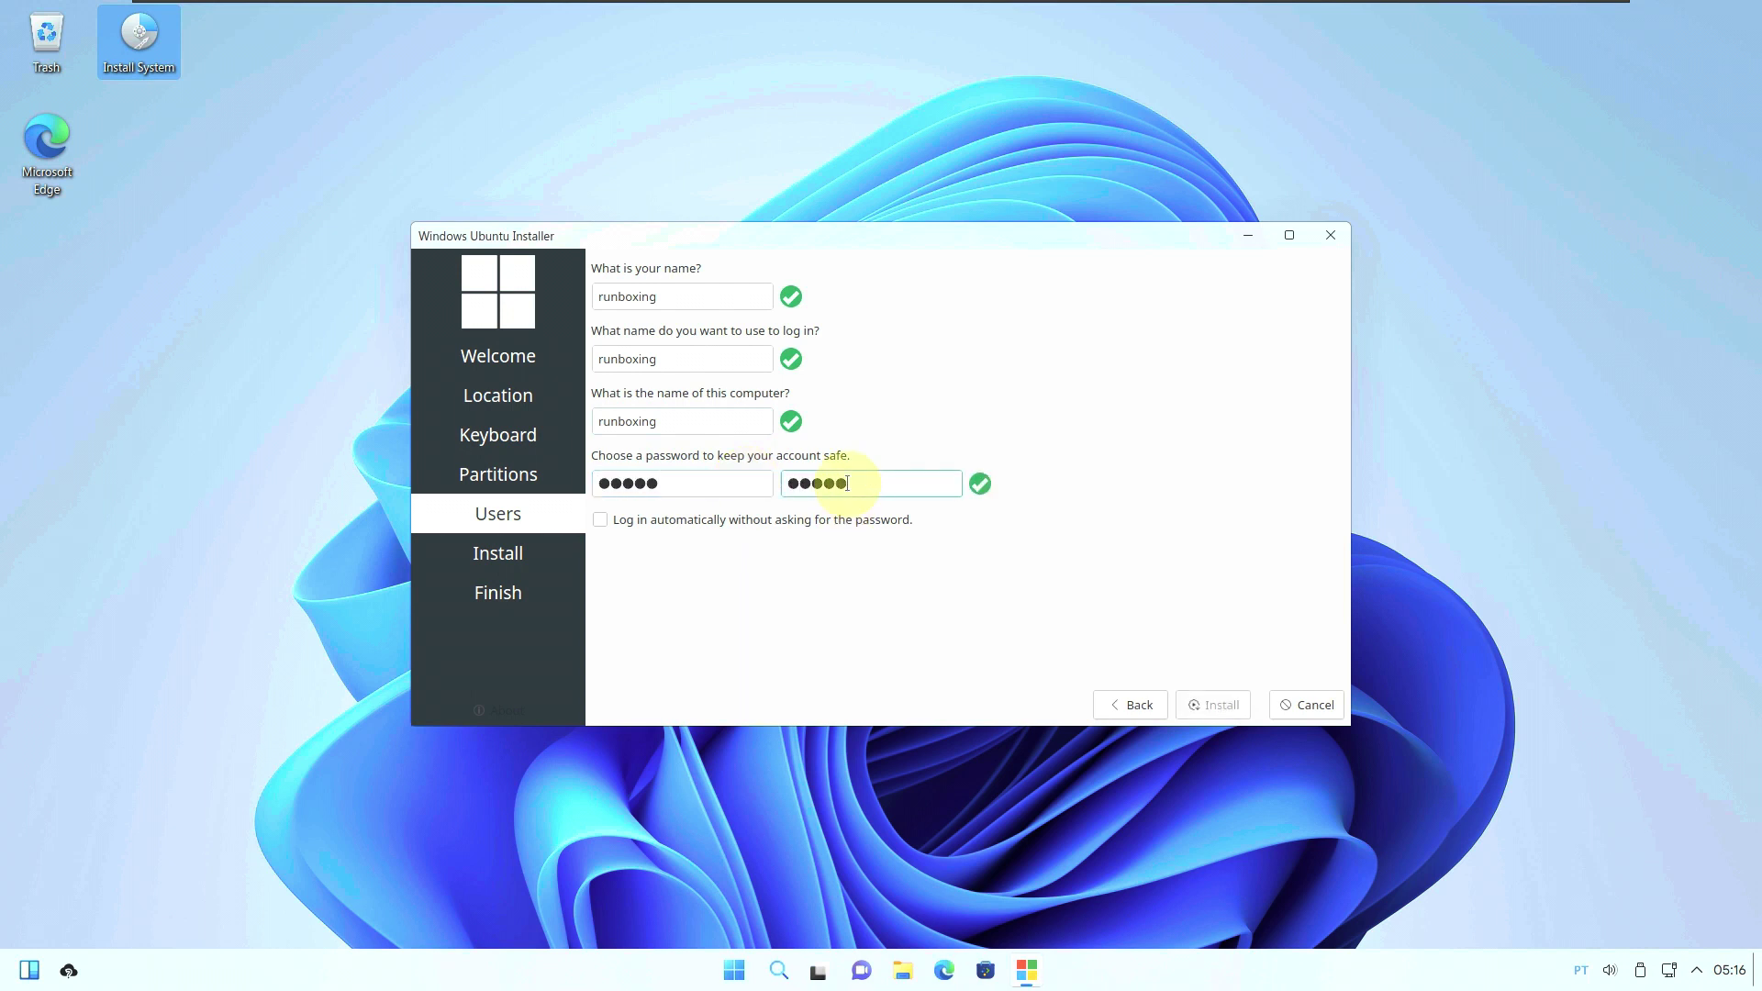
click(696, 521)
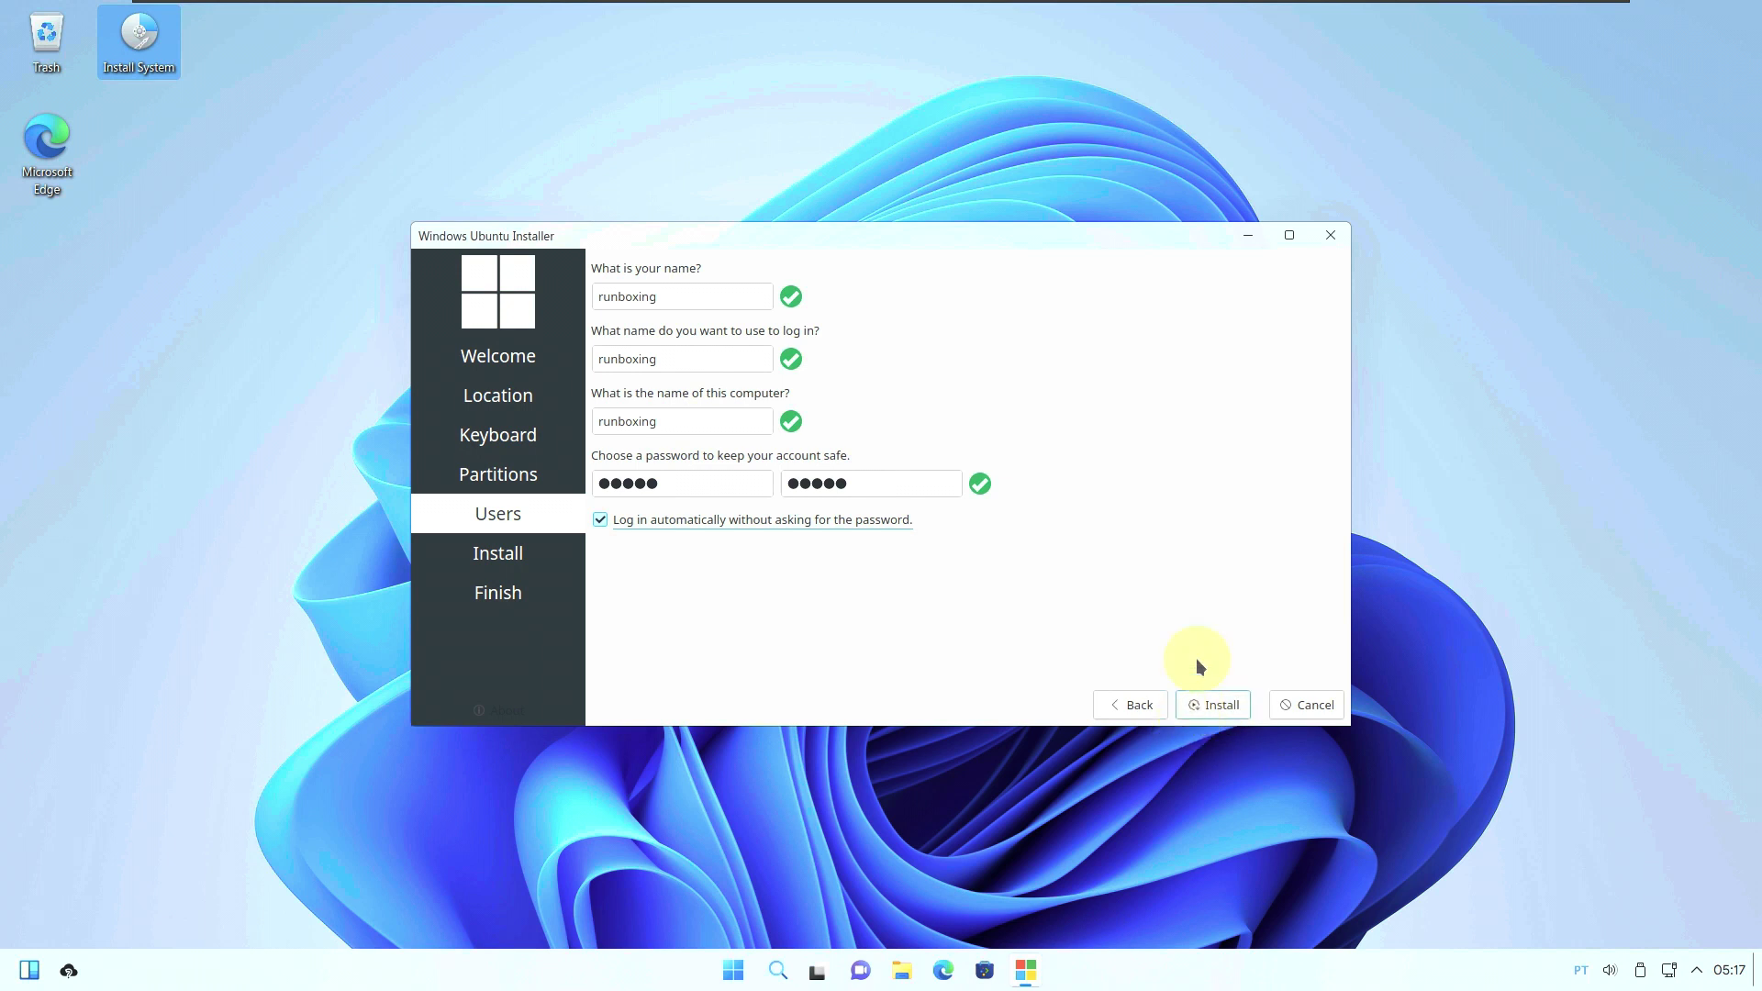
click(1330, 246)
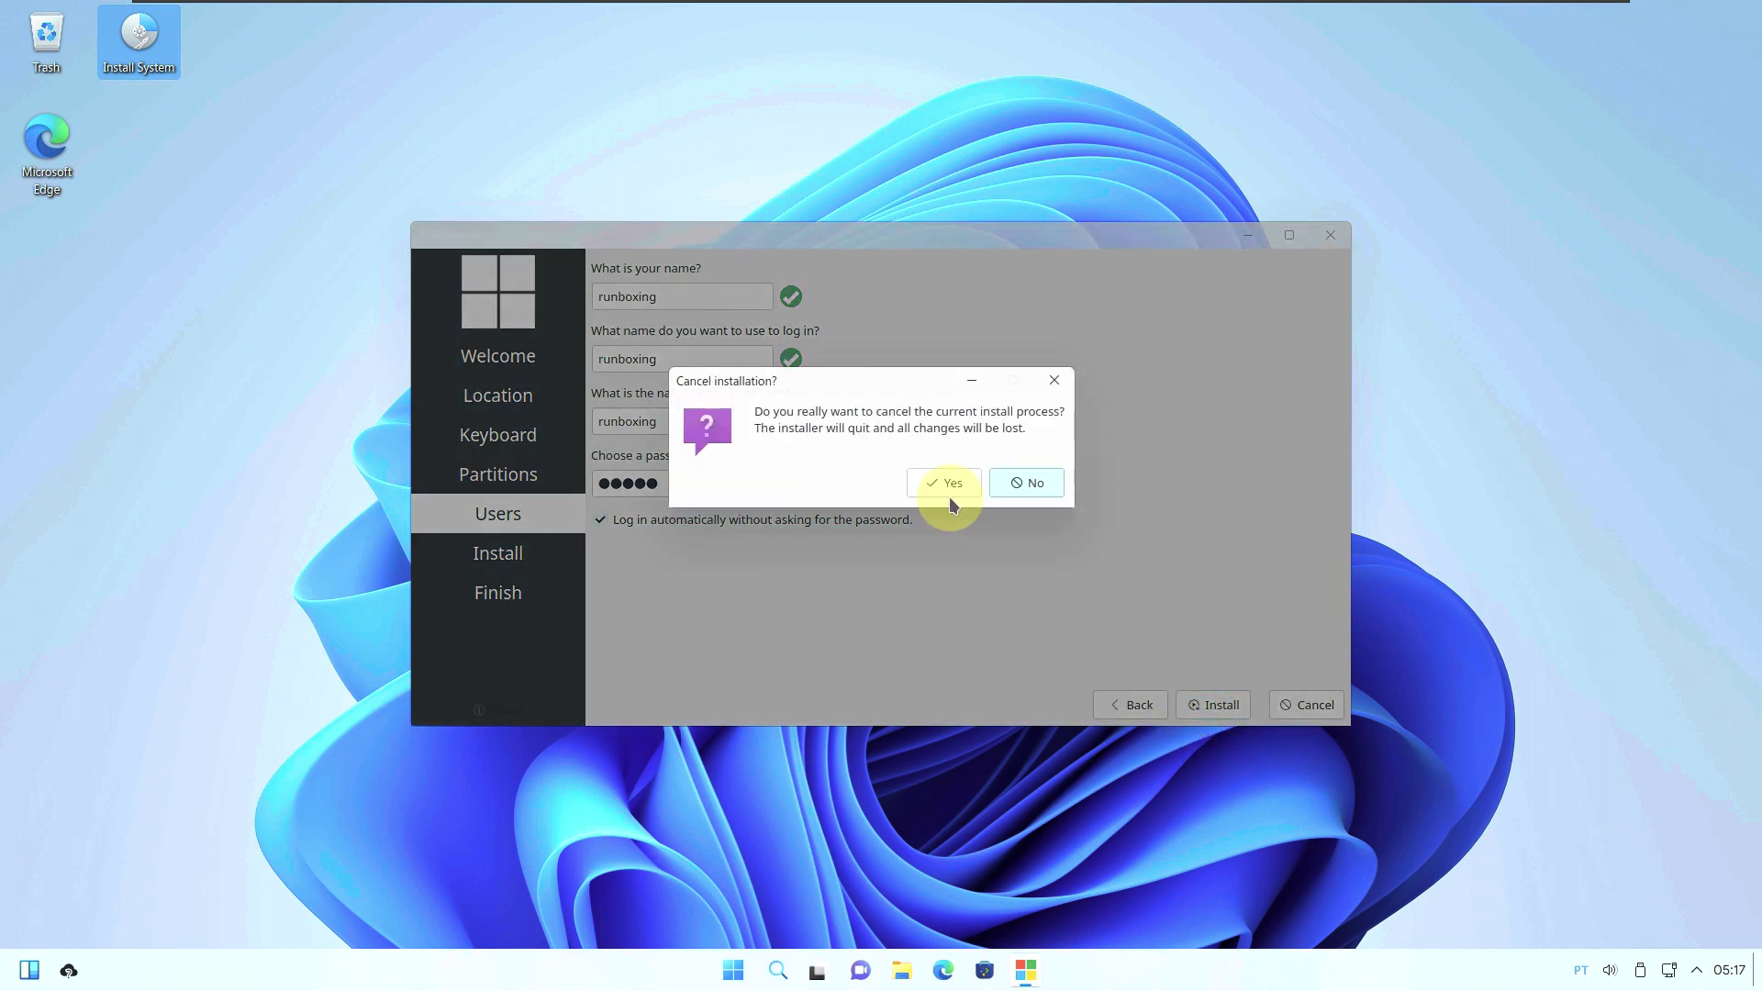
click(953, 487)
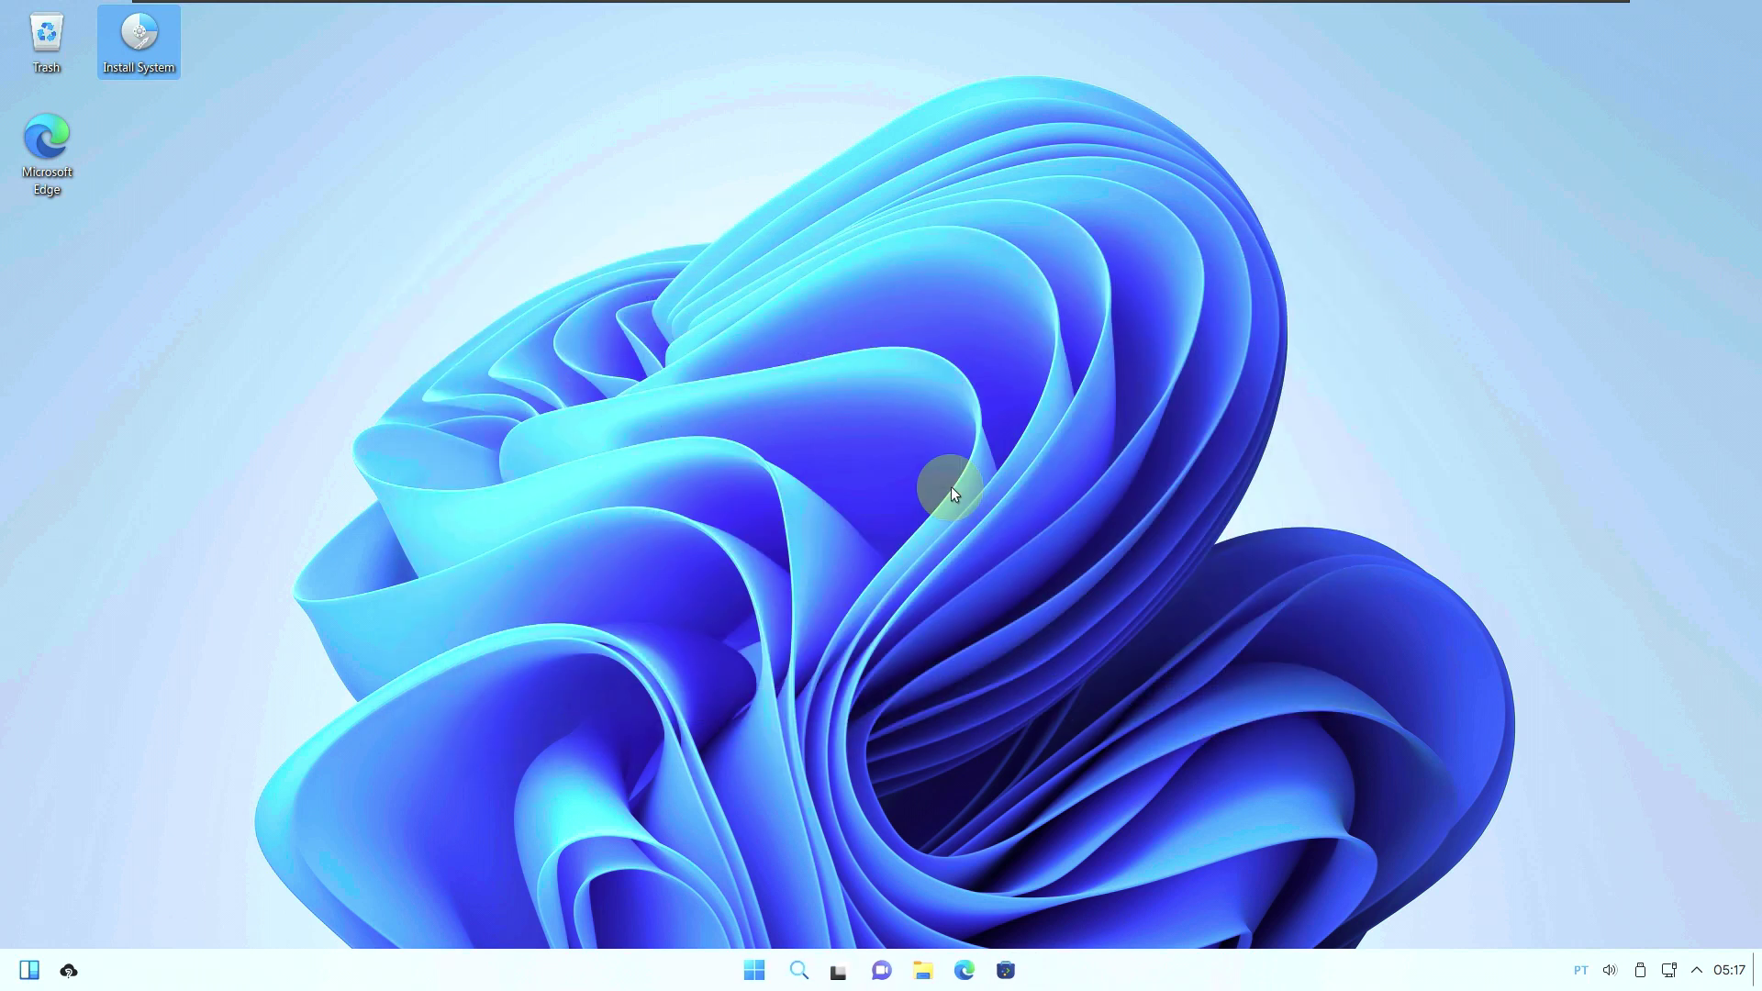
Apply Windows 11 Wallpaper 27 via Configure Desktop and Wallpaper, then close the settings.
right_click(695, 267)
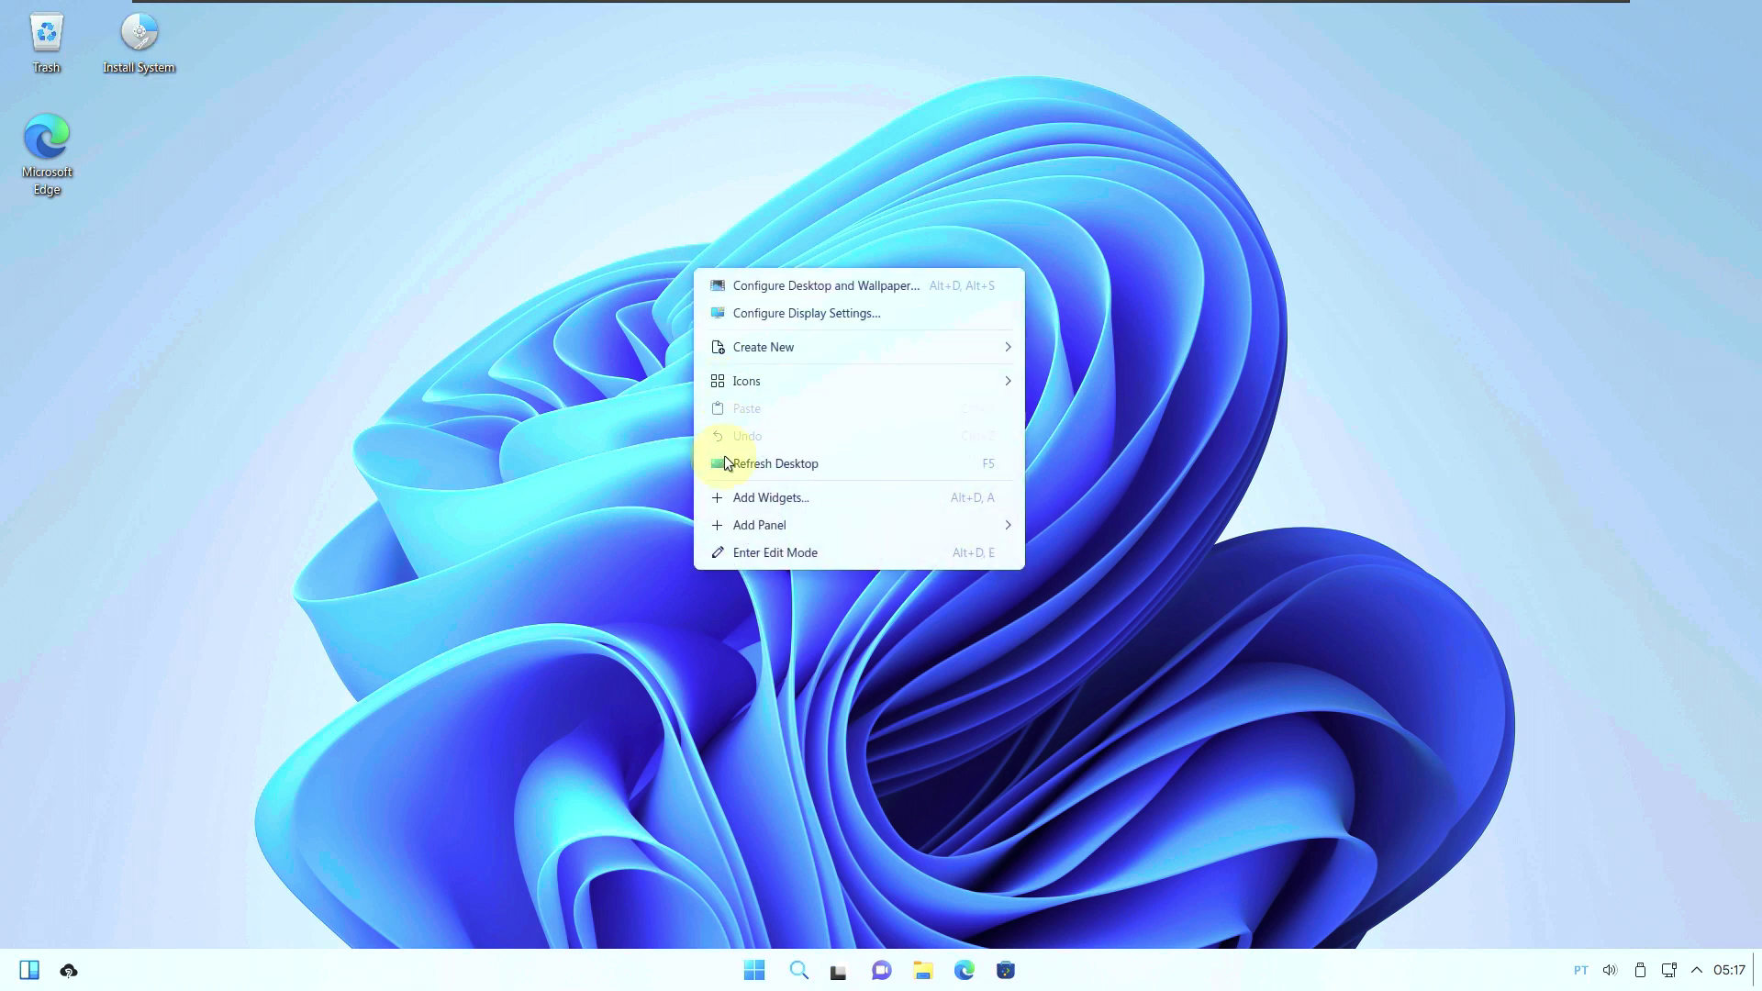
click(749, 288)
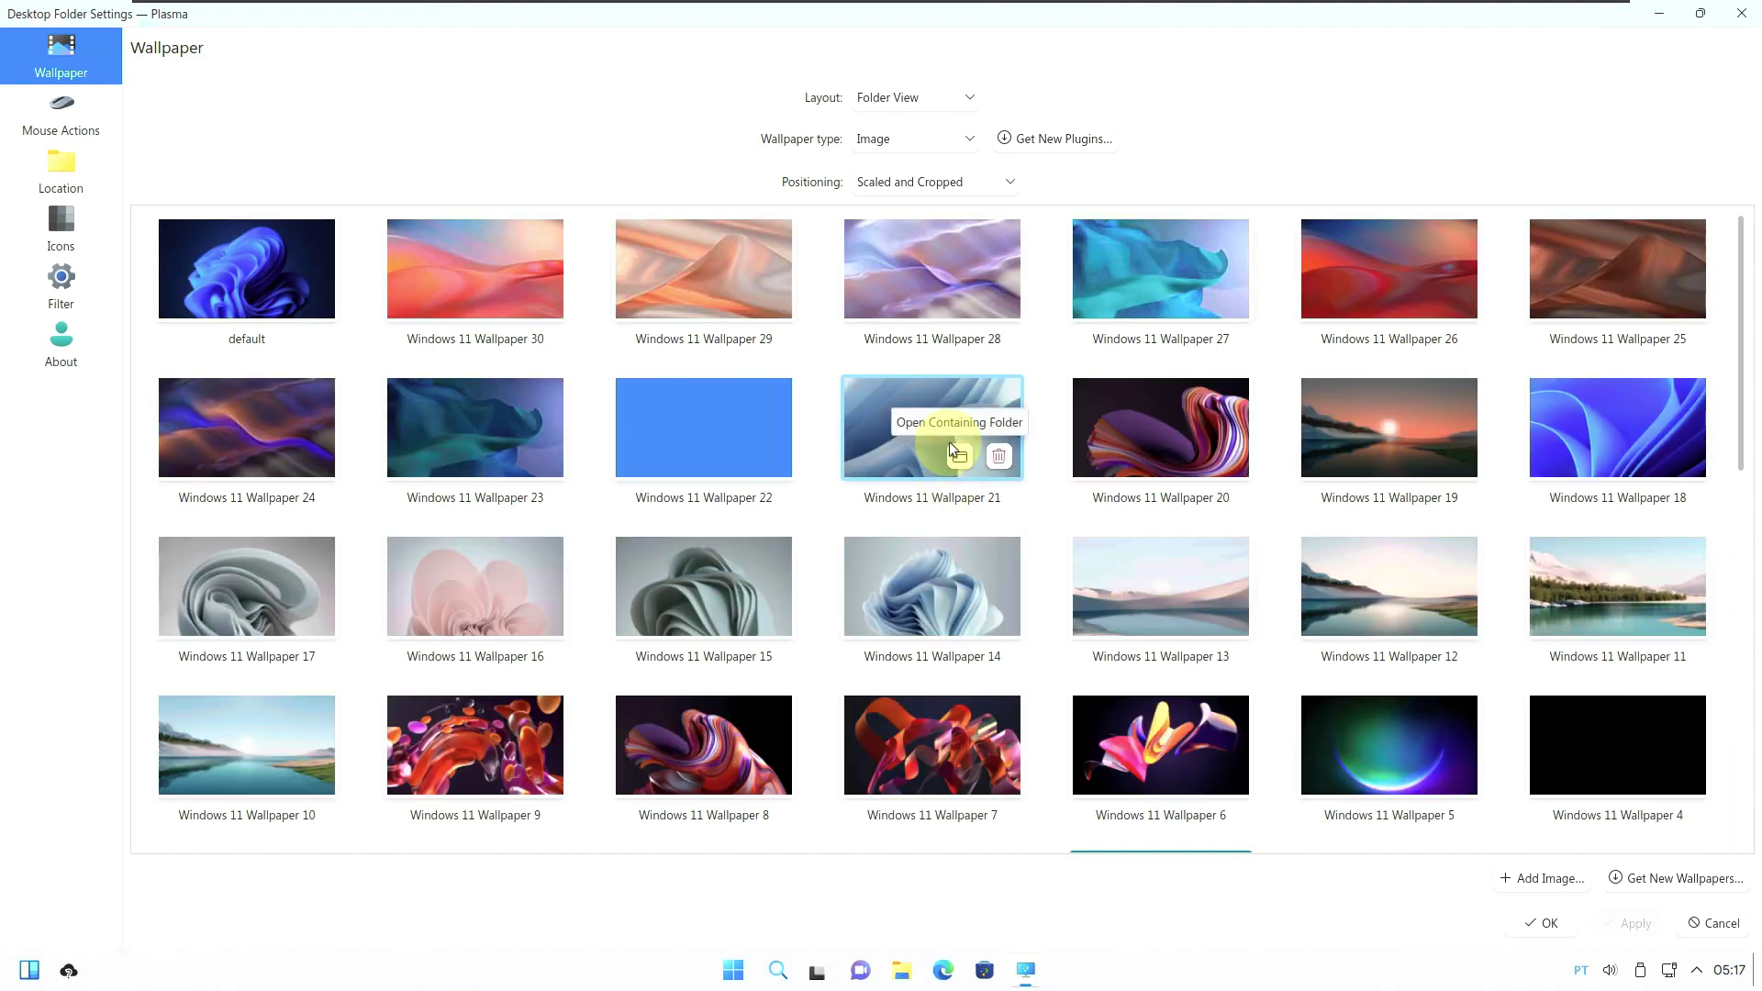
click(1166, 263)
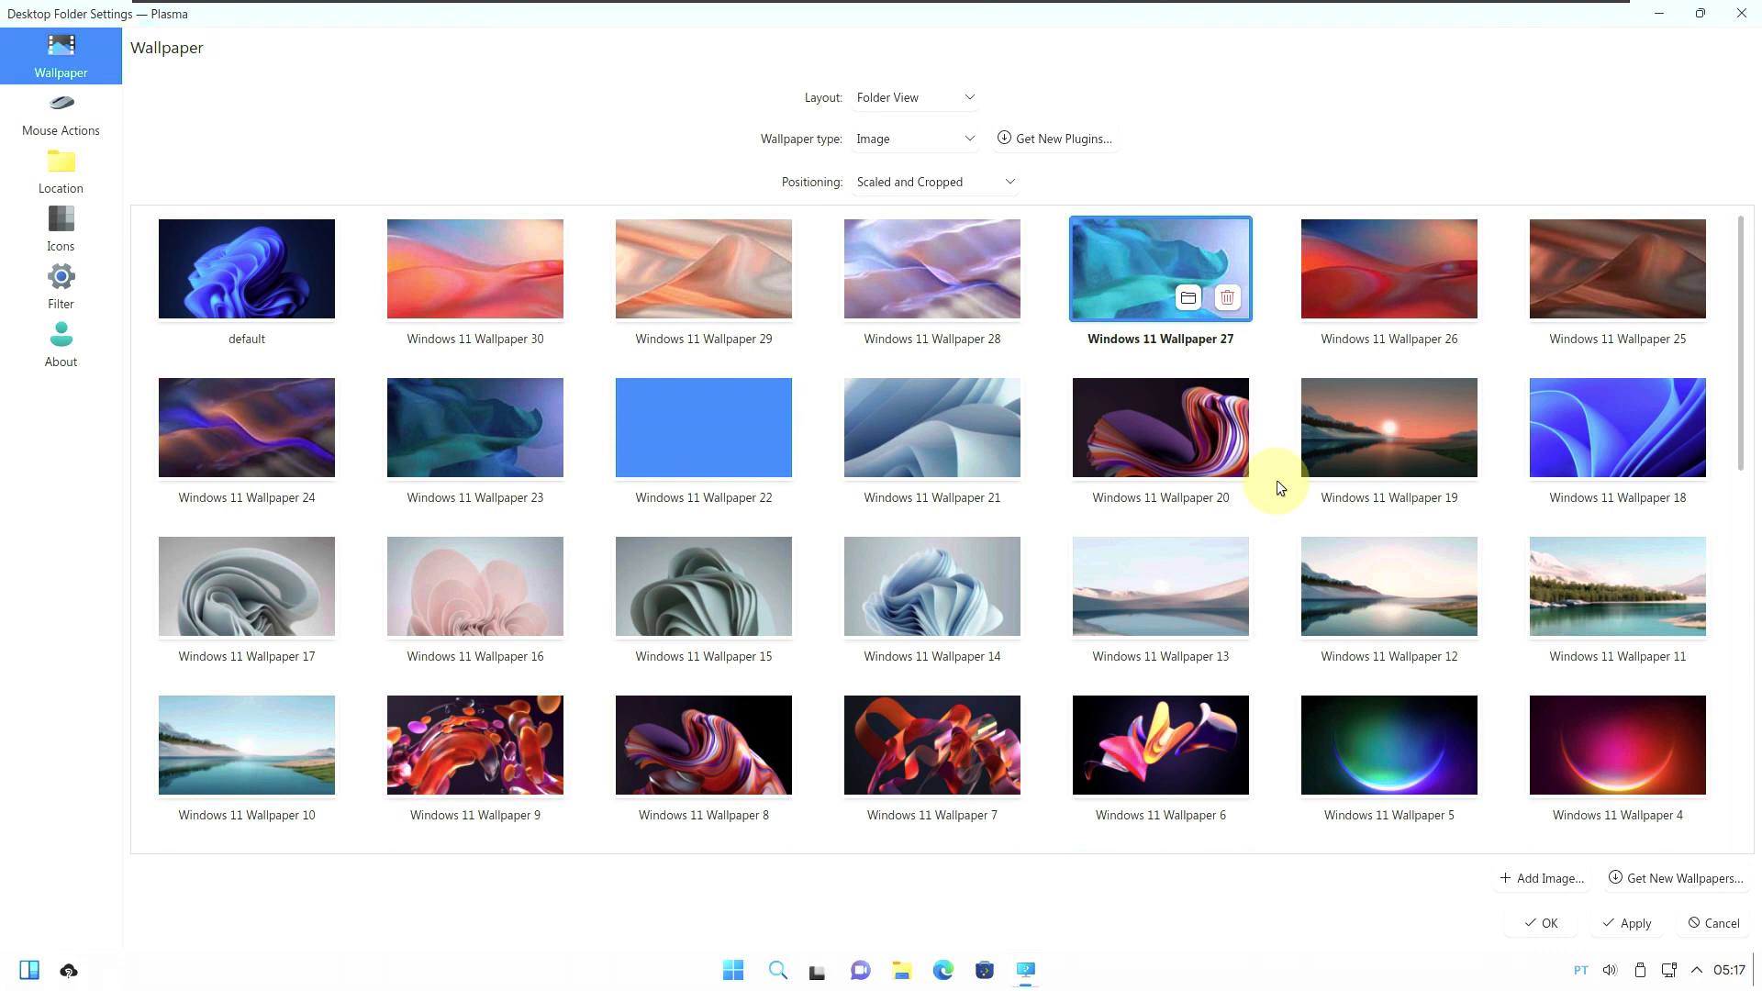
click(1638, 926)
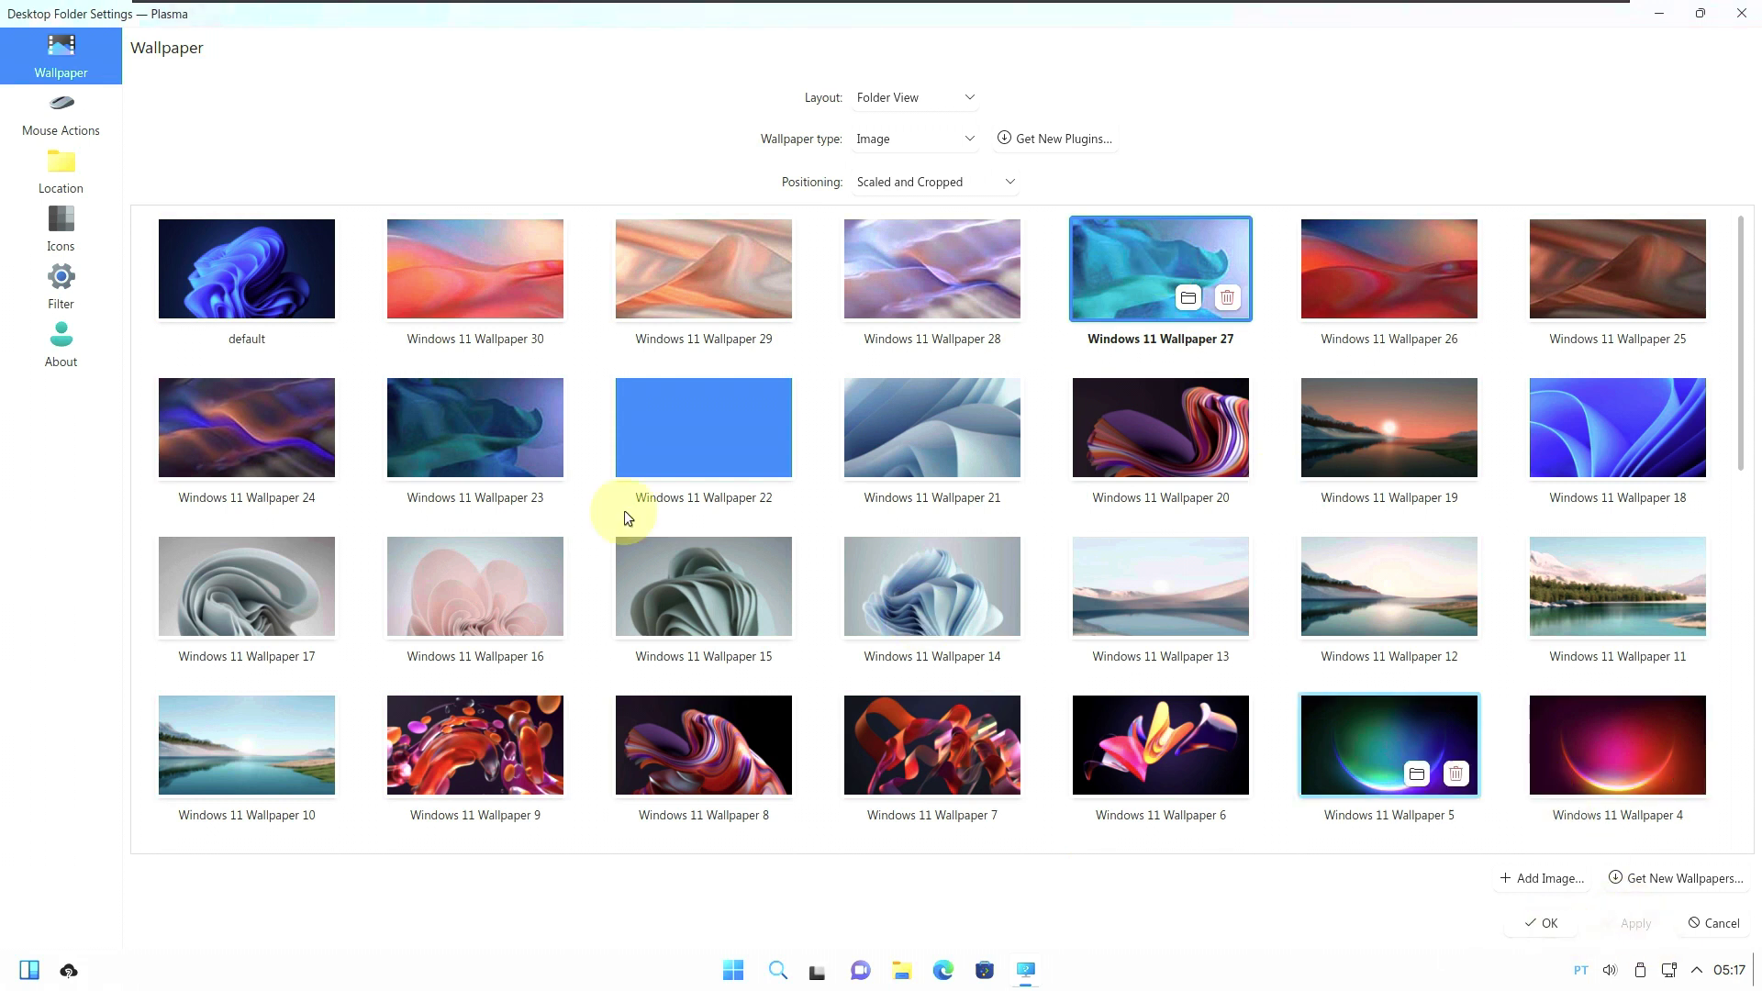
click(64, 347)
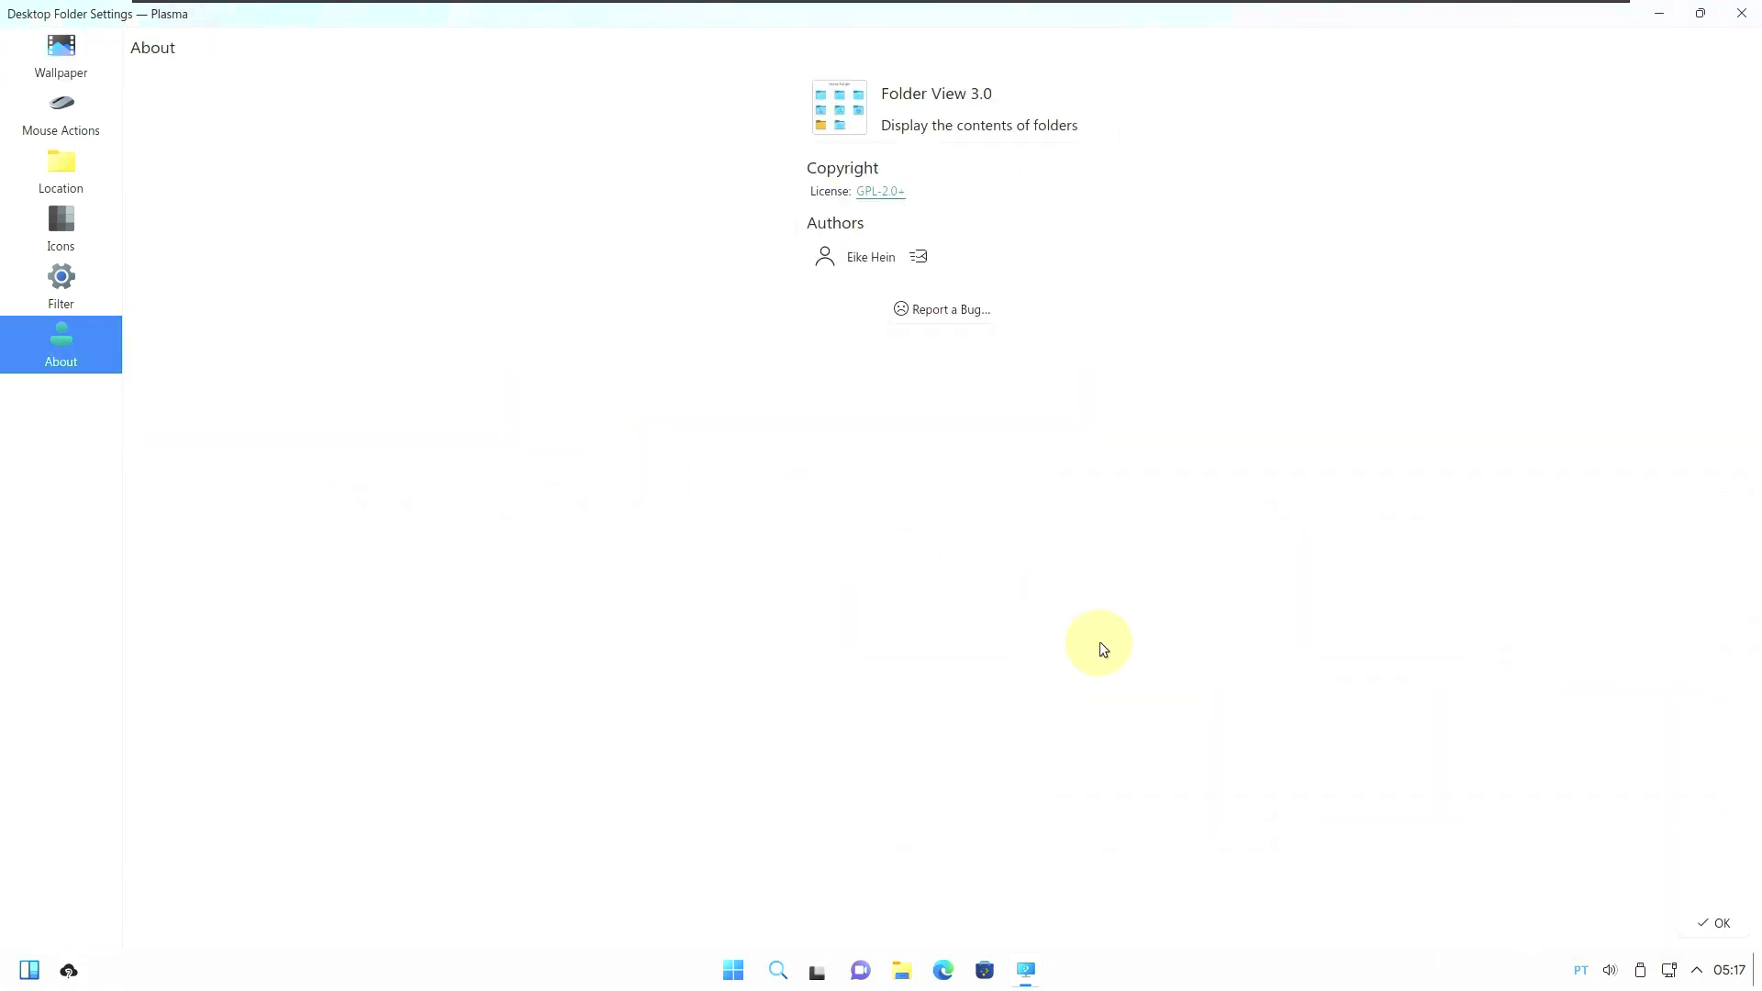
click(1713, 924)
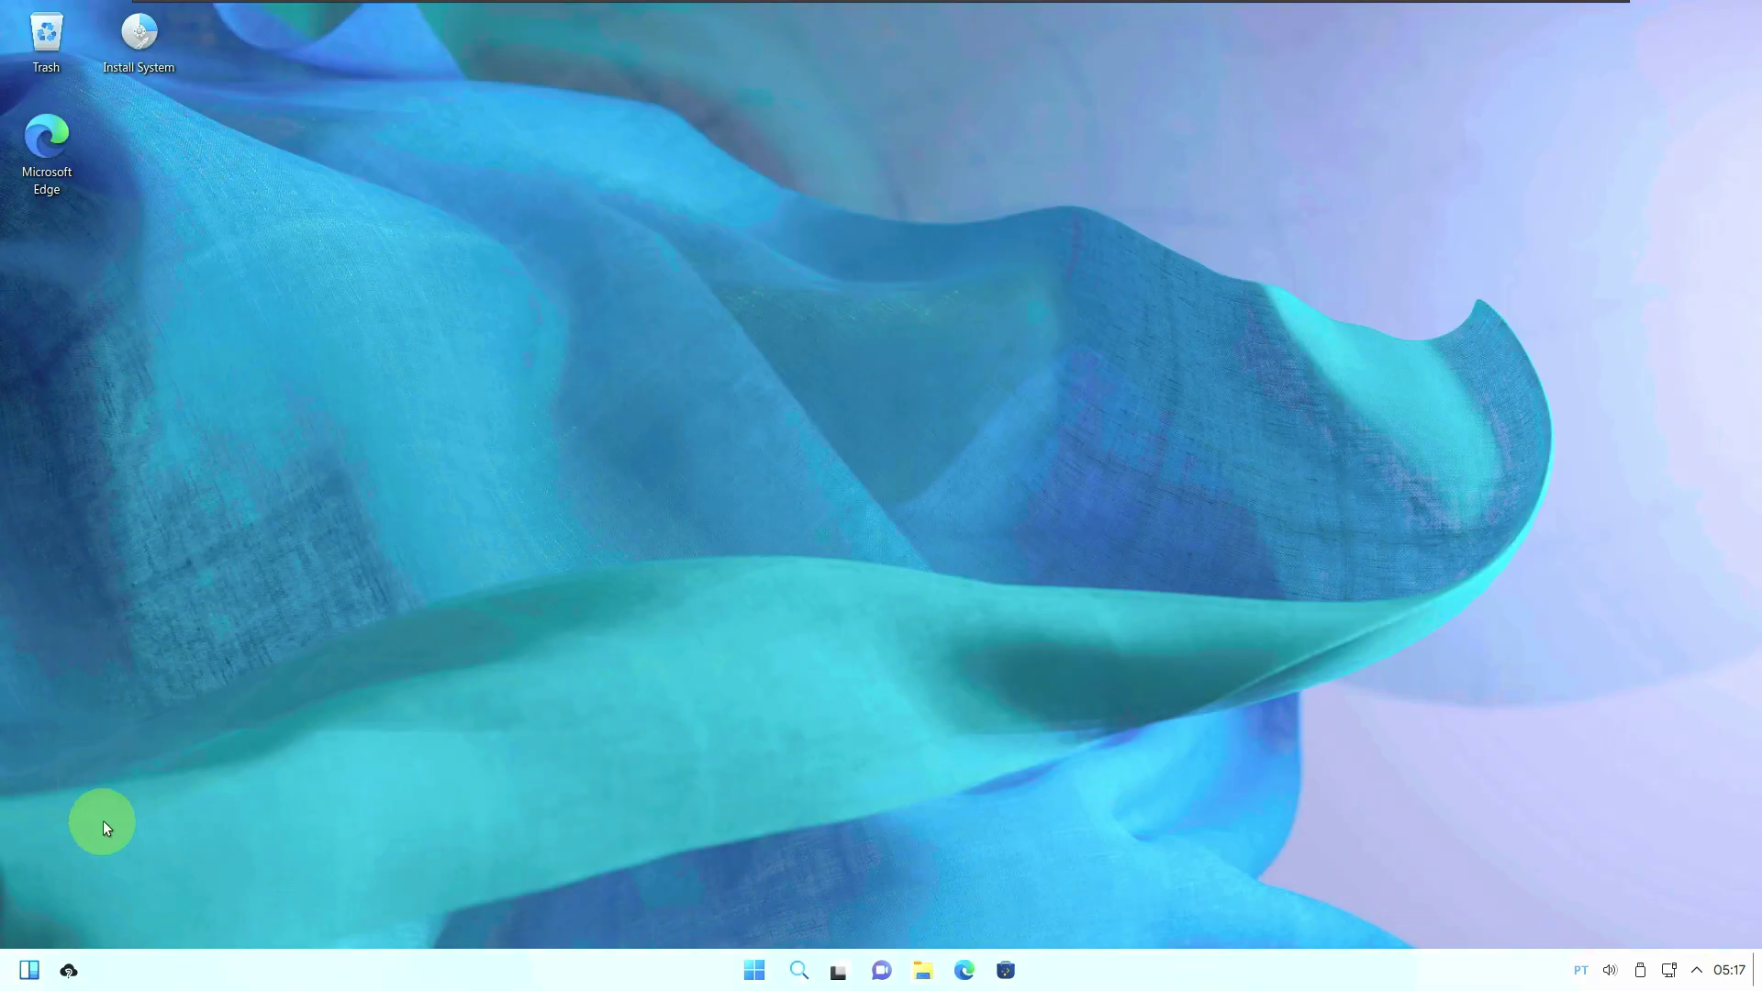
click(754, 971)
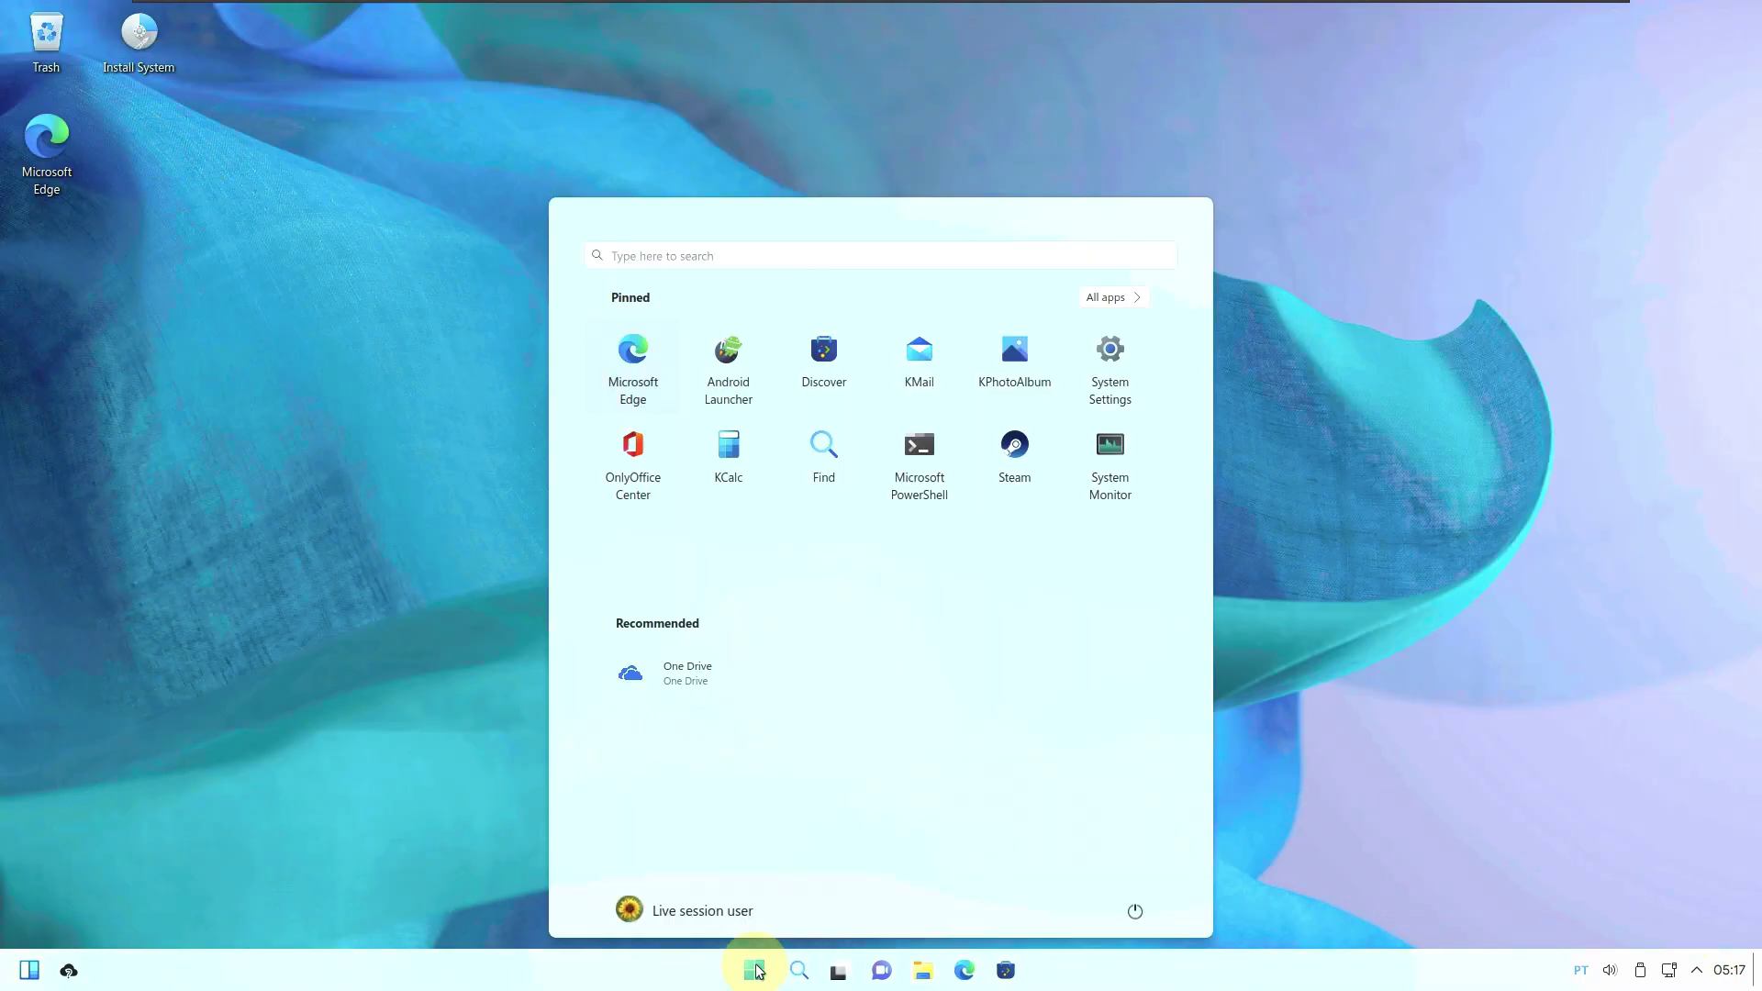
Launch Dolphin from the All apps list, then Discover from the Start menu.
click(1091, 300)
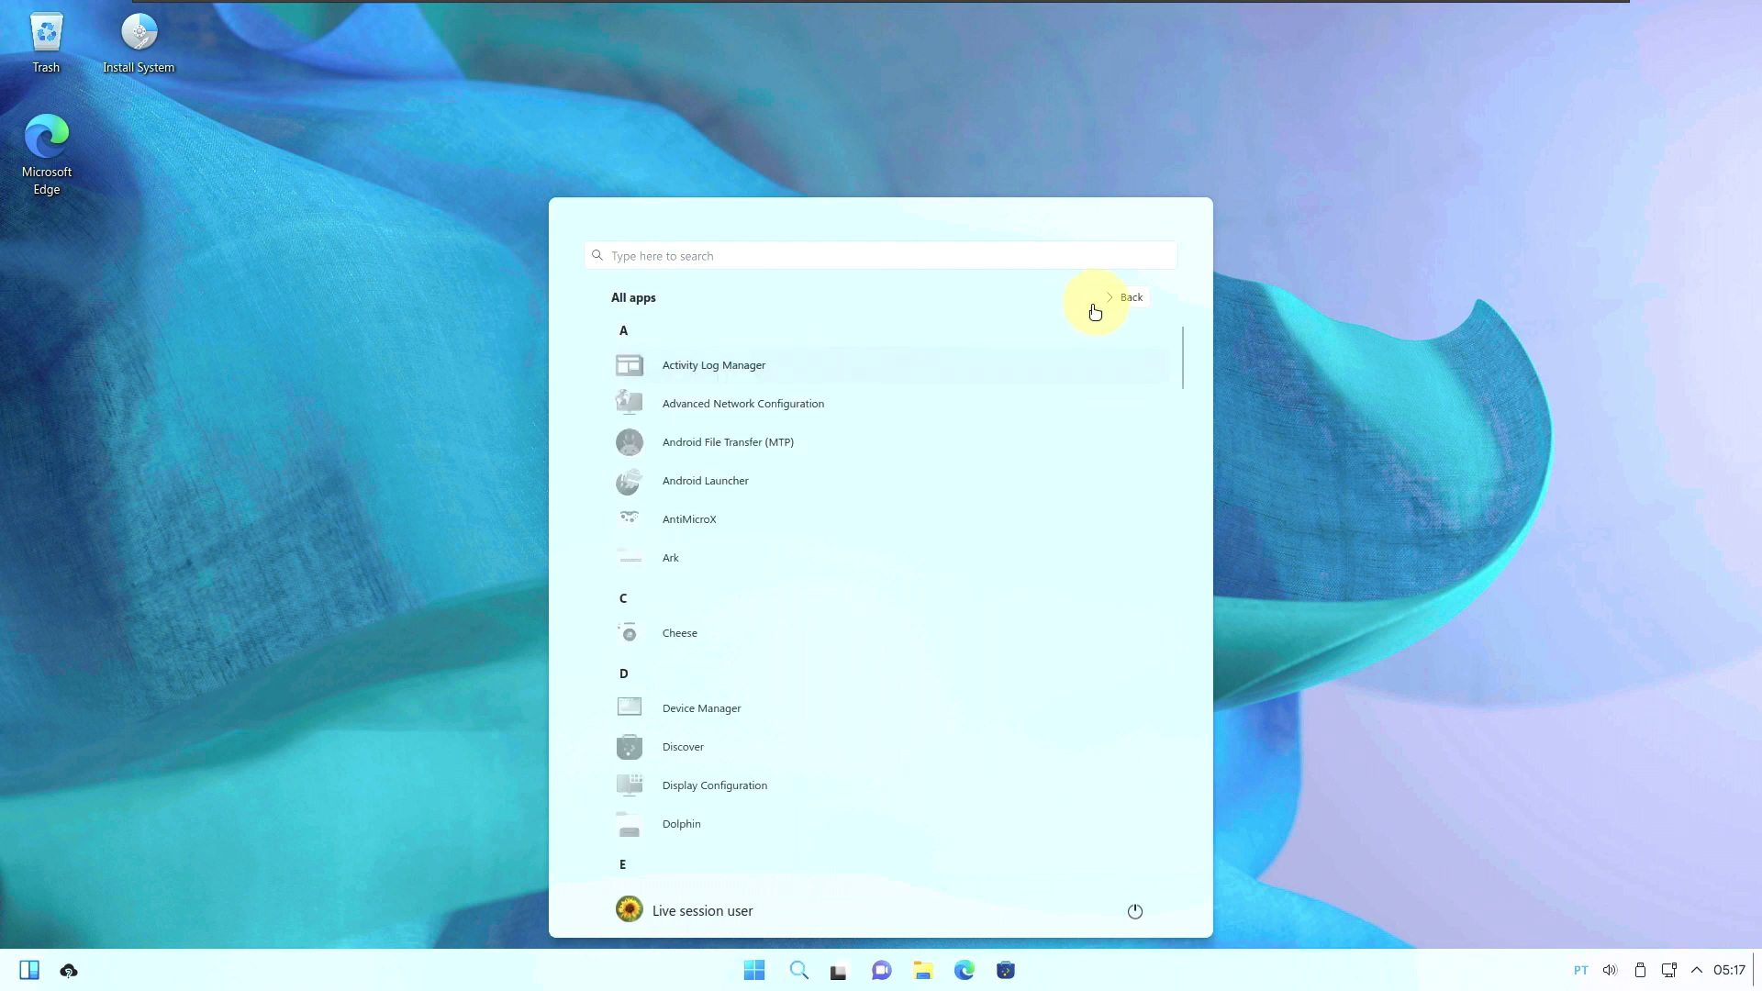
scroll(883, 510, down, 2)
scroll(883, 511, up, 2)
scroll(883, 511, down, 2)
scroll(883, 510, down, 4)
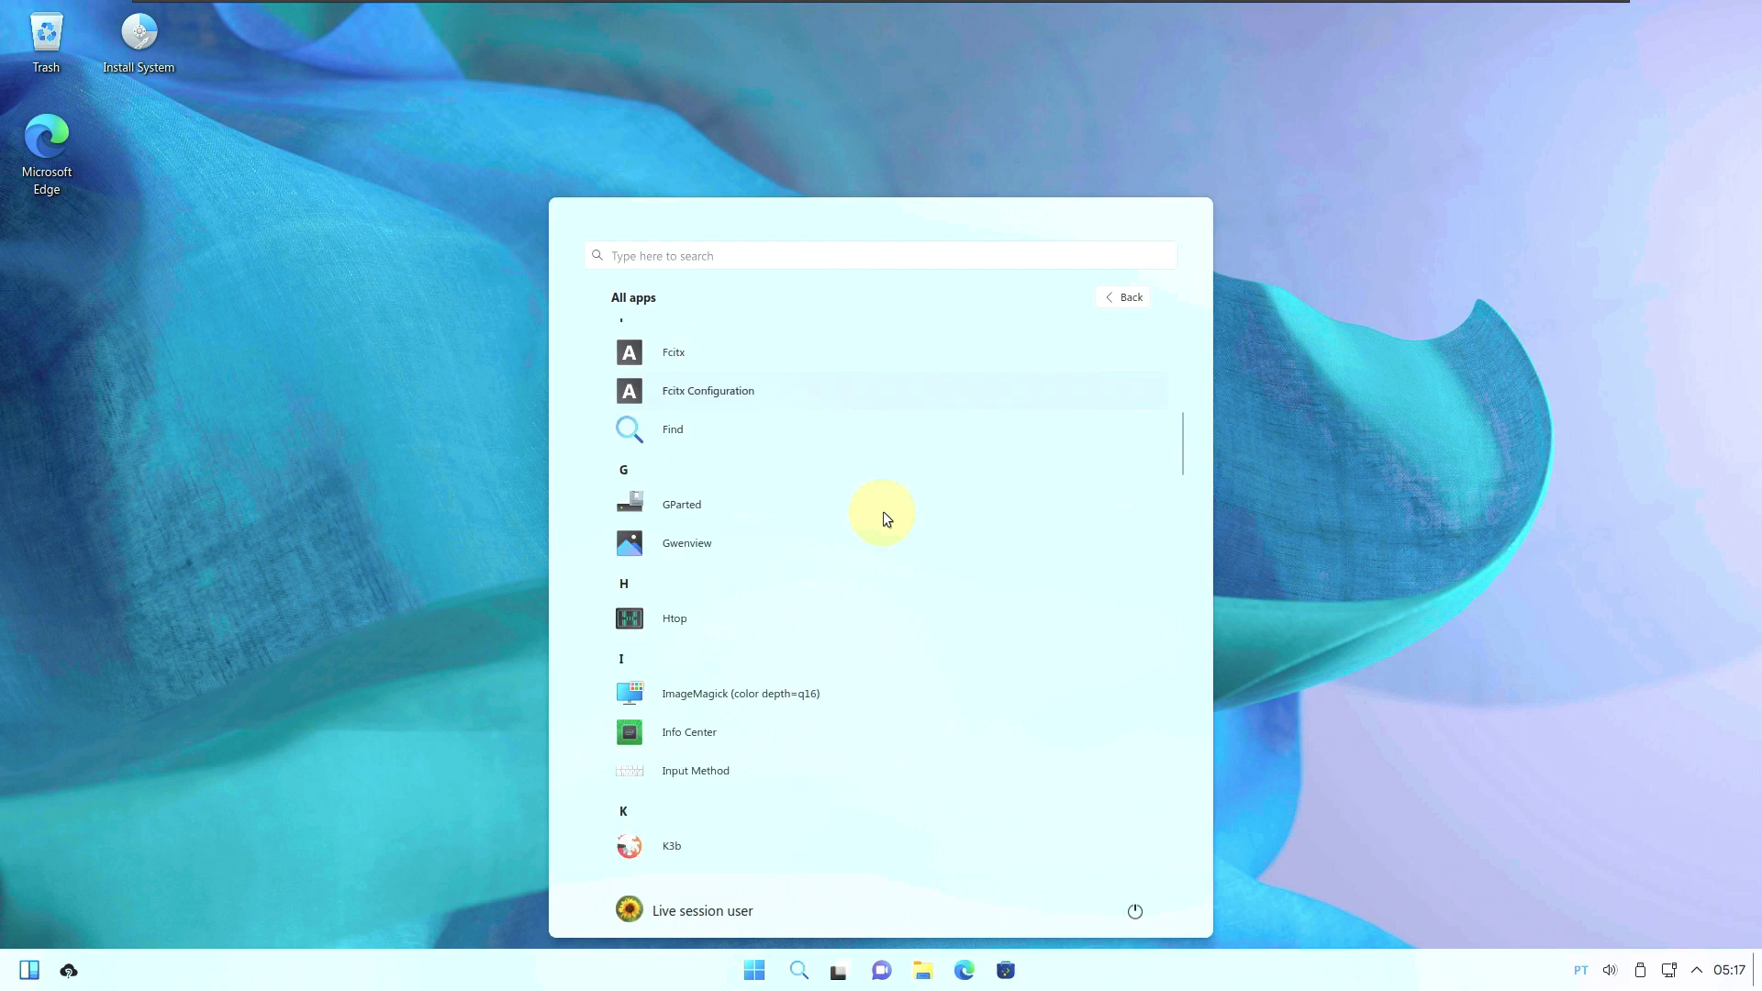
scroll(707, 450, up, 2)
scroll(707, 449, up, 1)
click(697, 443)
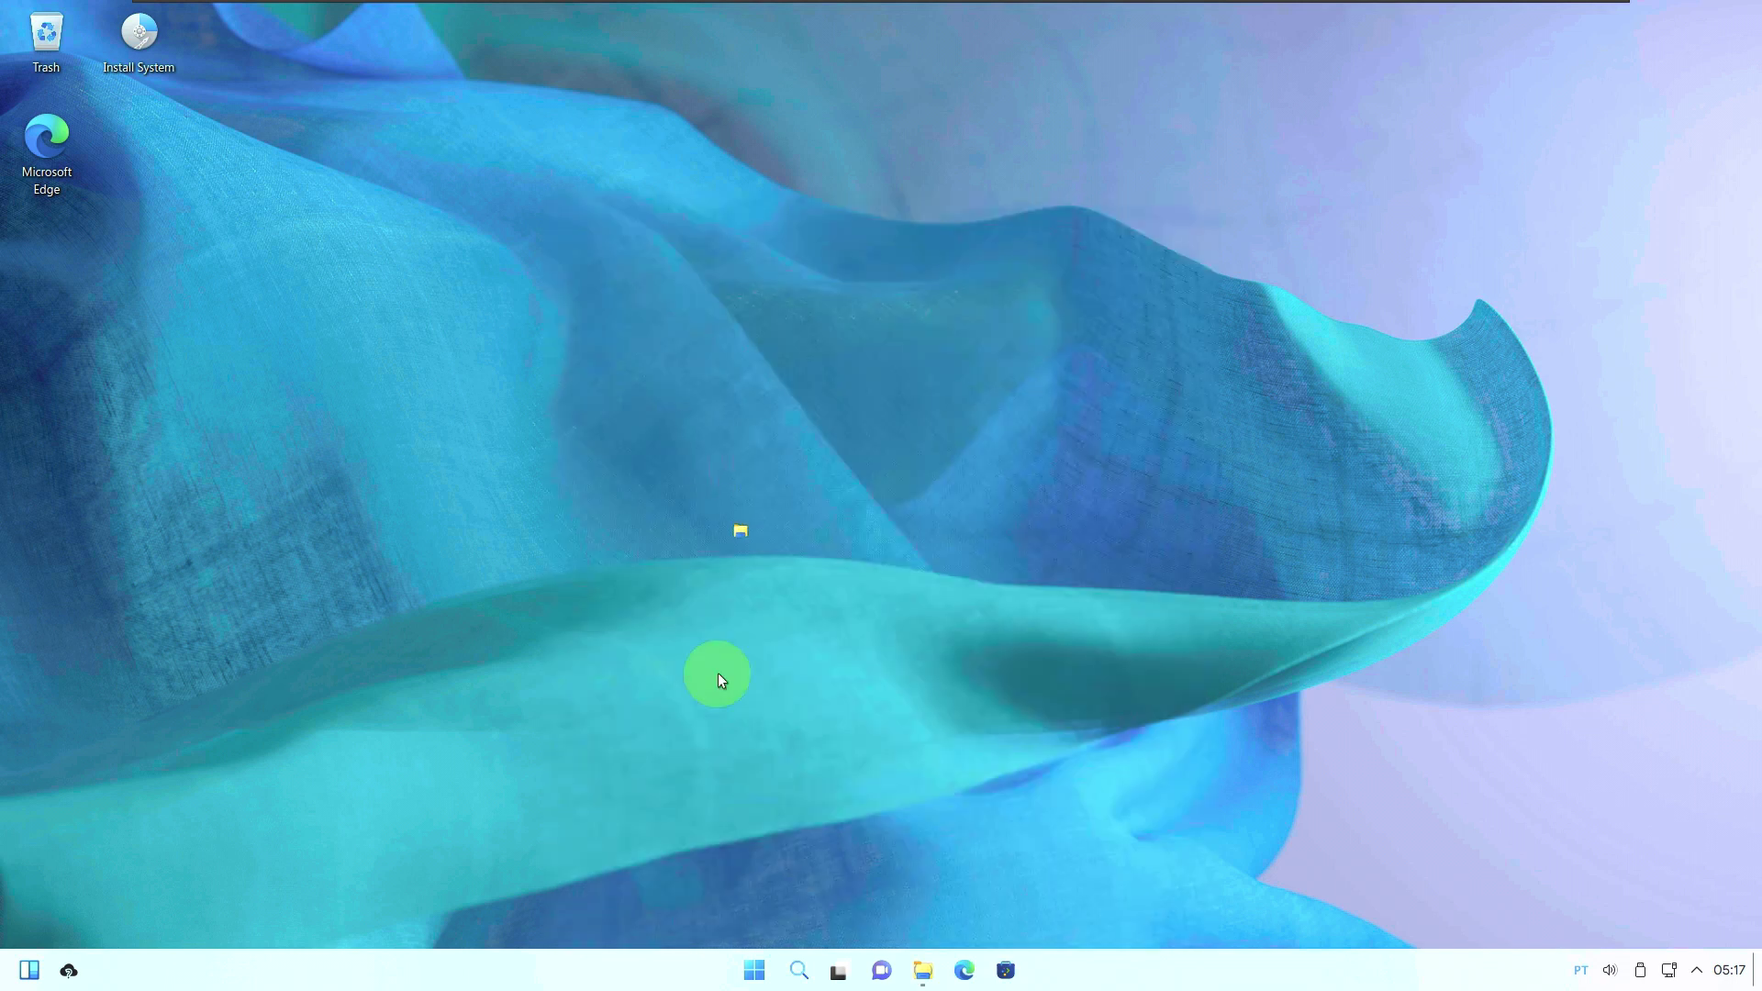
click(754, 970)
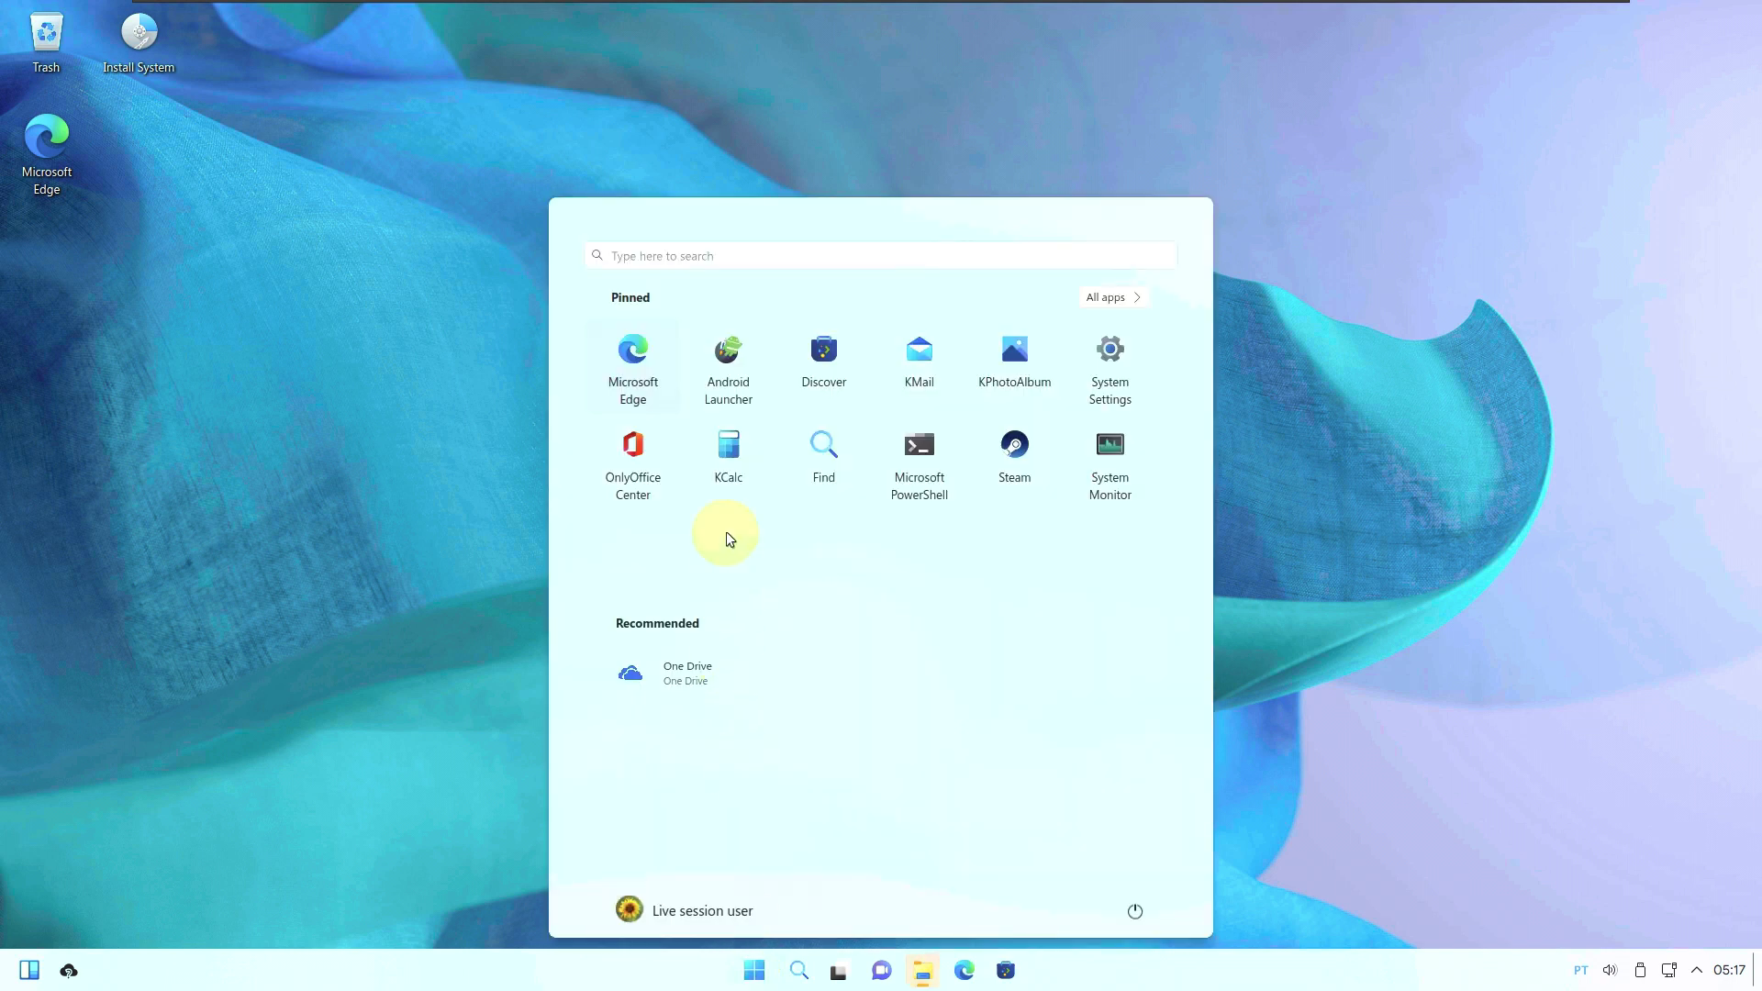
click(878, 912)
Scroll down the All apps list and launch Gwenview.
click(753, 969)
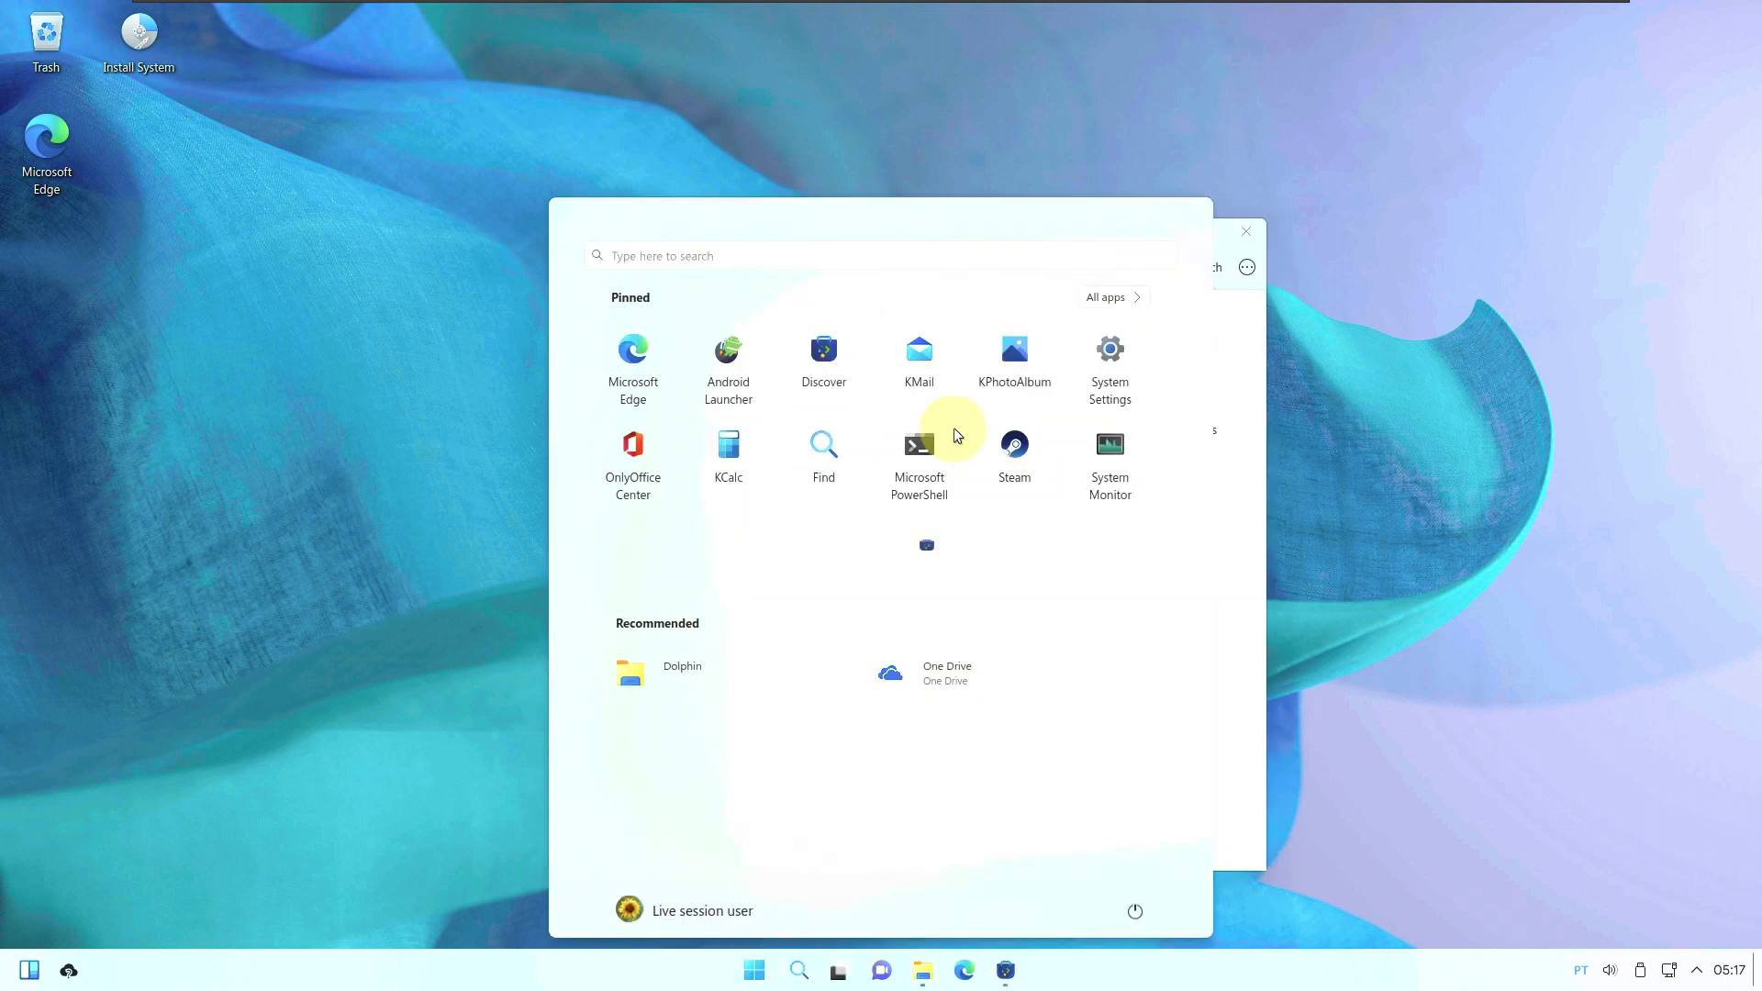
click(1091, 296)
scroll(881, 496, down, 1)
scroll(856, 512, down, 1)
scroll(856, 512, down, 3)
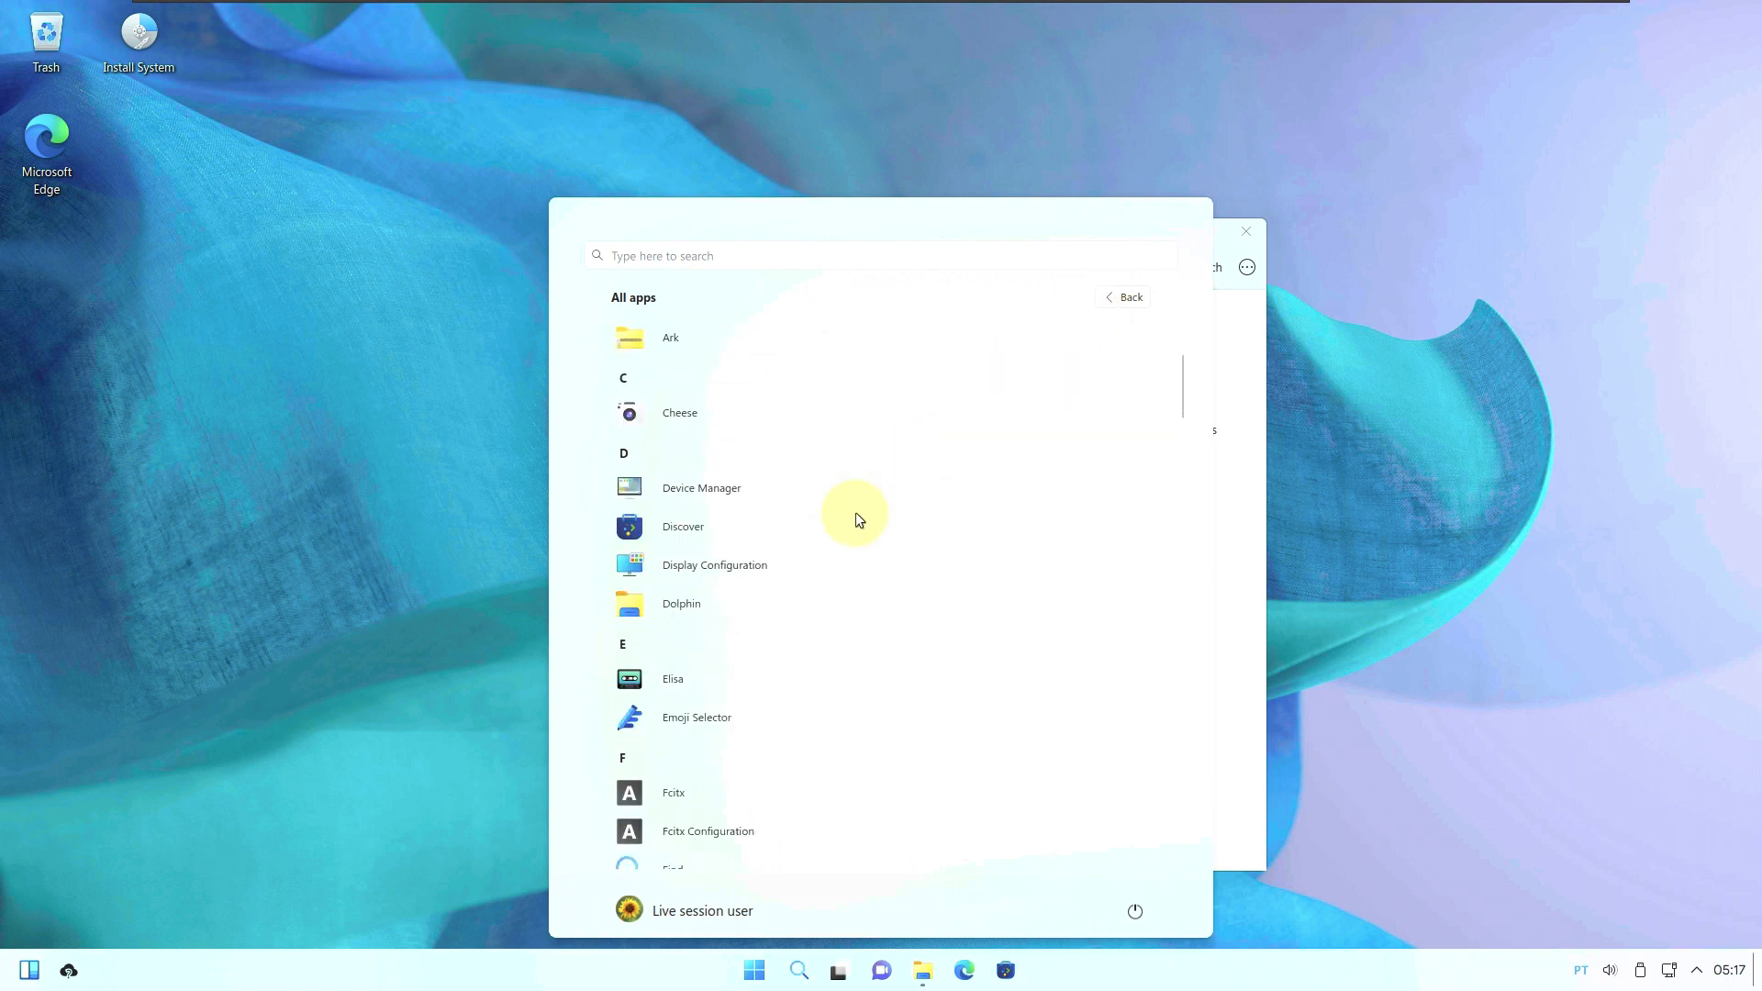
scroll(856, 519, down, 1)
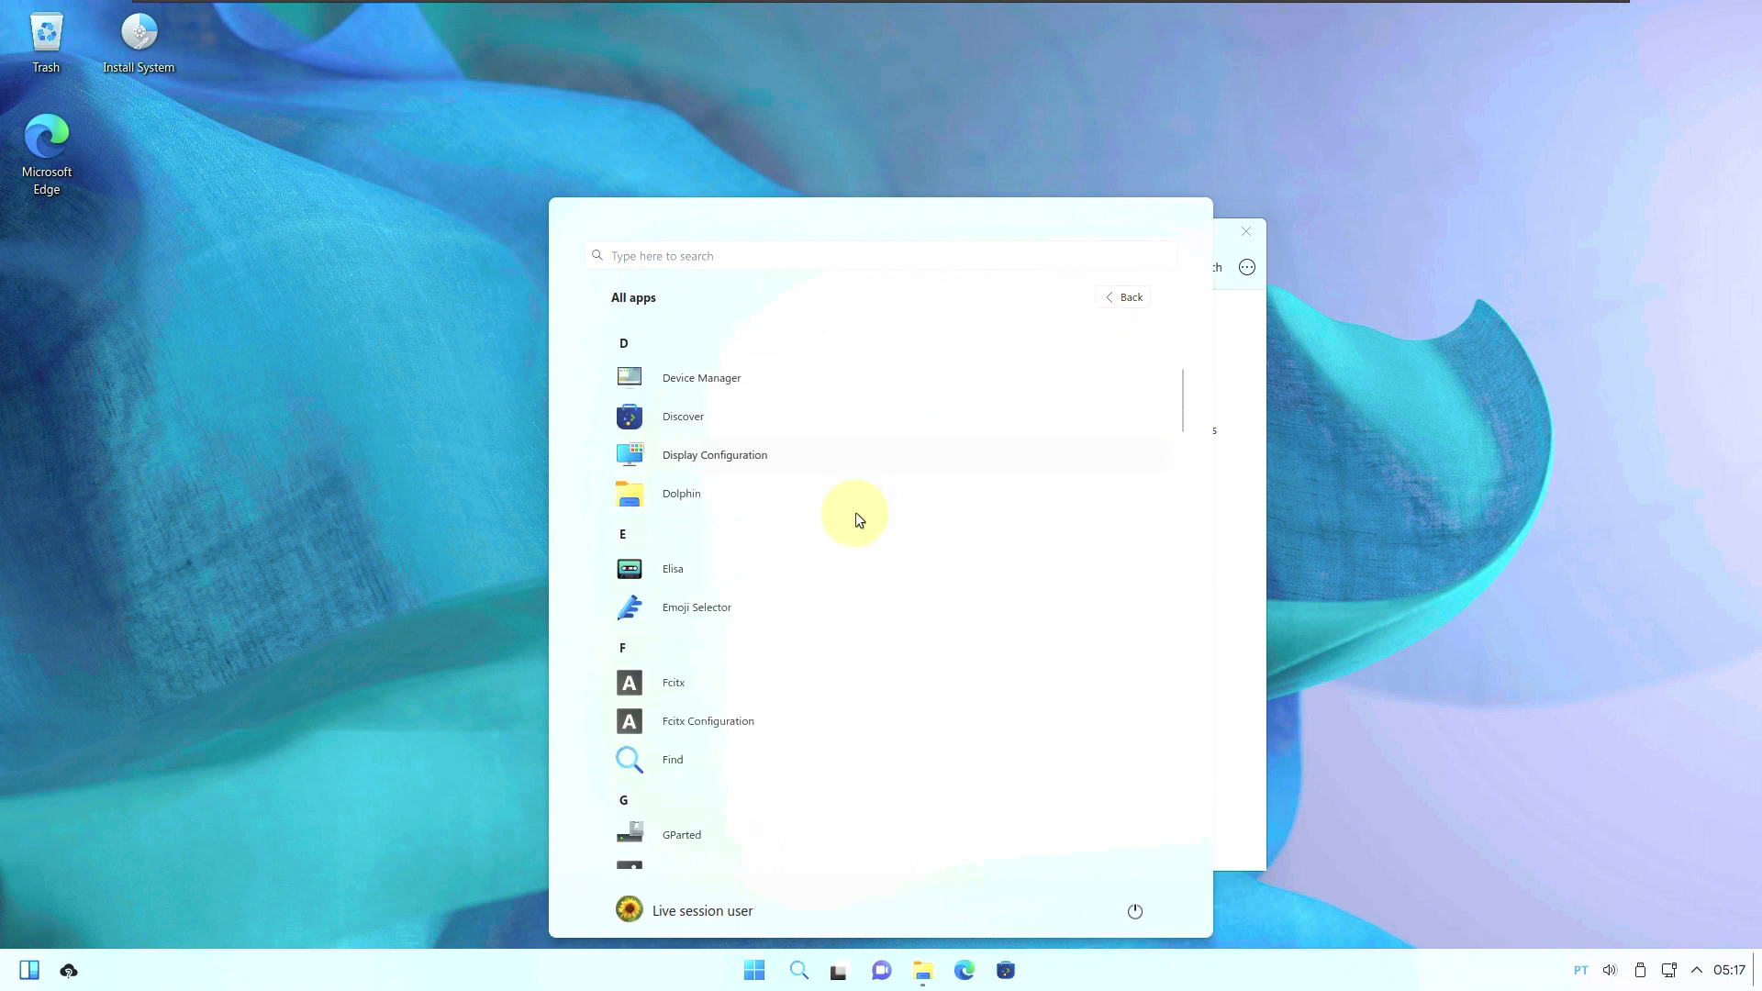
scroll(859, 519, down, 3)
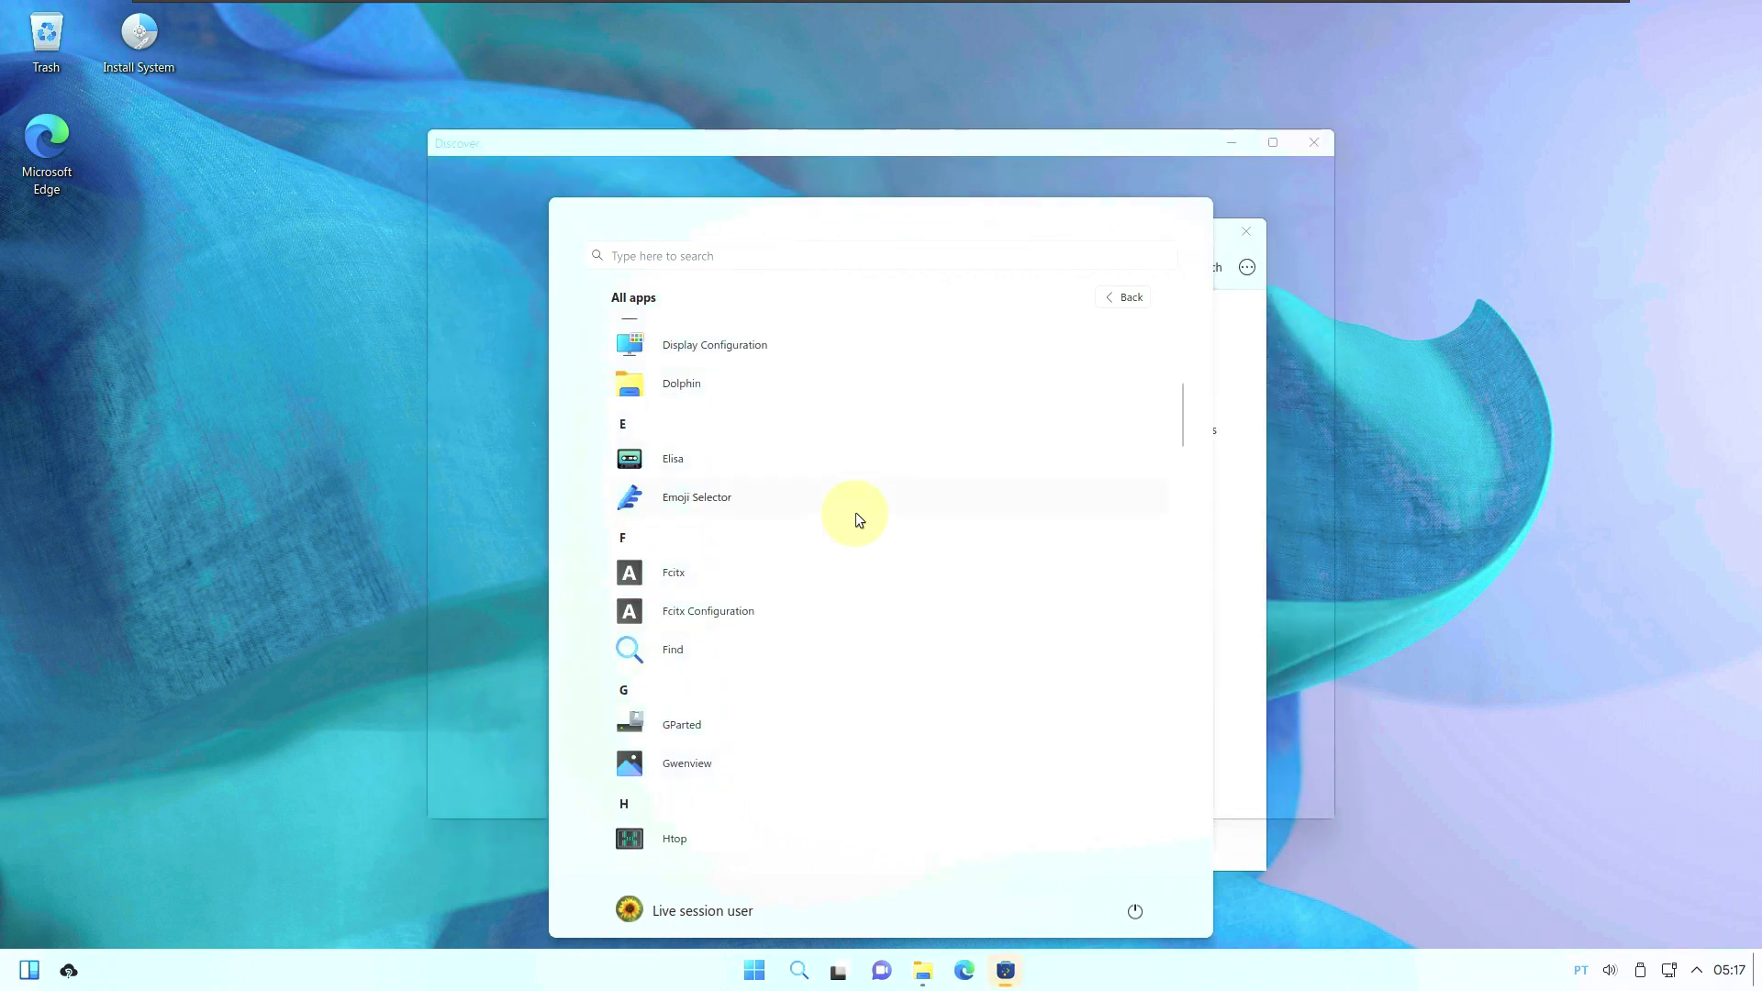
scroll(856, 516, down, 3)
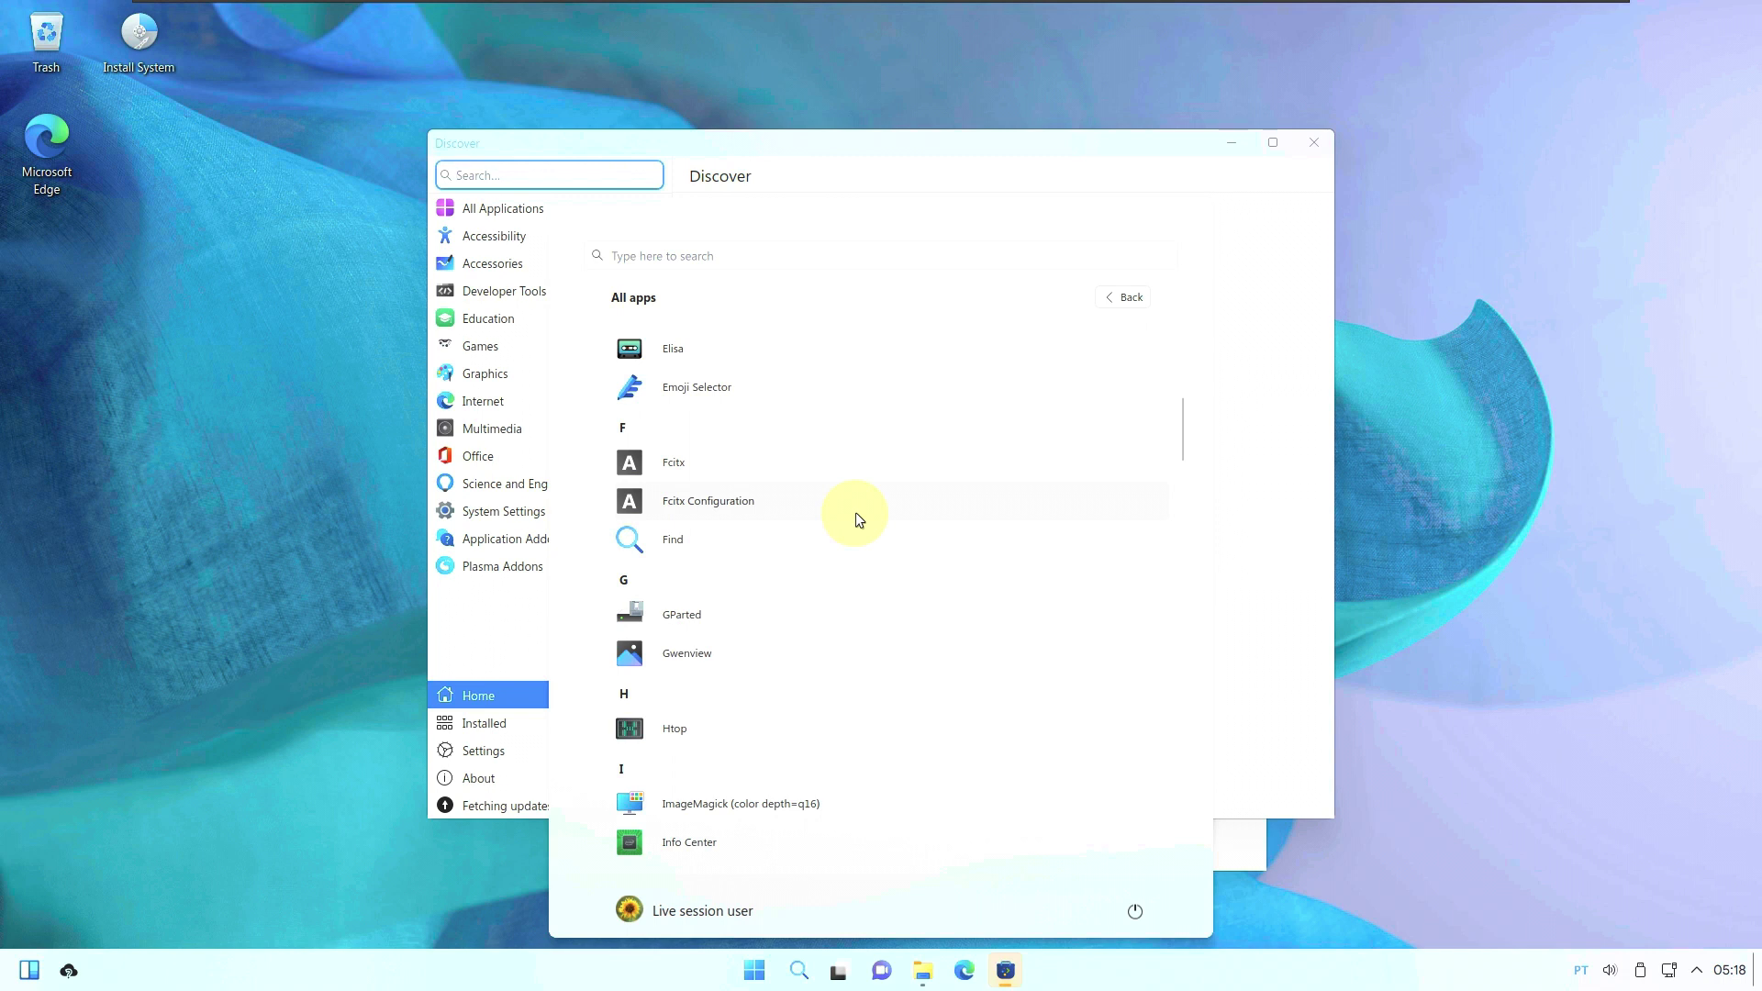
scroll(856, 515, down, 3)
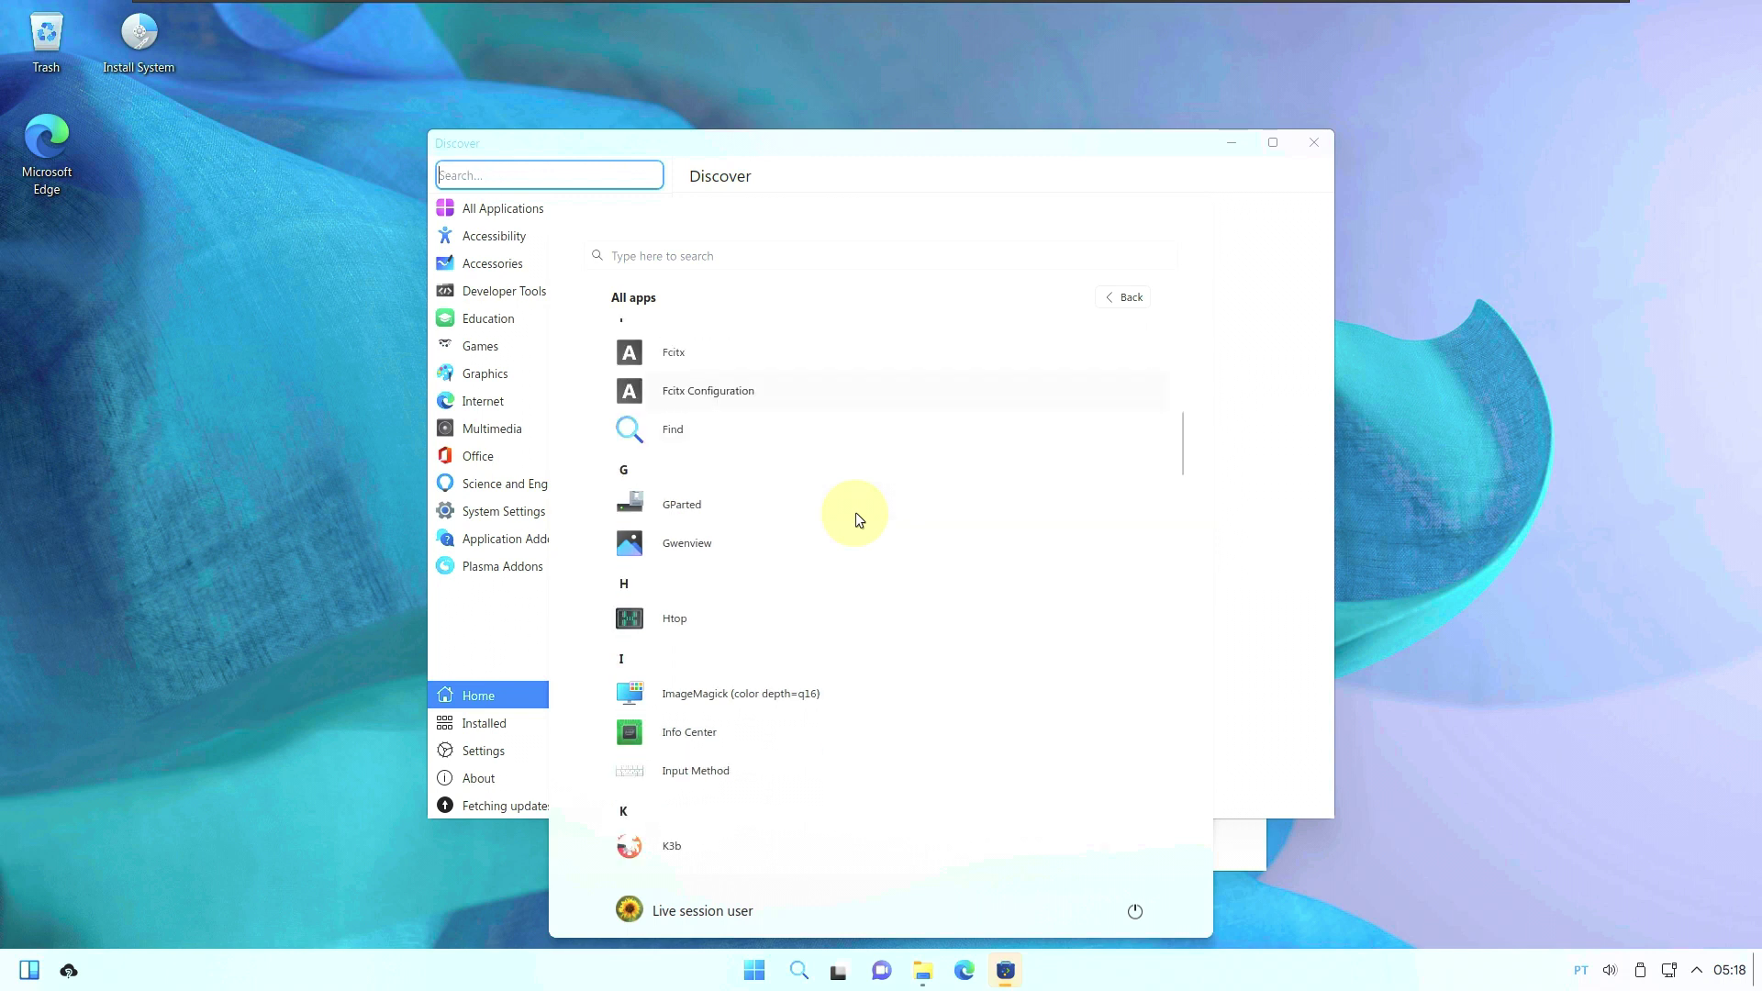
click(802, 542)
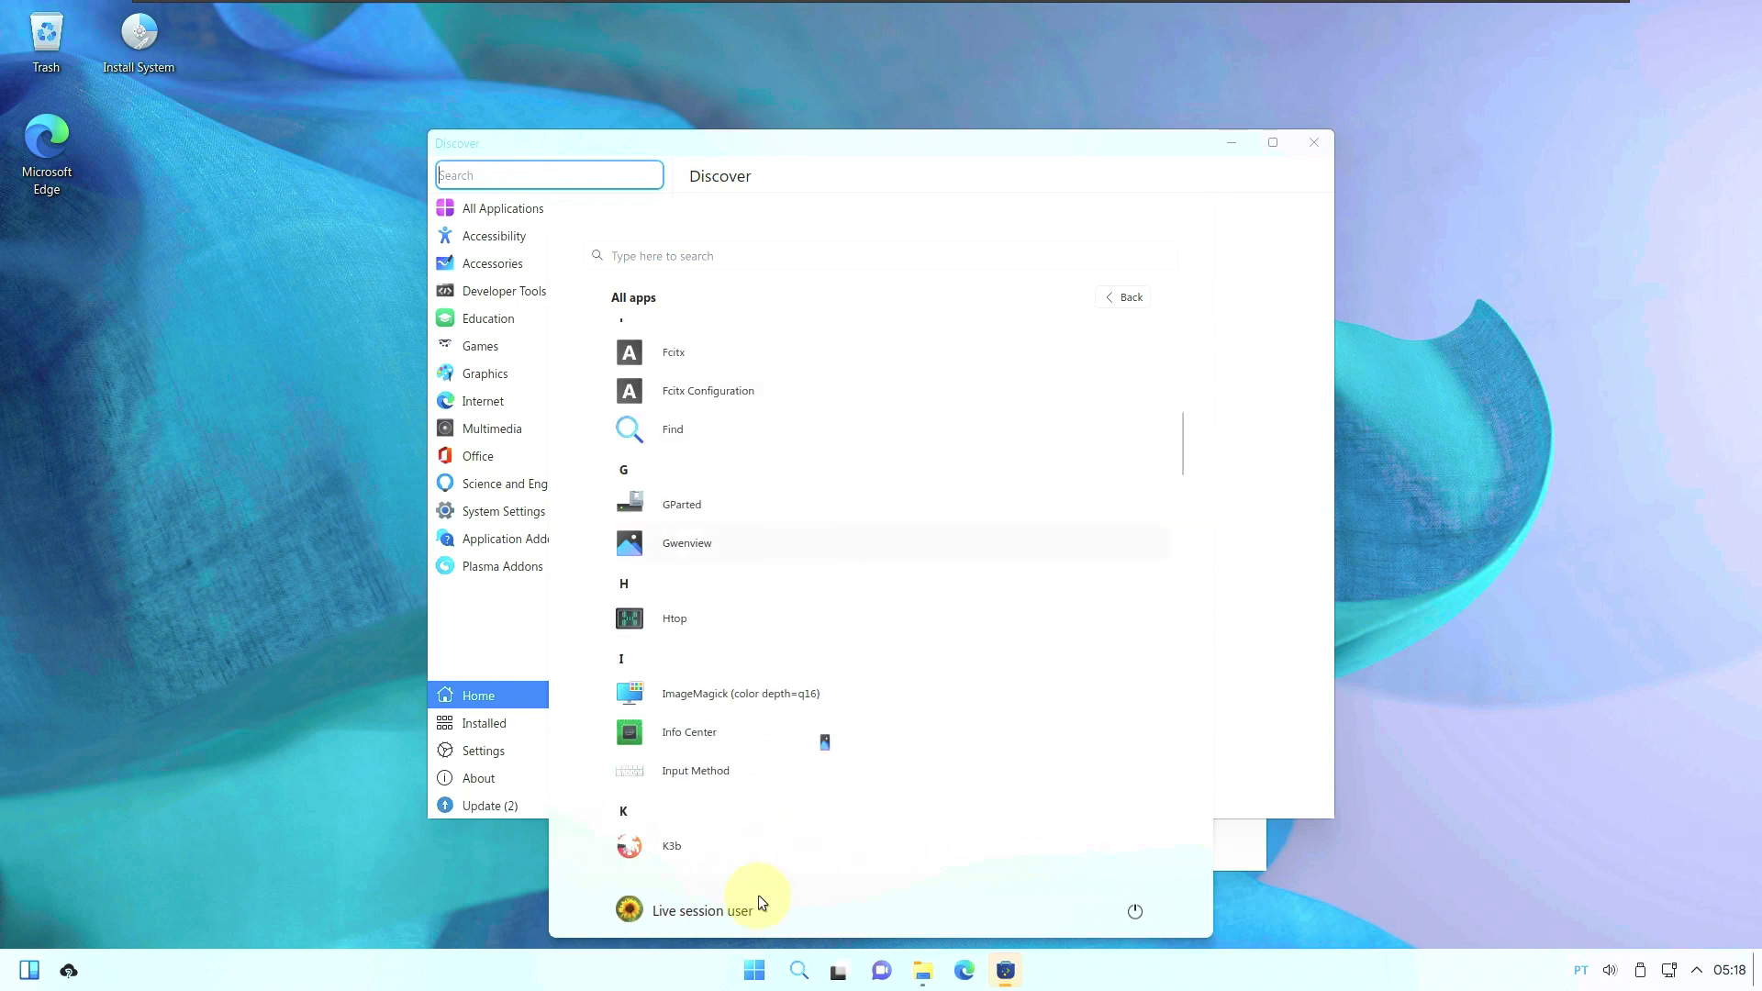
Open All apps in the Start menu and scroll down to the TeXInfo through Wubuntu entries.
click(747, 975)
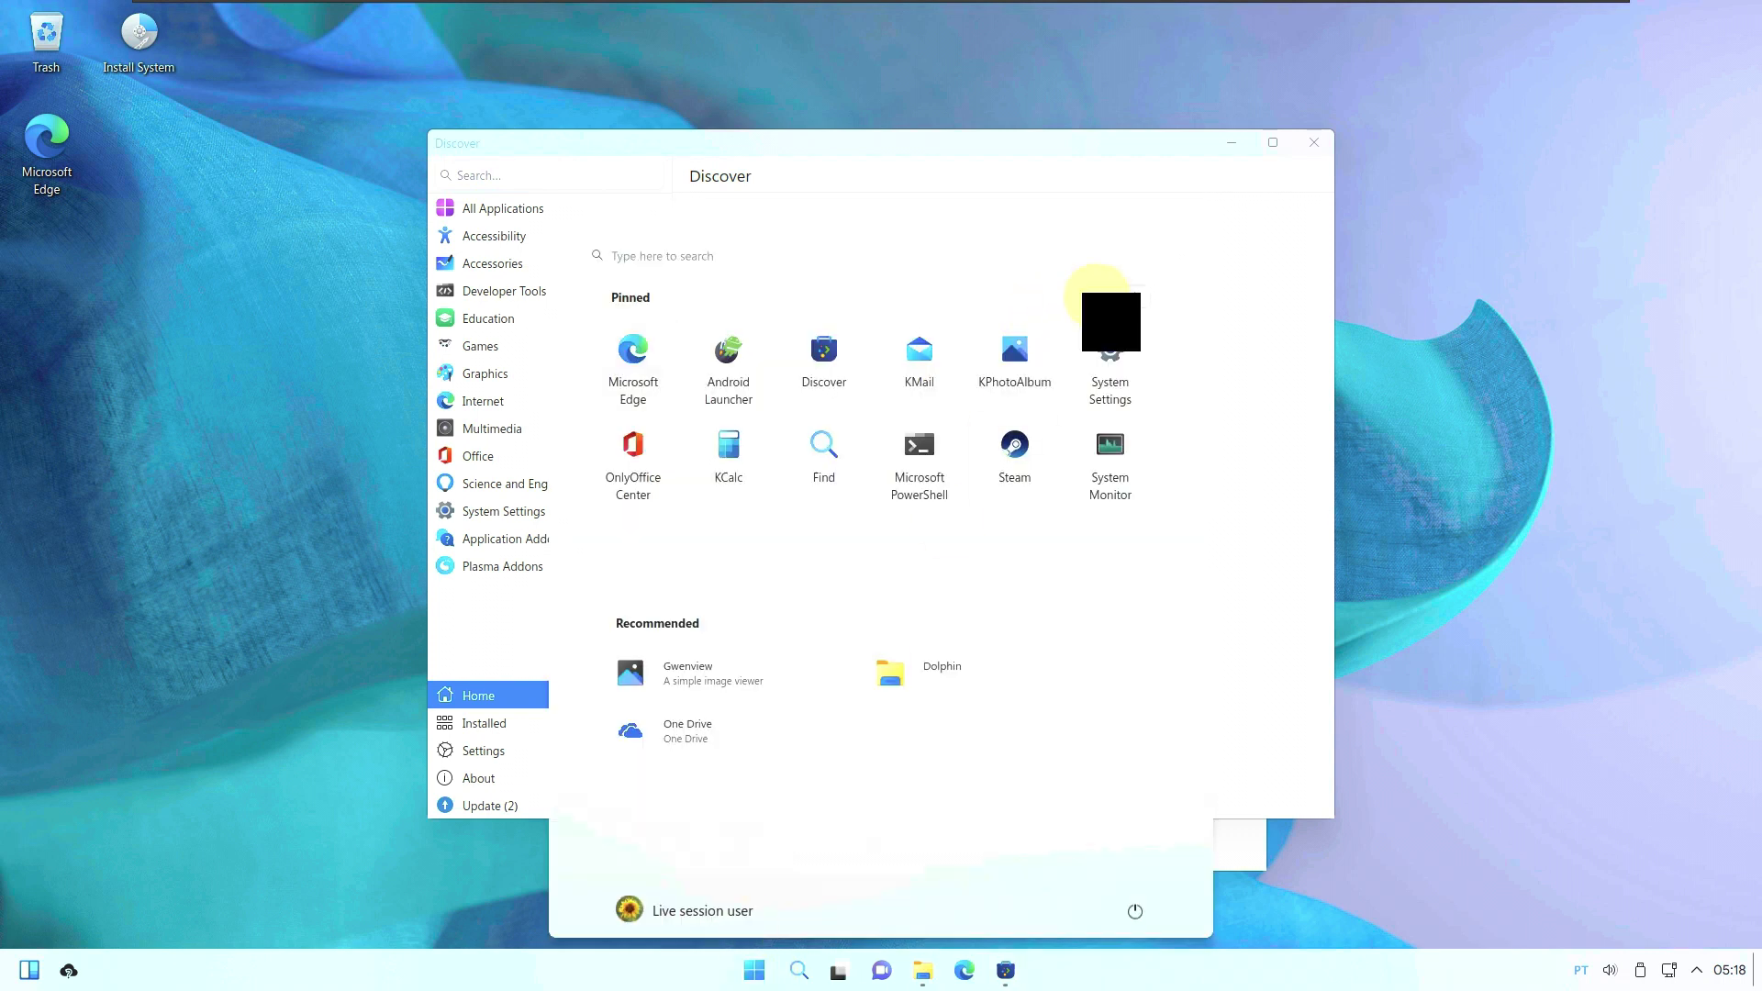
click(1109, 298)
scroll(872, 554, down, 10)
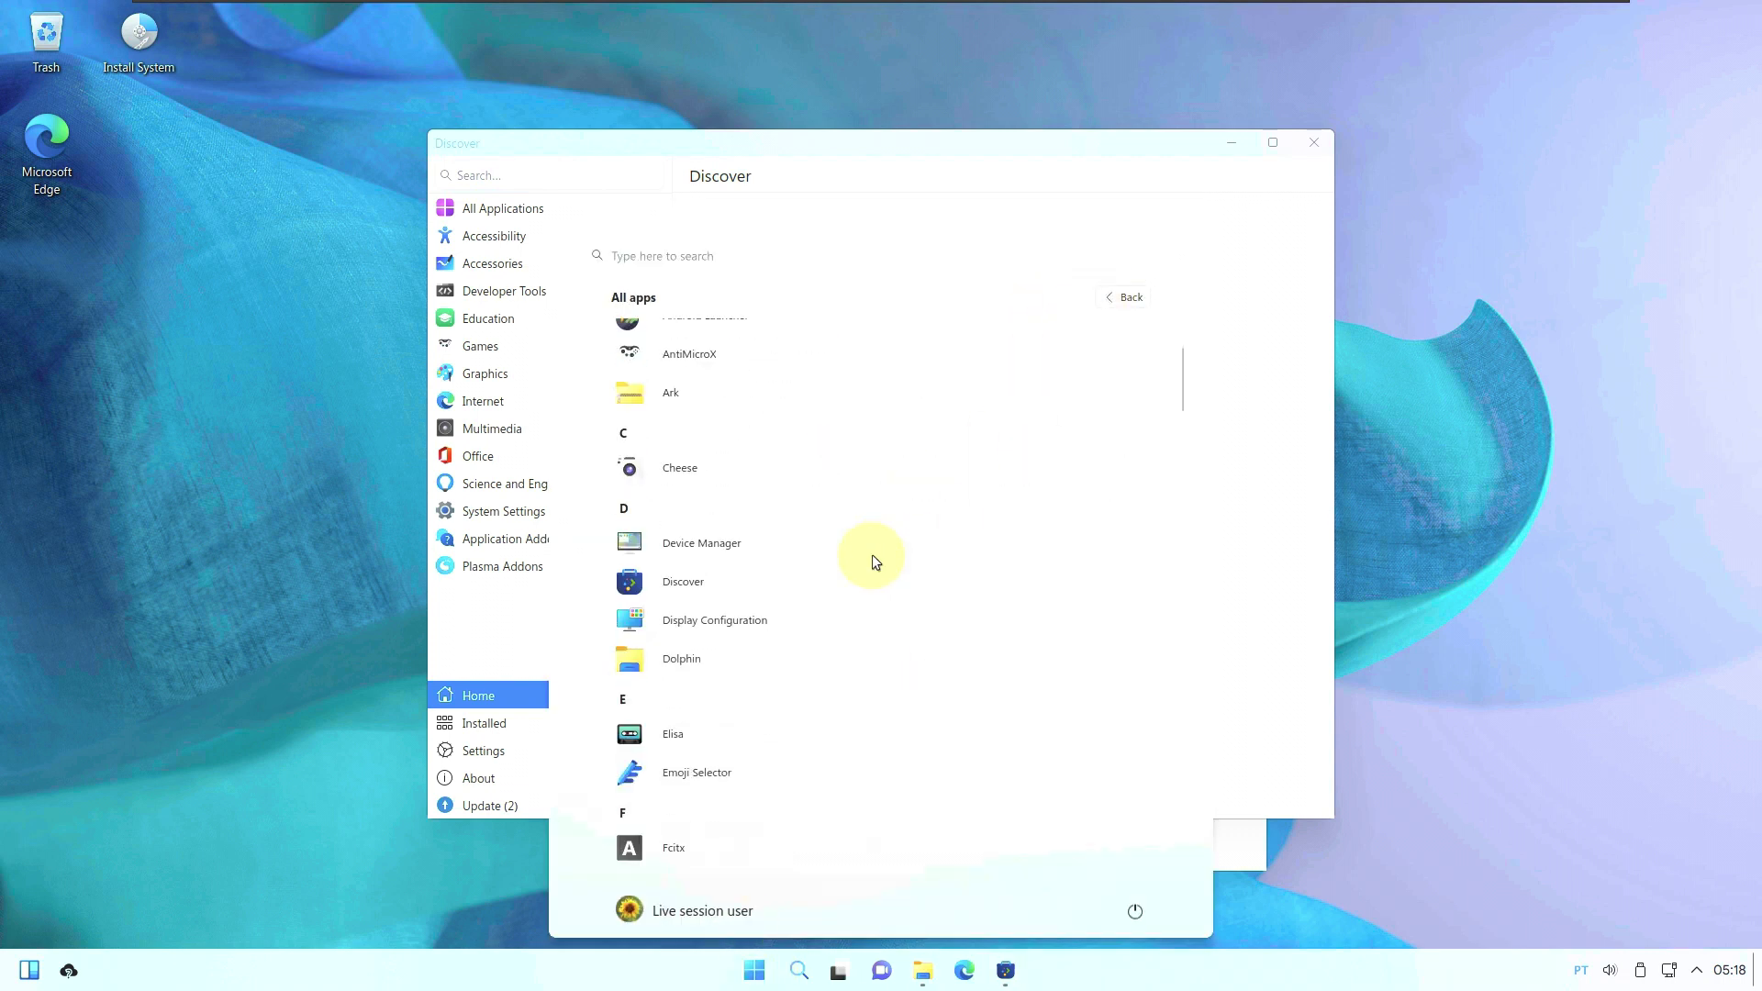
scroll(872, 555, down, 5)
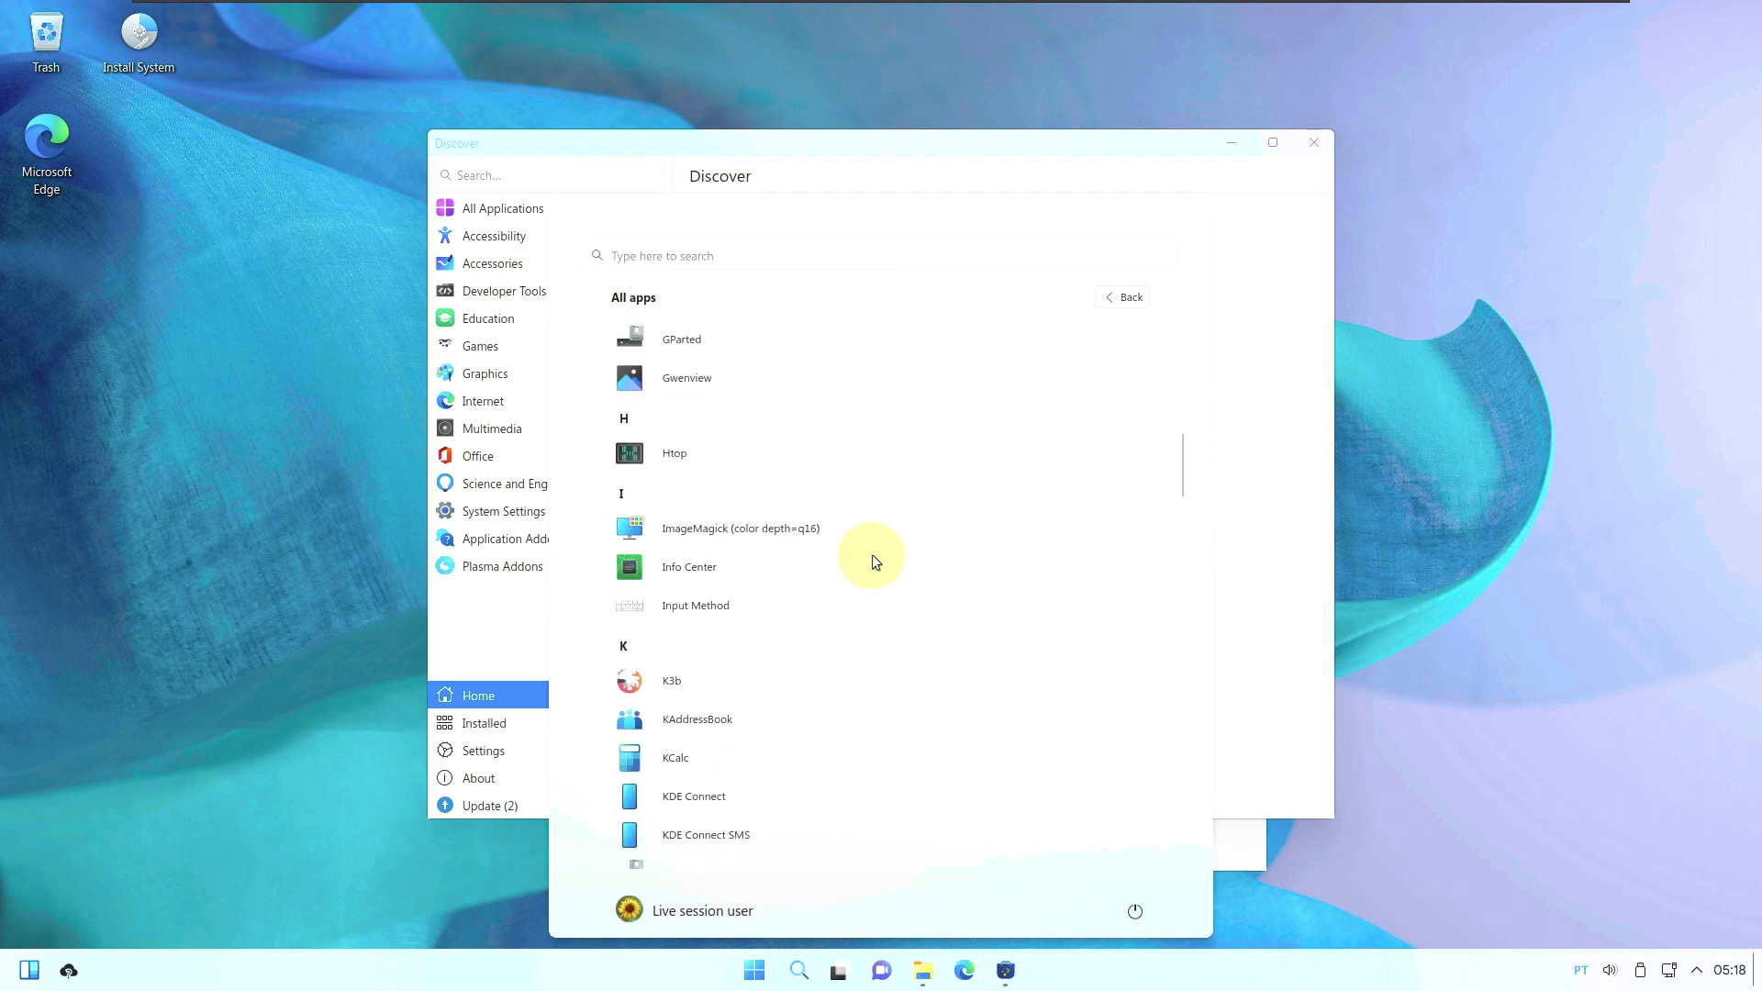
scroll(872, 555, down, 10)
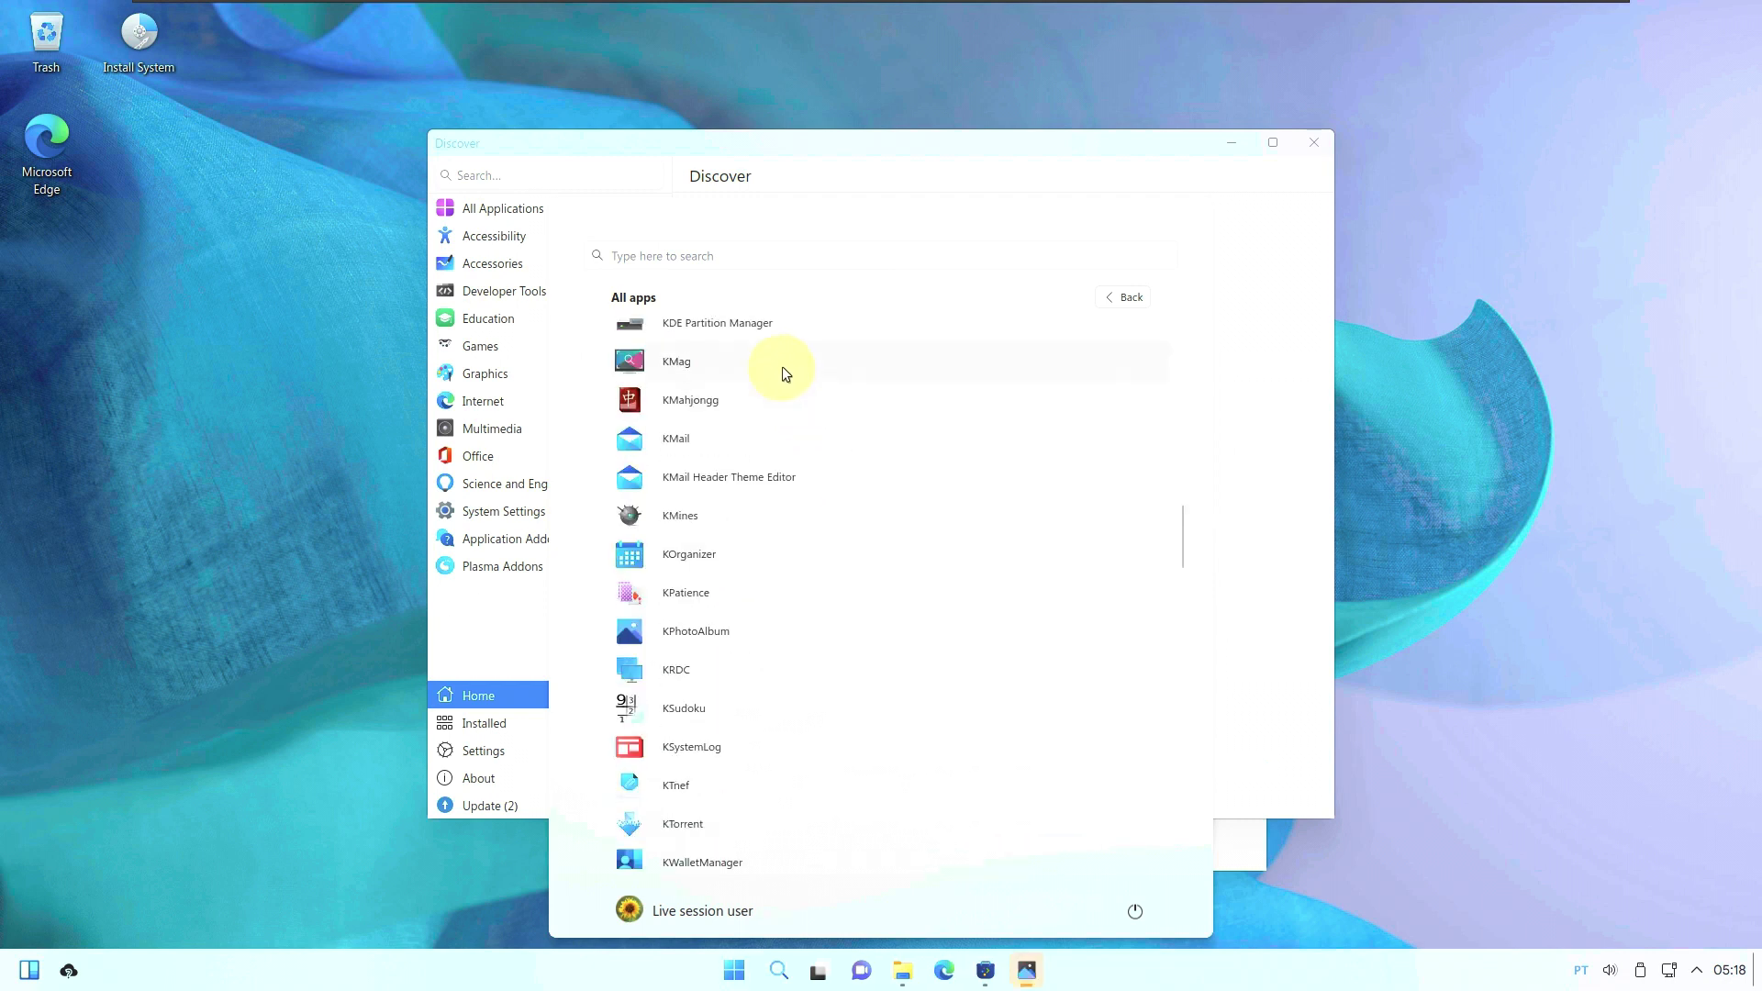
scroll(777, 470, down, 3)
scroll(785, 500, down, 1)
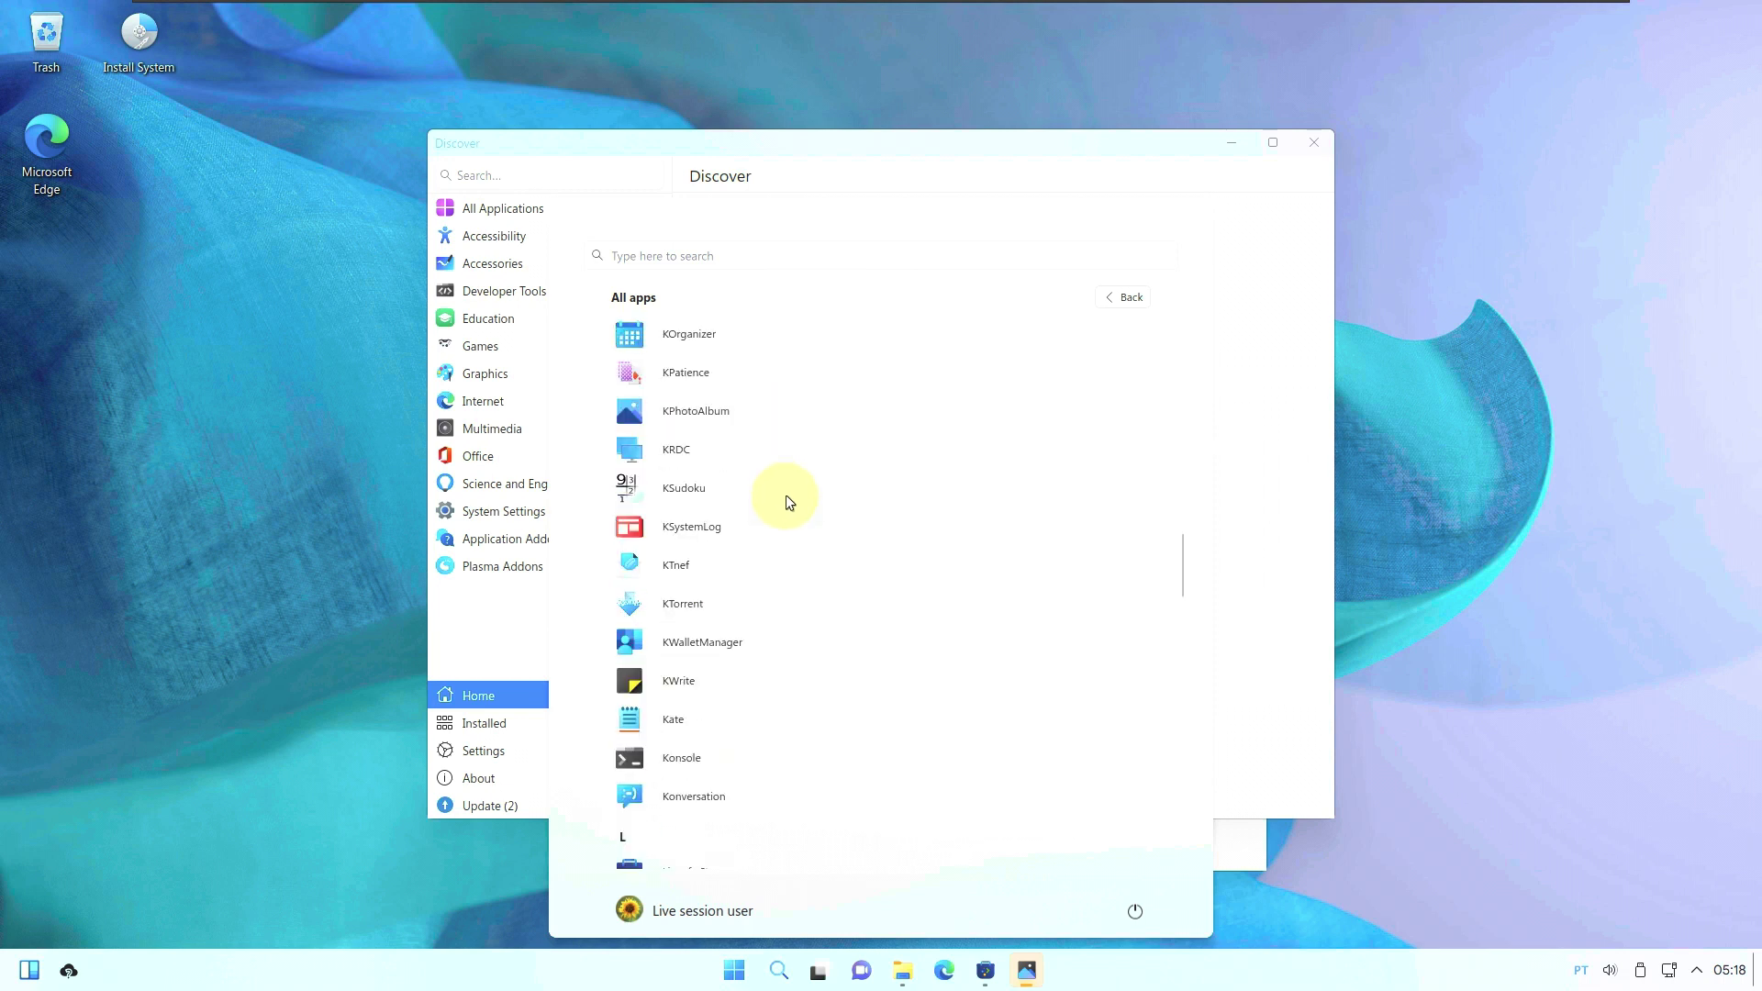
scroll(786, 500, down, 9)
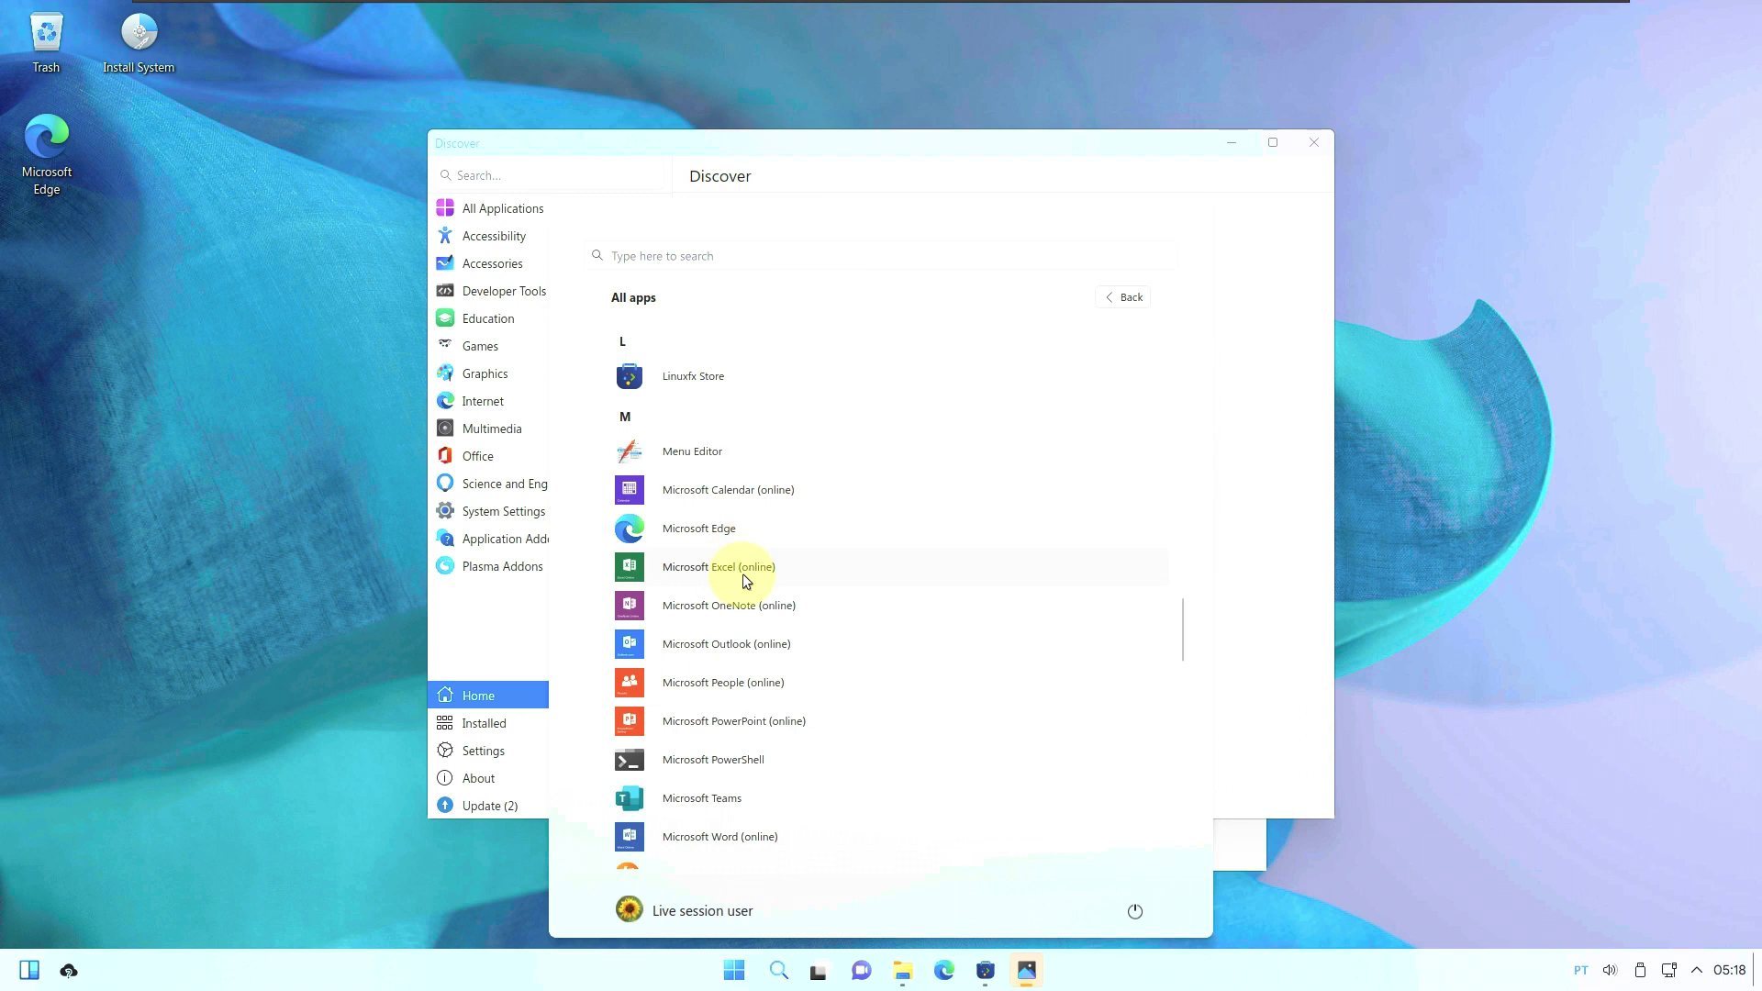
scroll(824, 586, down, 7)
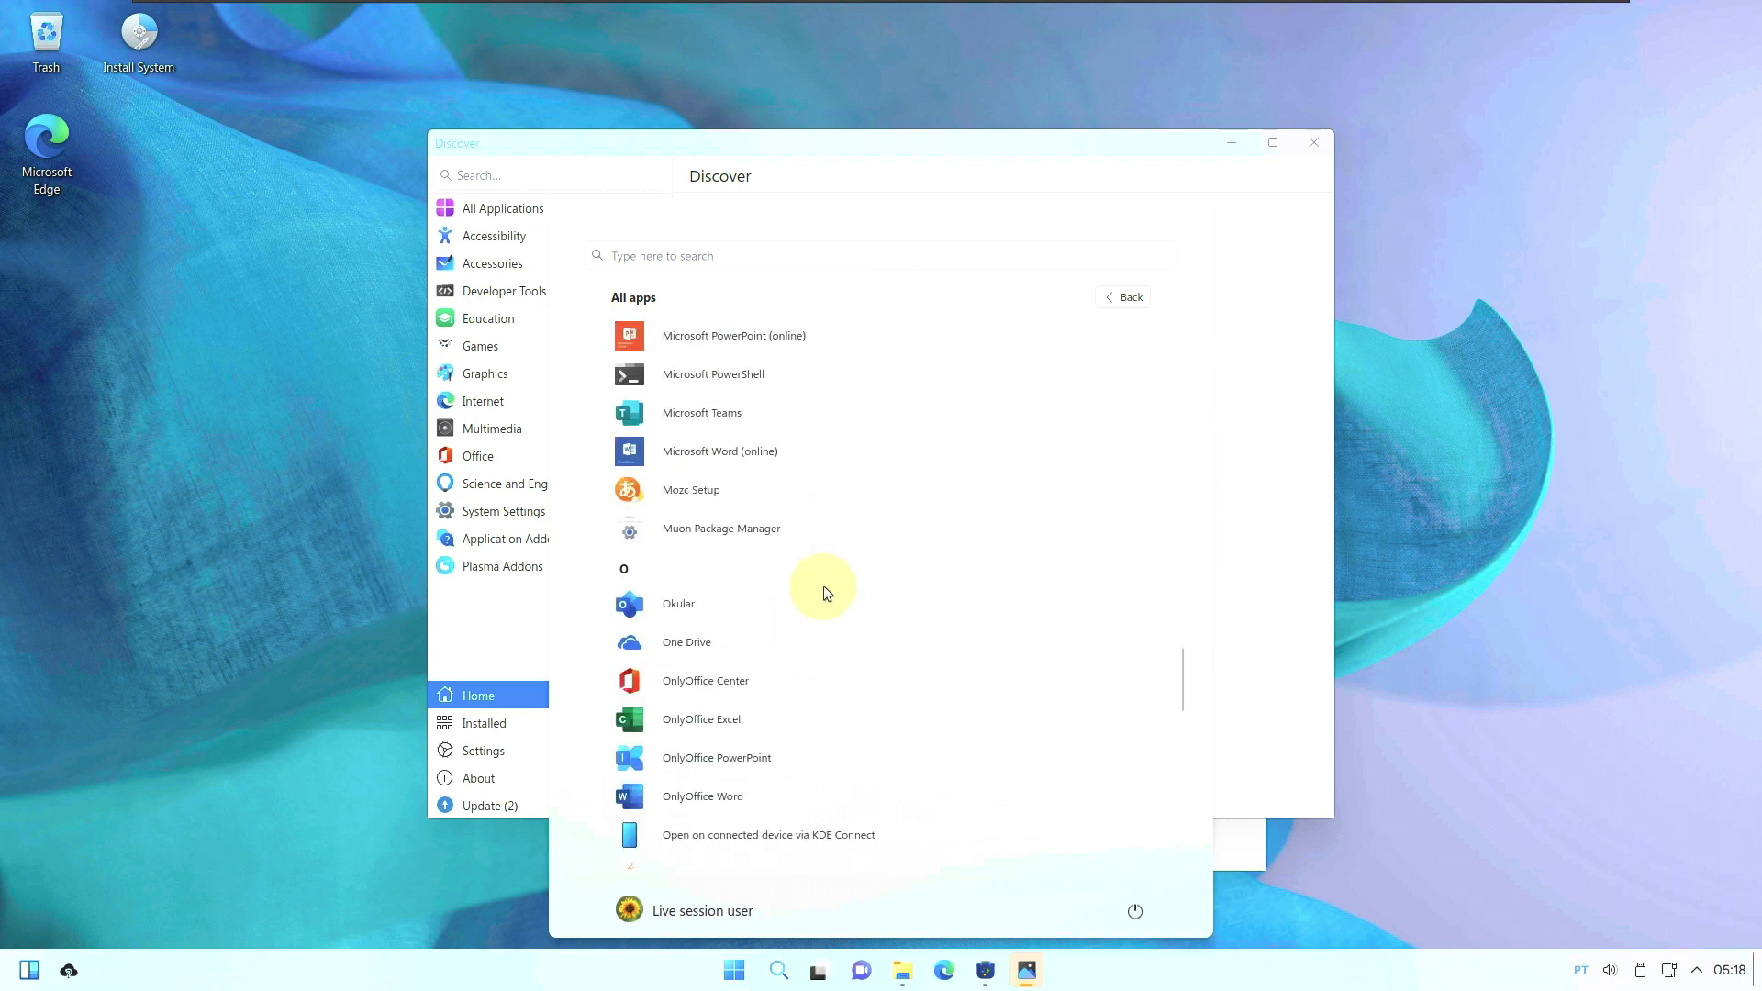
scroll(824, 588, down, 9)
scroll(823, 592, down, 1)
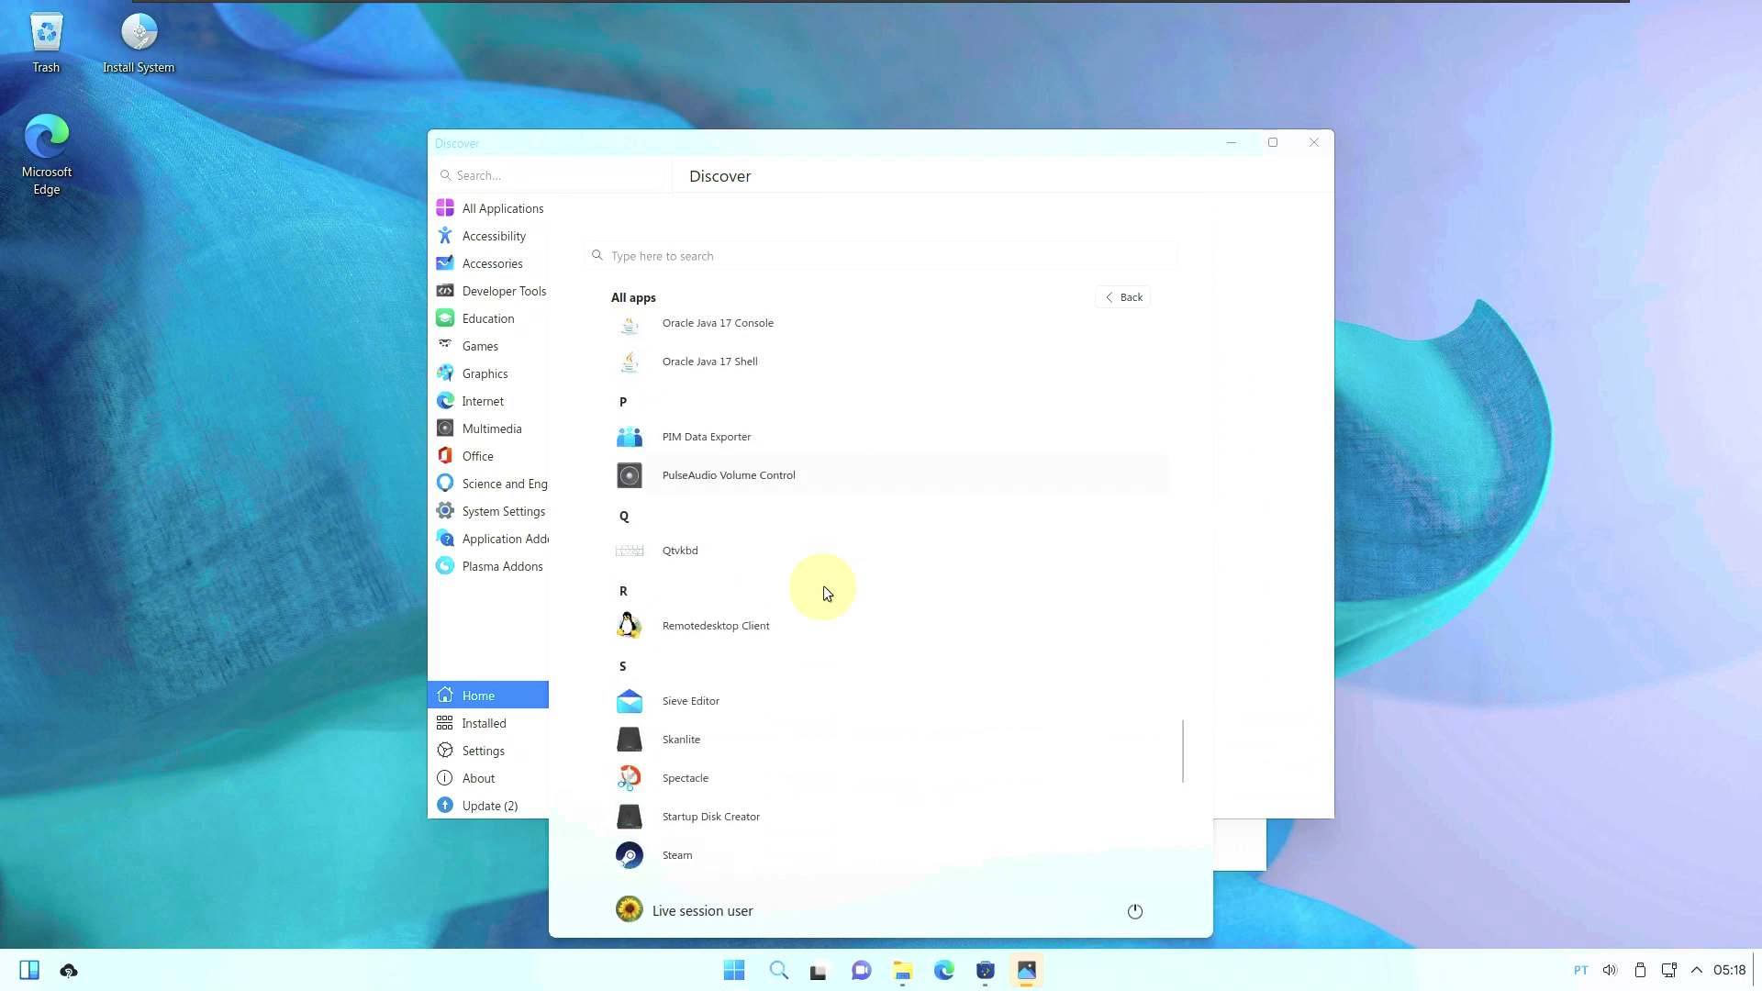
scroll(824, 592, down, 4)
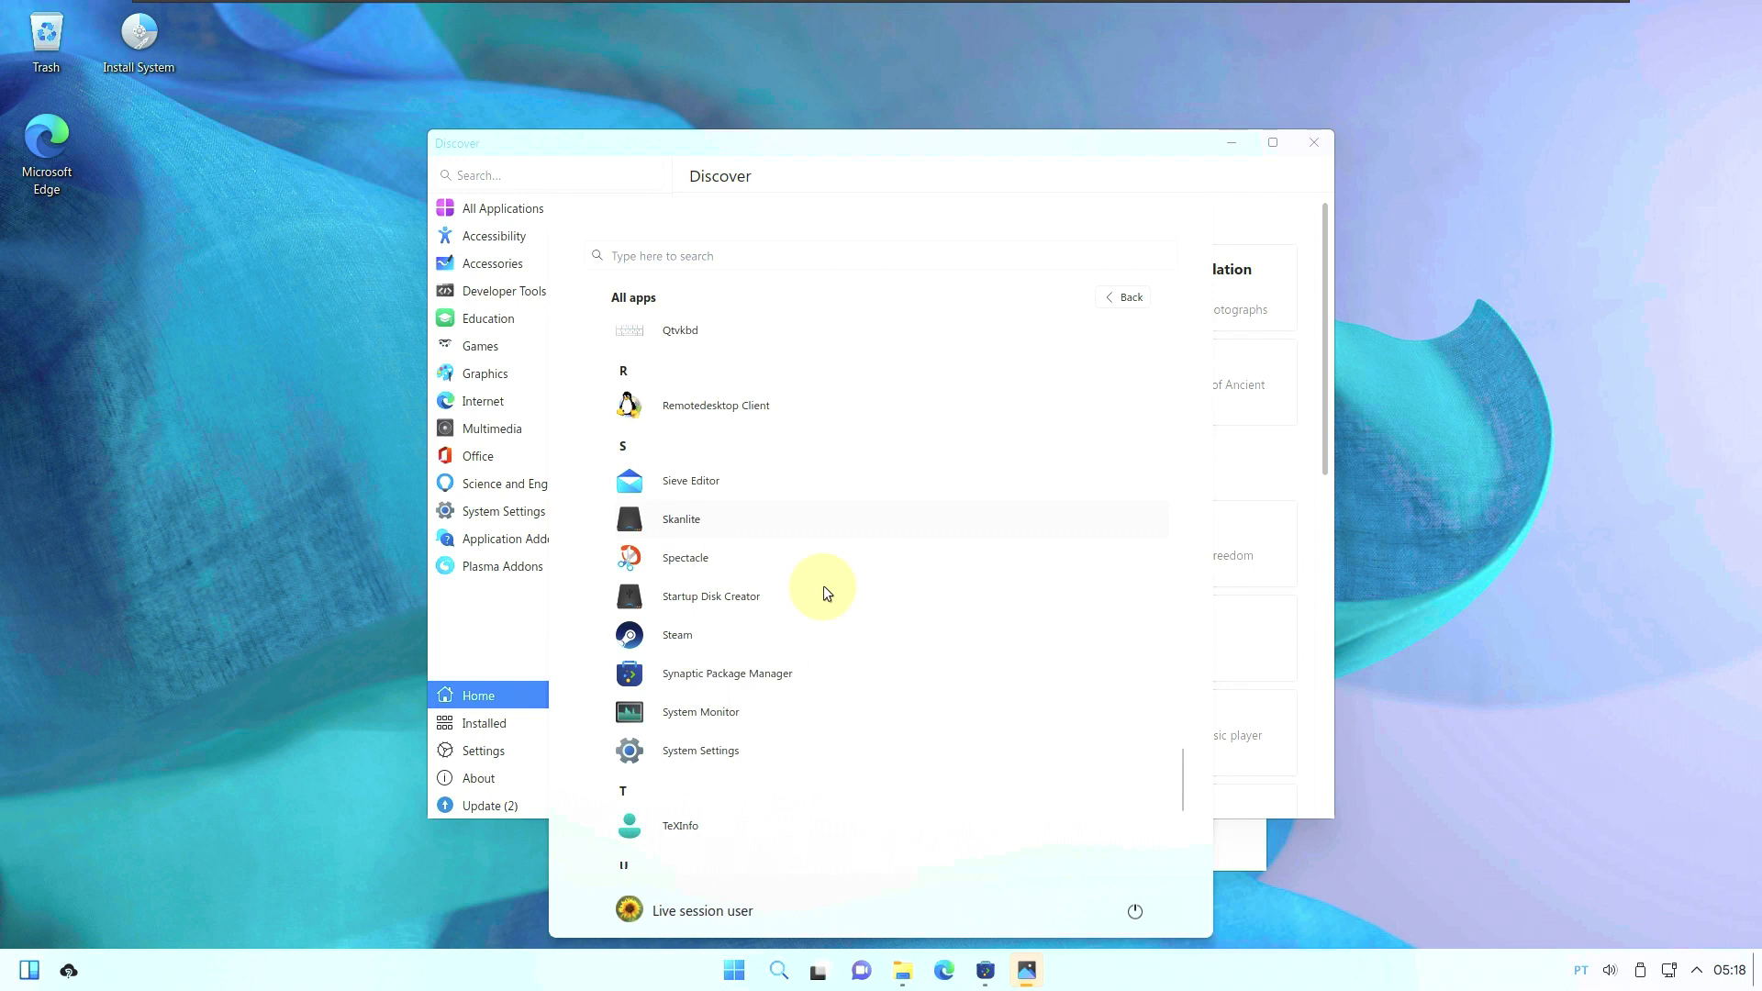
scroll(824, 592, down, 1)
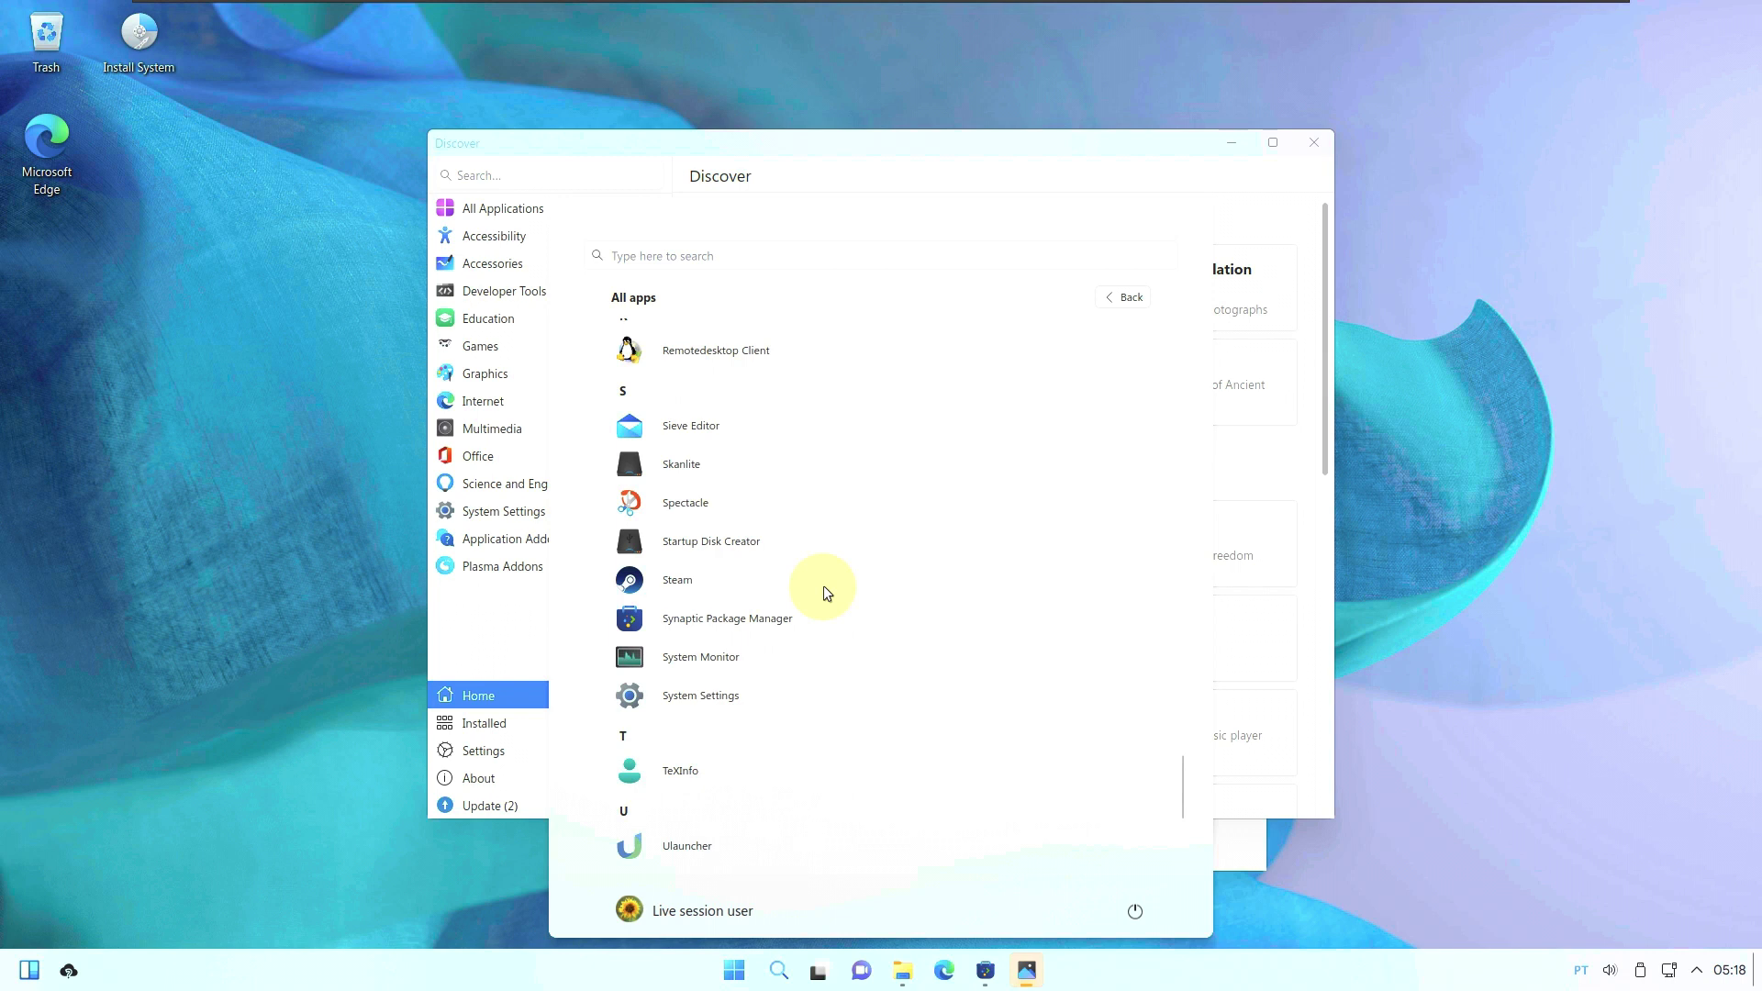
scroll(823, 592, down, 3)
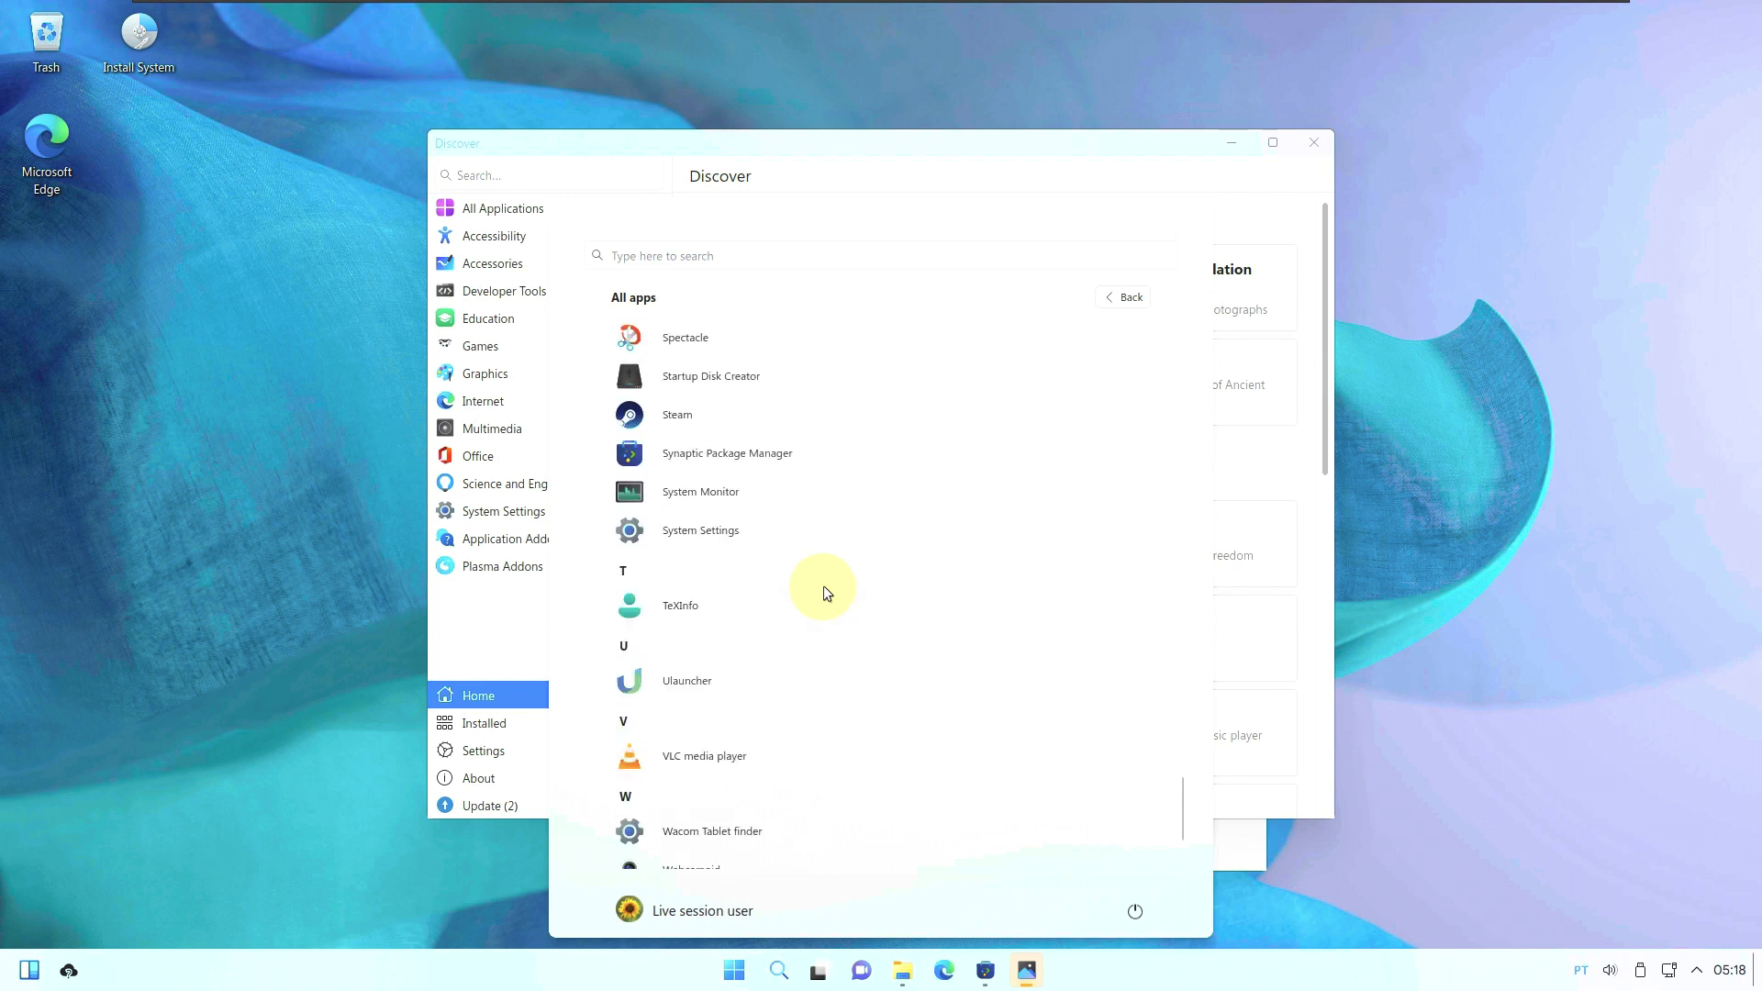
scroll(824, 592, down, 3)
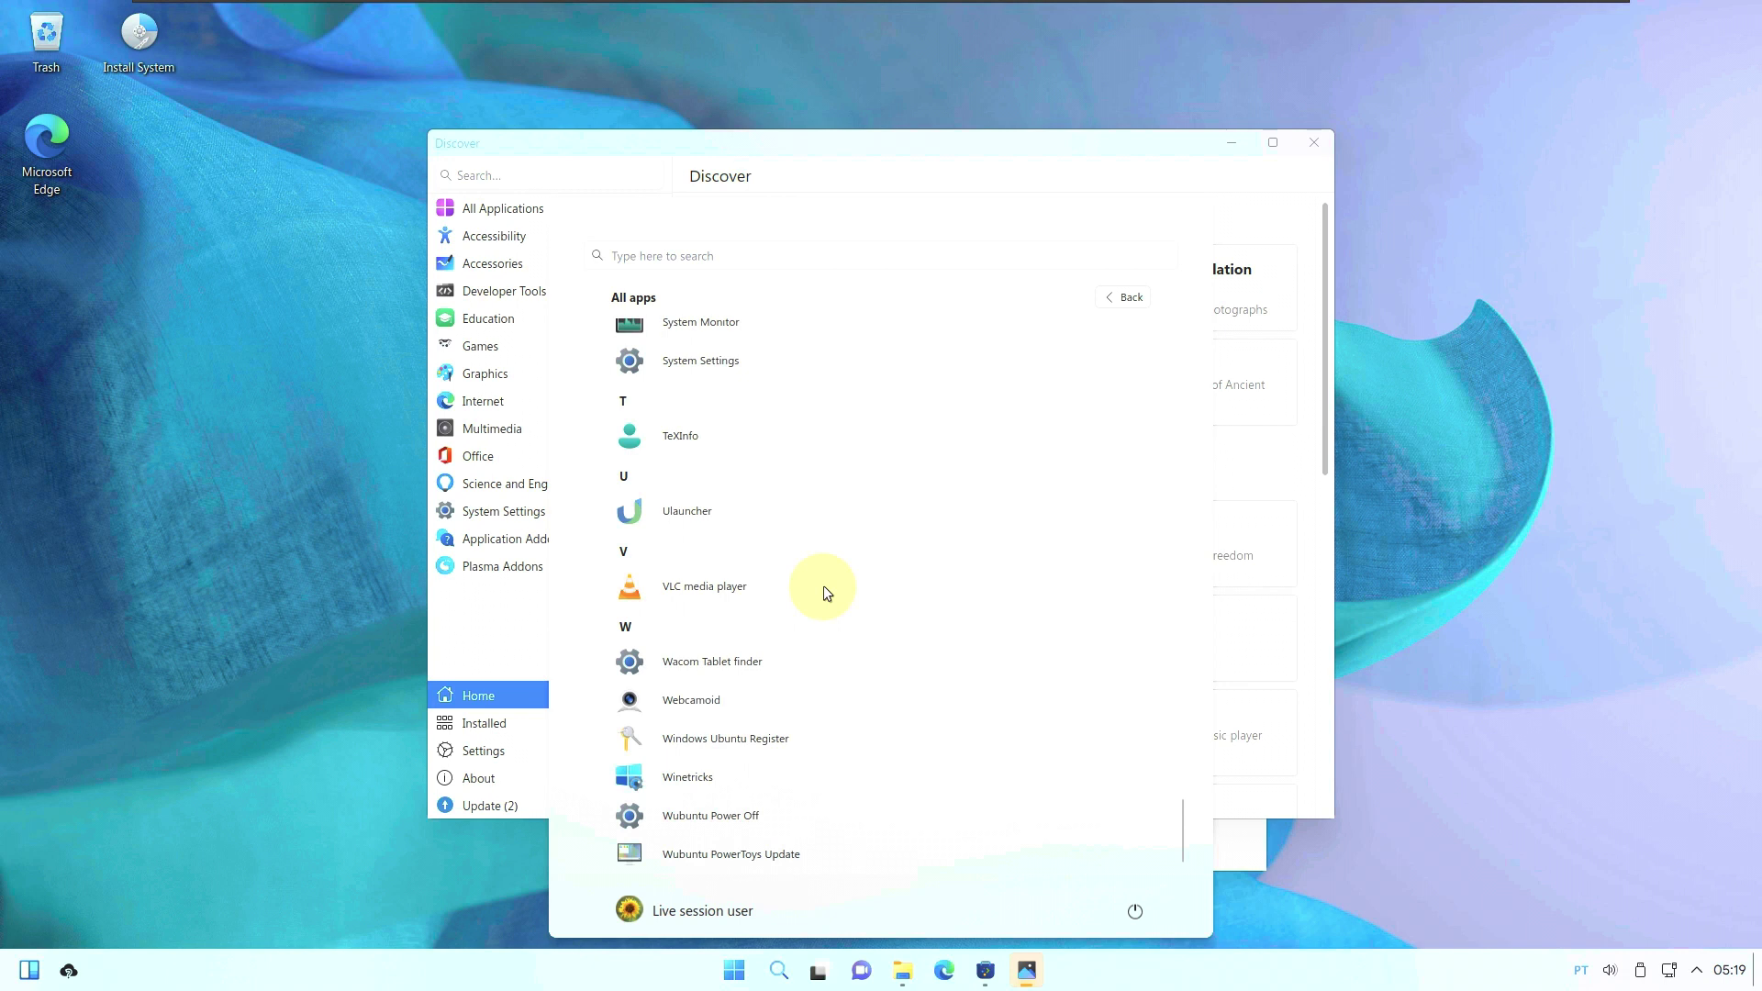
scroll(776, 780, down, 2)
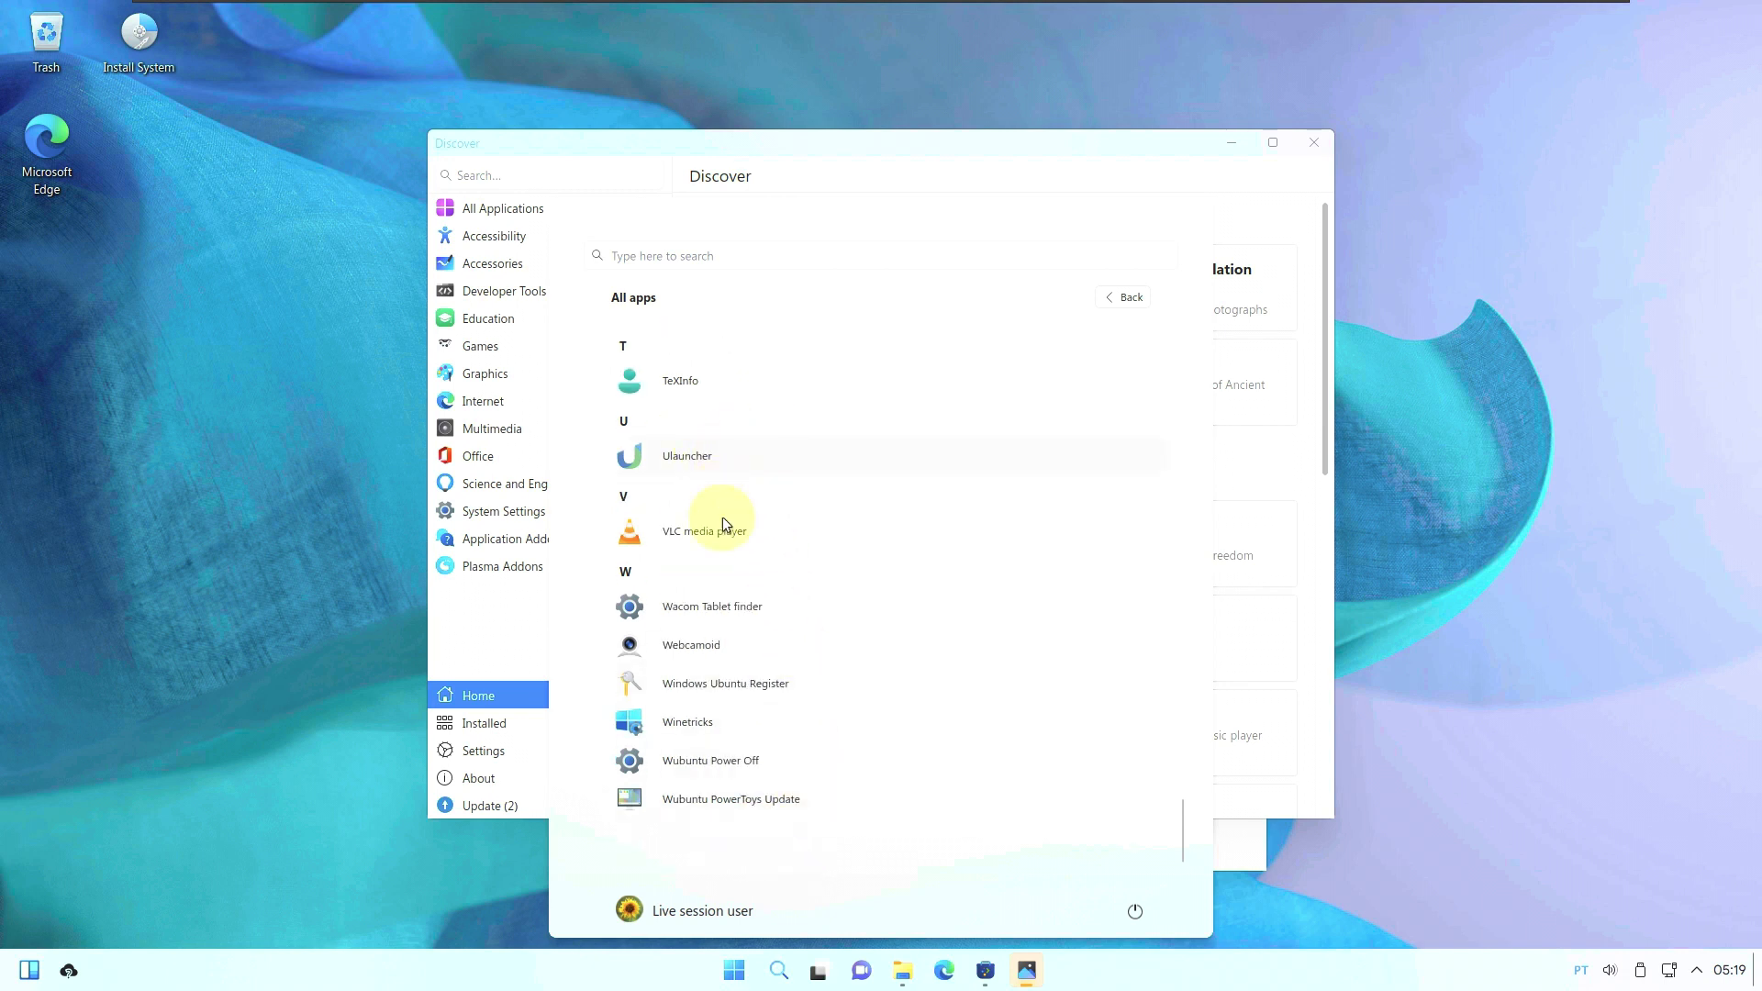
Launch VLC media player and reopen the Start menu's All apps list.
click(746, 530)
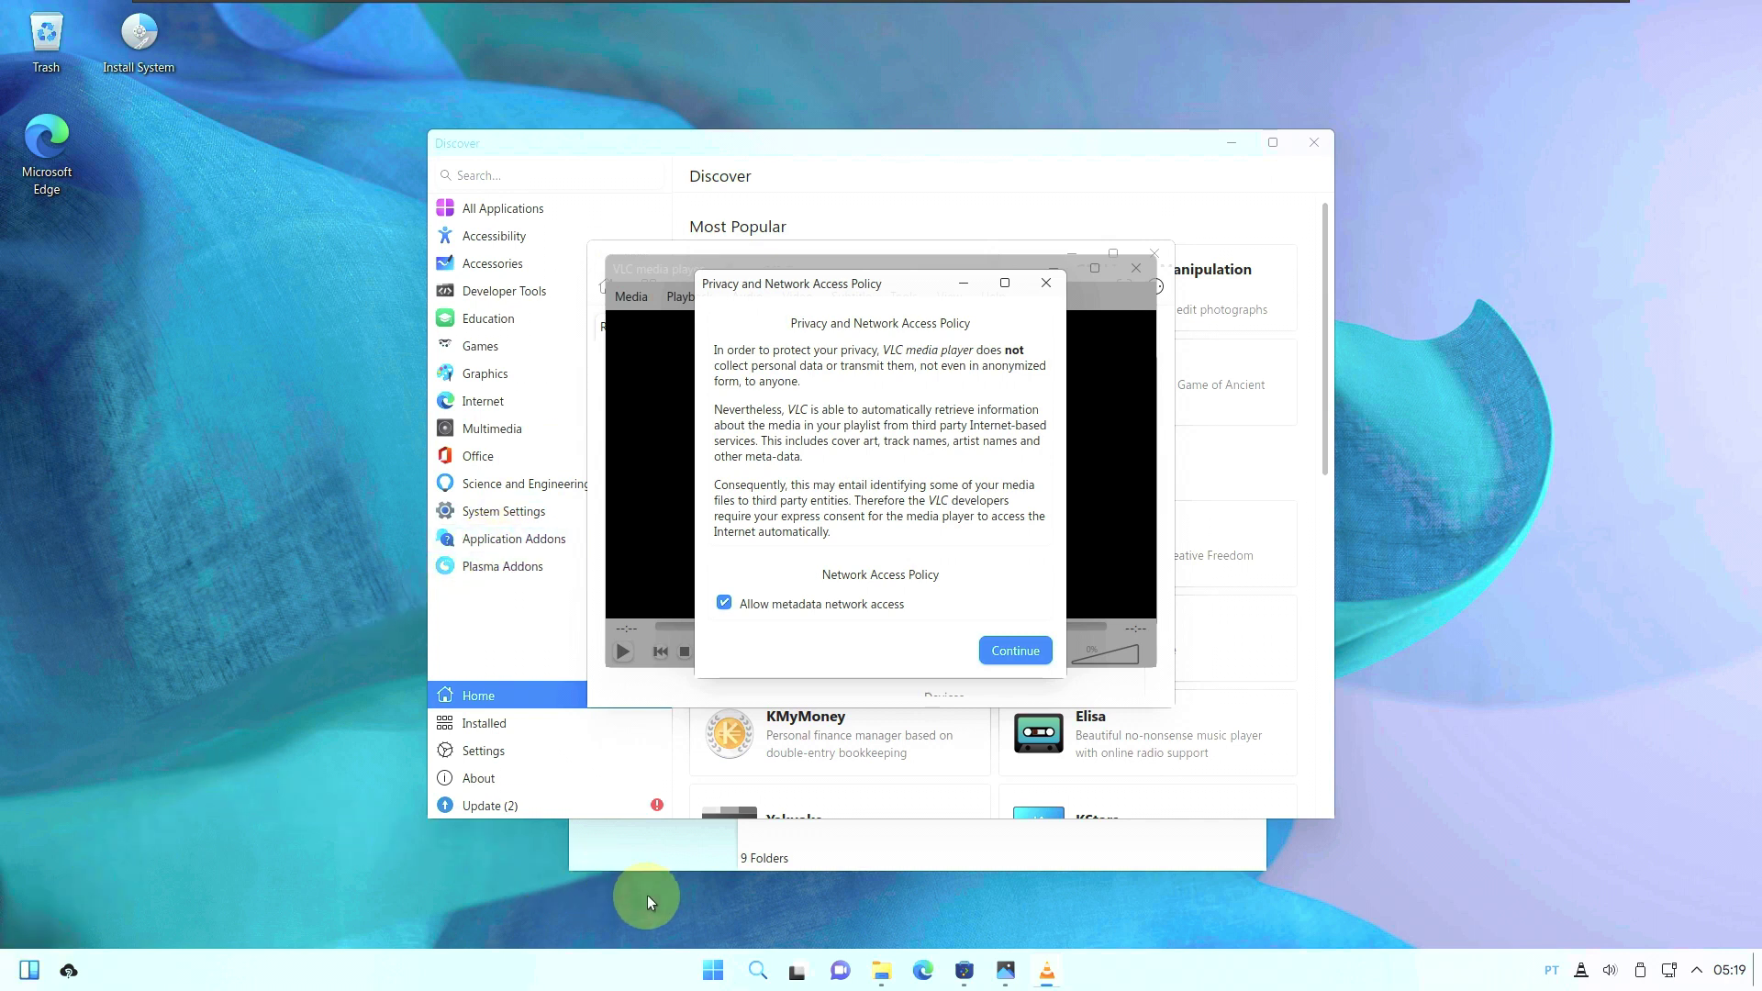
click(711, 970)
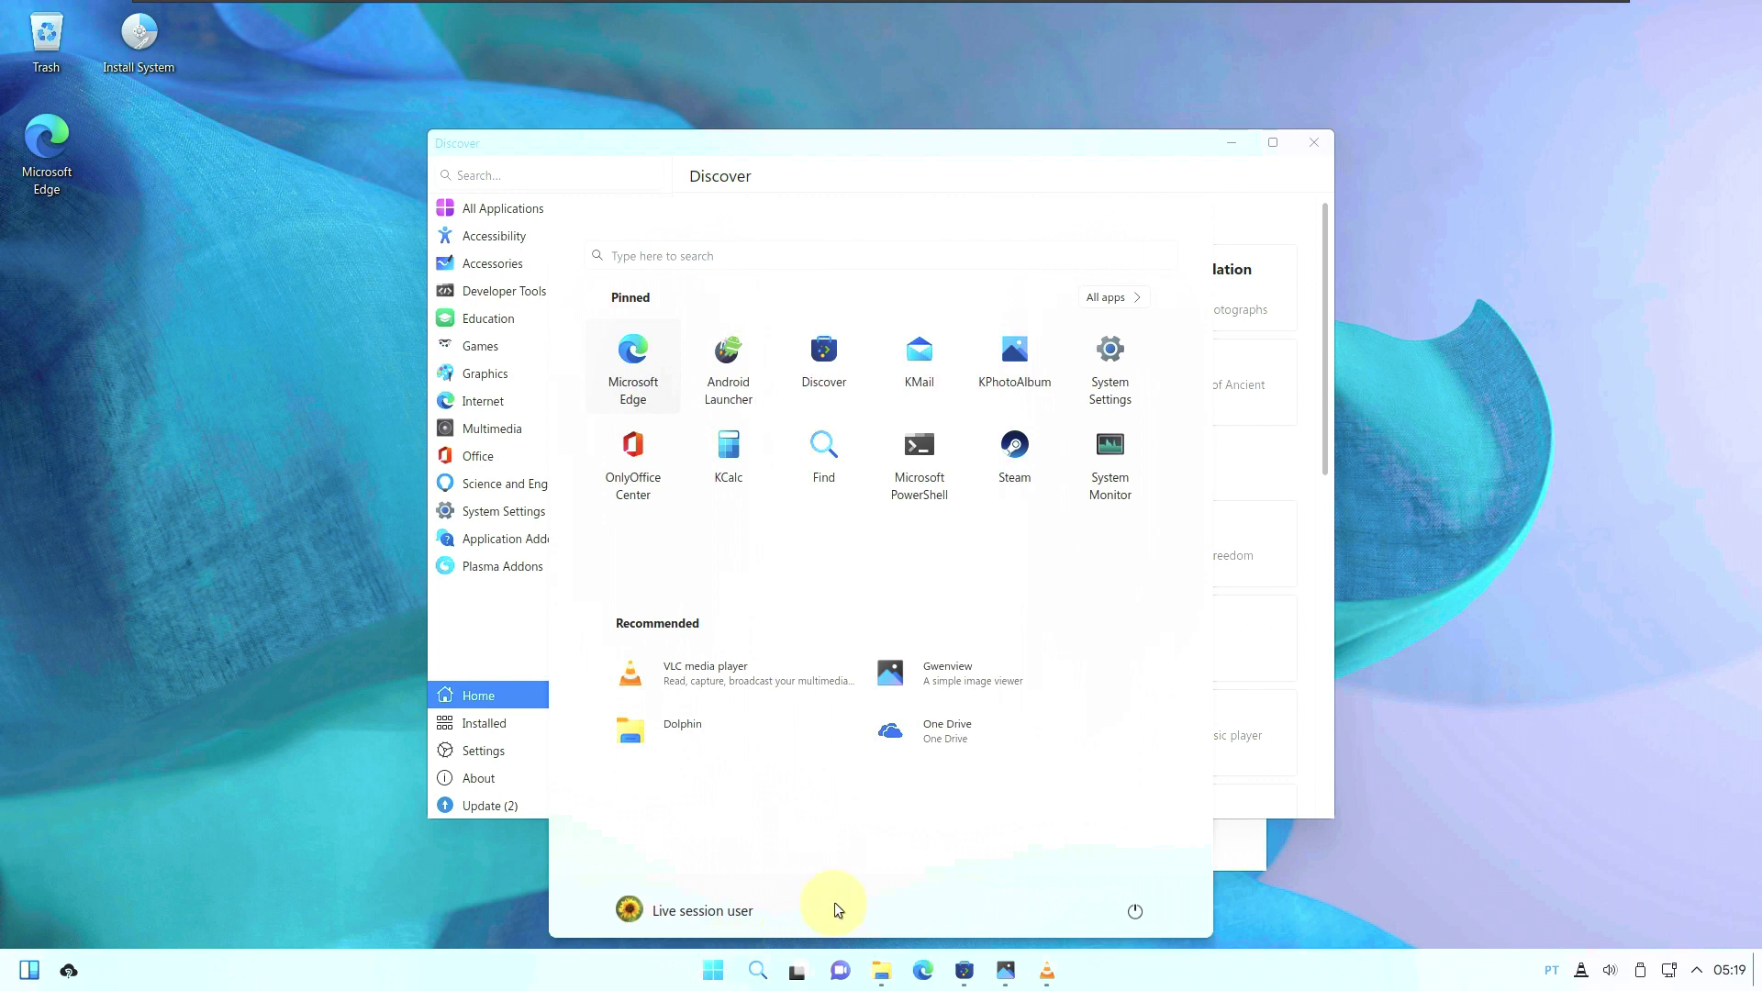
click(1129, 304)
Scroll to the K section and launch KMail.
scroll(892, 542, down, 5)
scroll(892, 543, down, 10)
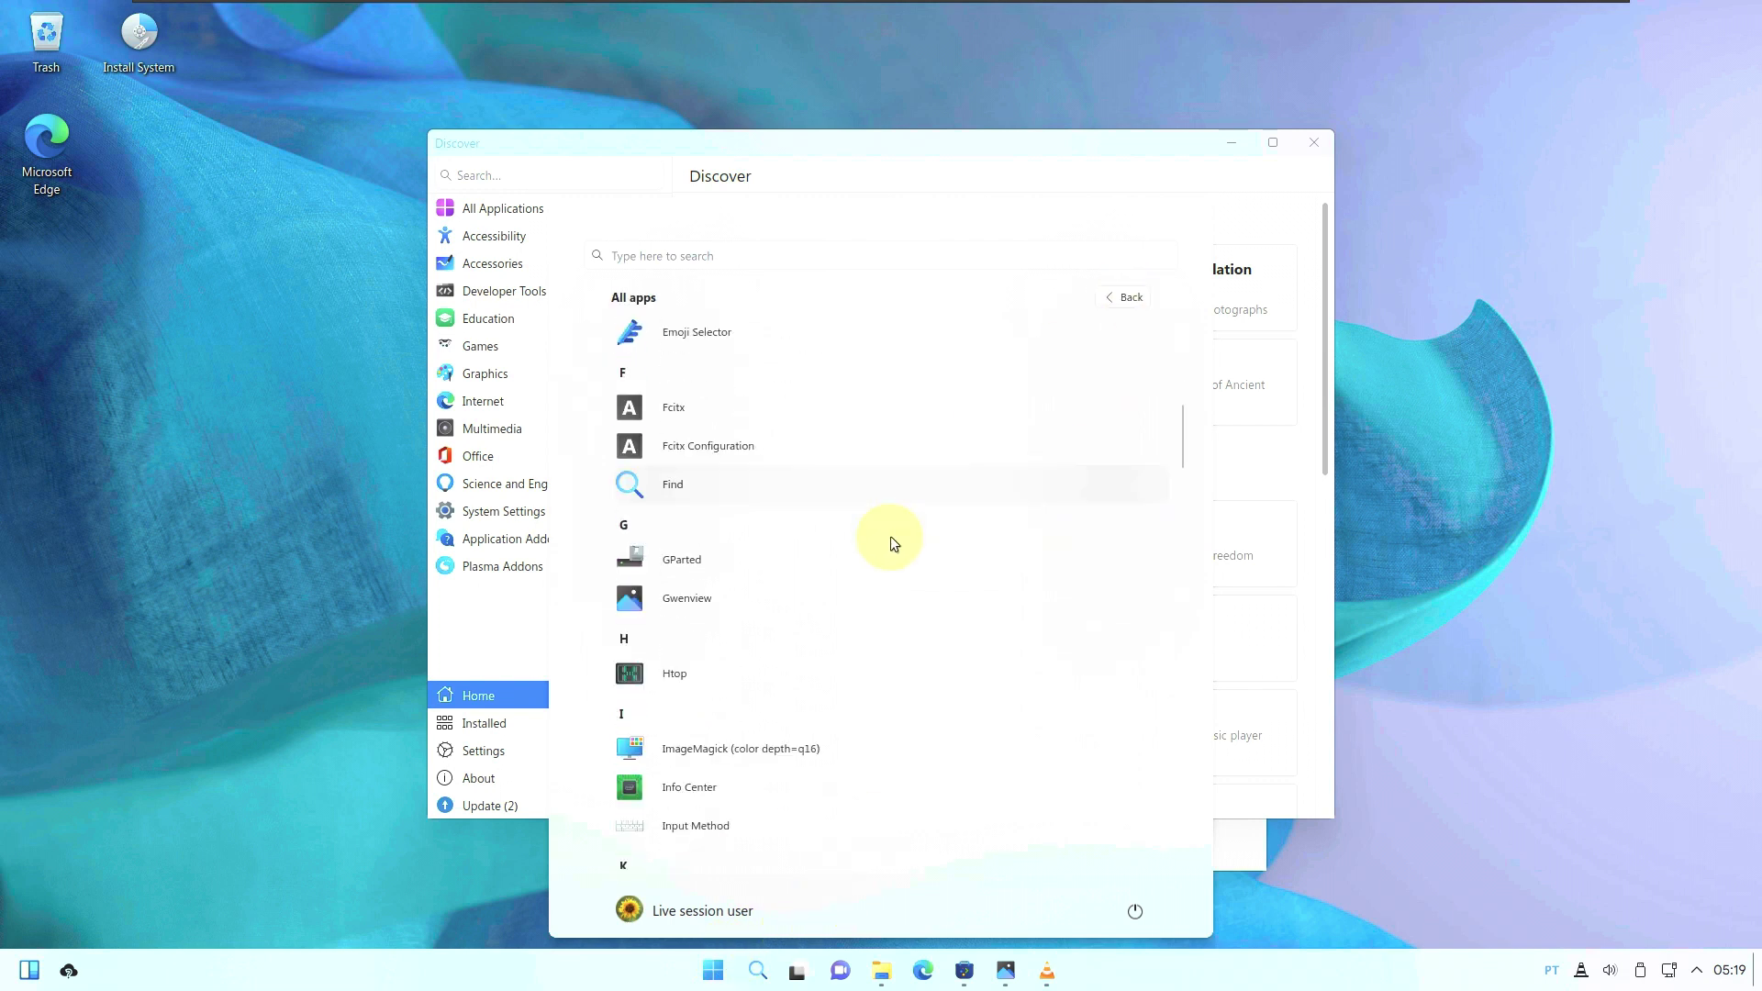
scroll(891, 543, down, 2)
scroll(890, 536, down, 1)
scroll(890, 536, down, 3)
scroll(814, 499, up, 2)
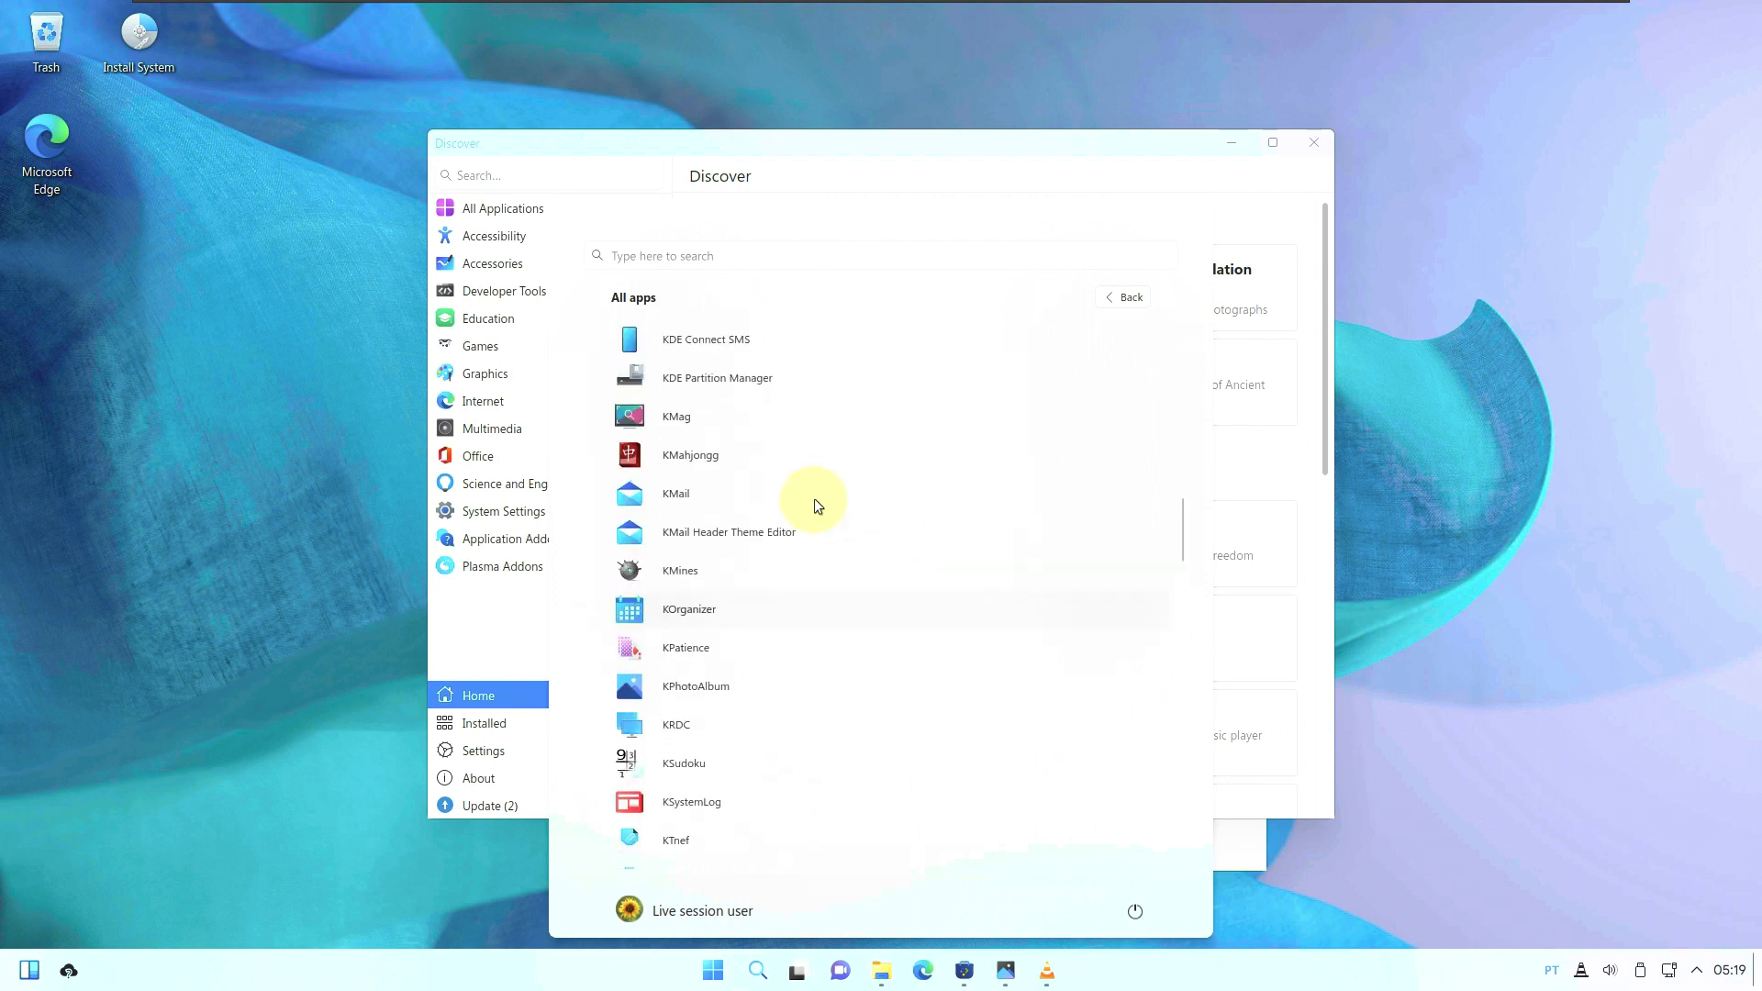
click(795, 503)
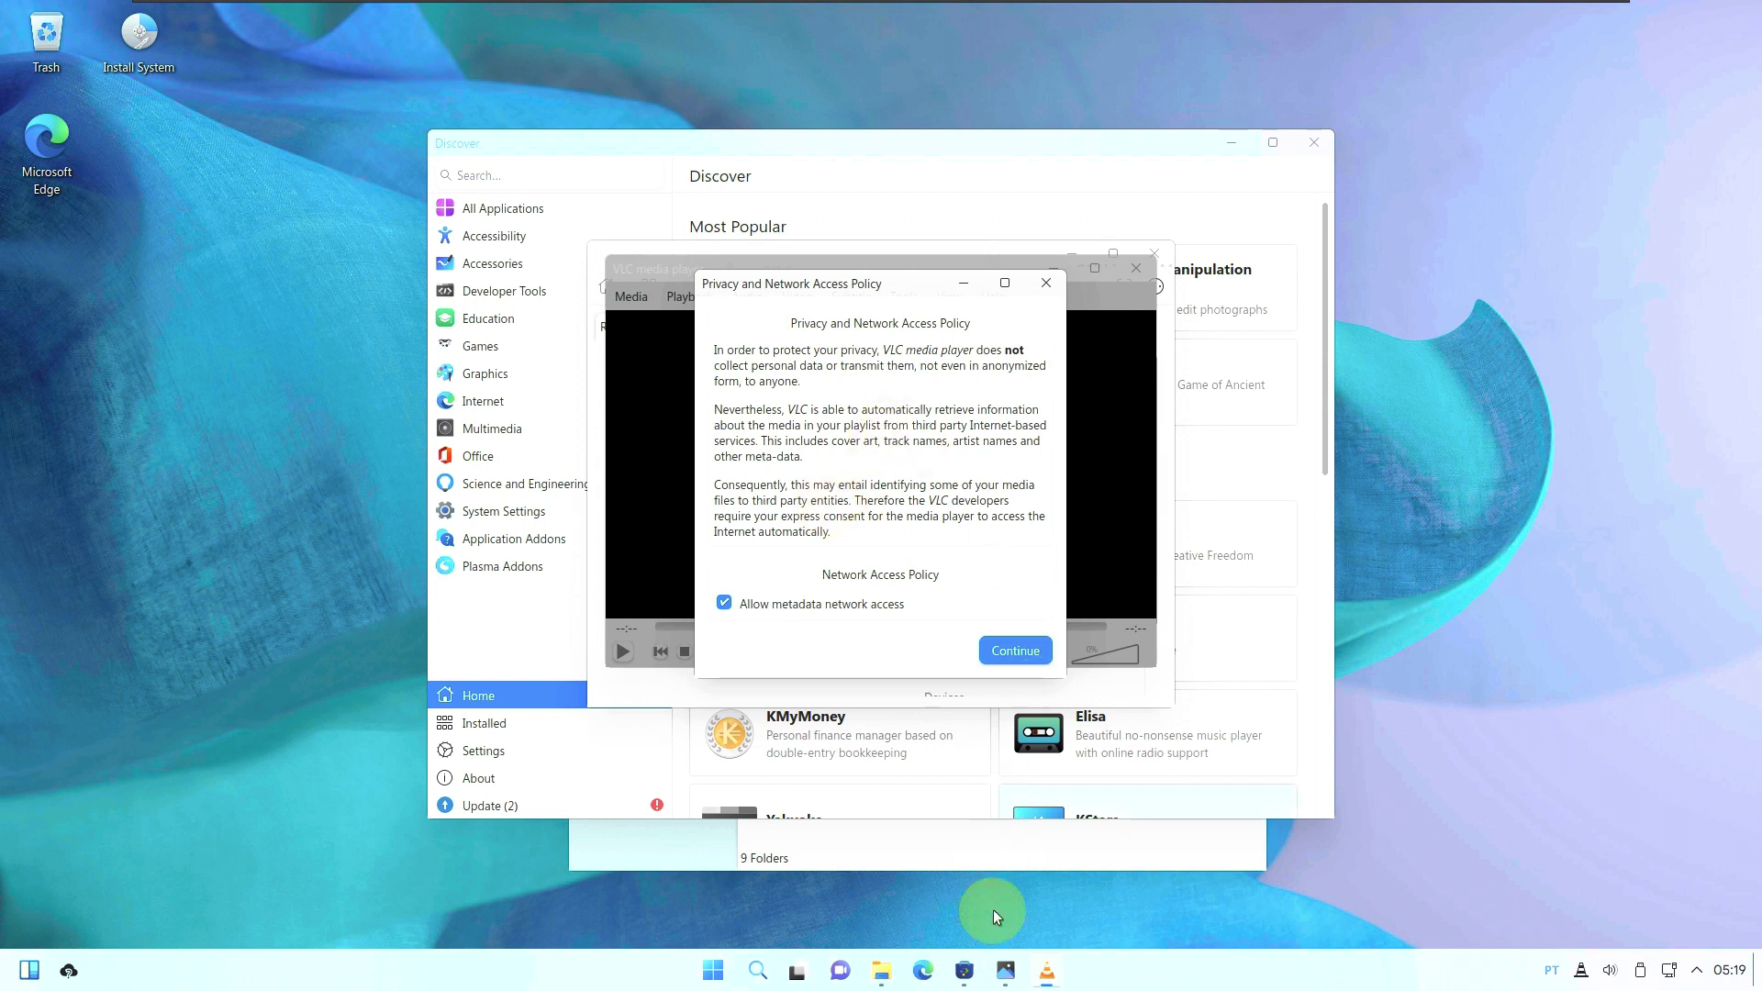
Minimize Gwenview, the Akonadi self-test, KMail, VLC, Discover and Dolphin windows.
click(1006, 973)
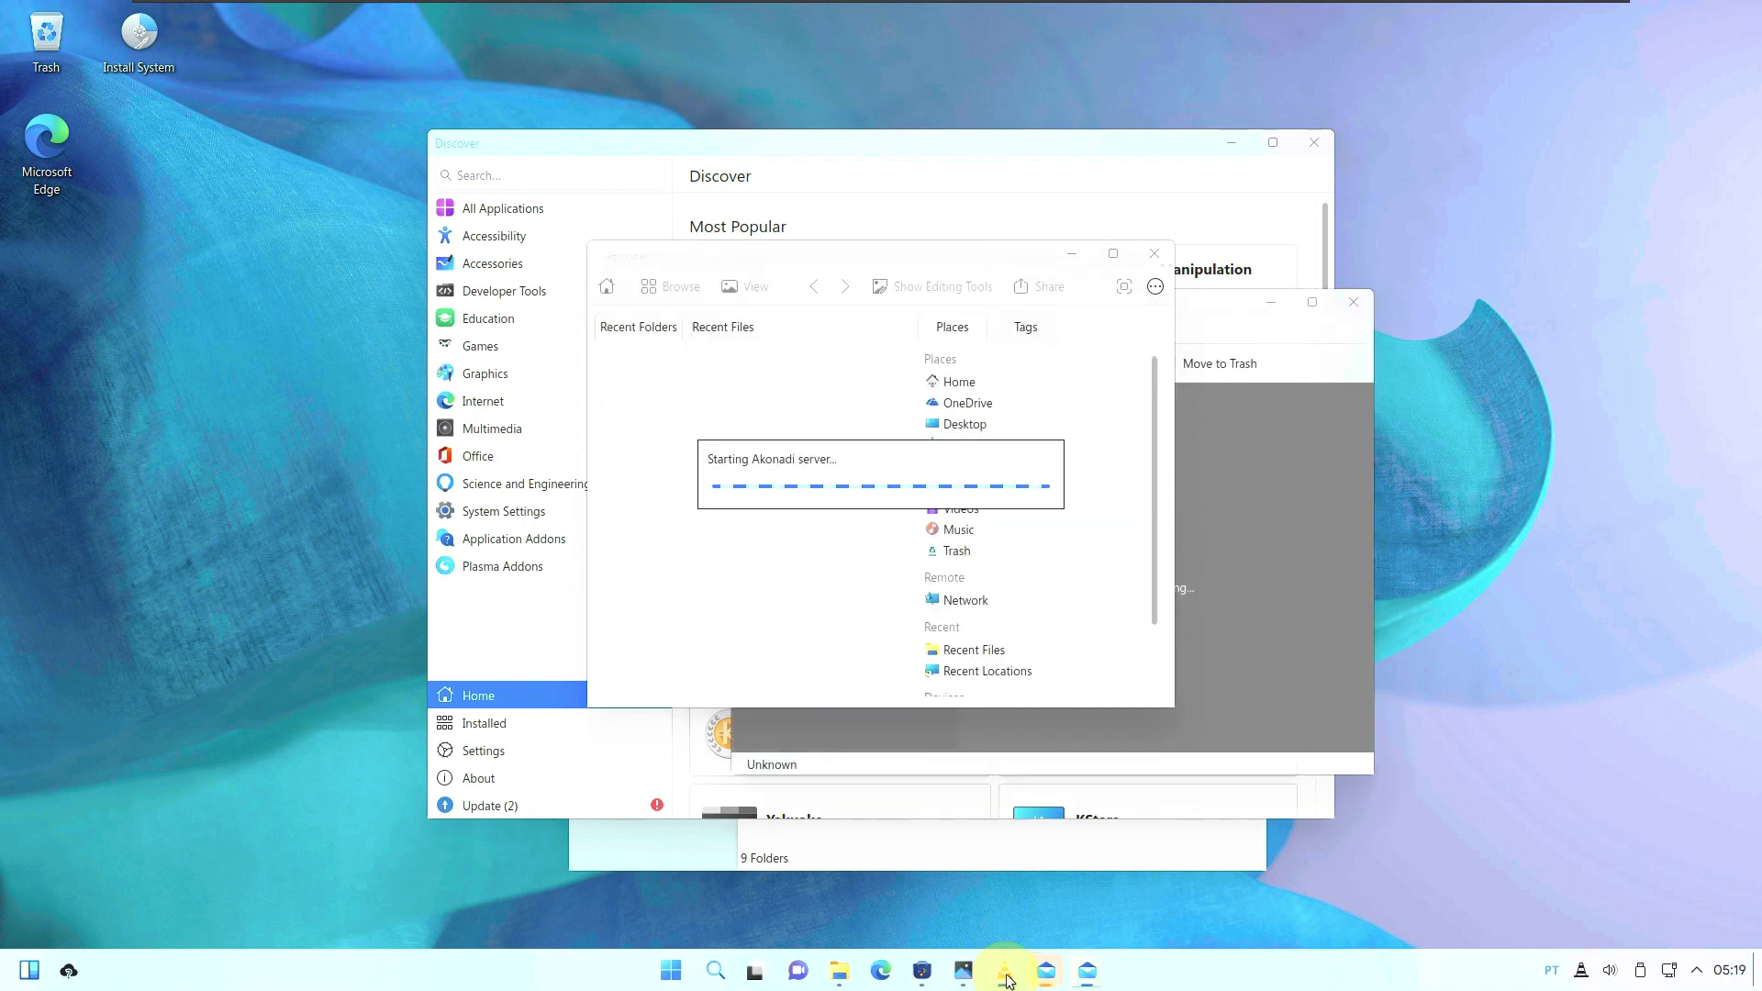
mouse_move(1006, 980)
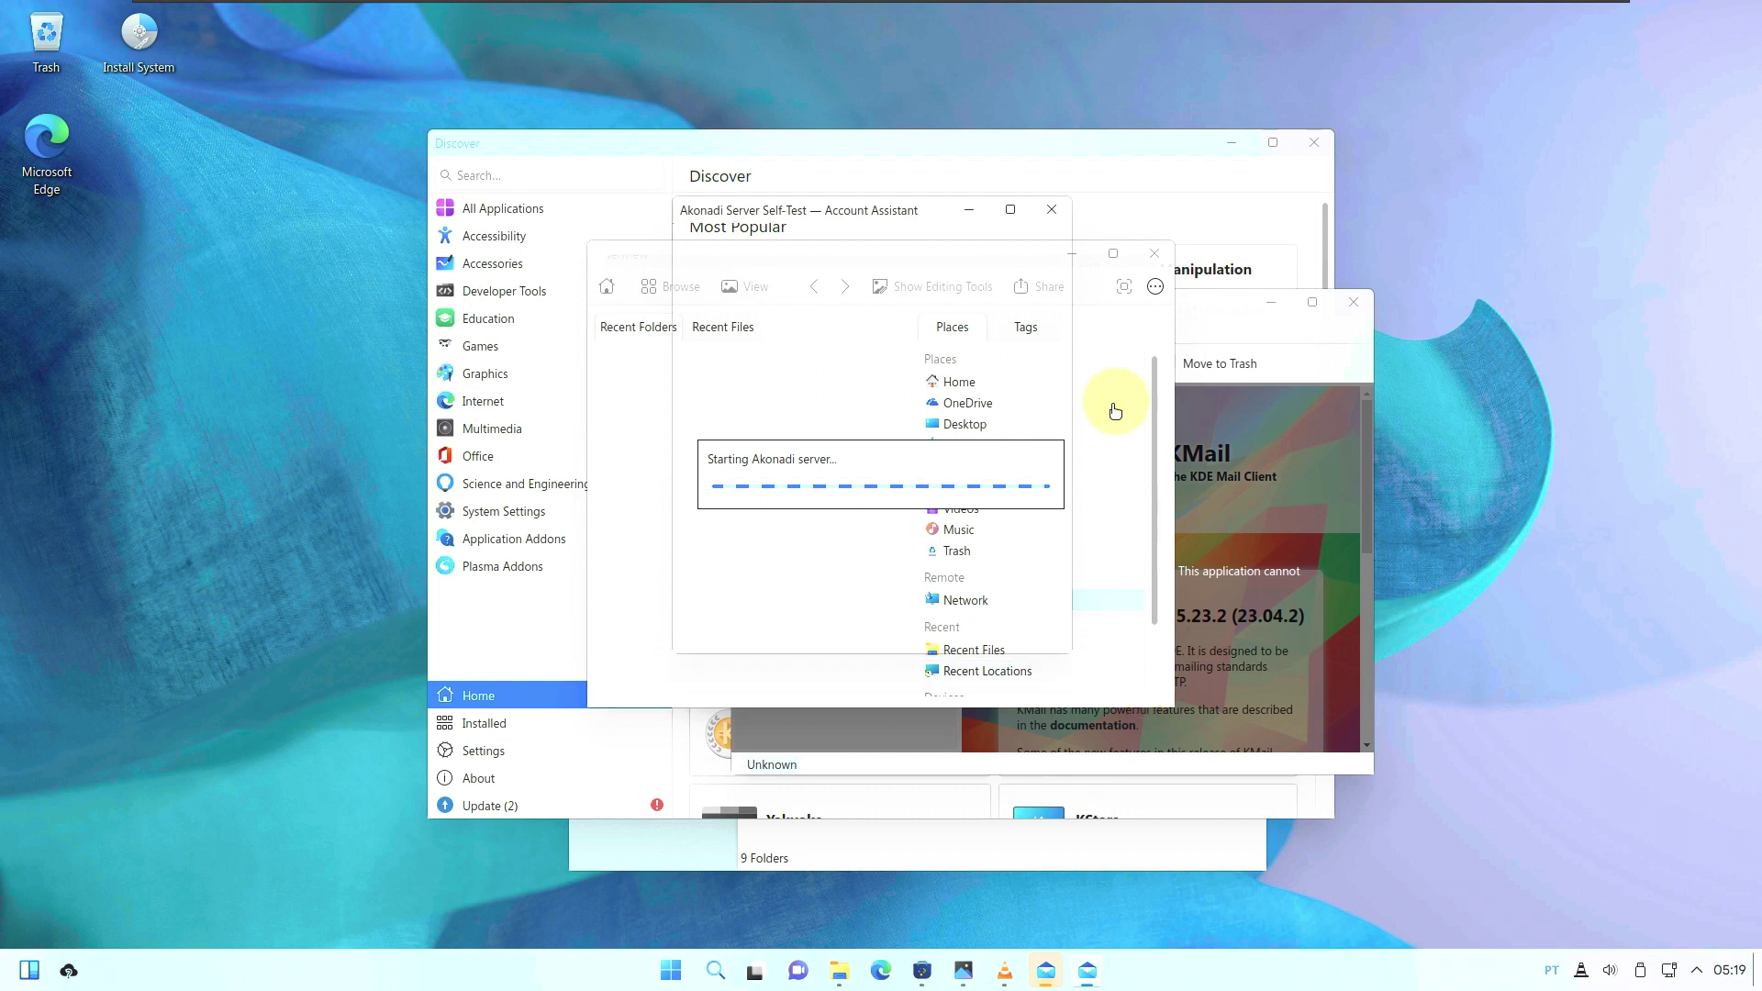
click(971, 969)
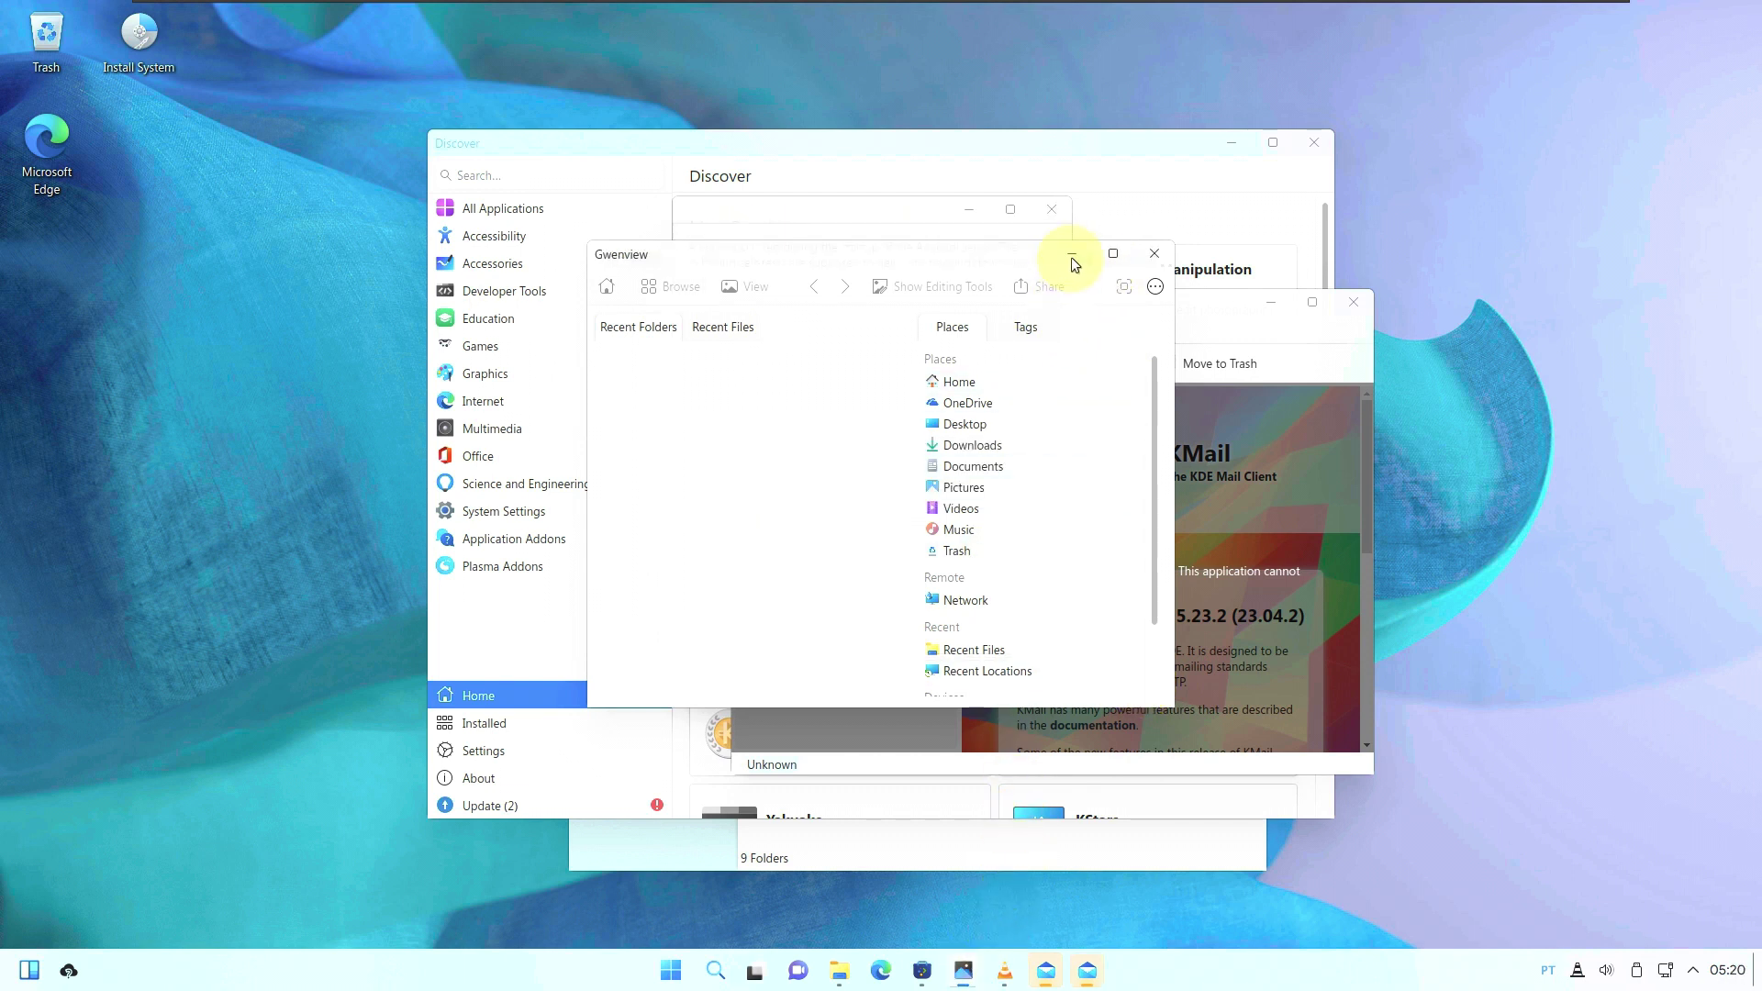
click(1071, 254)
click(970, 209)
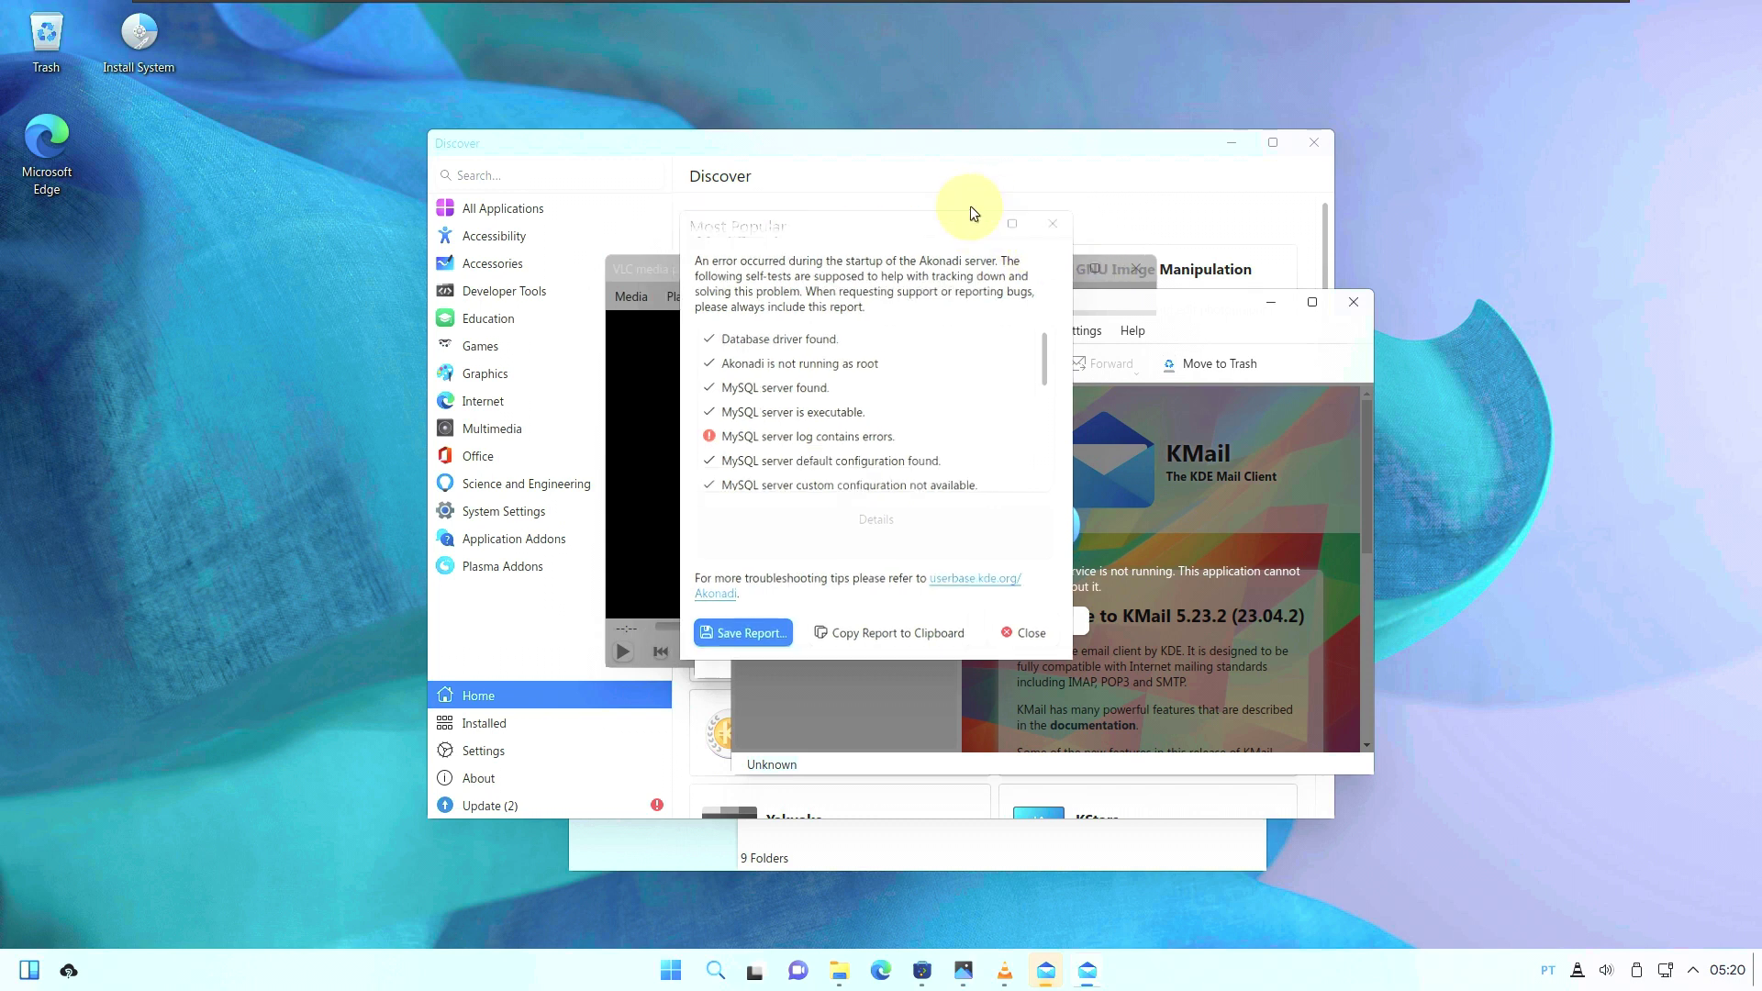
click(1272, 299)
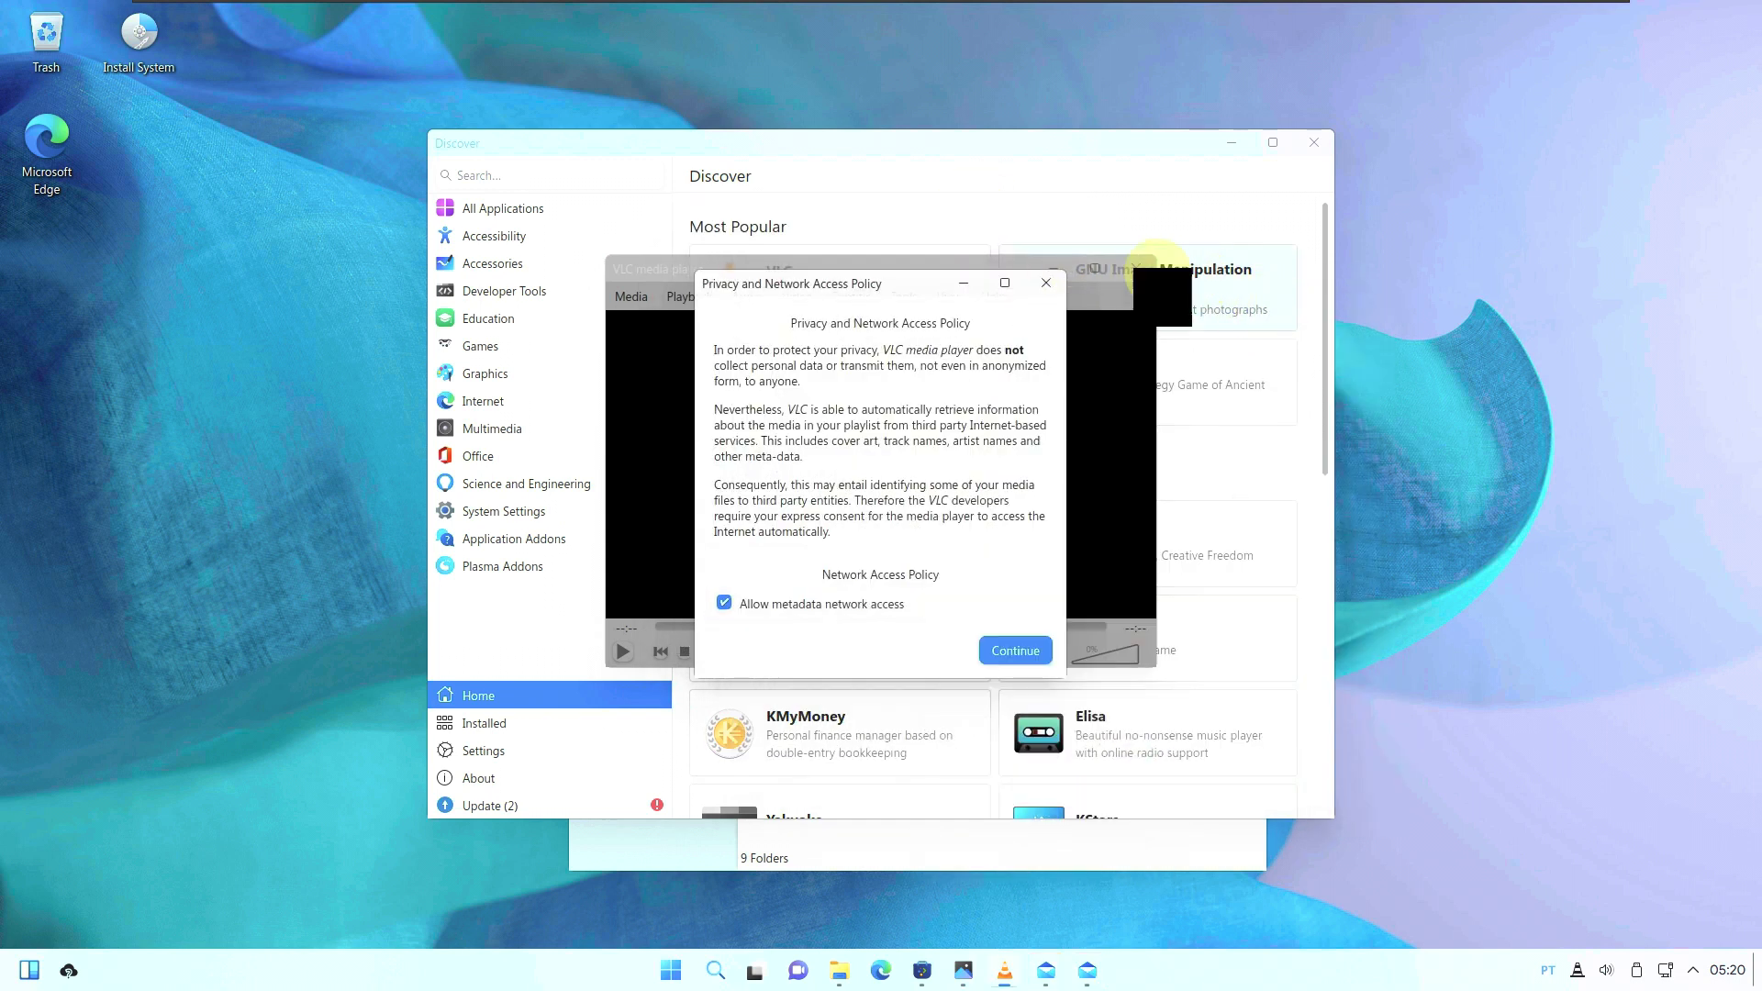
click(963, 282)
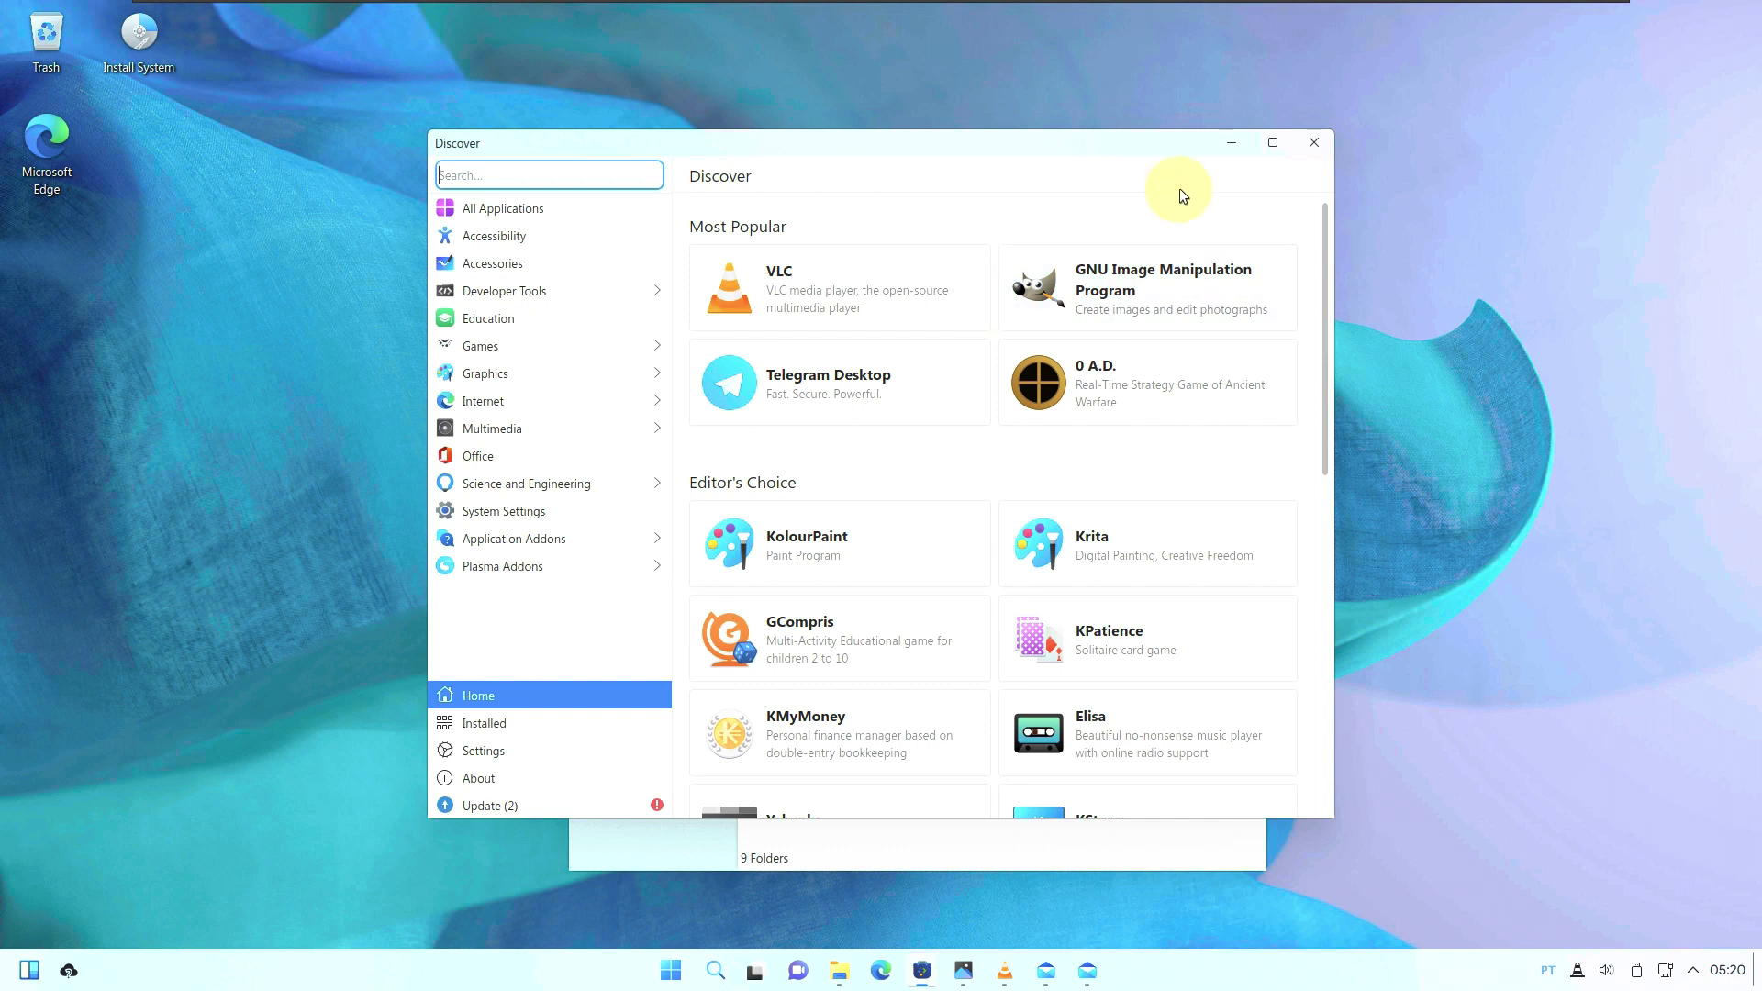
click(1230, 140)
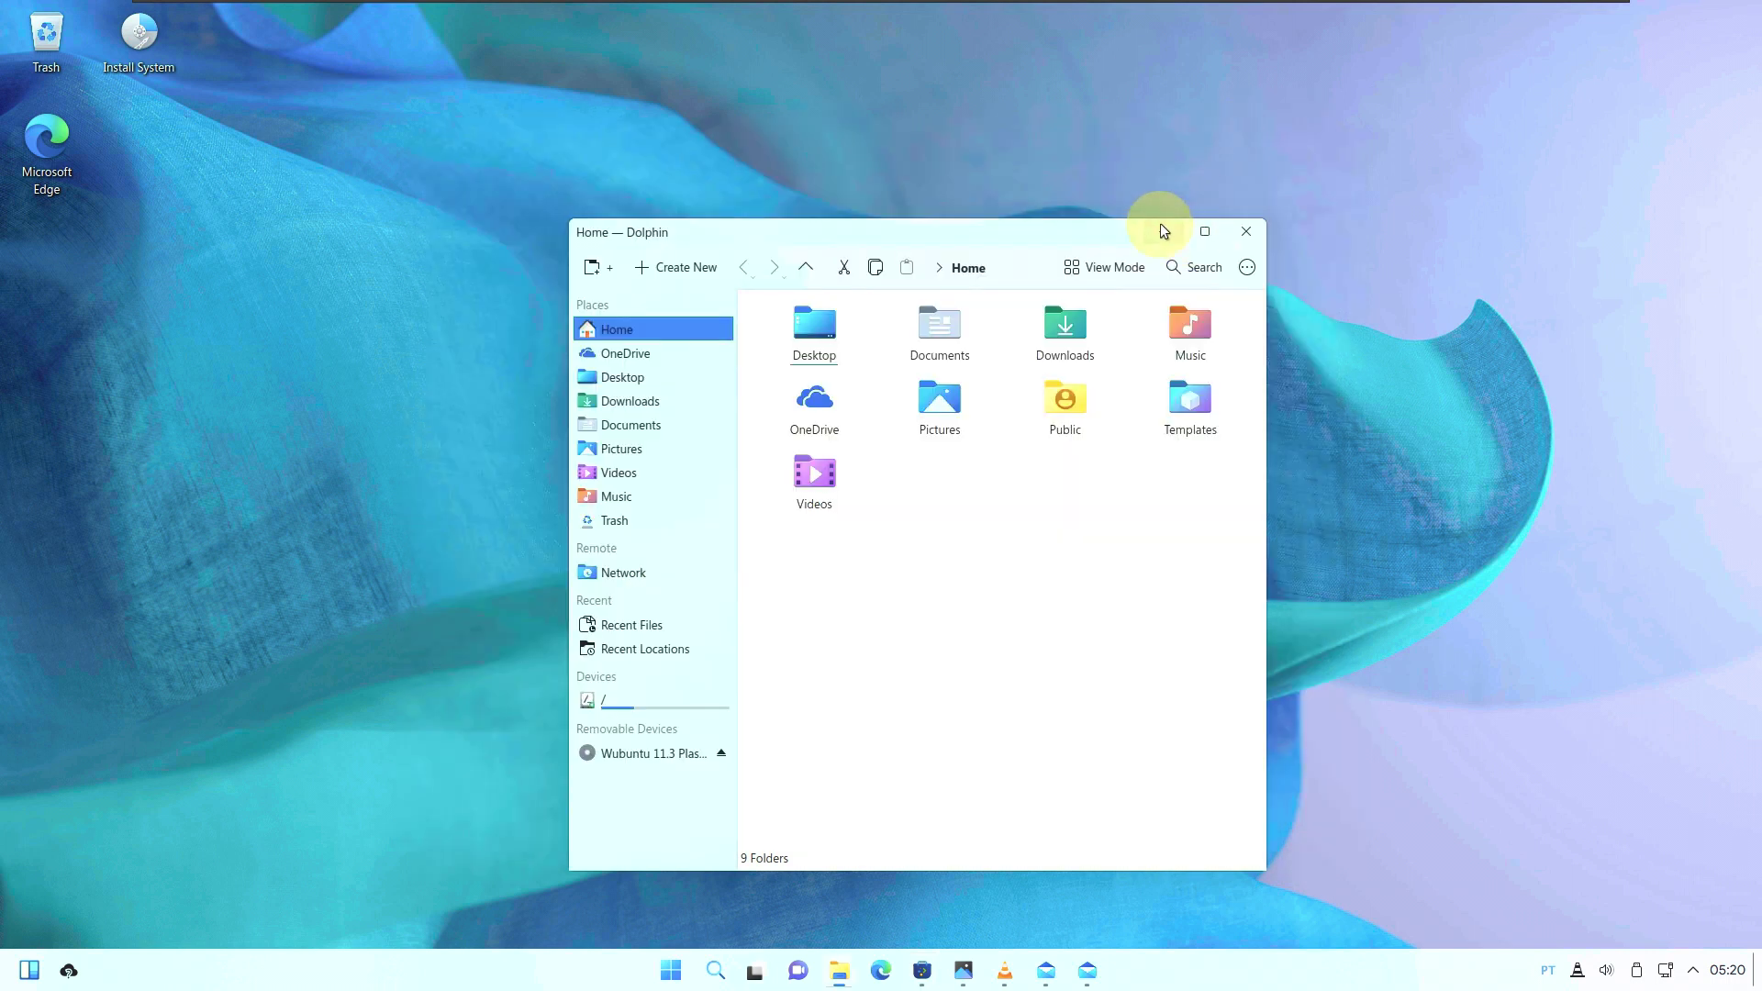
click(1163, 230)
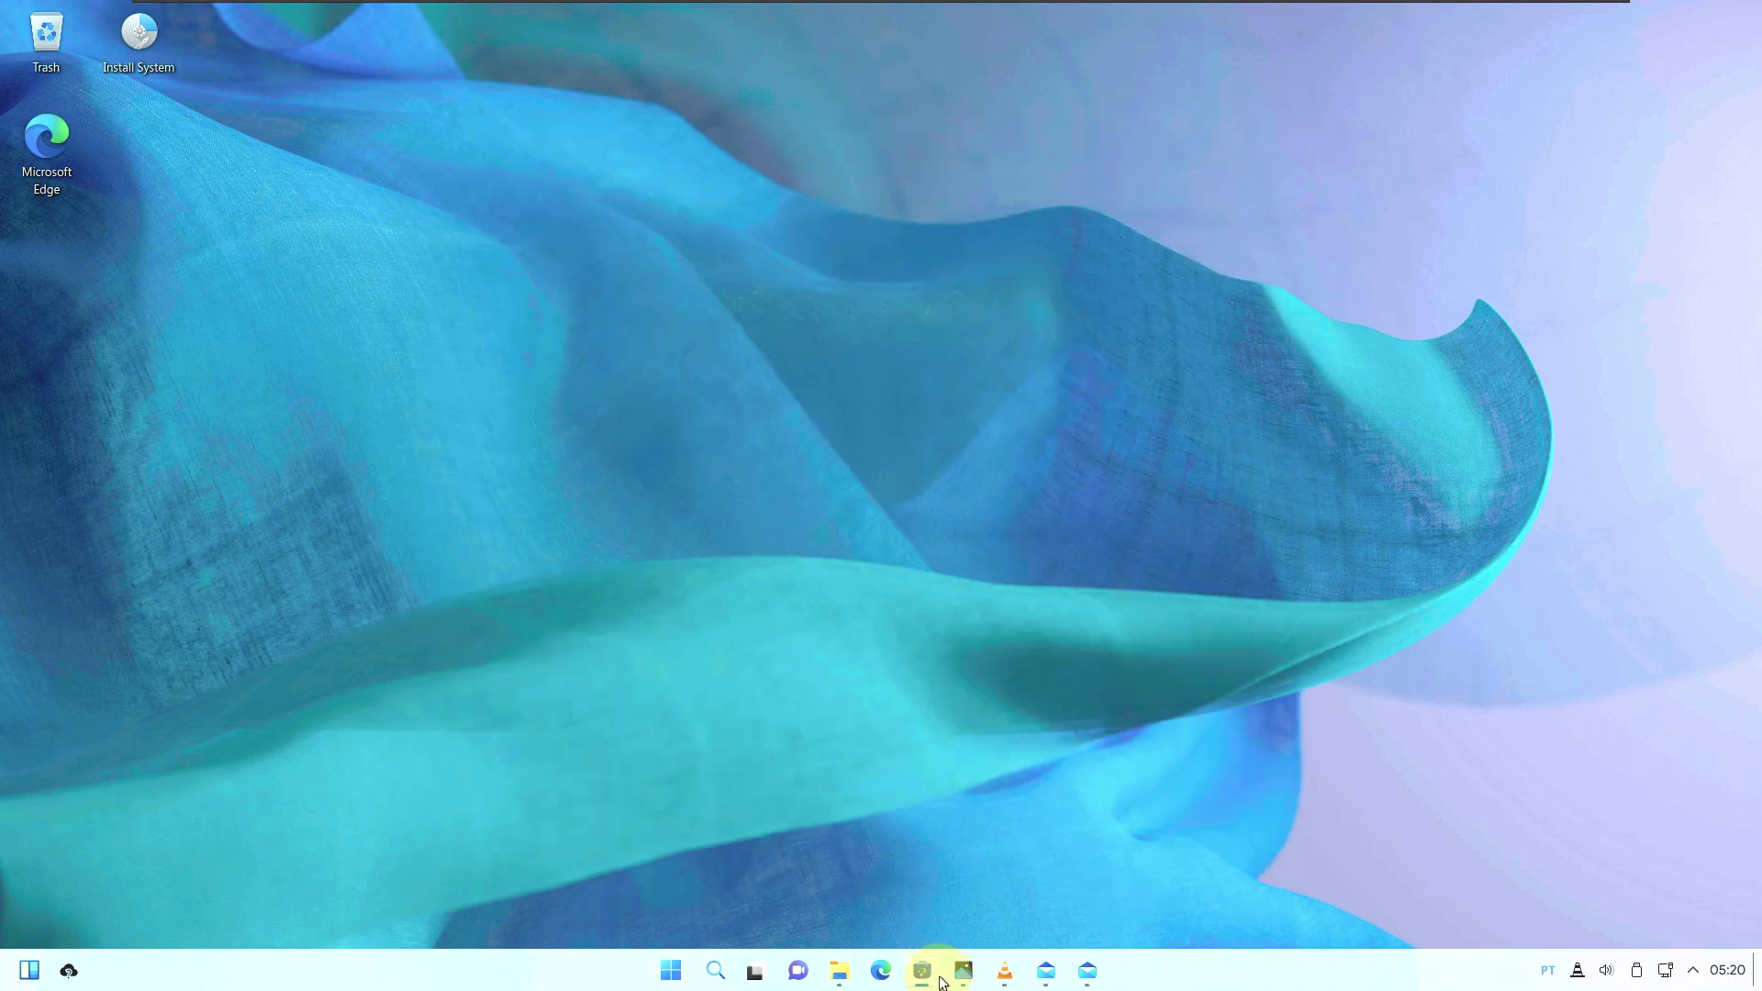
Launch System Monitor from the Start menu tile and view its Applications, then History pages.
mouse_move(976, 986)
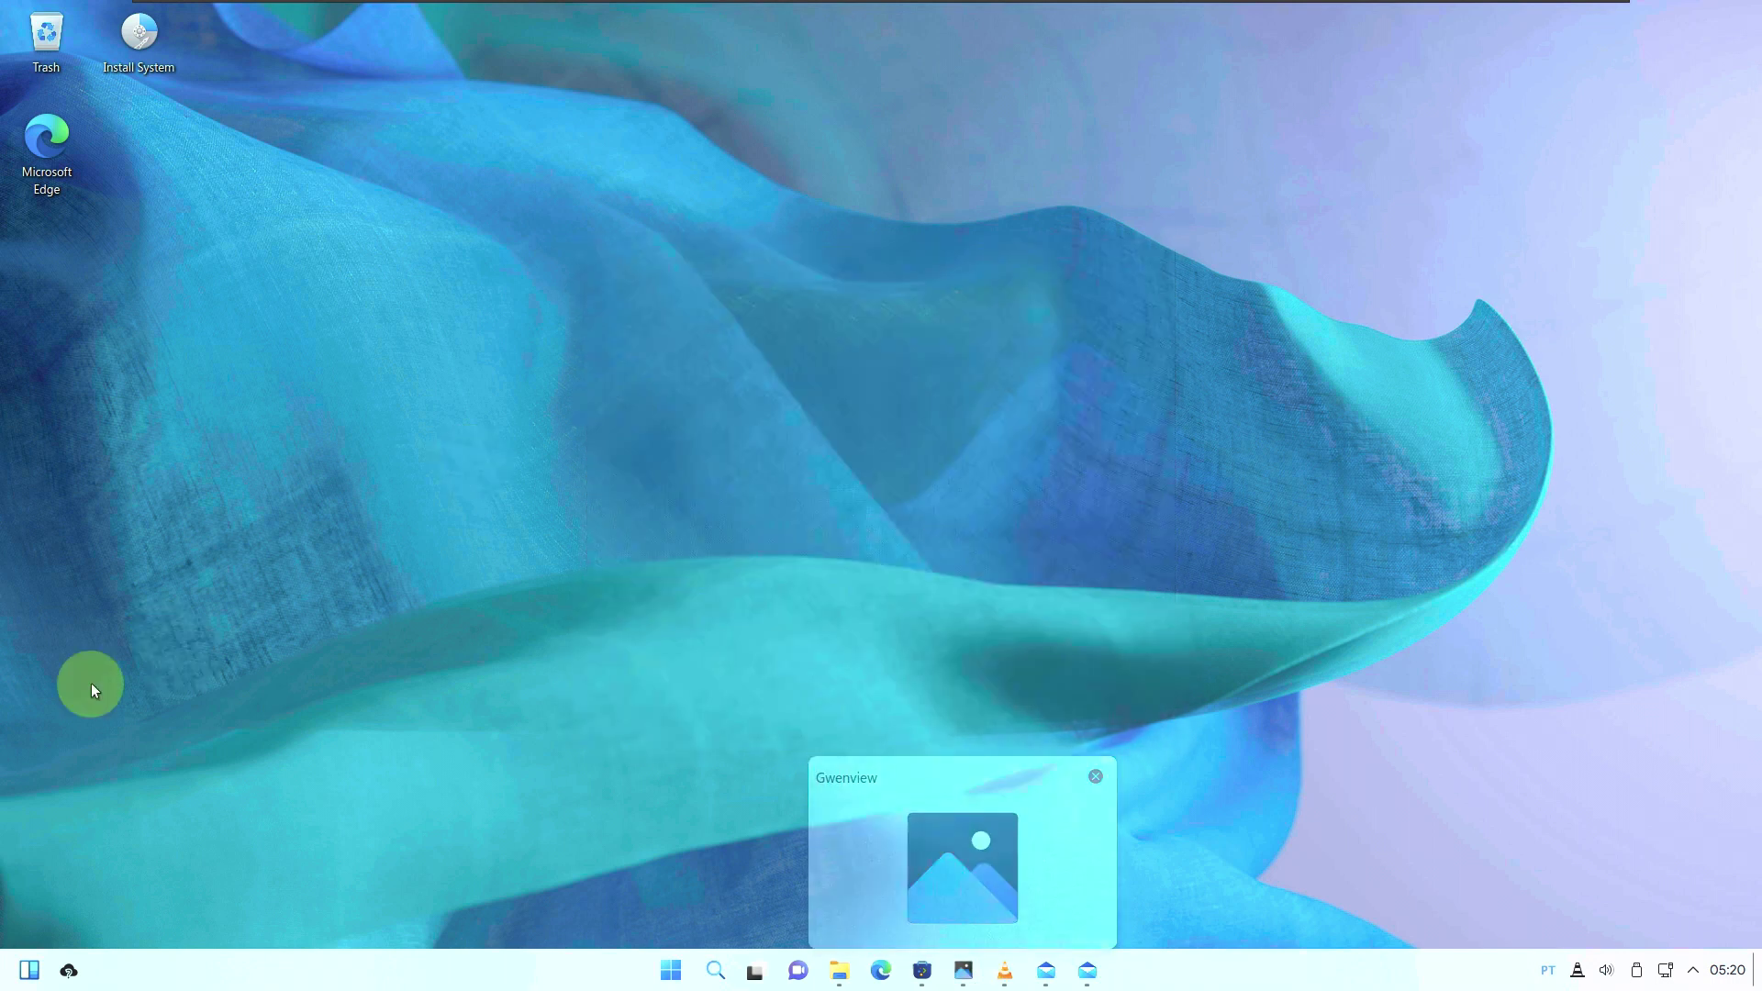
click(670, 970)
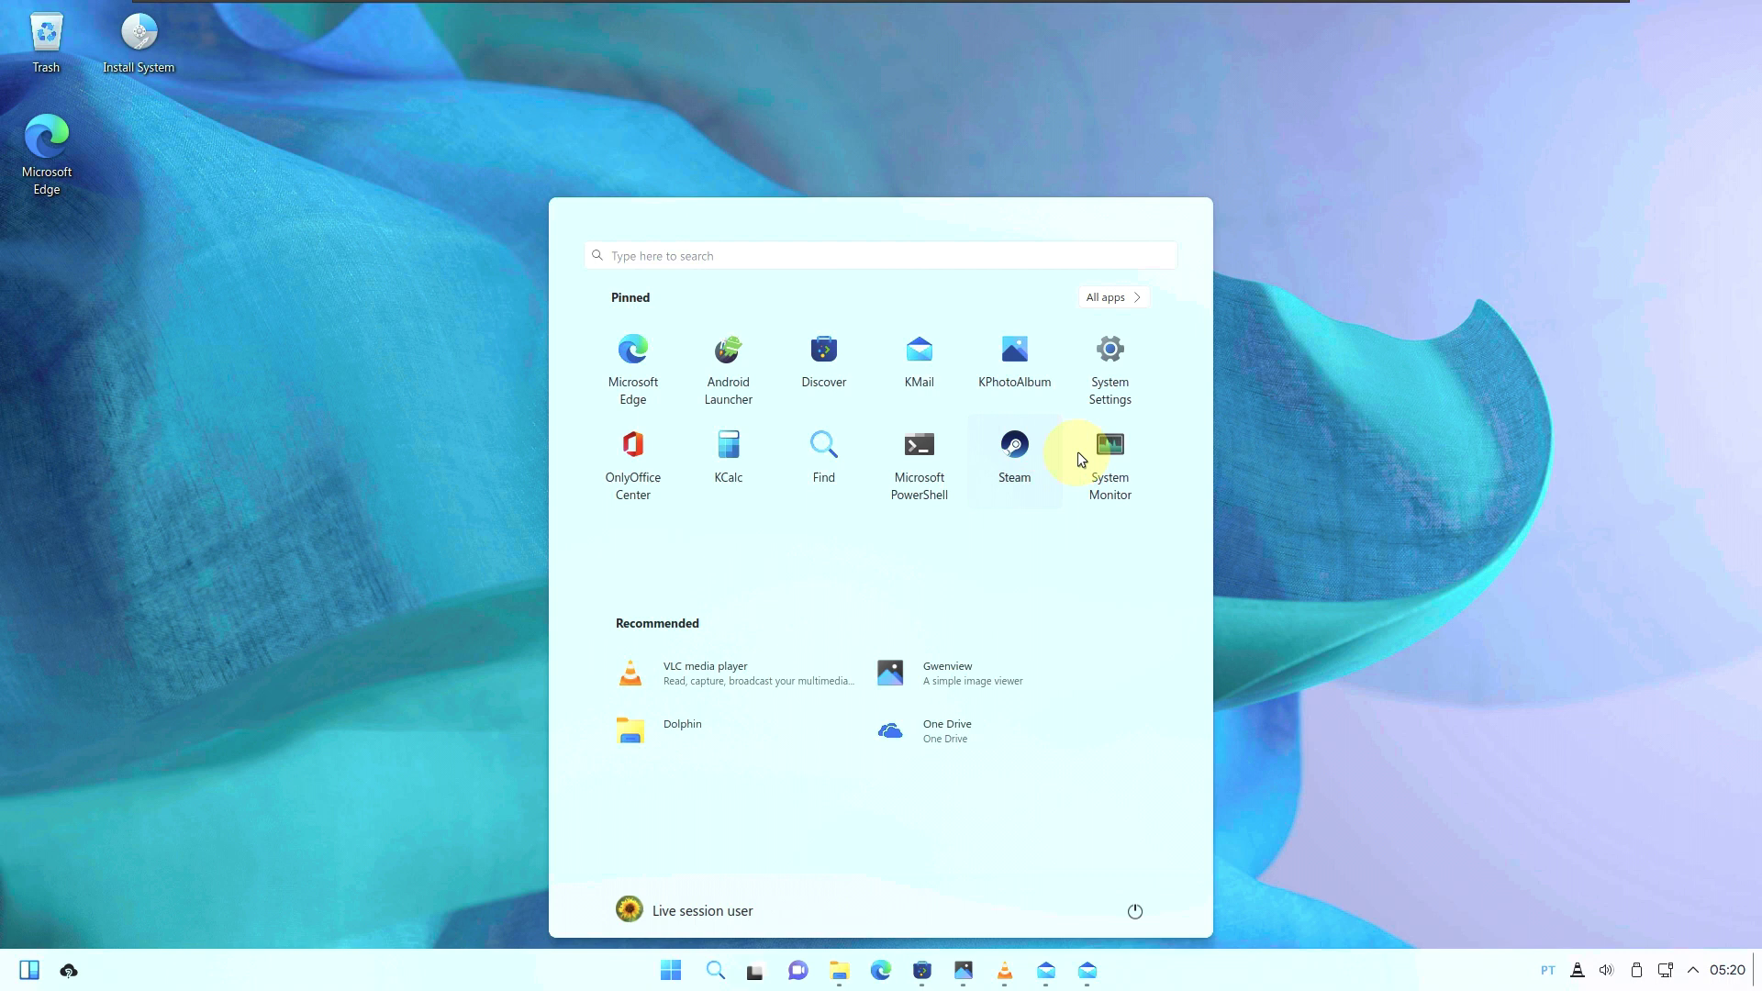
click(1114, 461)
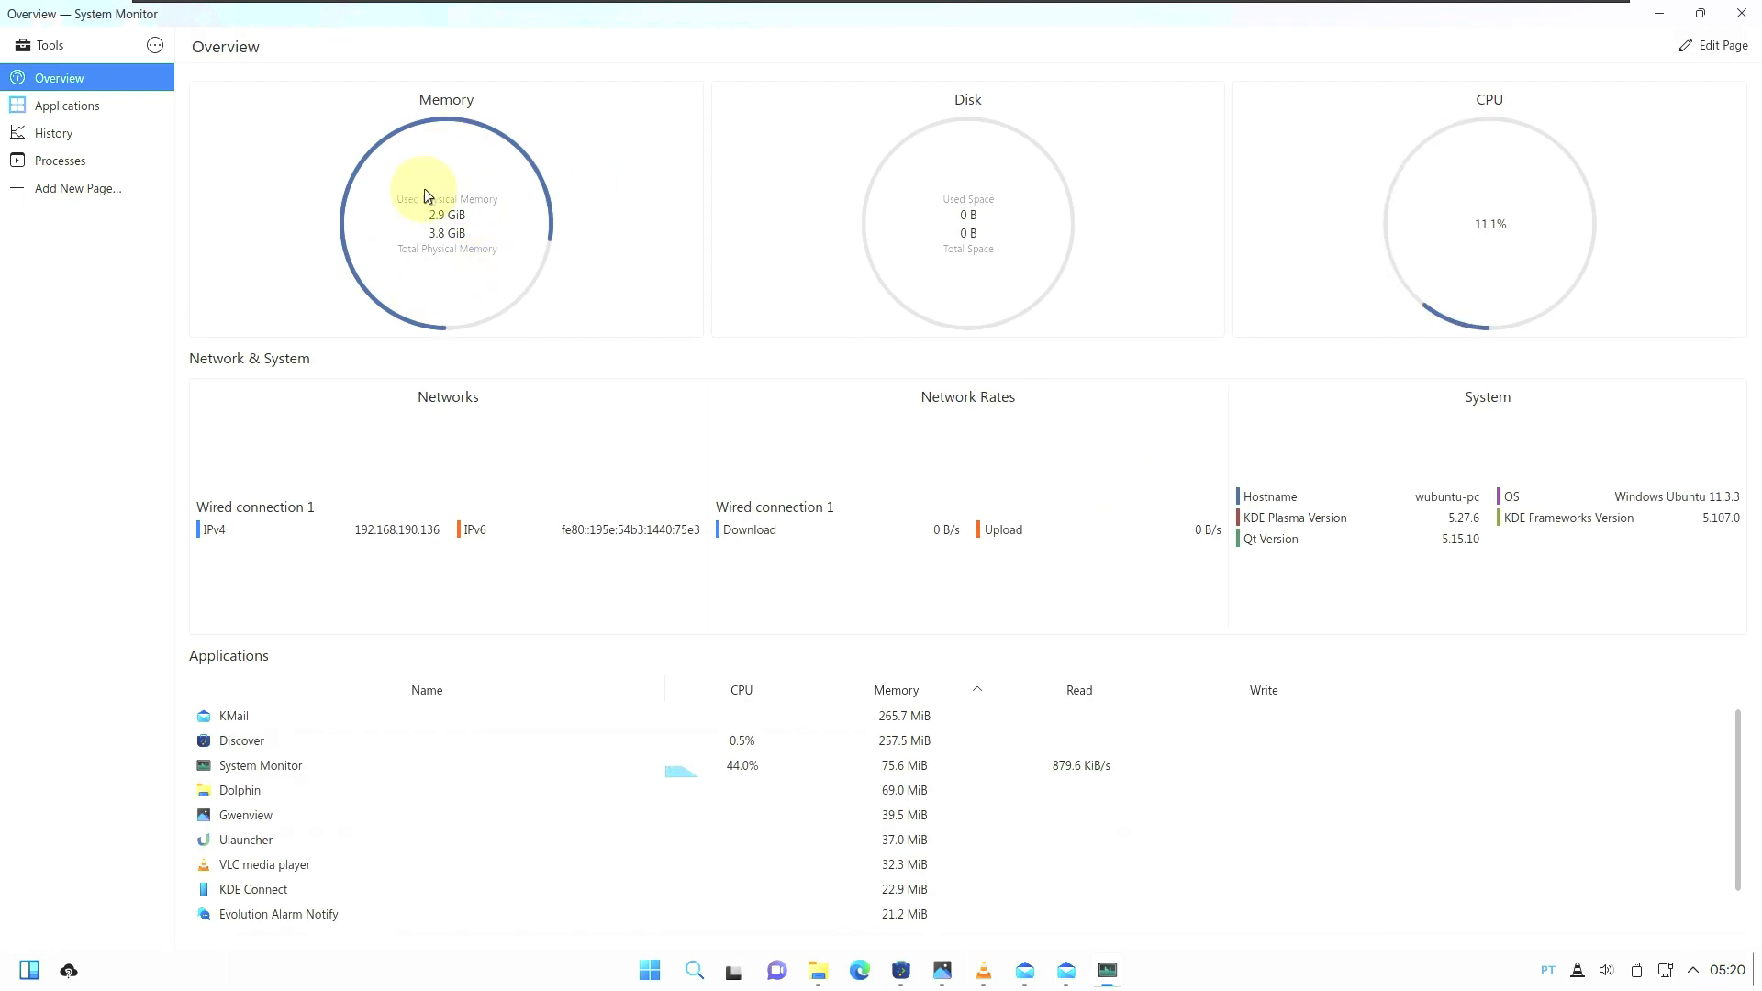
click(132, 107)
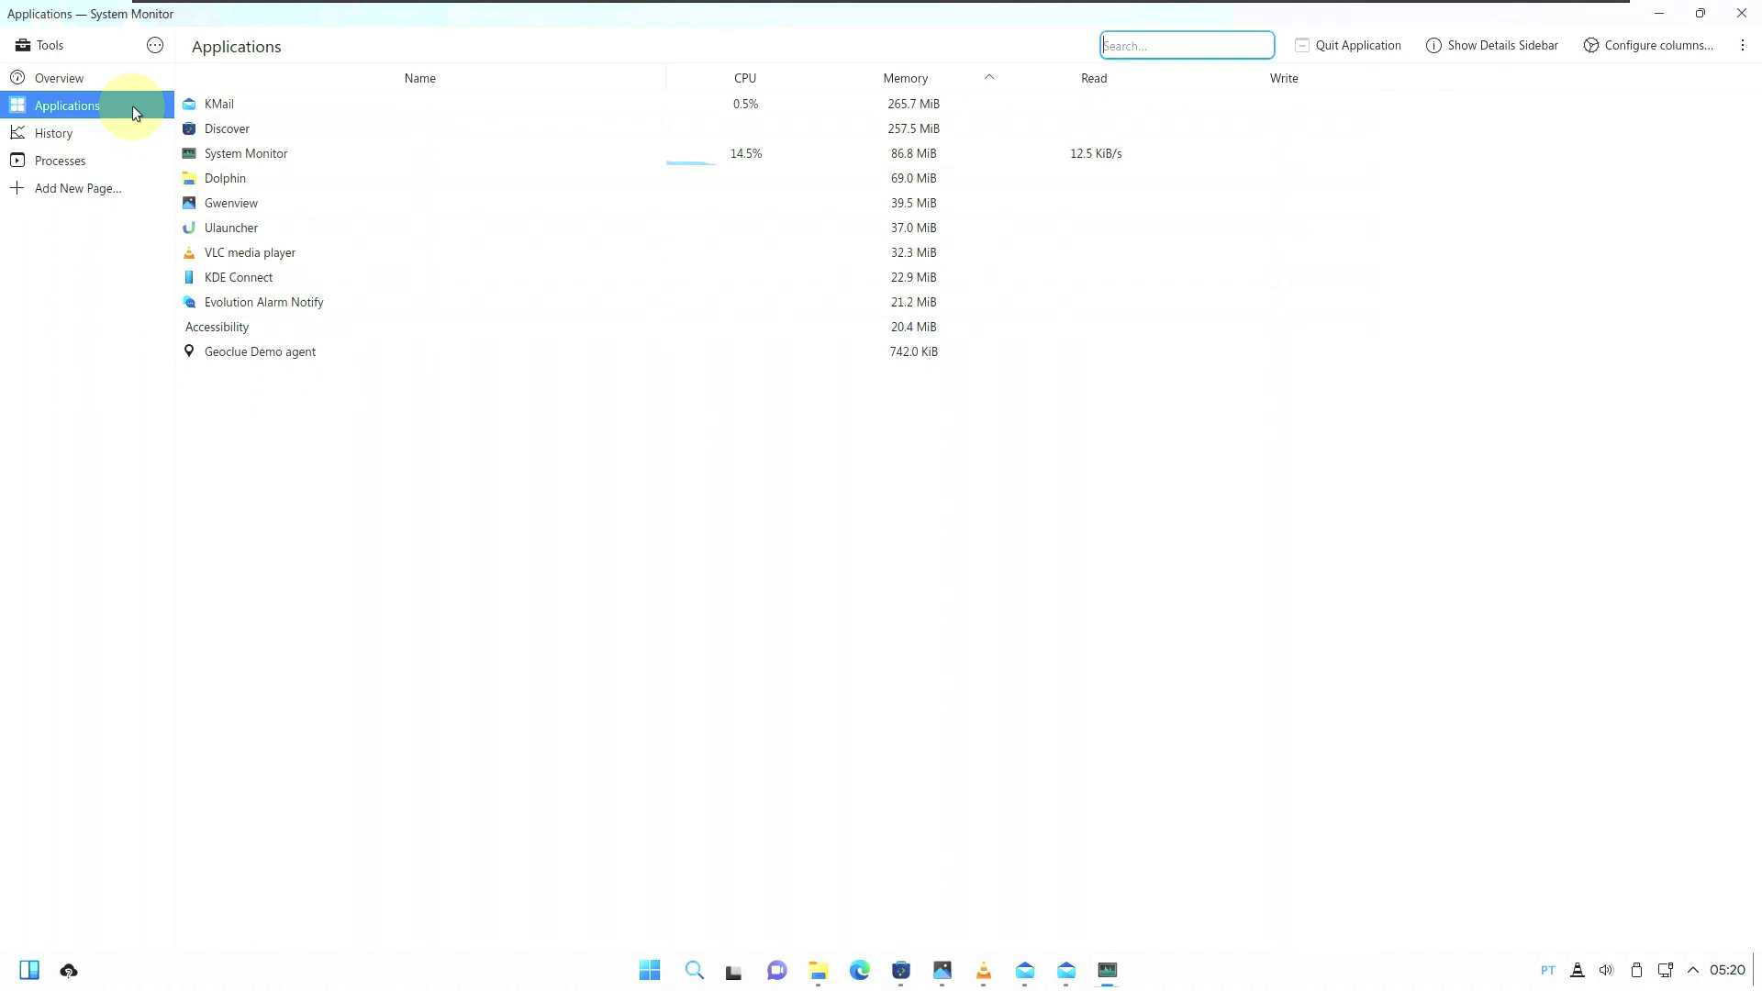
click(134, 125)
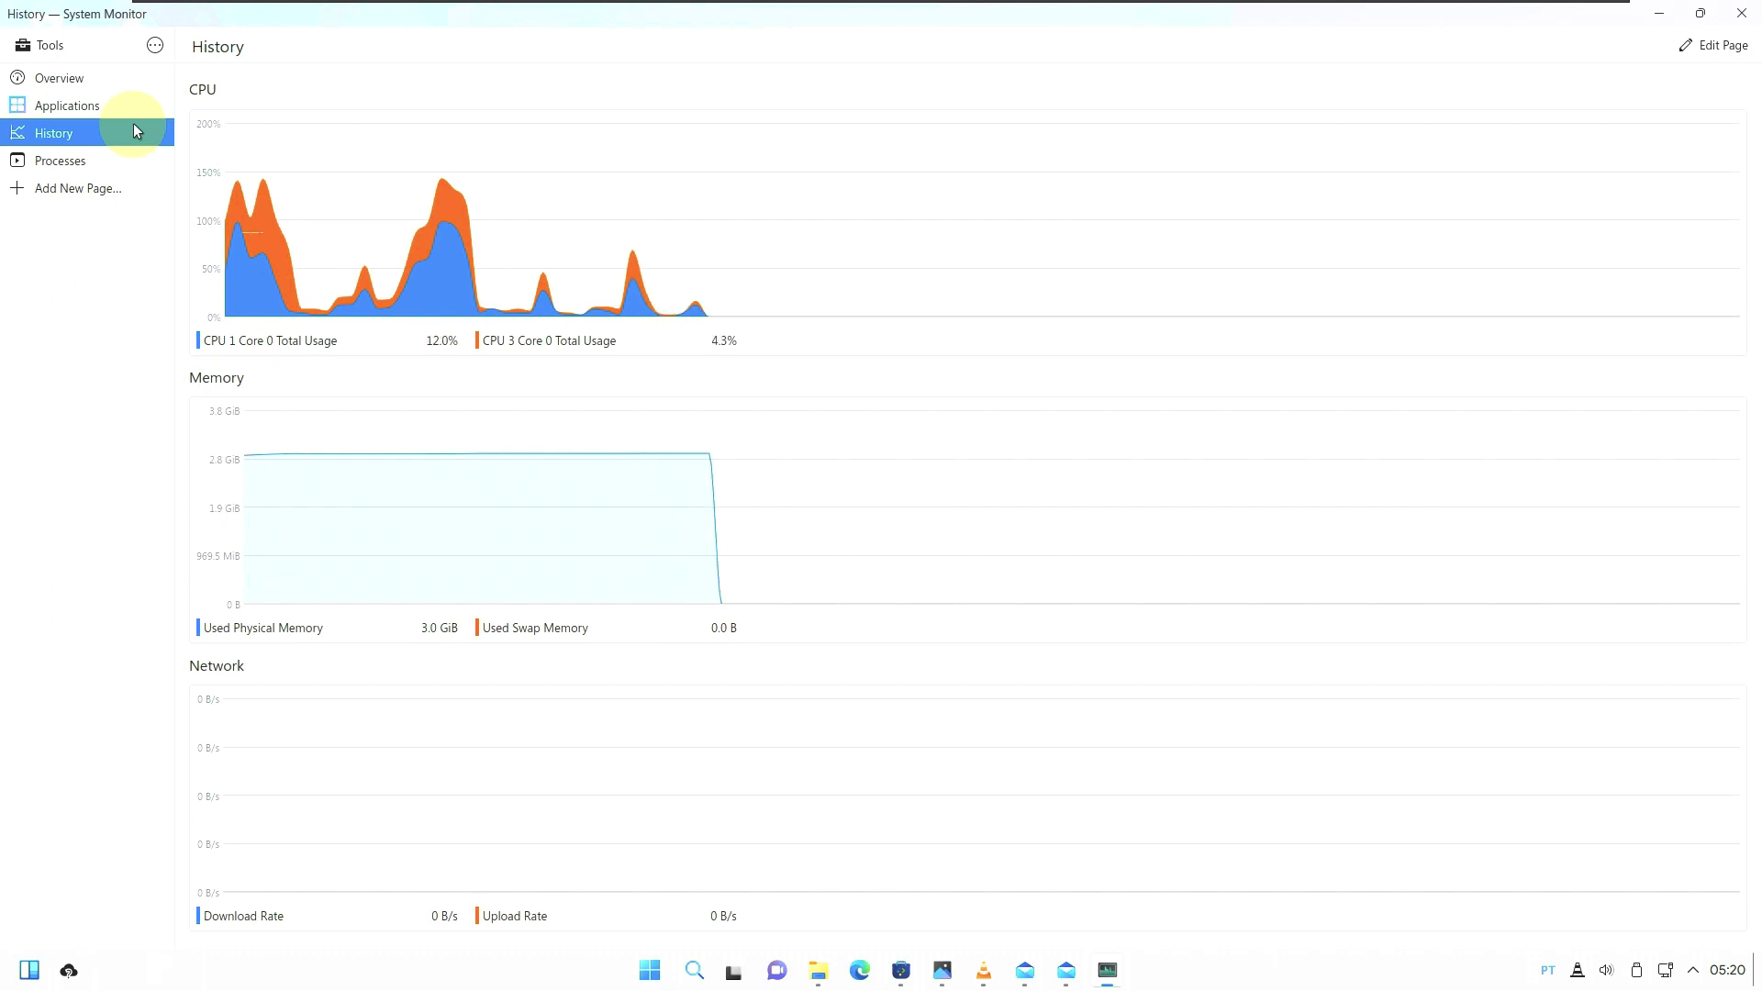
Scroll through the full process tree, return to the Overview dashboard, and minimize System Monitor.
click(134, 161)
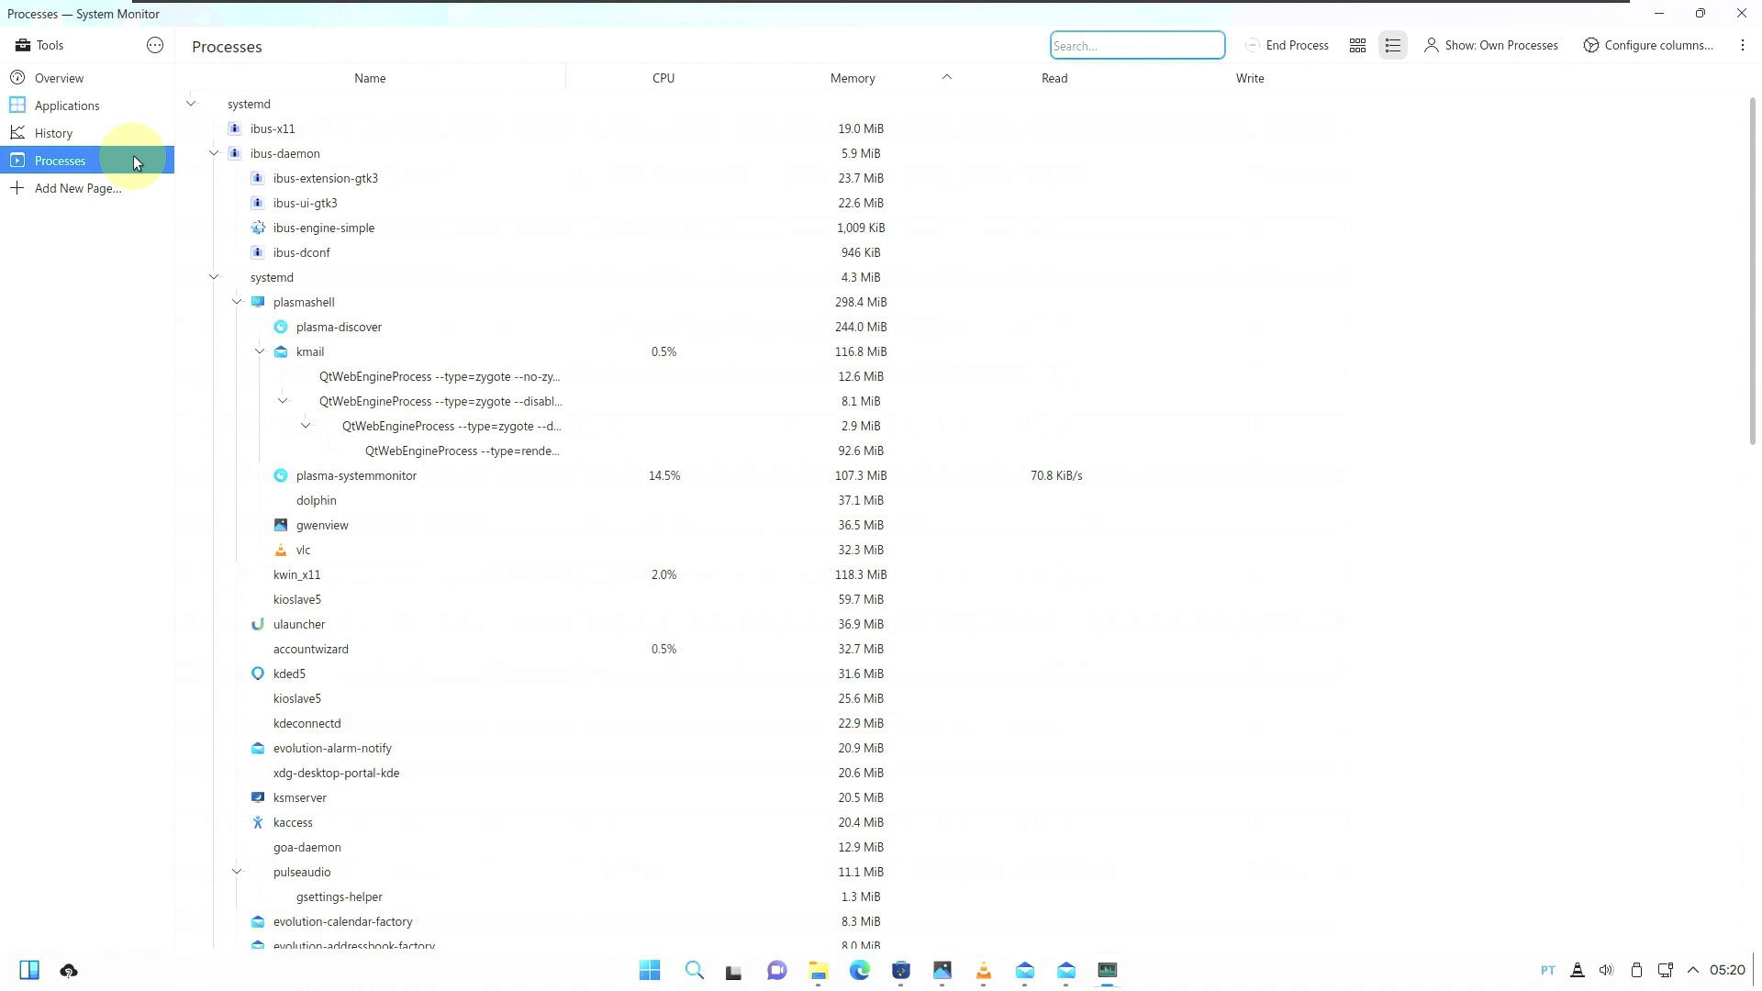
scroll(568, 317, down, 2)
scroll(567, 319, down, 5)
scroll(567, 320, down, 3)
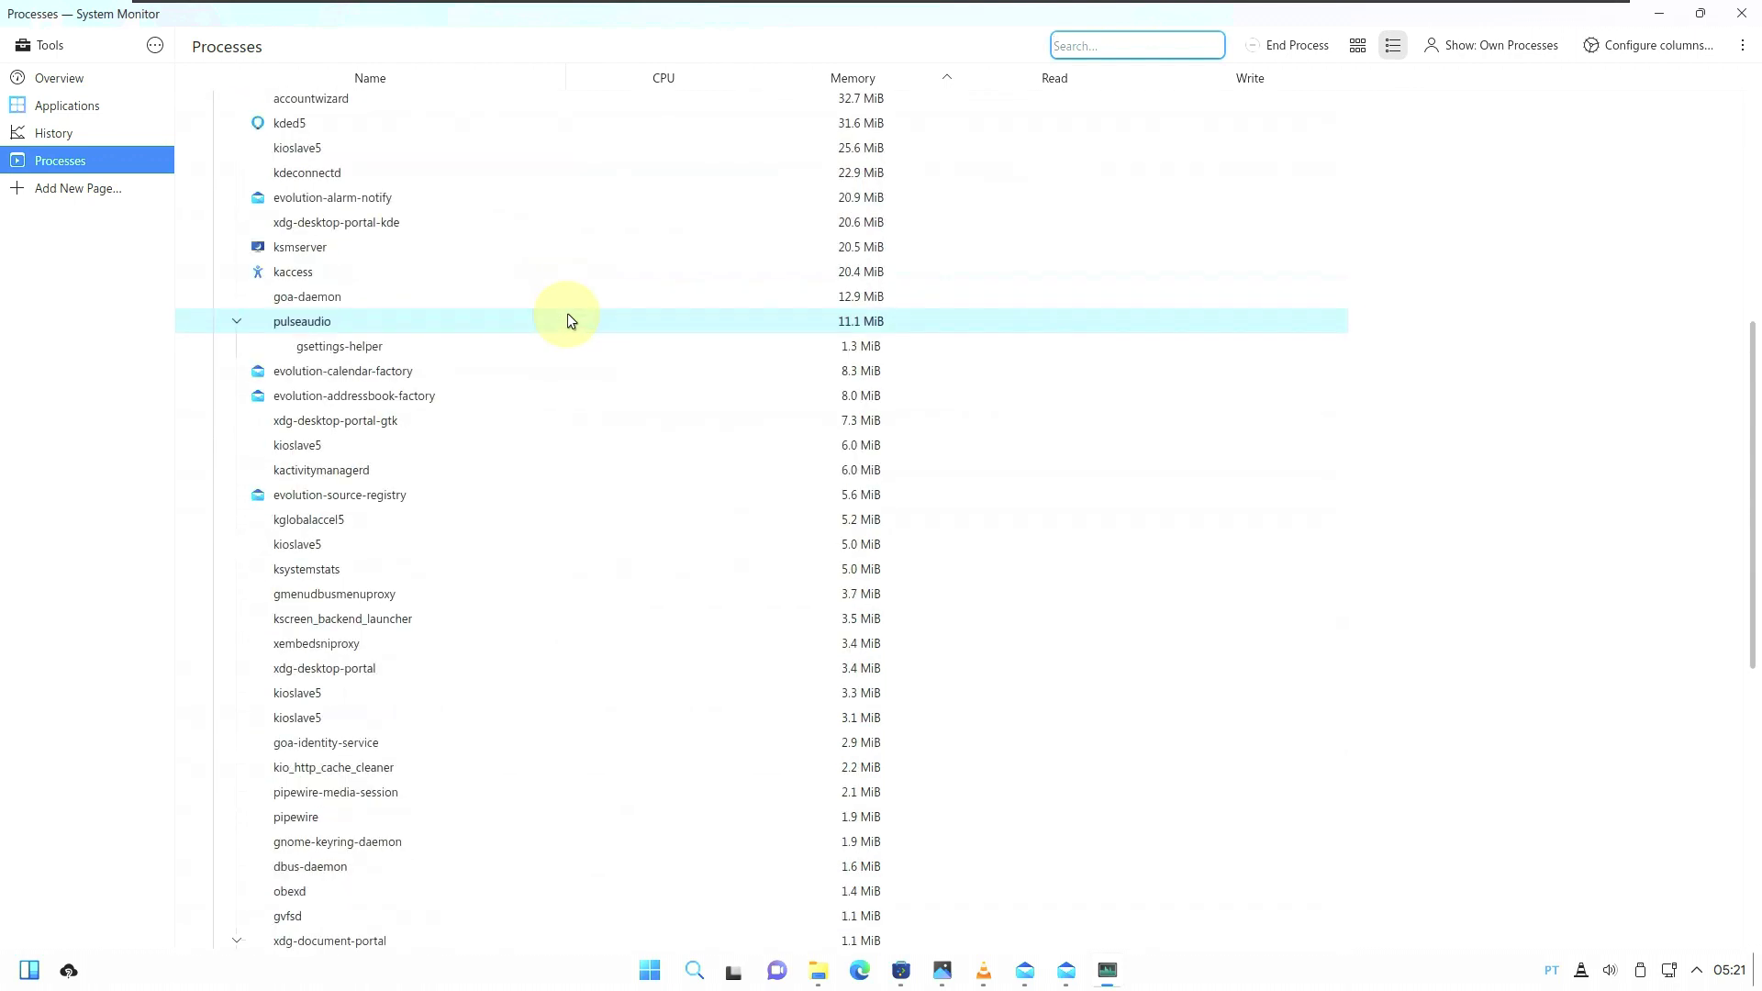
scroll(568, 320, down, 4)
scroll(567, 319, down, 5)
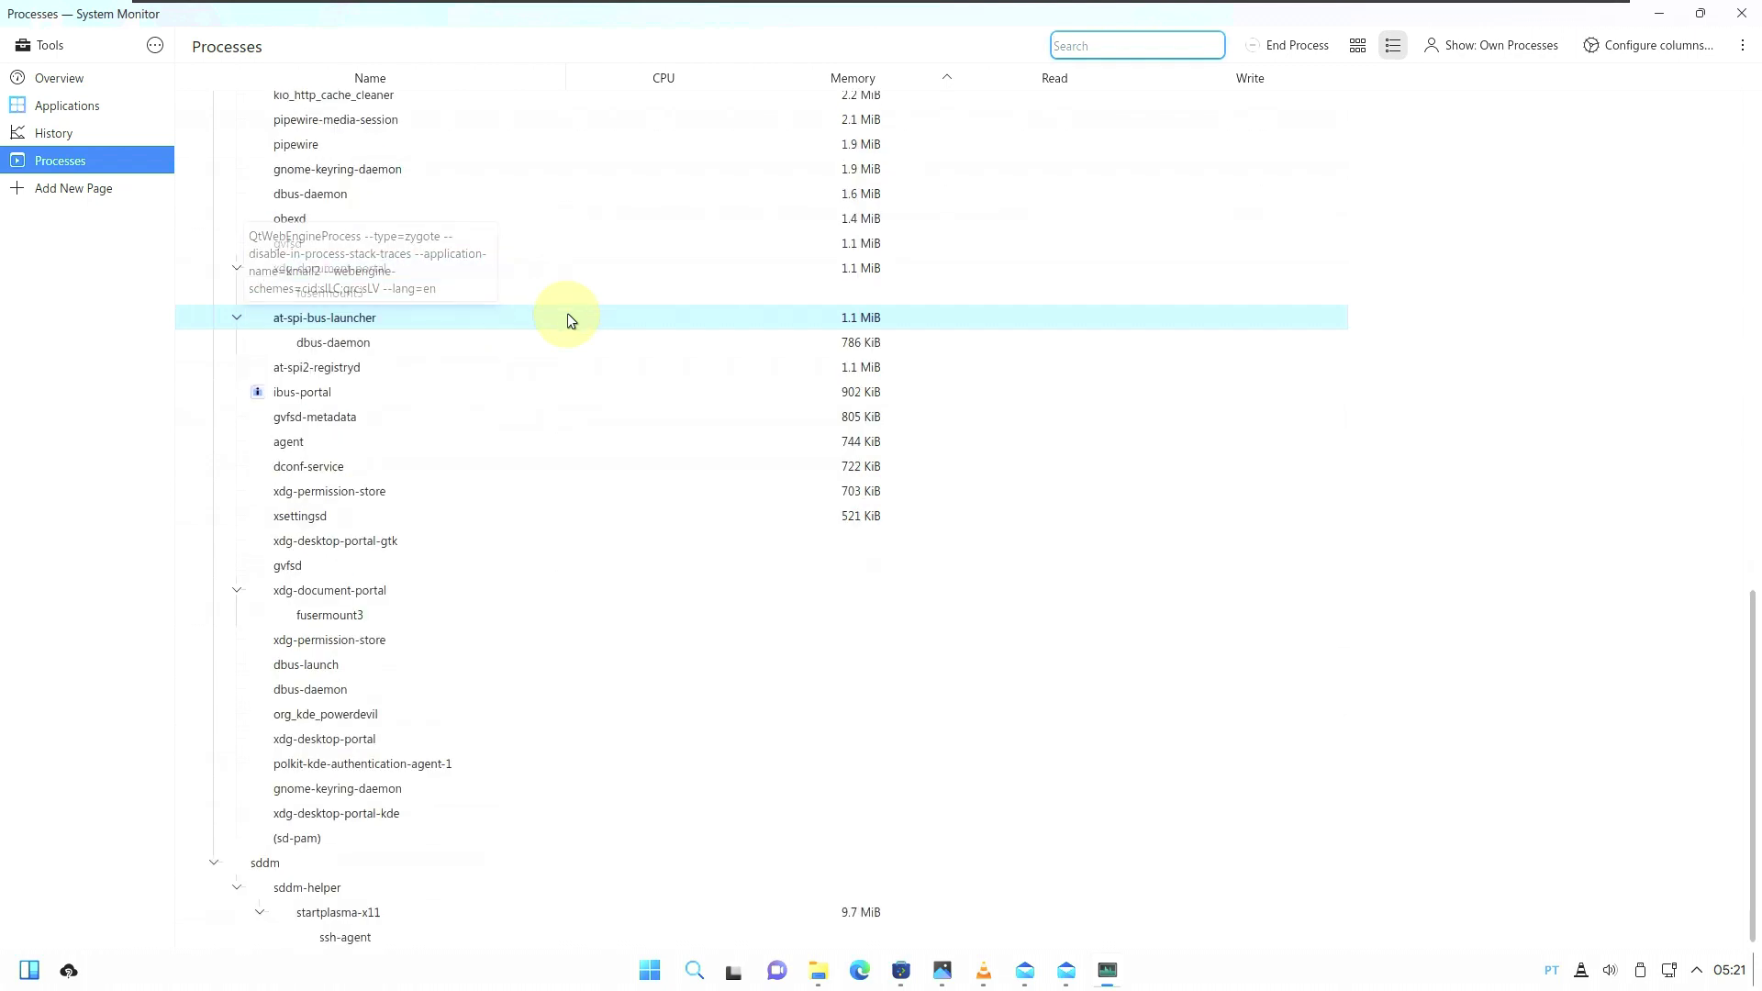
click(128, 78)
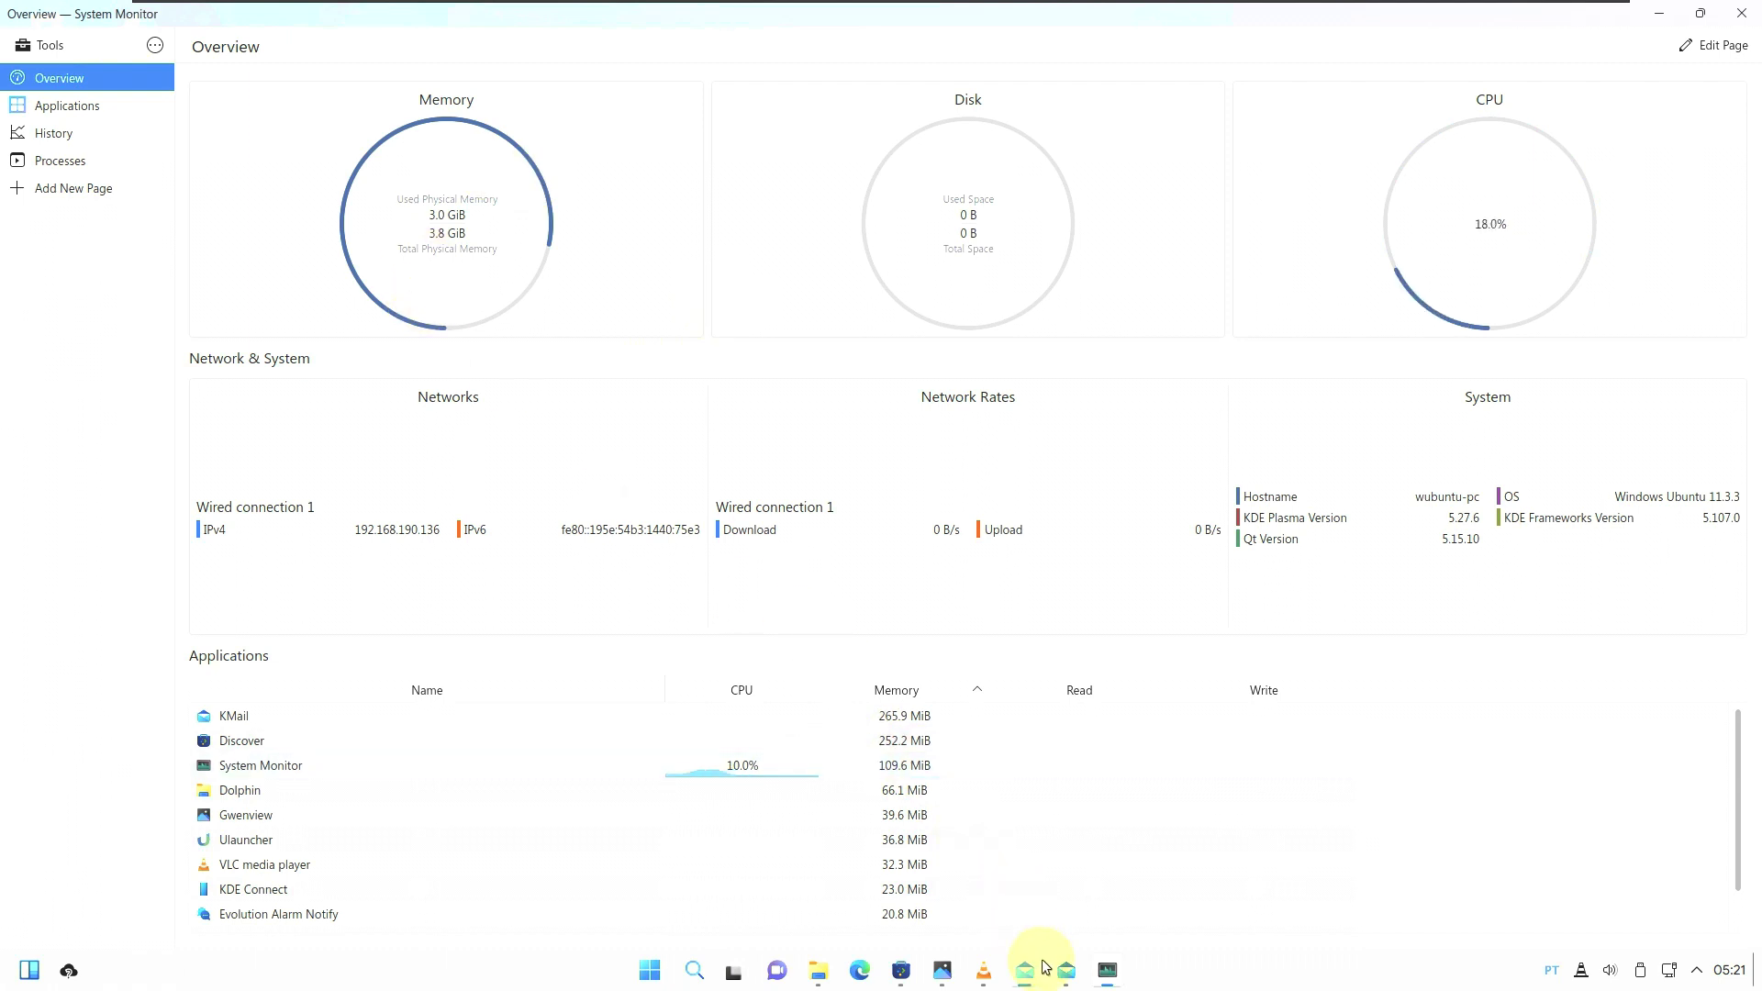
click(1108, 970)
Close the Akonadi server self-test window and cancel the mail account setup assistant.
click(1108, 970)
mouse_move(1066, 980)
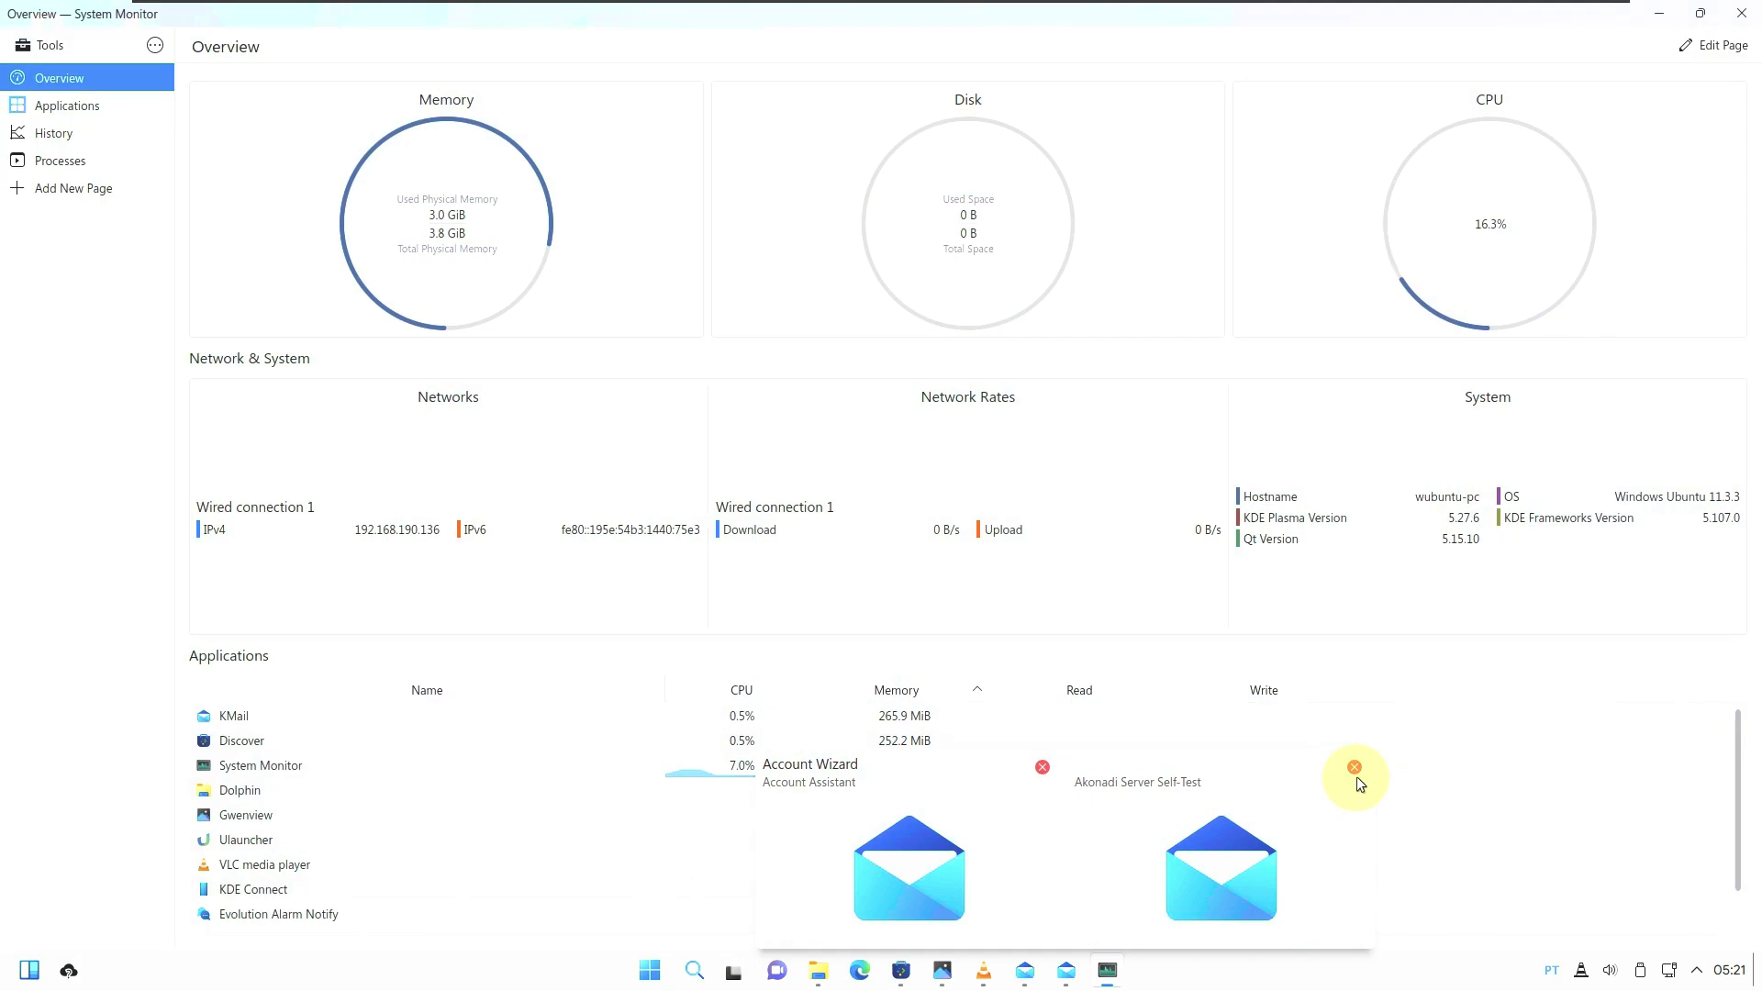
click(1355, 771)
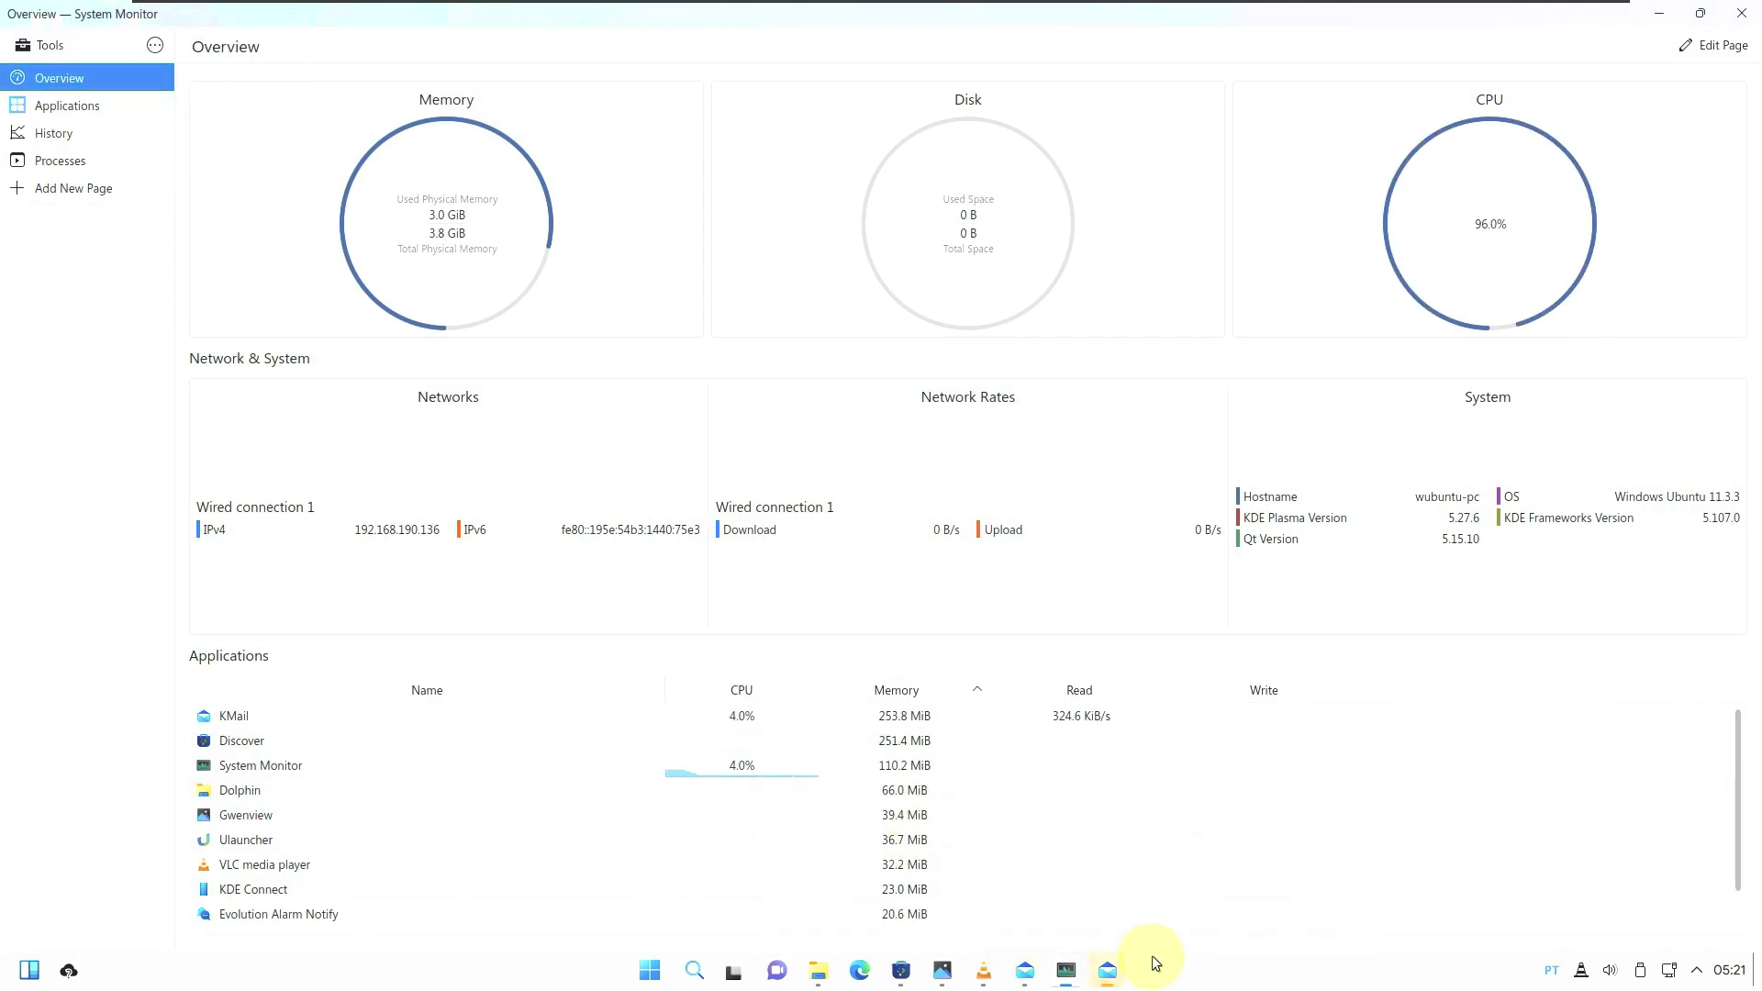
click(1108, 970)
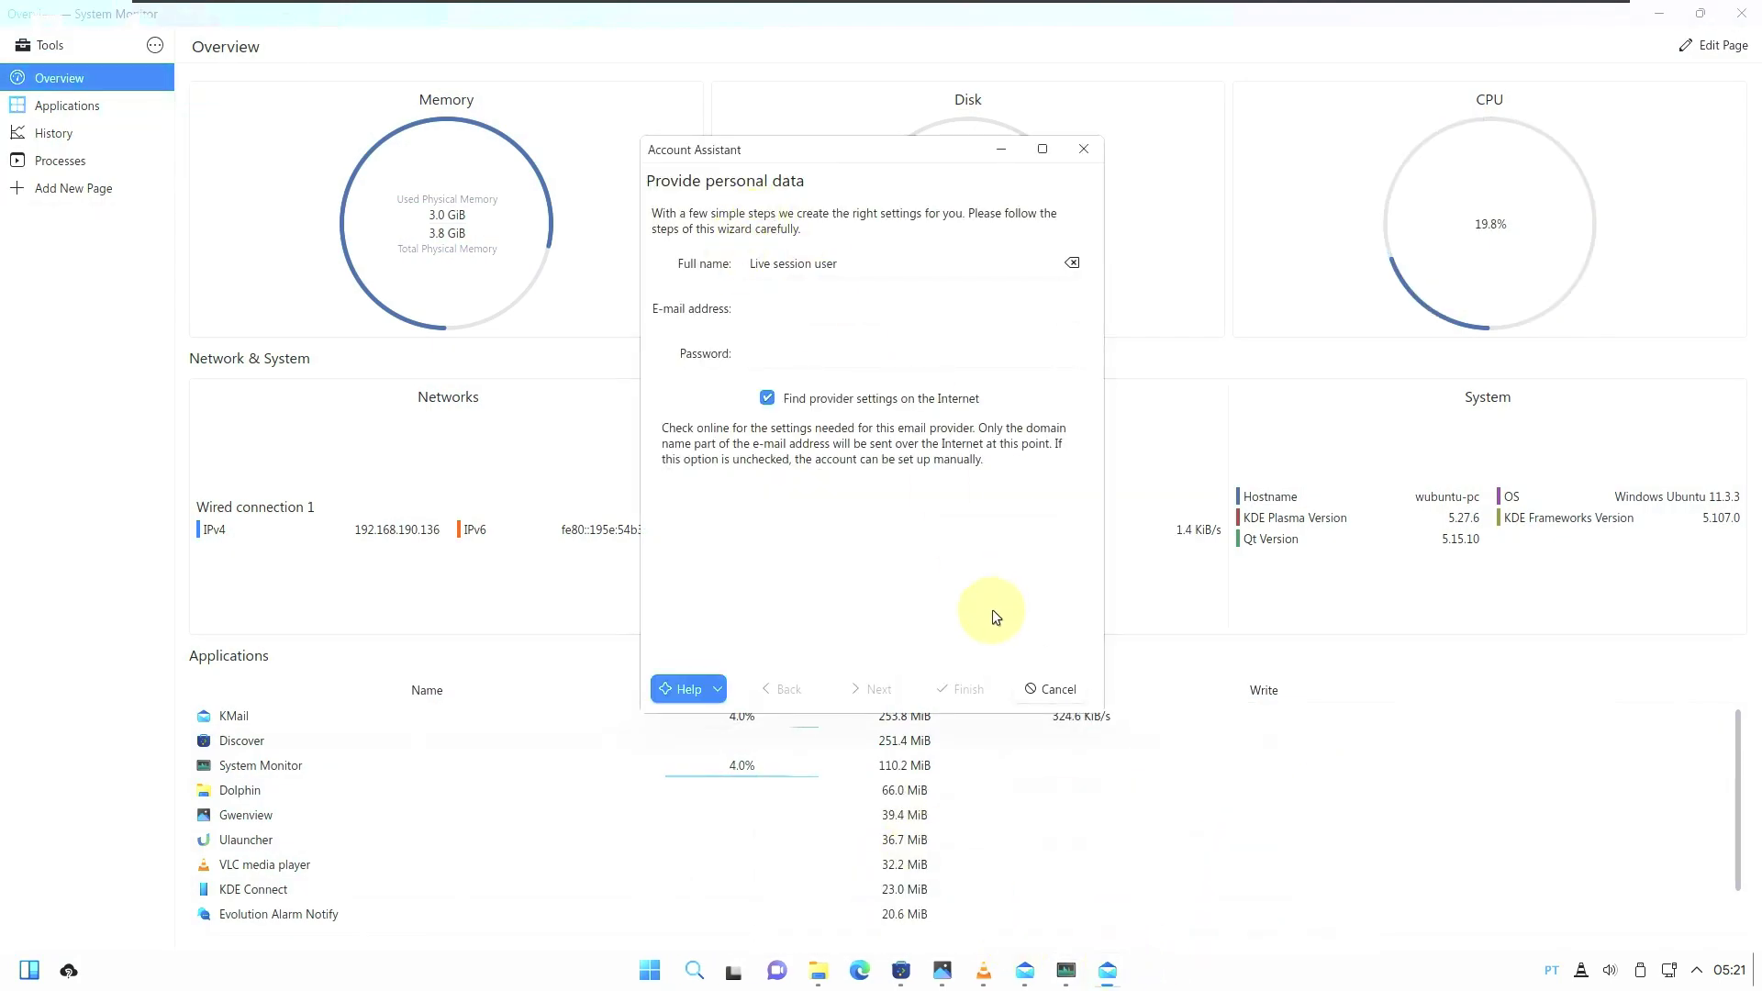
click(1046, 689)
View KMail's About dialog from its help options, then close it and KMail.
click(1048, 968)
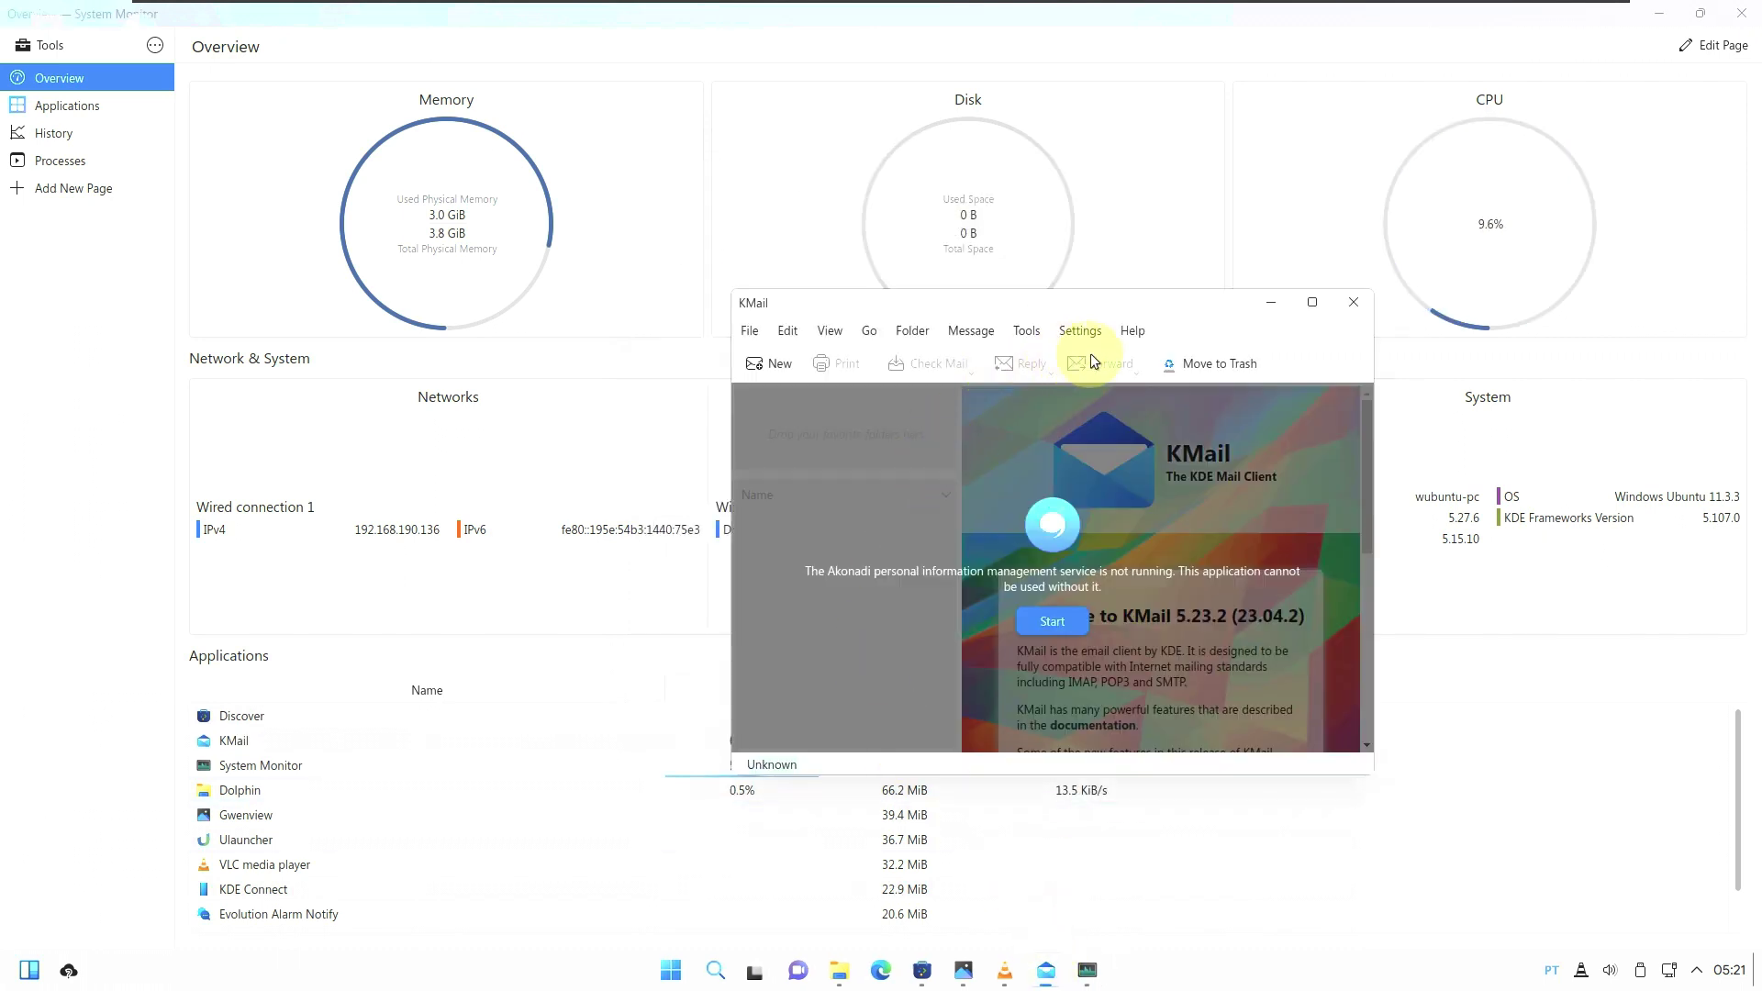
click(1133, 330)
click(1183, 564)
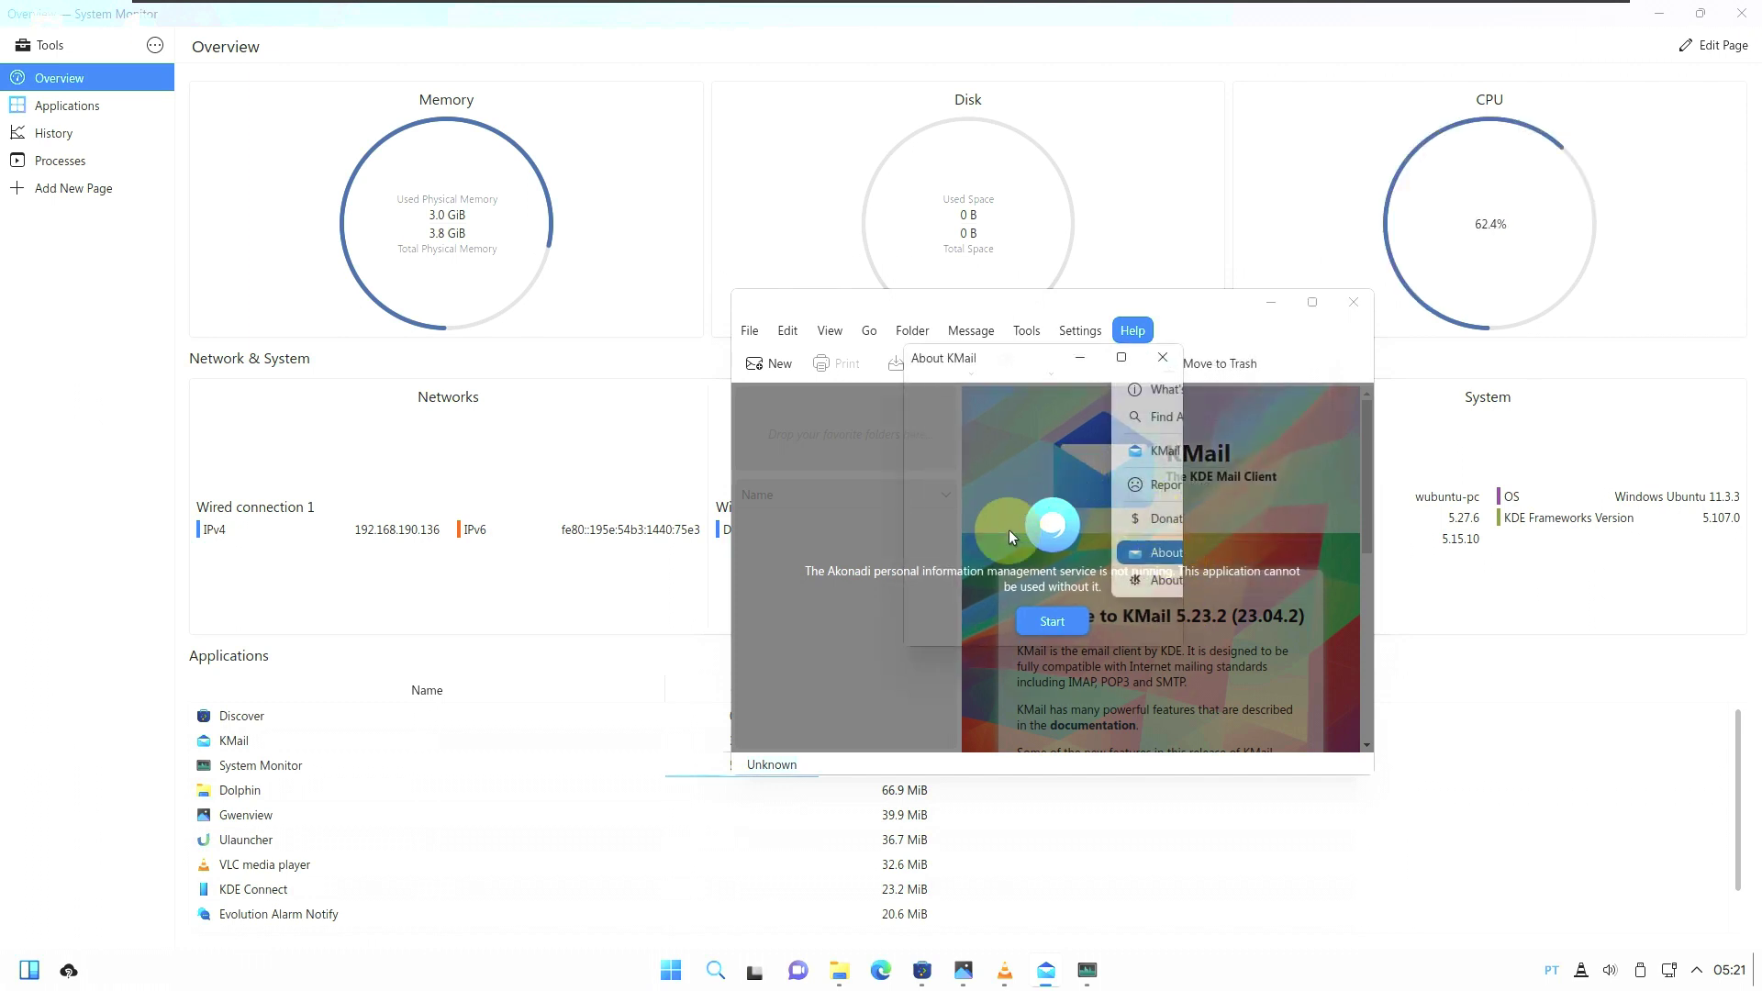
click(1158, 356)
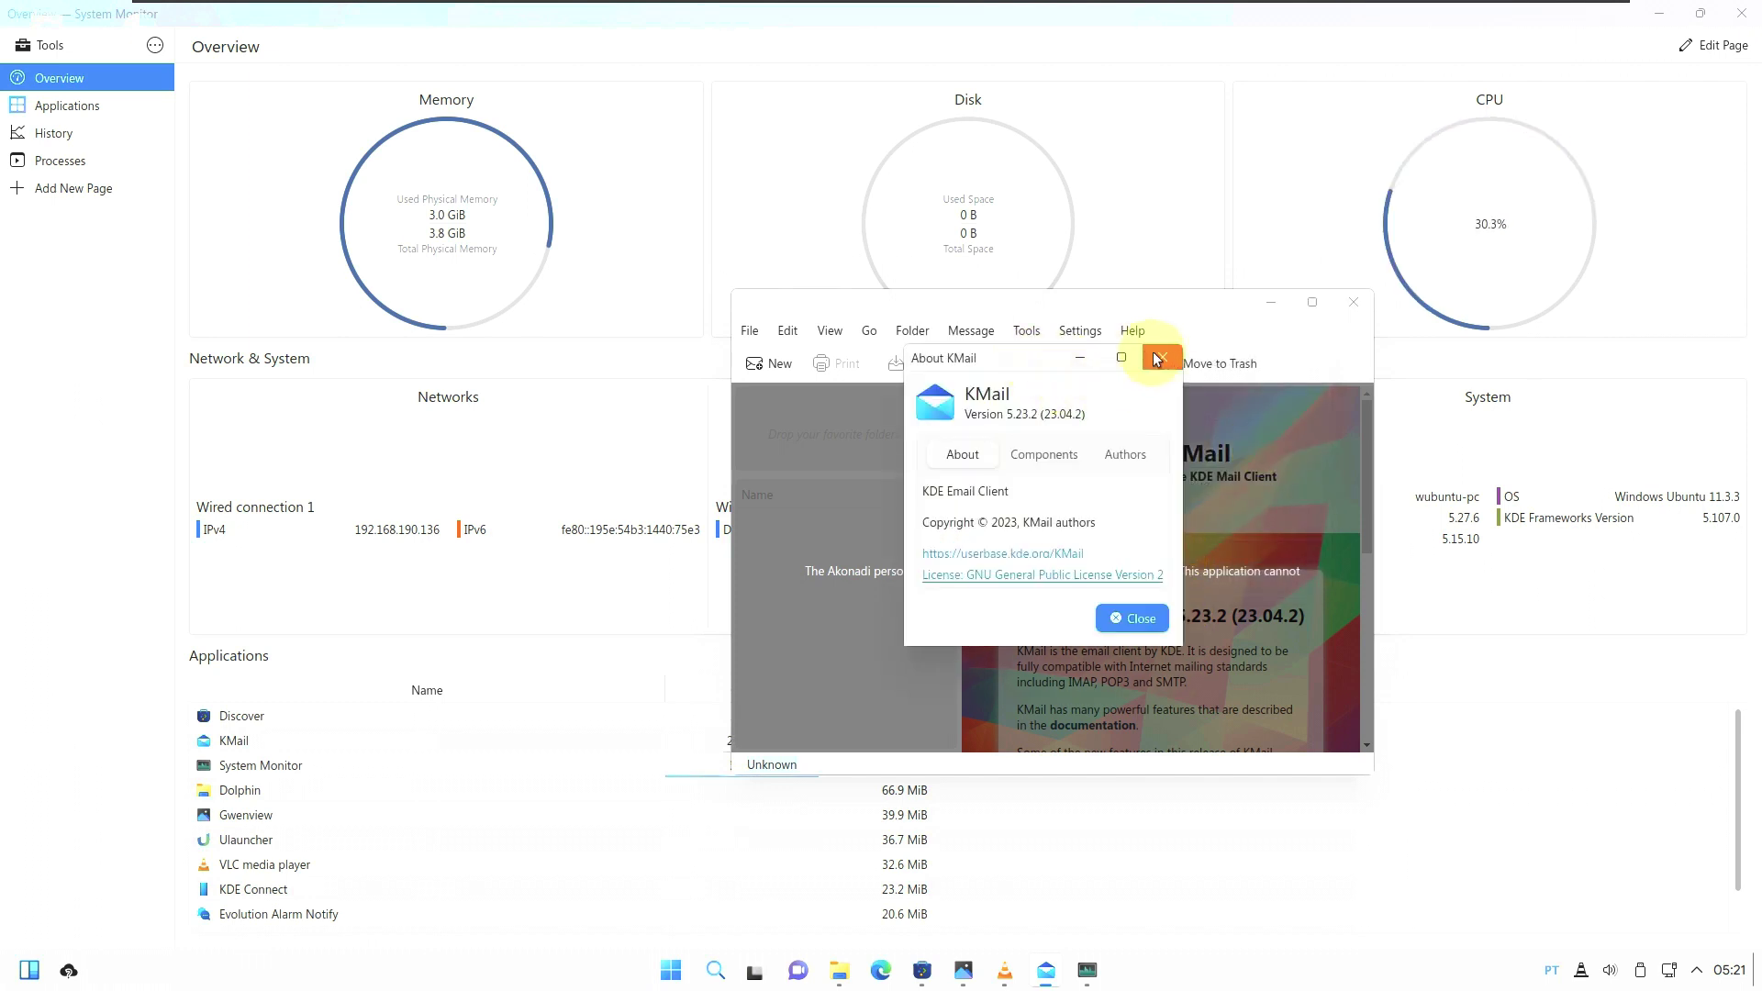
click(1353, 302)
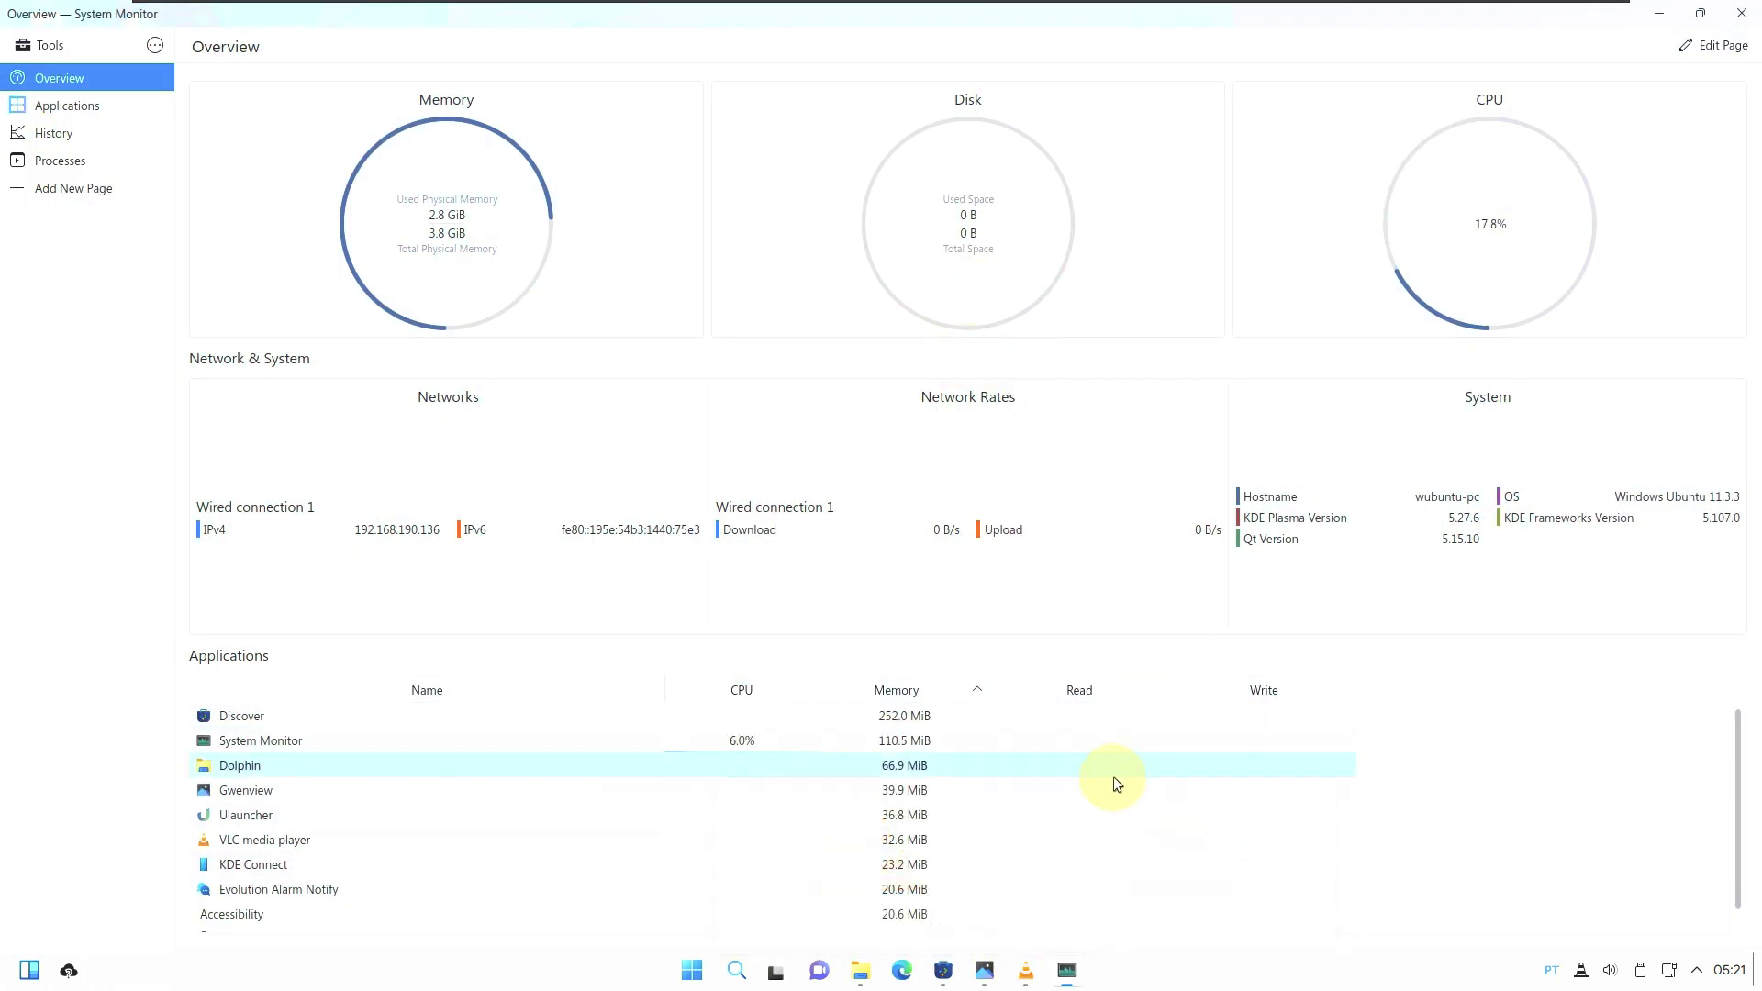
mouse_move(1046, 955)
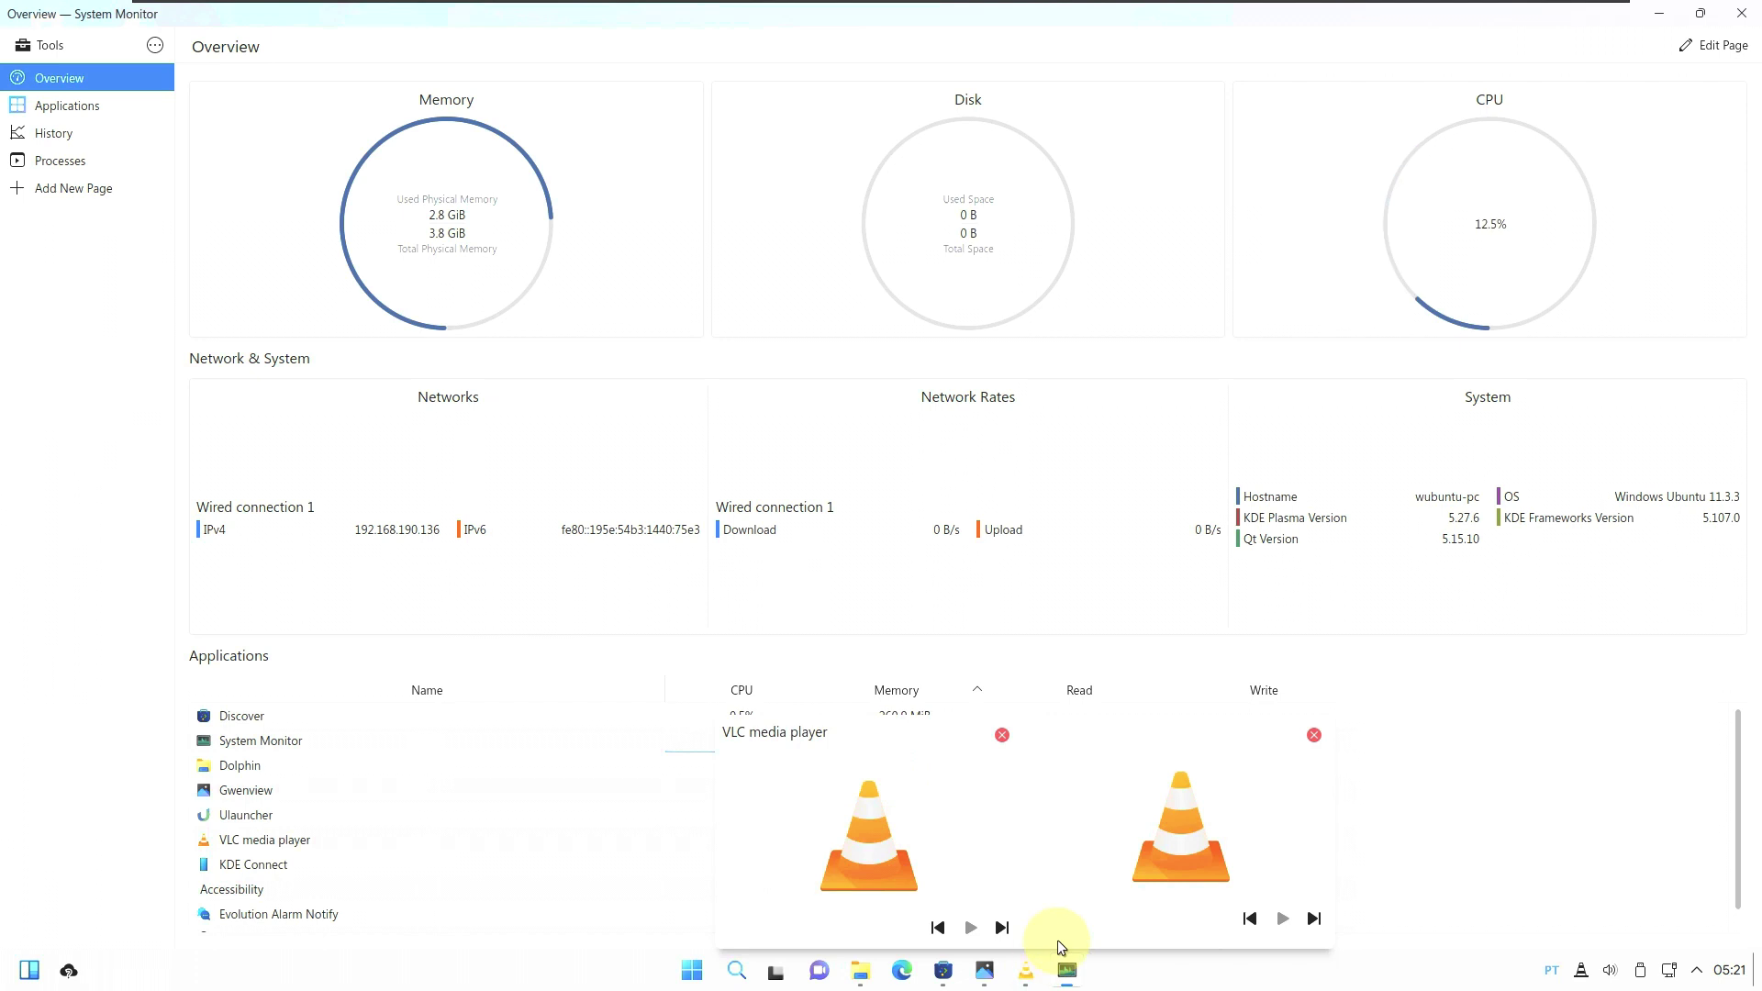
click(1241, 845)
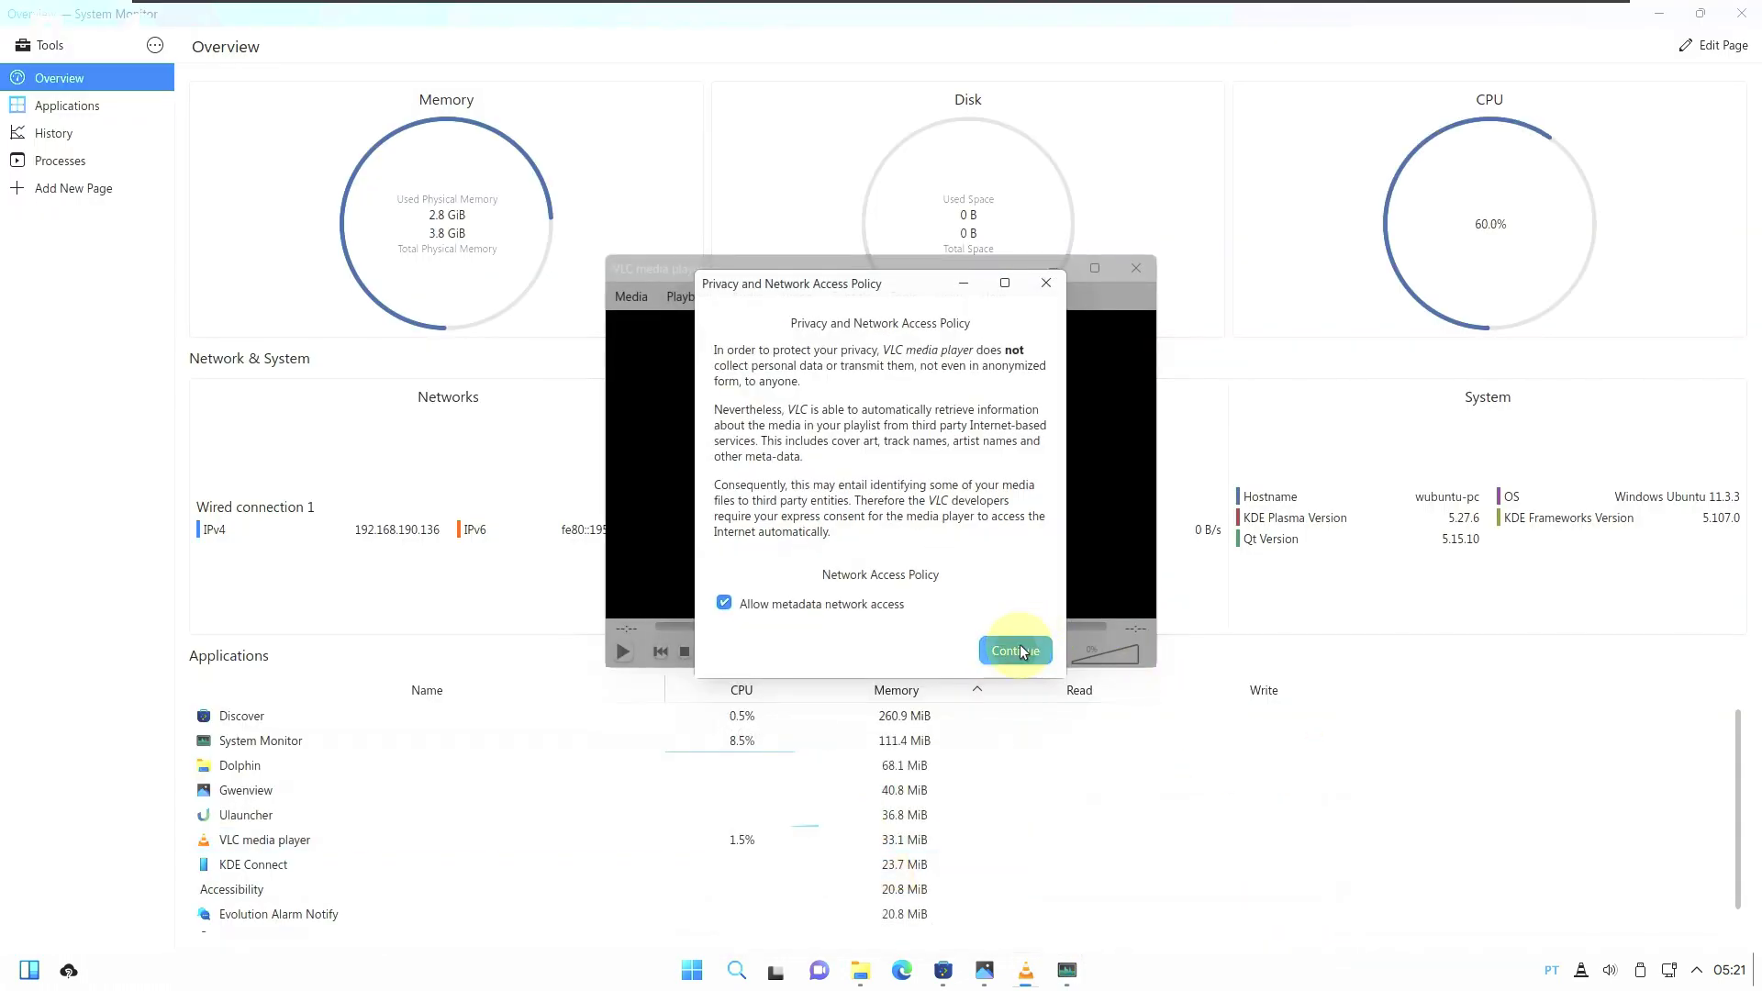
click(1017, 649)
click(990, 299)
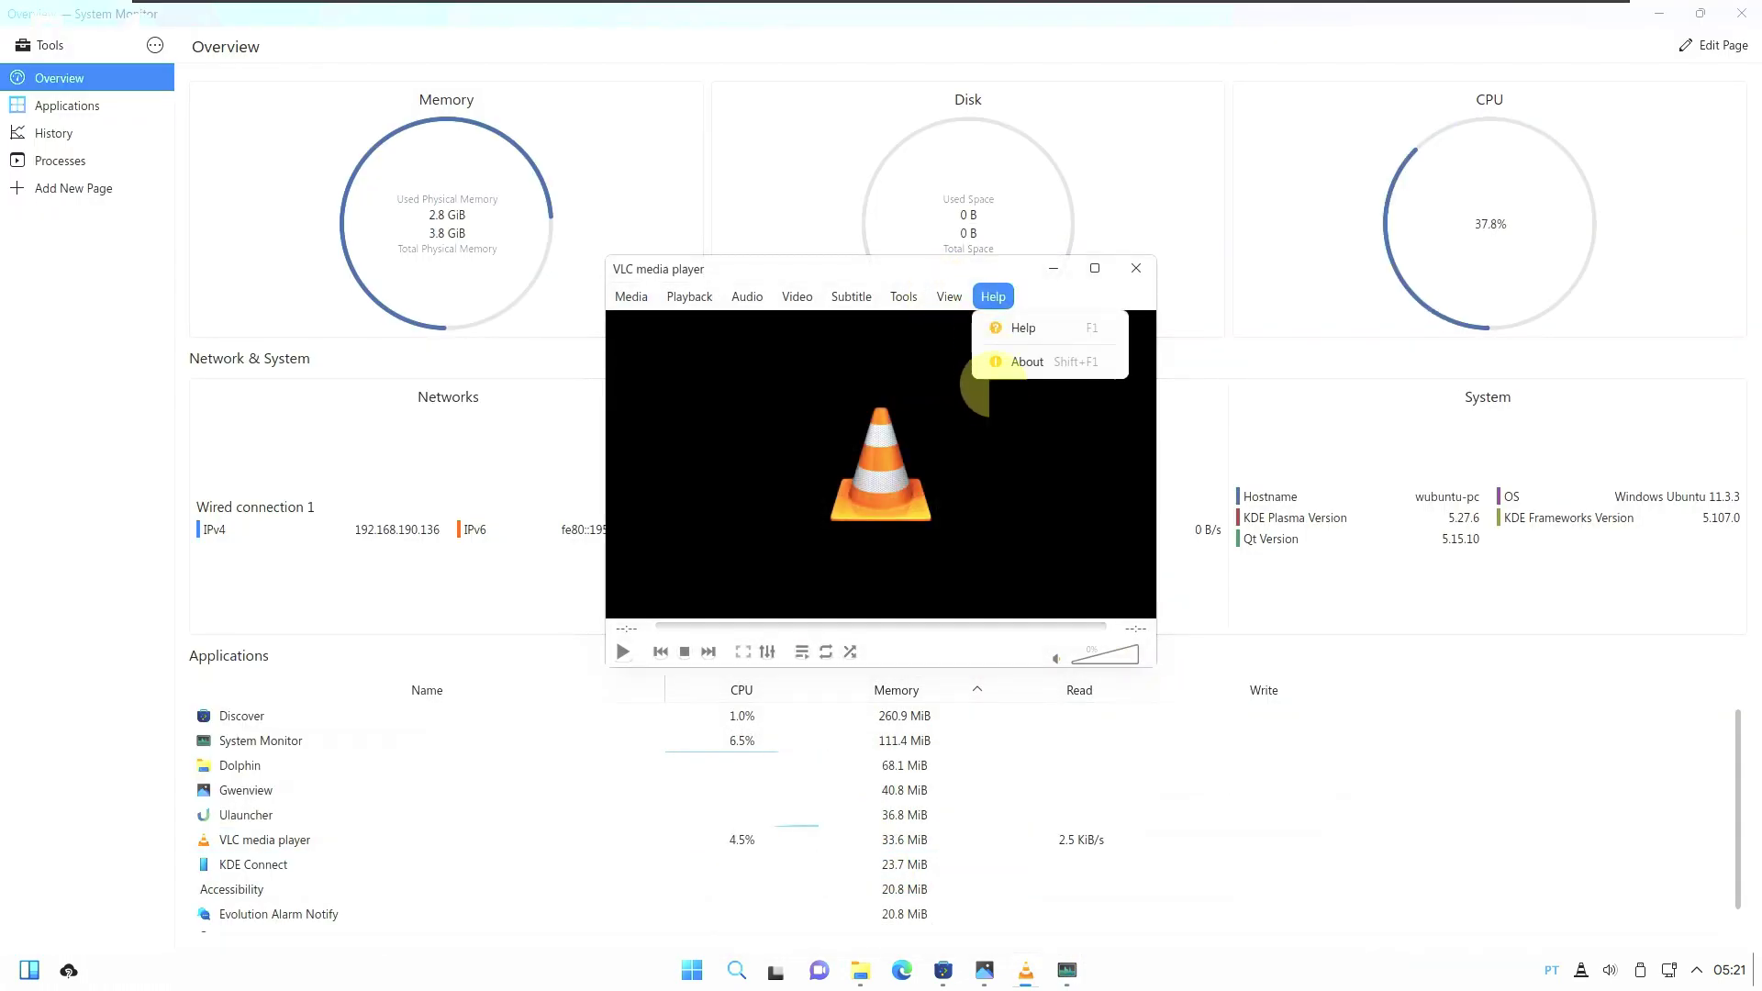
click(1010, 361)
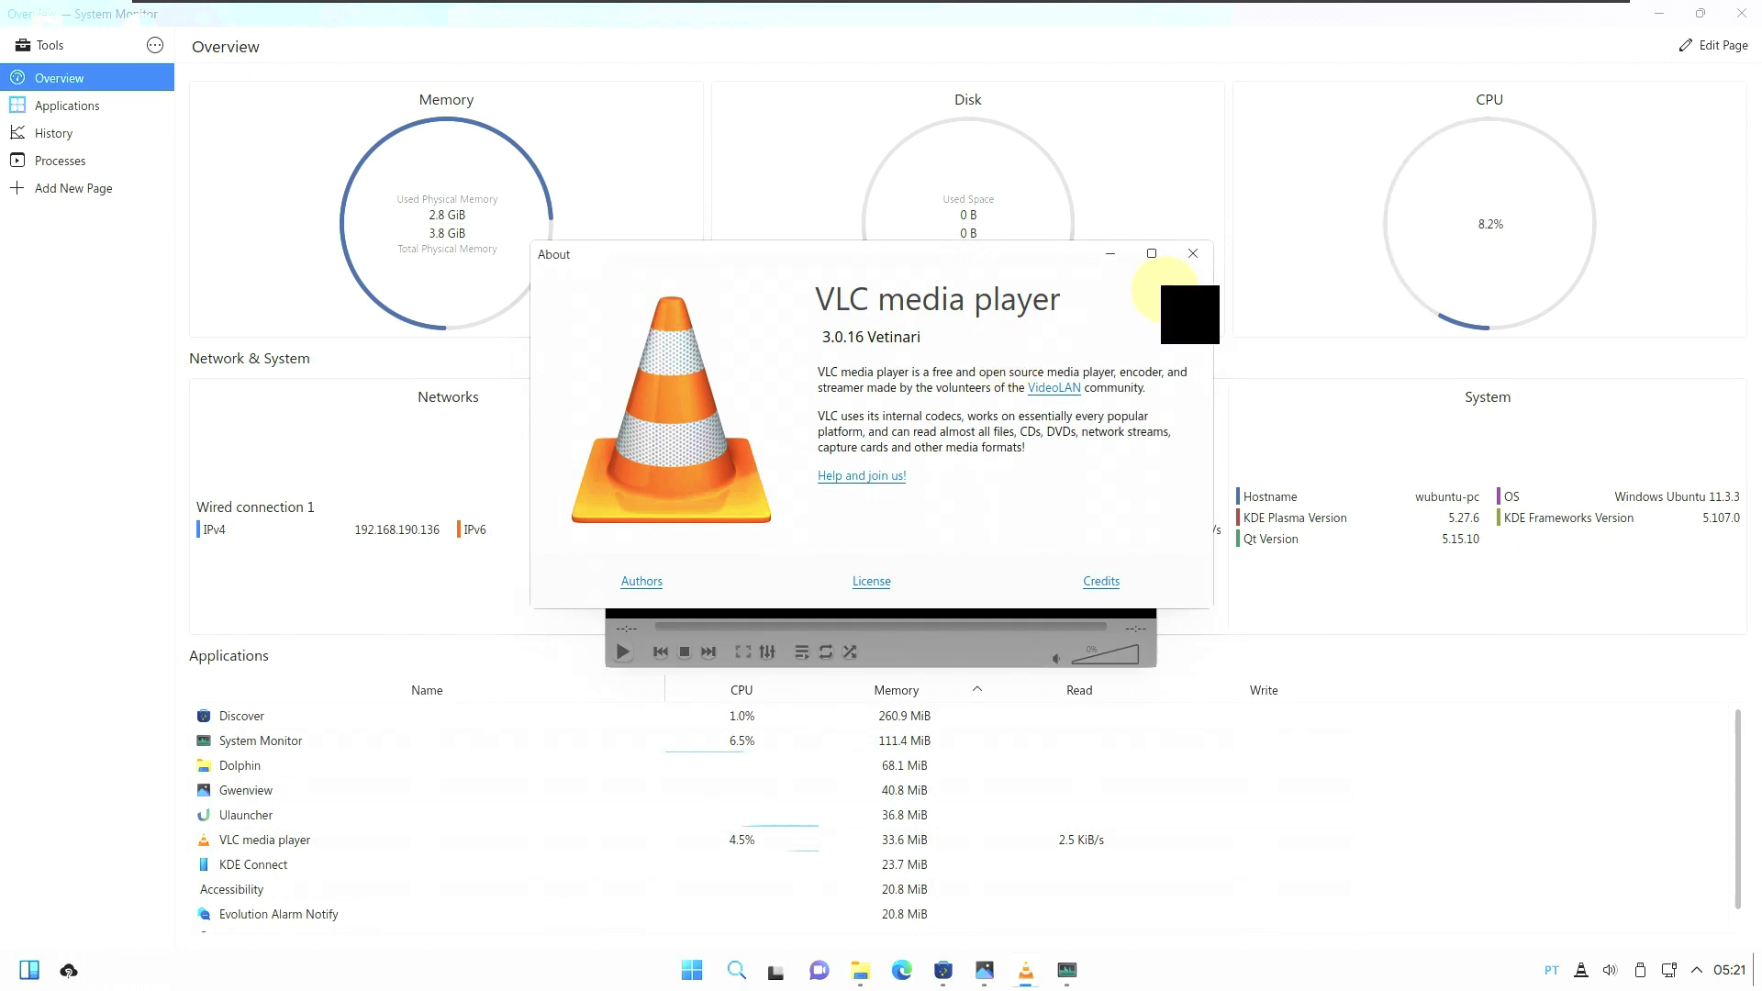
click(1193, 253)
click(1138, 266)
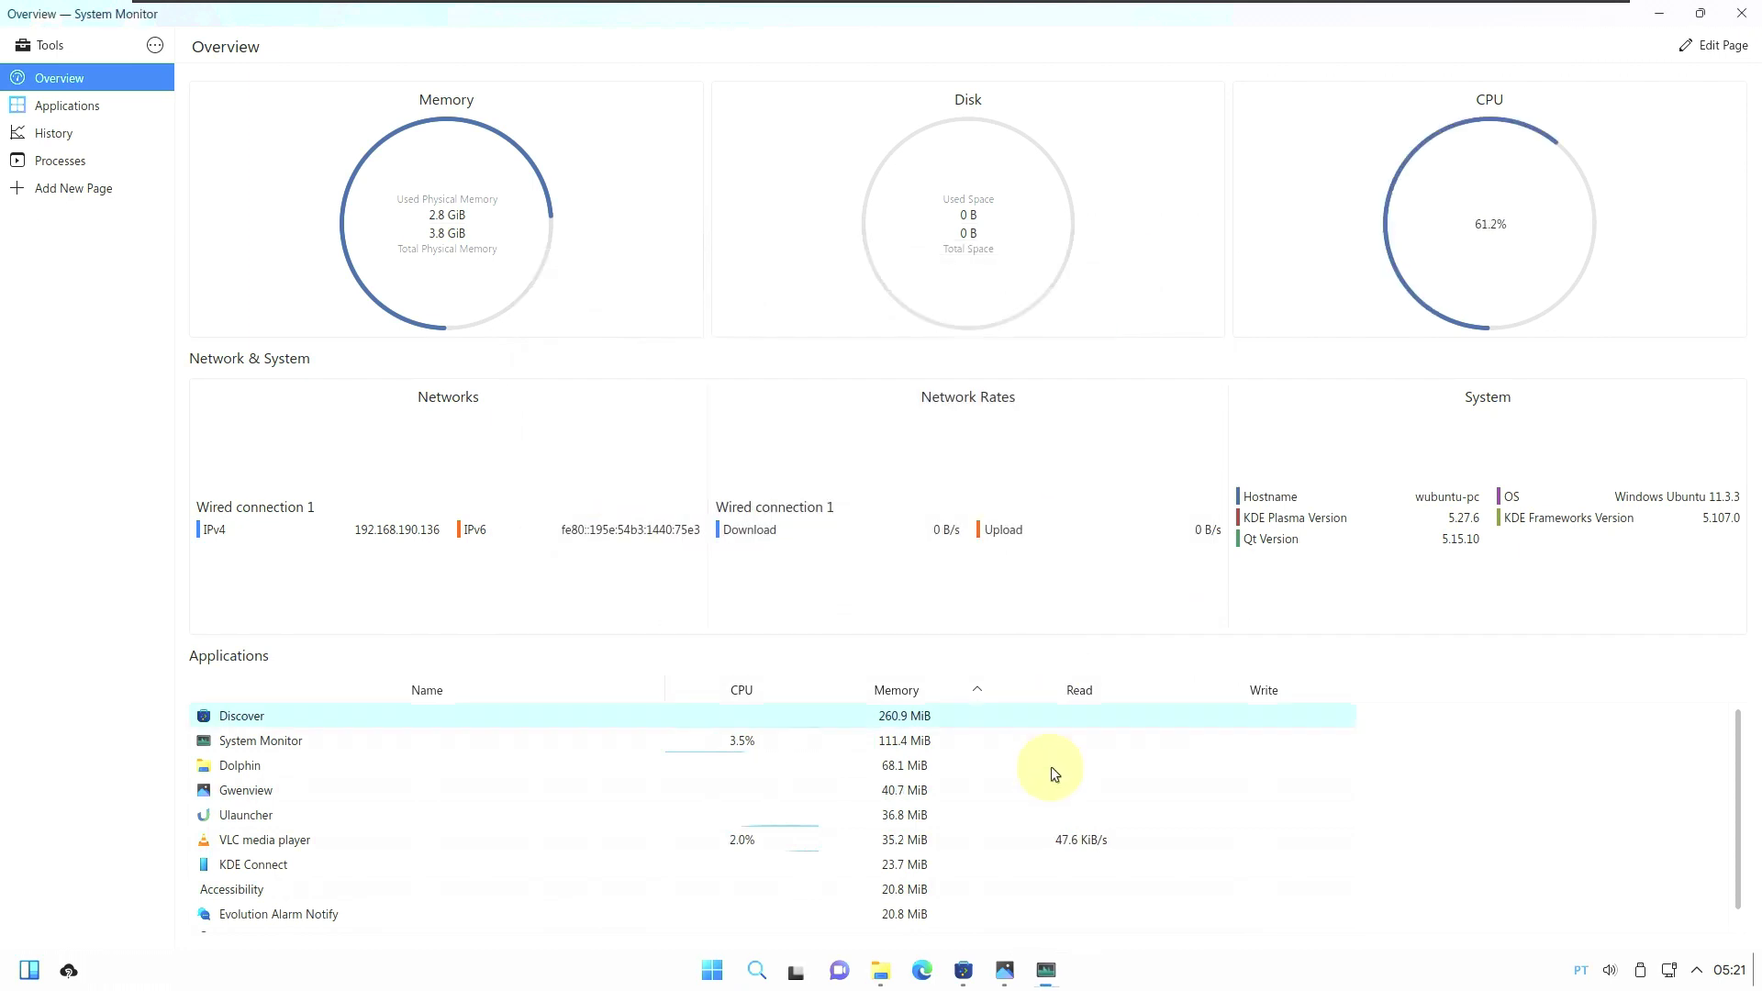
click(1005, 971)
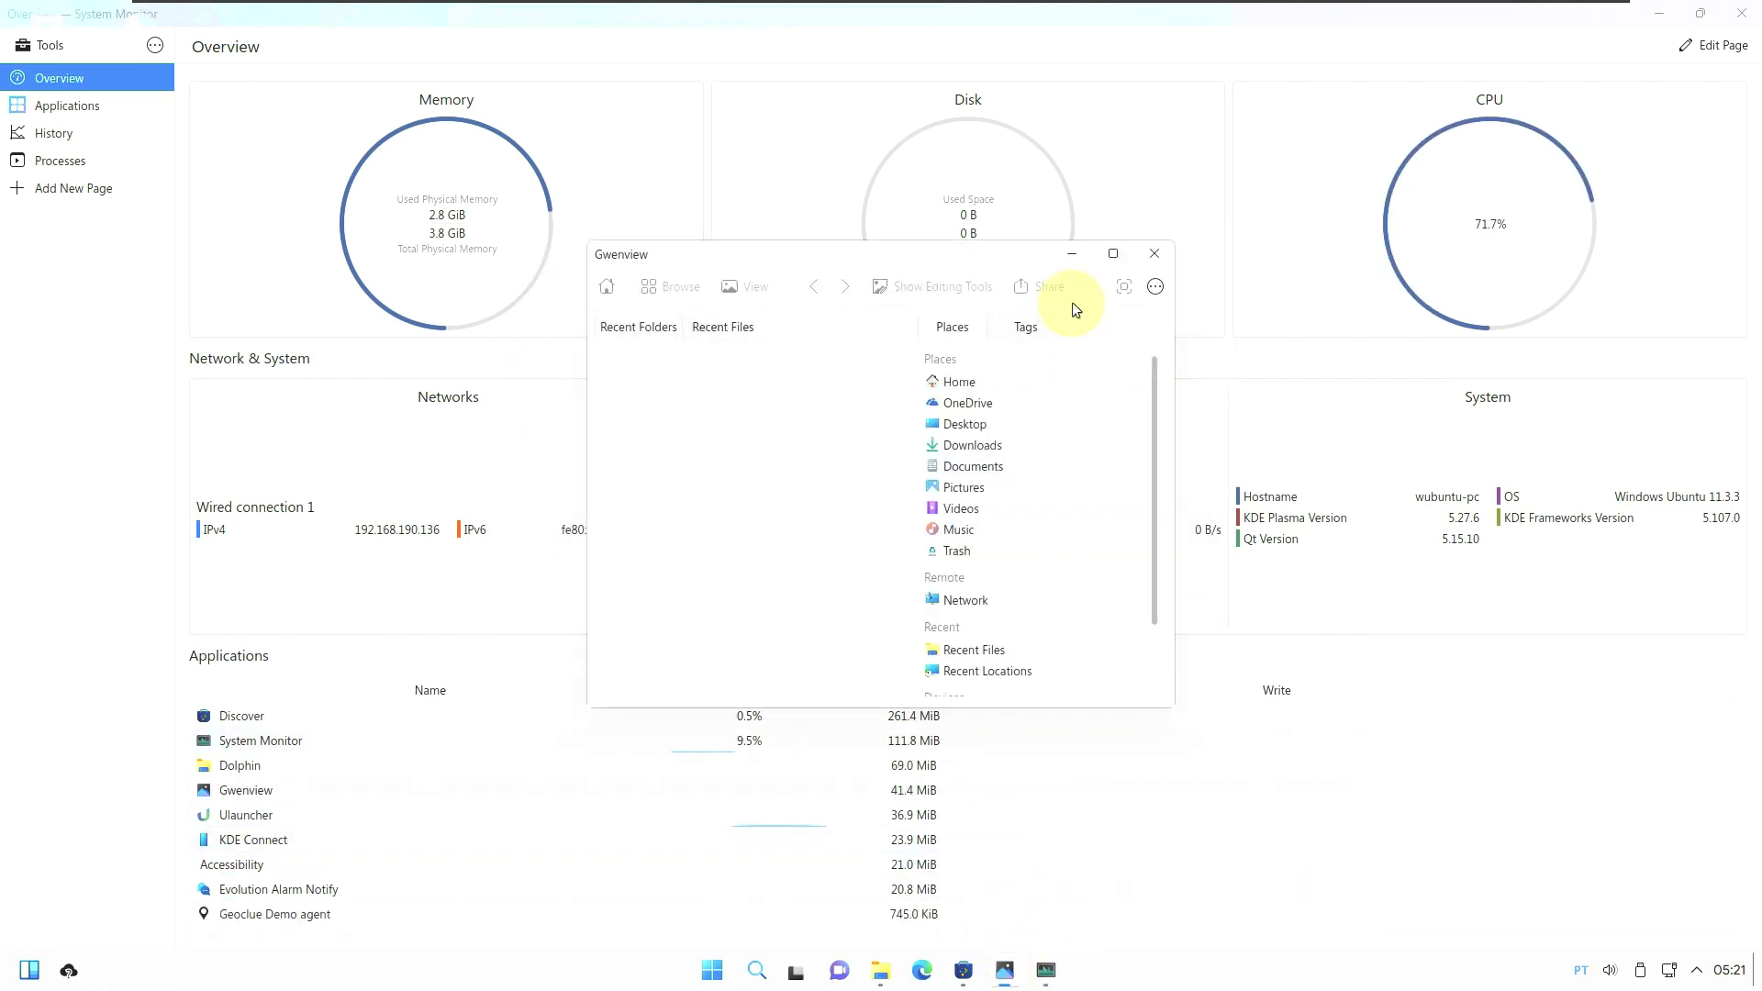
click(1156, 287)
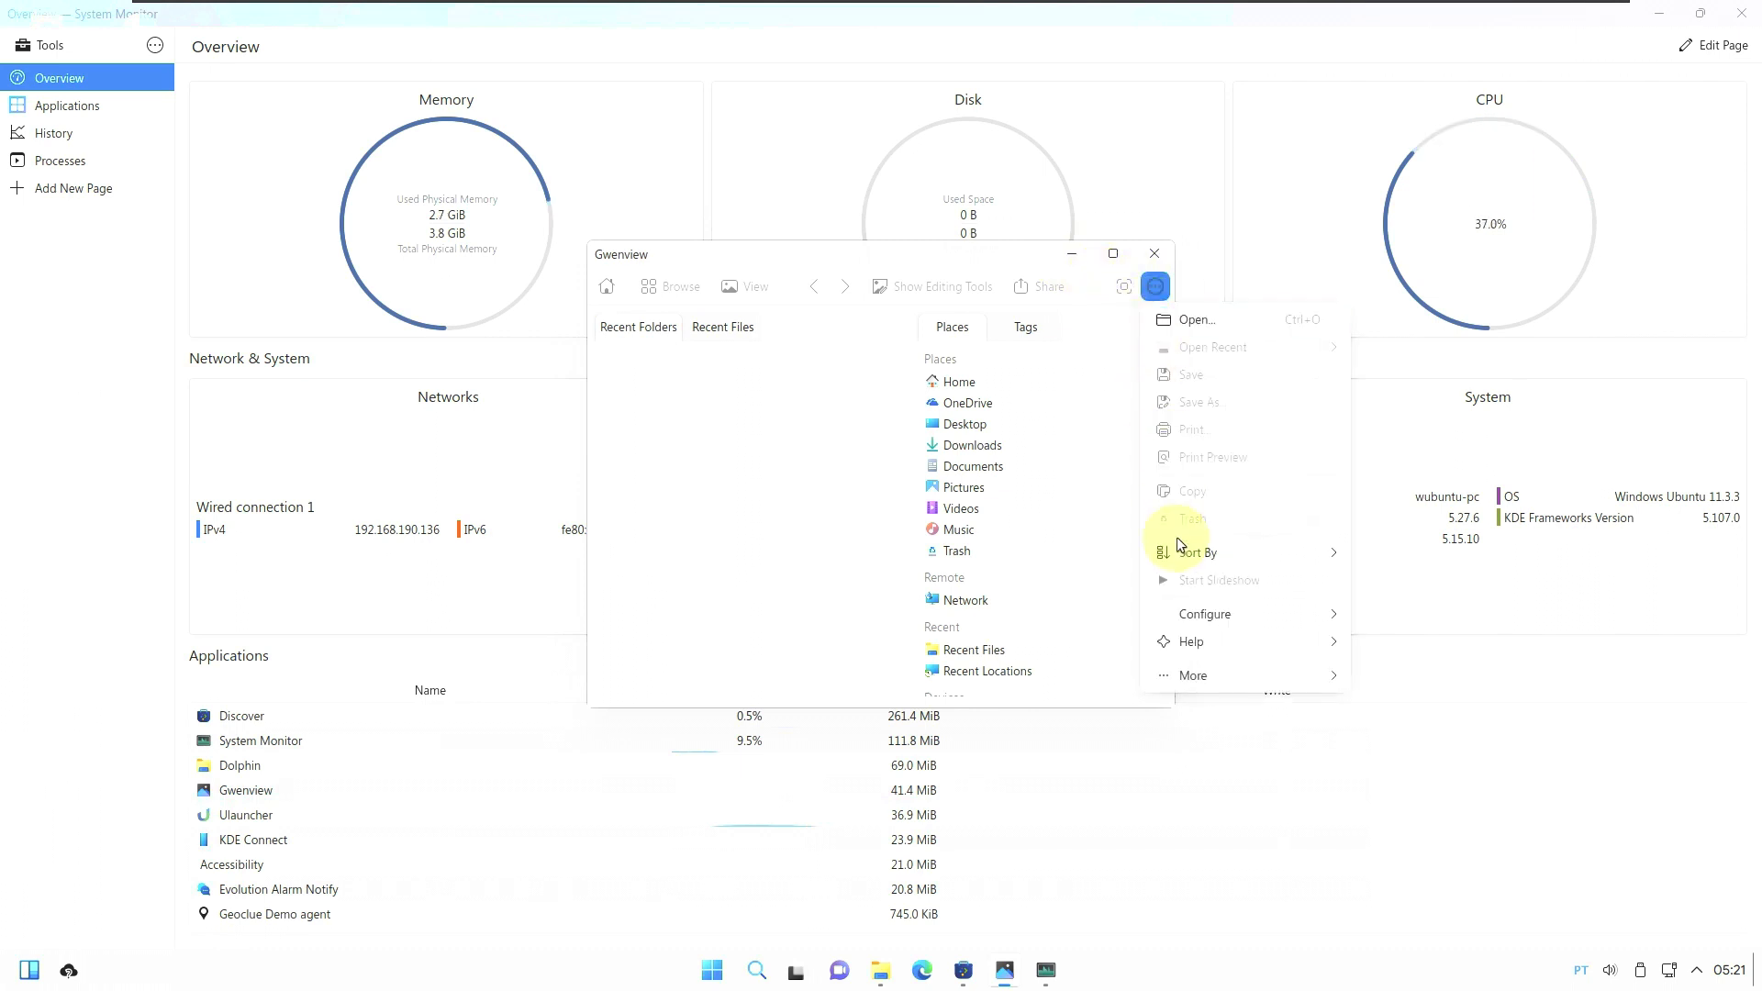
mouse_move(1198, 642)
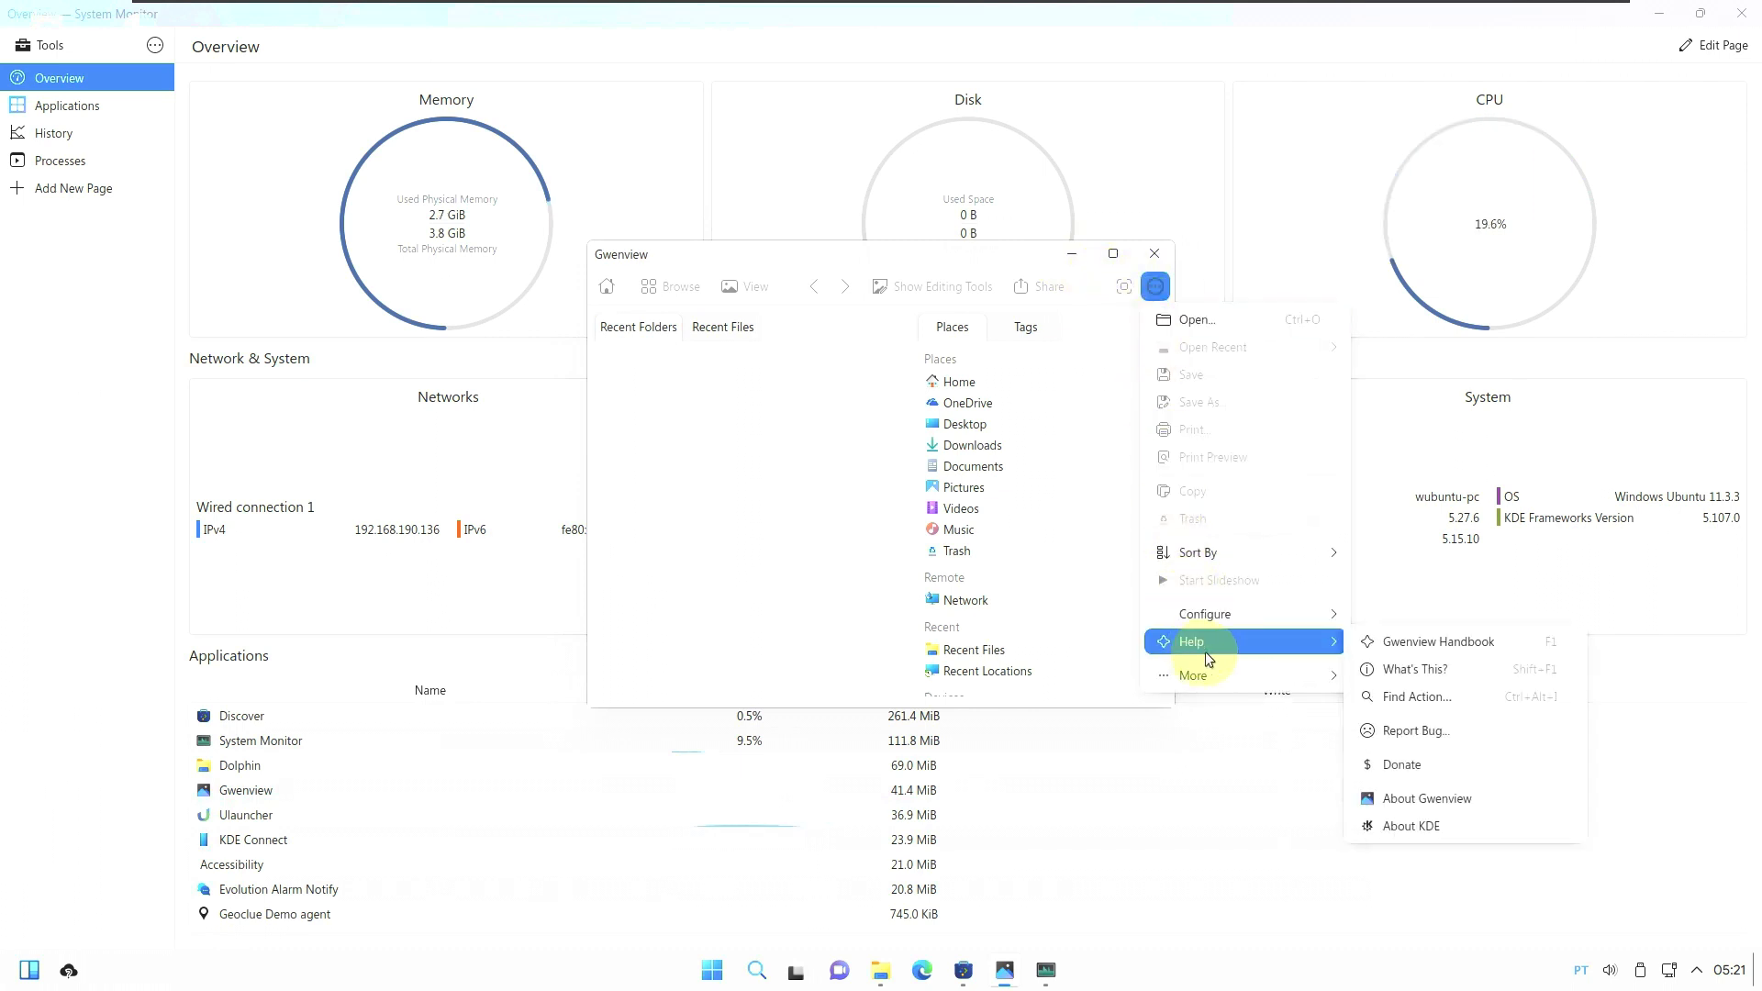
click(1429, 807)
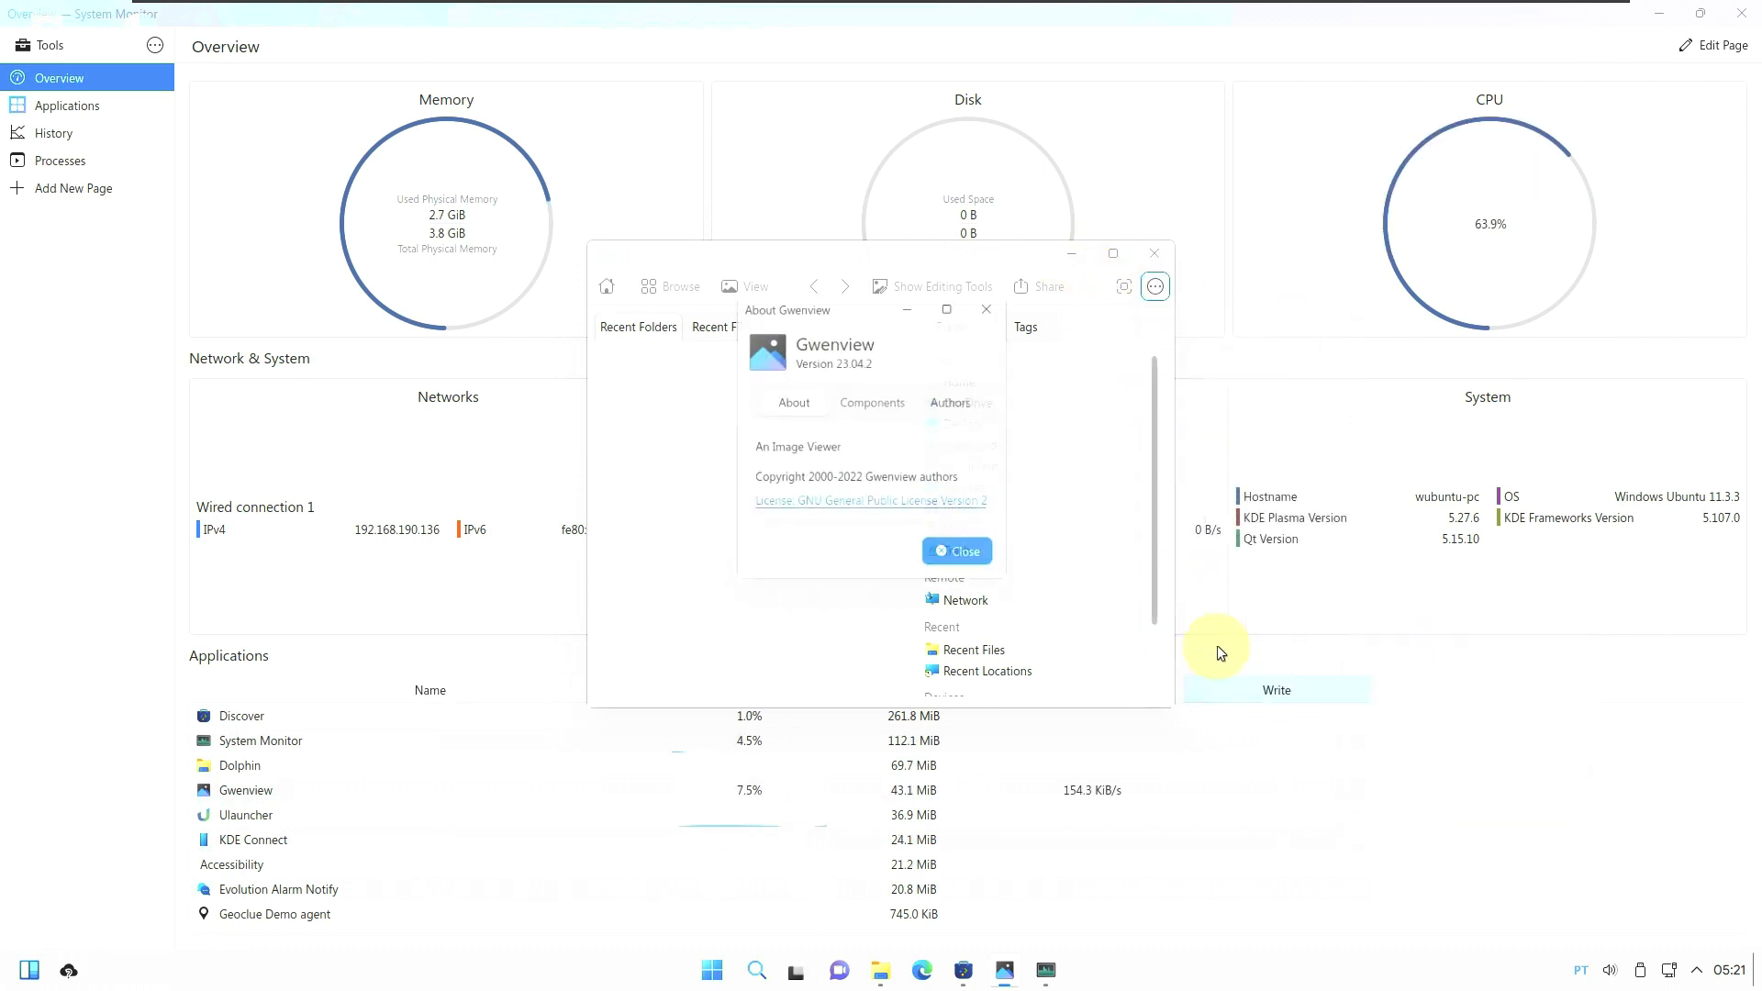
click(974, 550)
click(1155, 253)
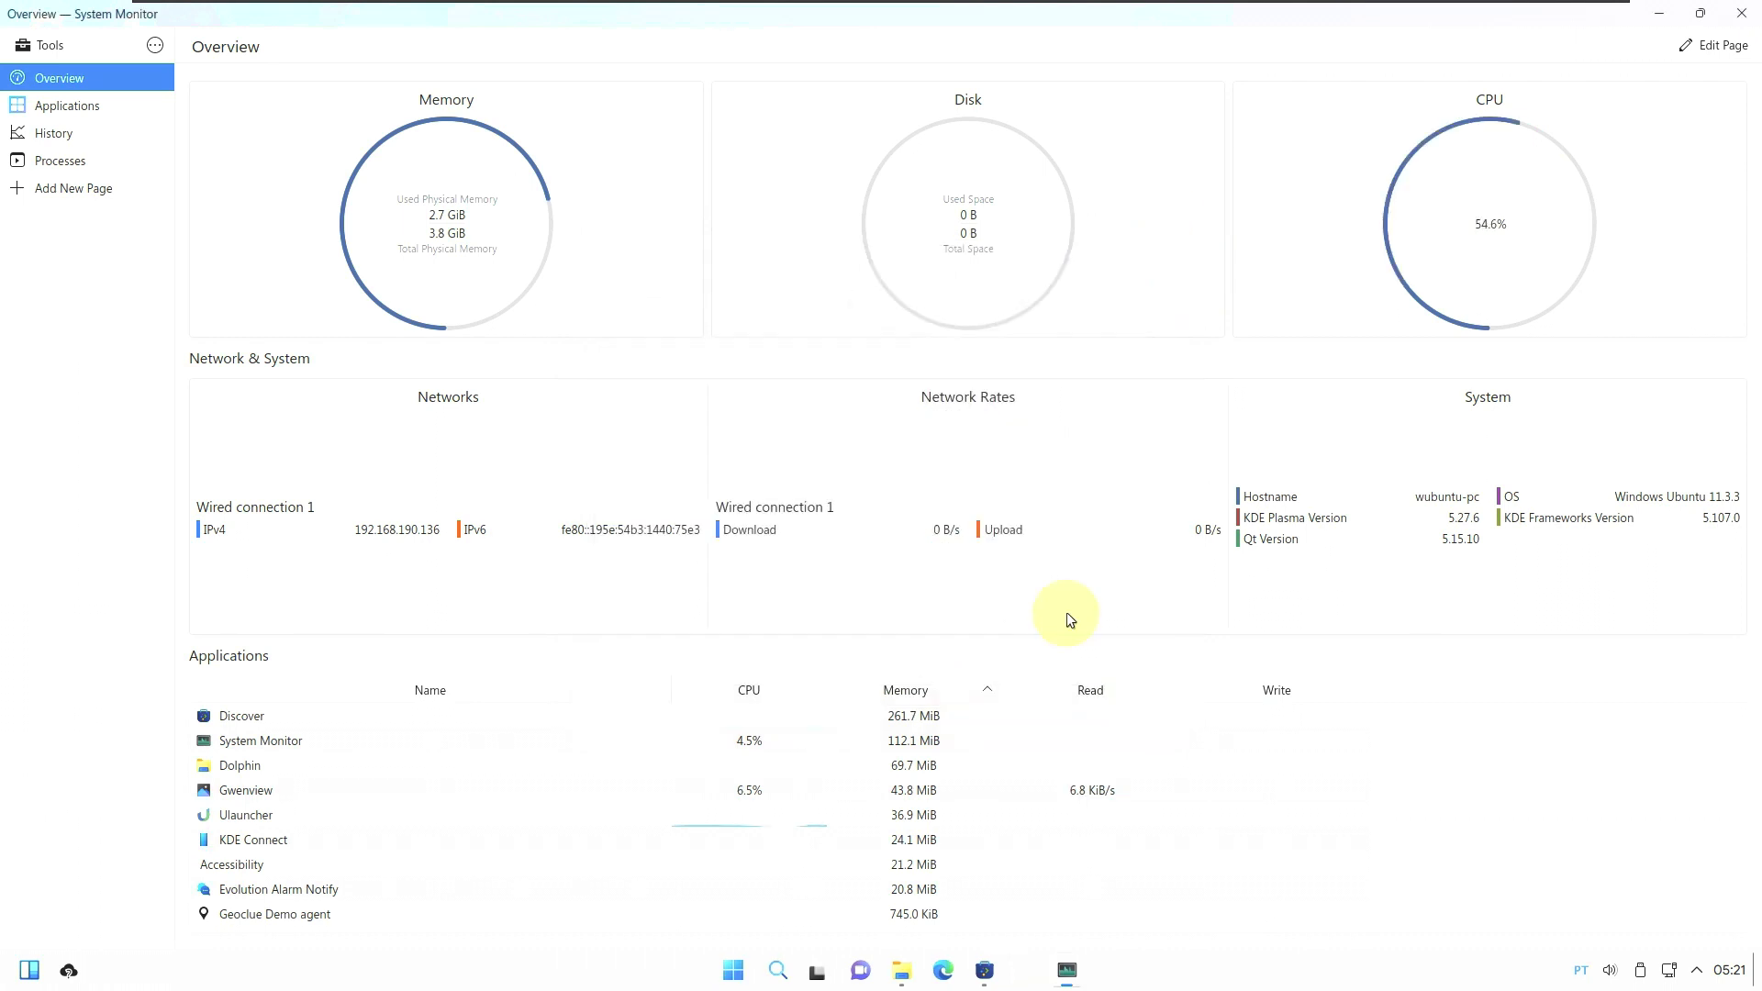
click(990, 972)
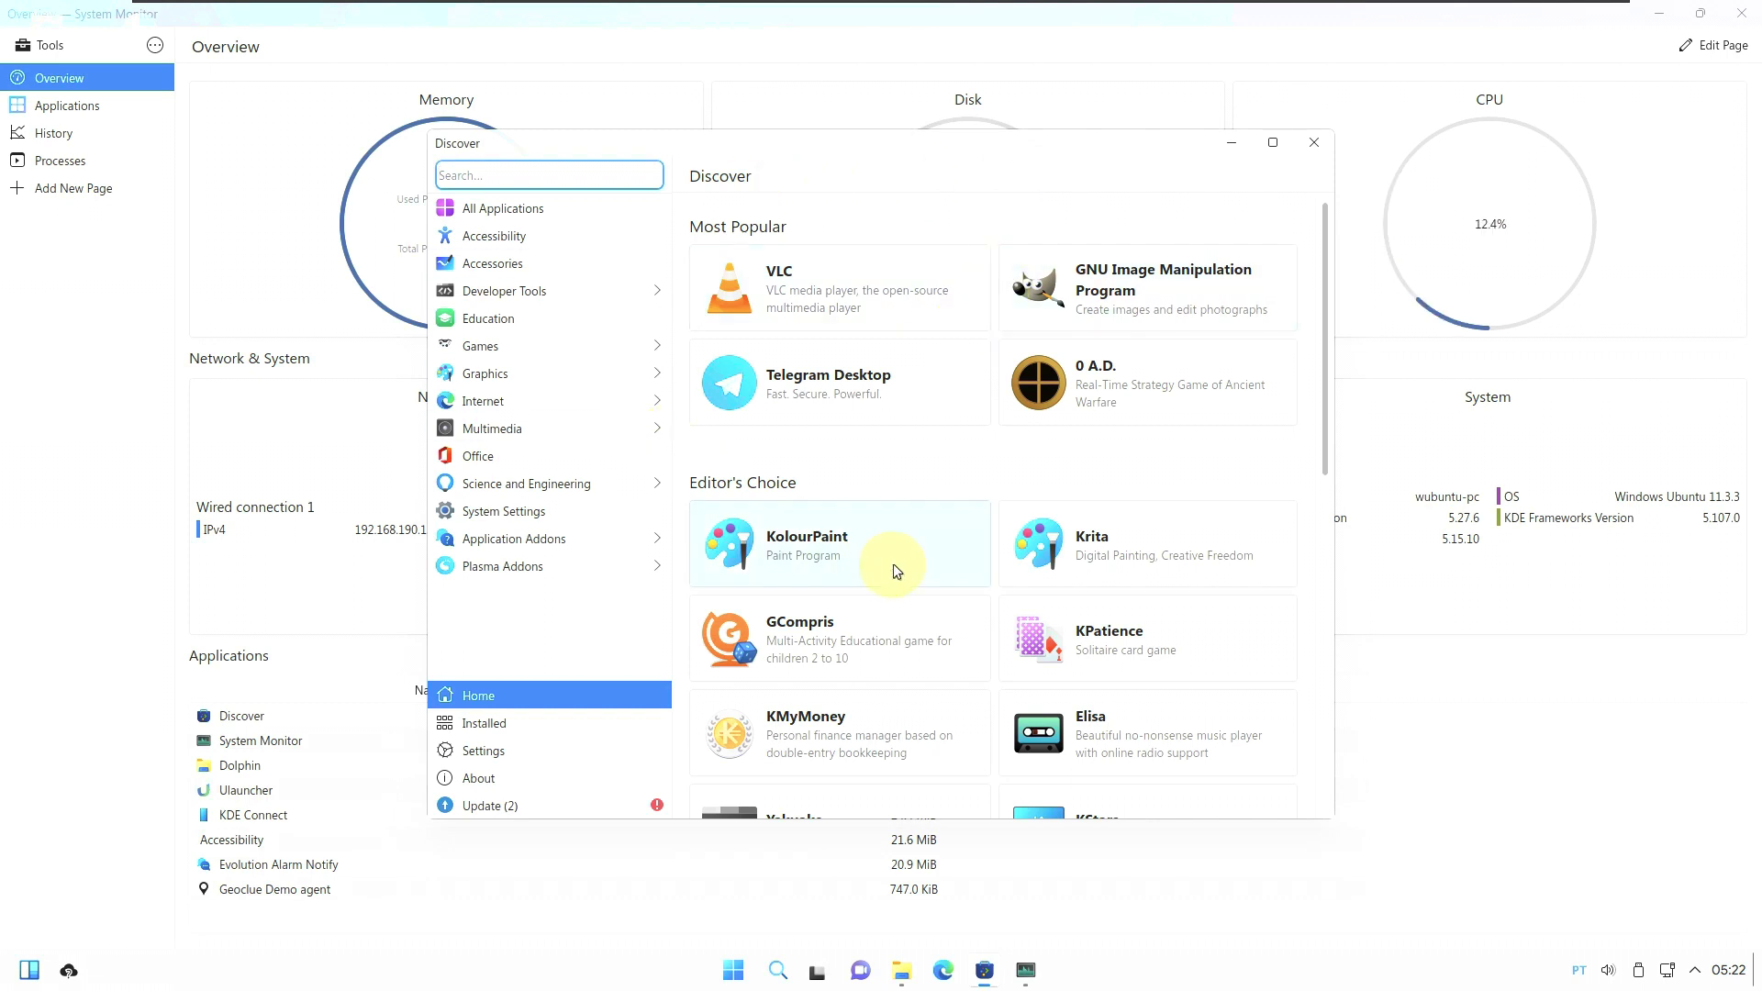
scroll(894, 564, down, 8)
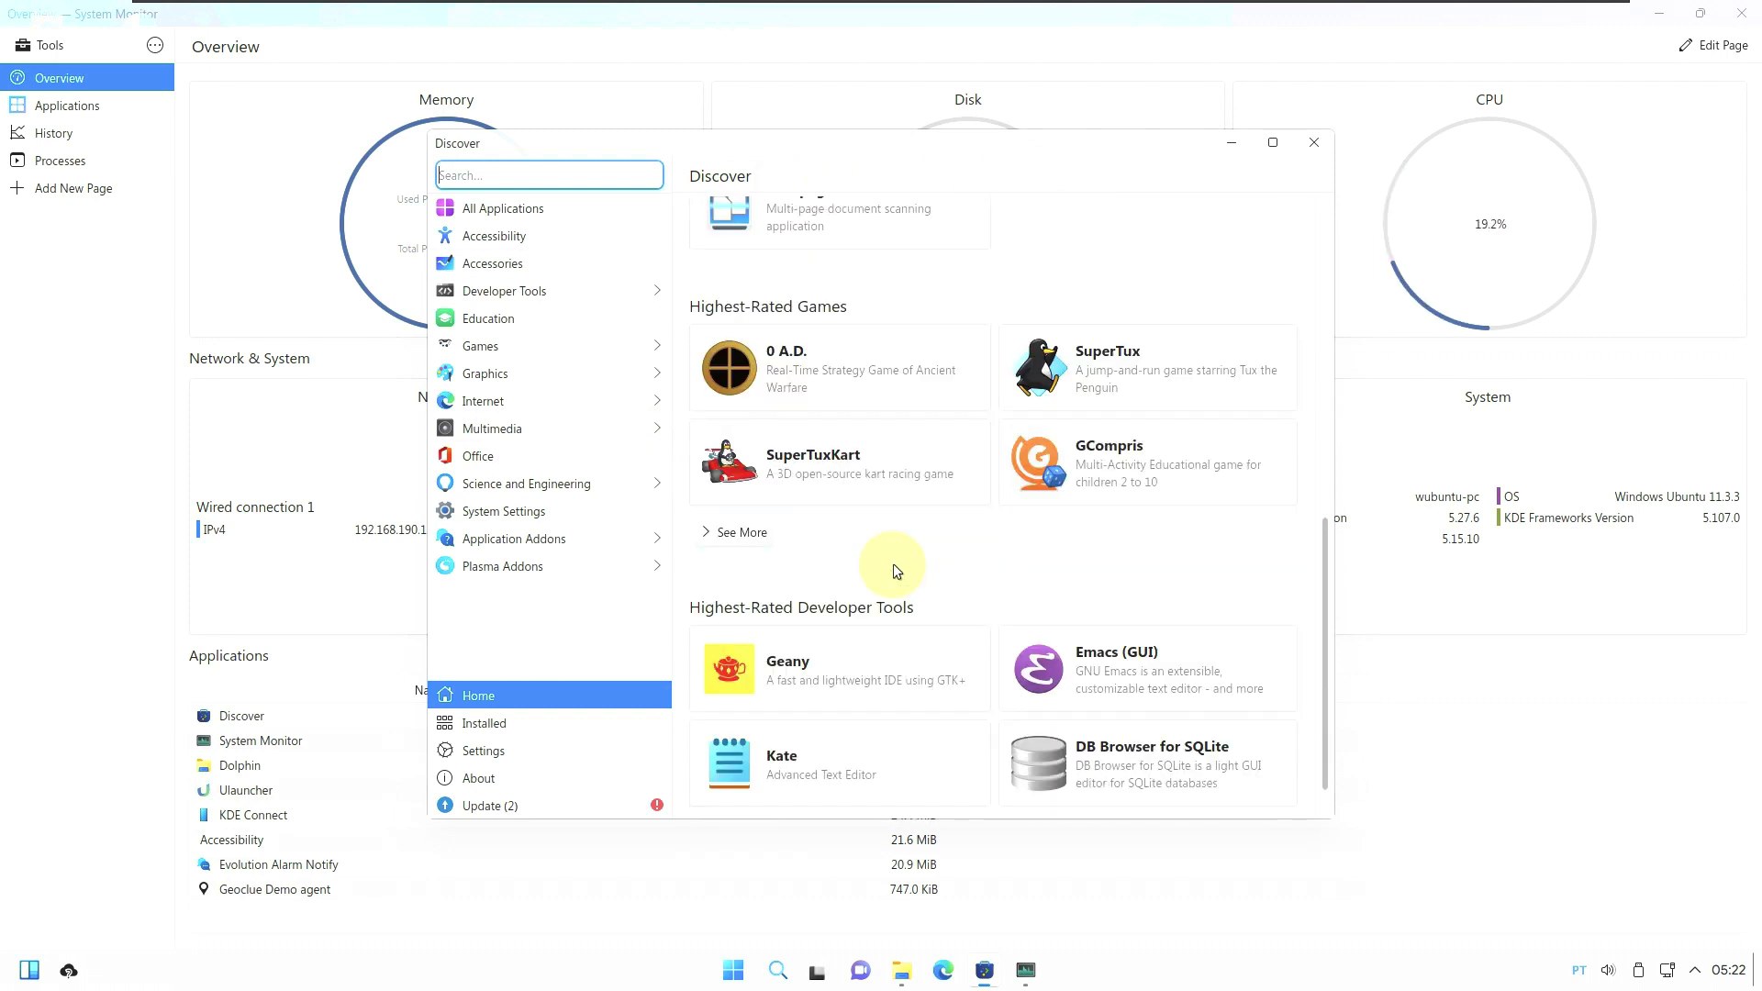
scroll(894, 564, down, 1)
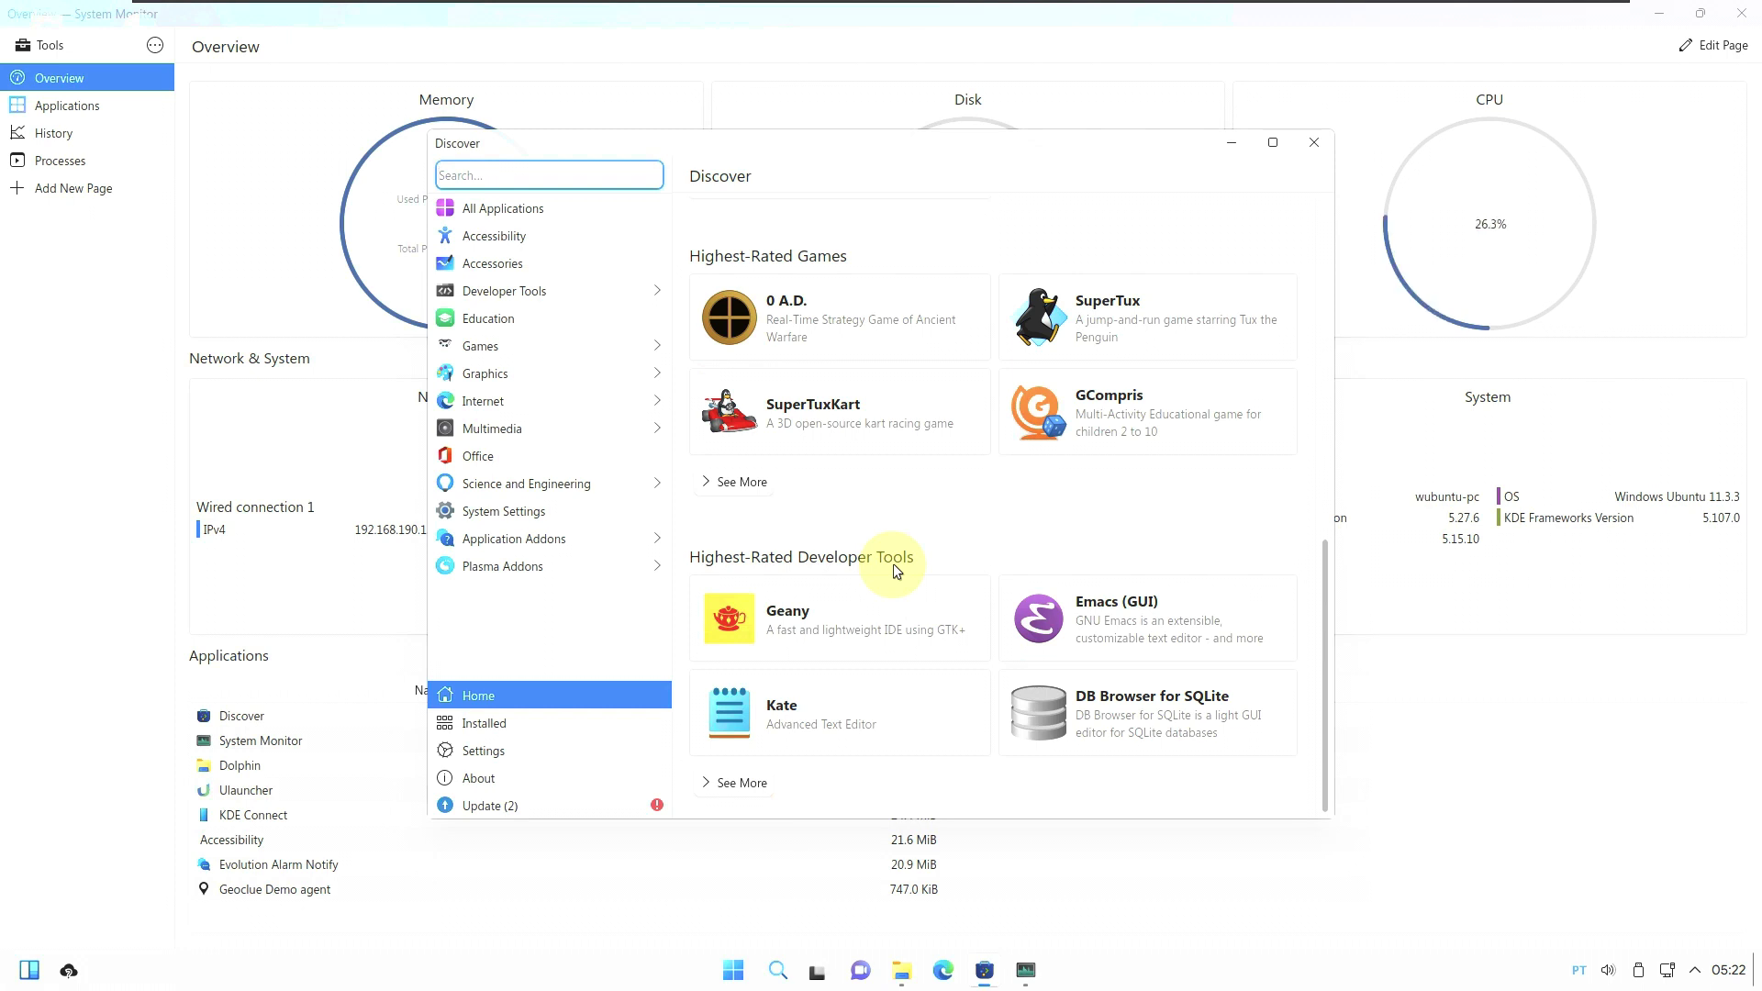
scroll(894, 564, up, 9)
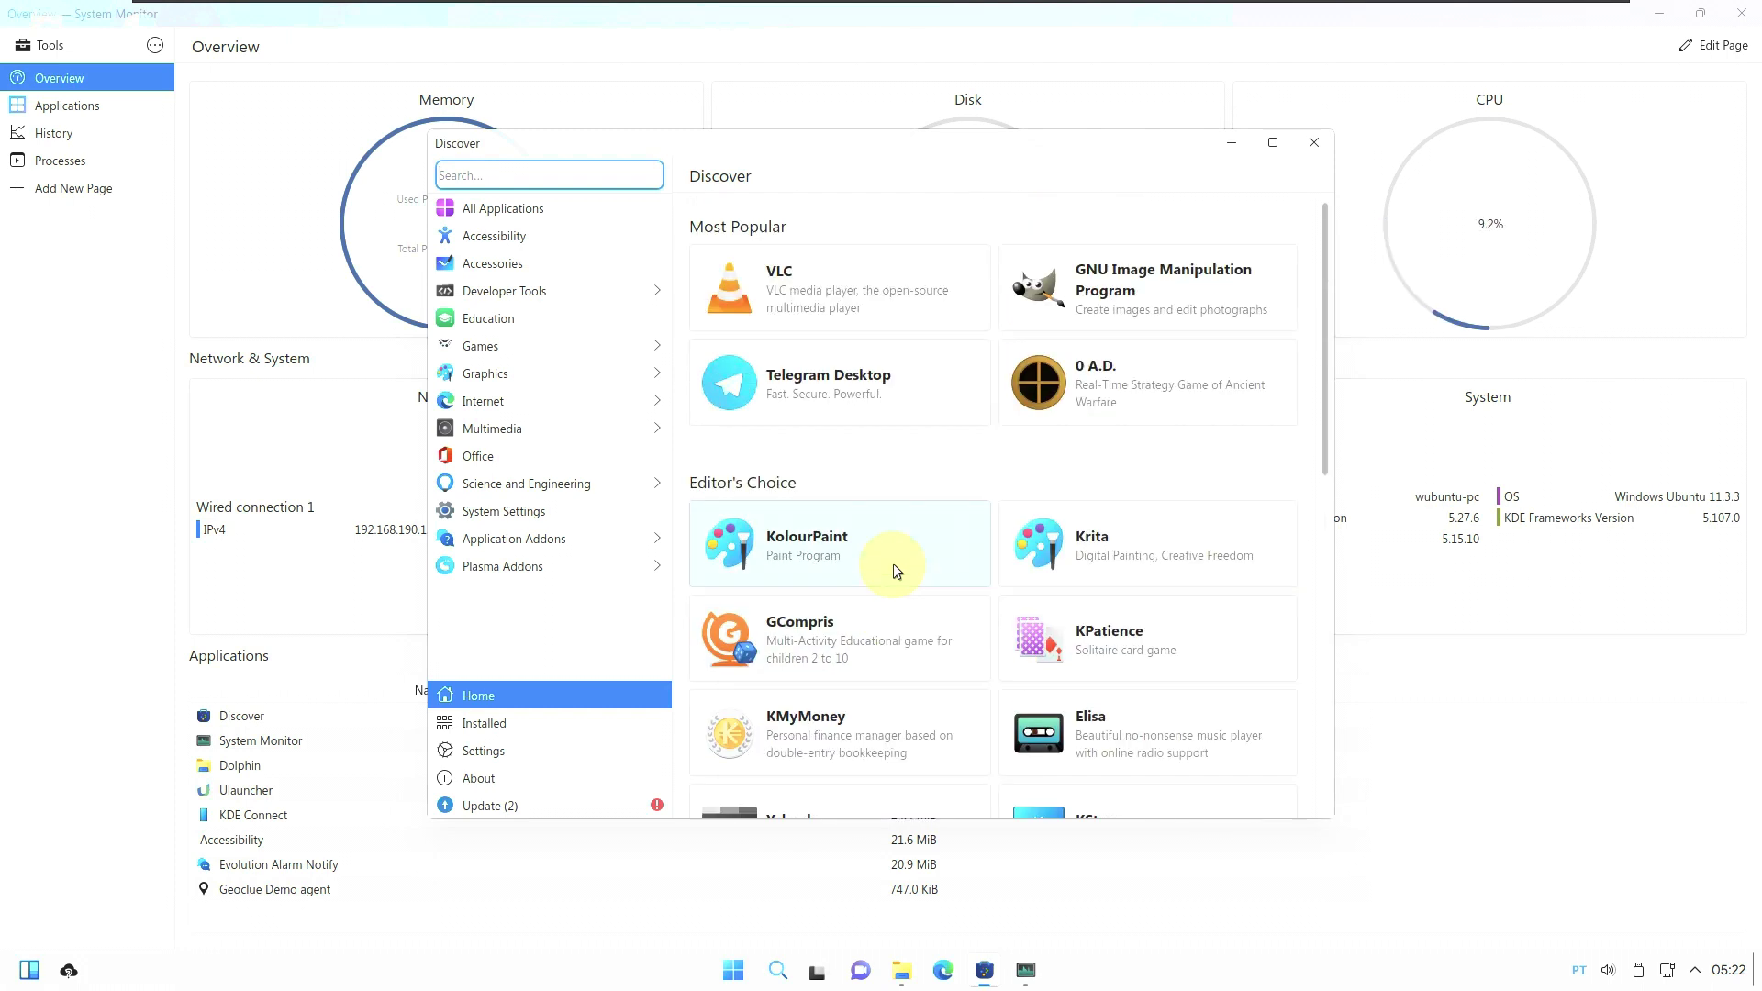
scroll(894, 563, down, 1)
scroll(894, 564, up, 1)
click(597, 724)
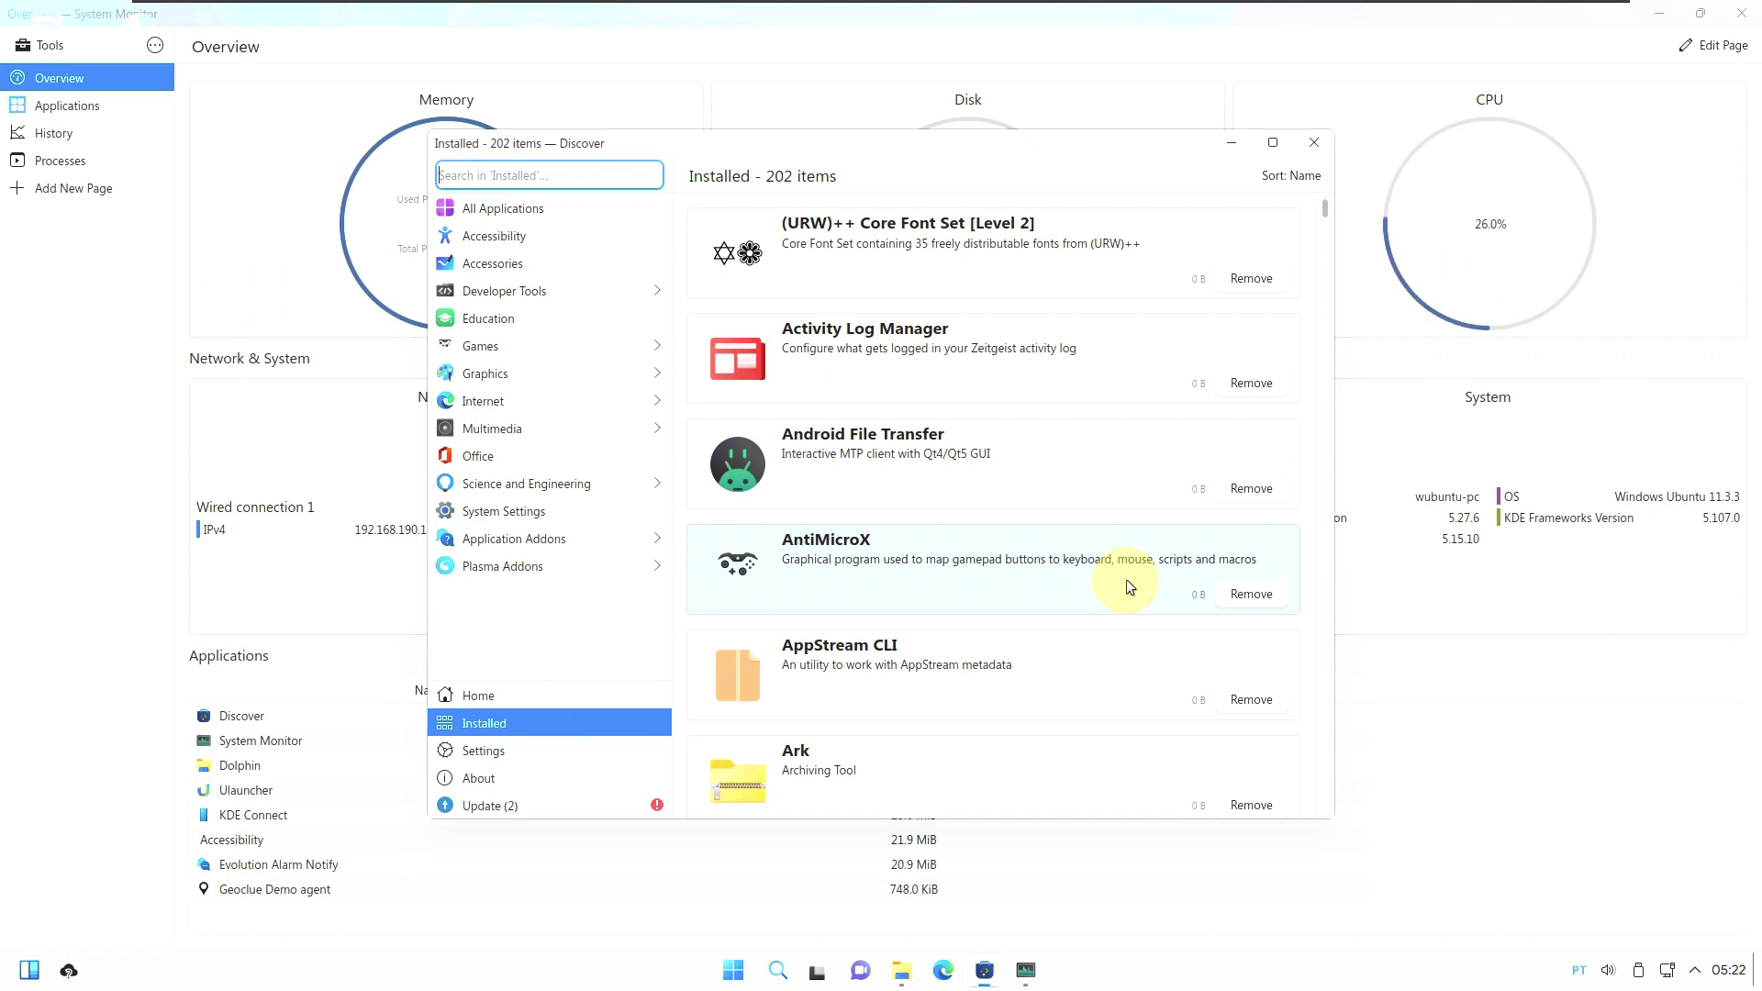
click(570, 804)
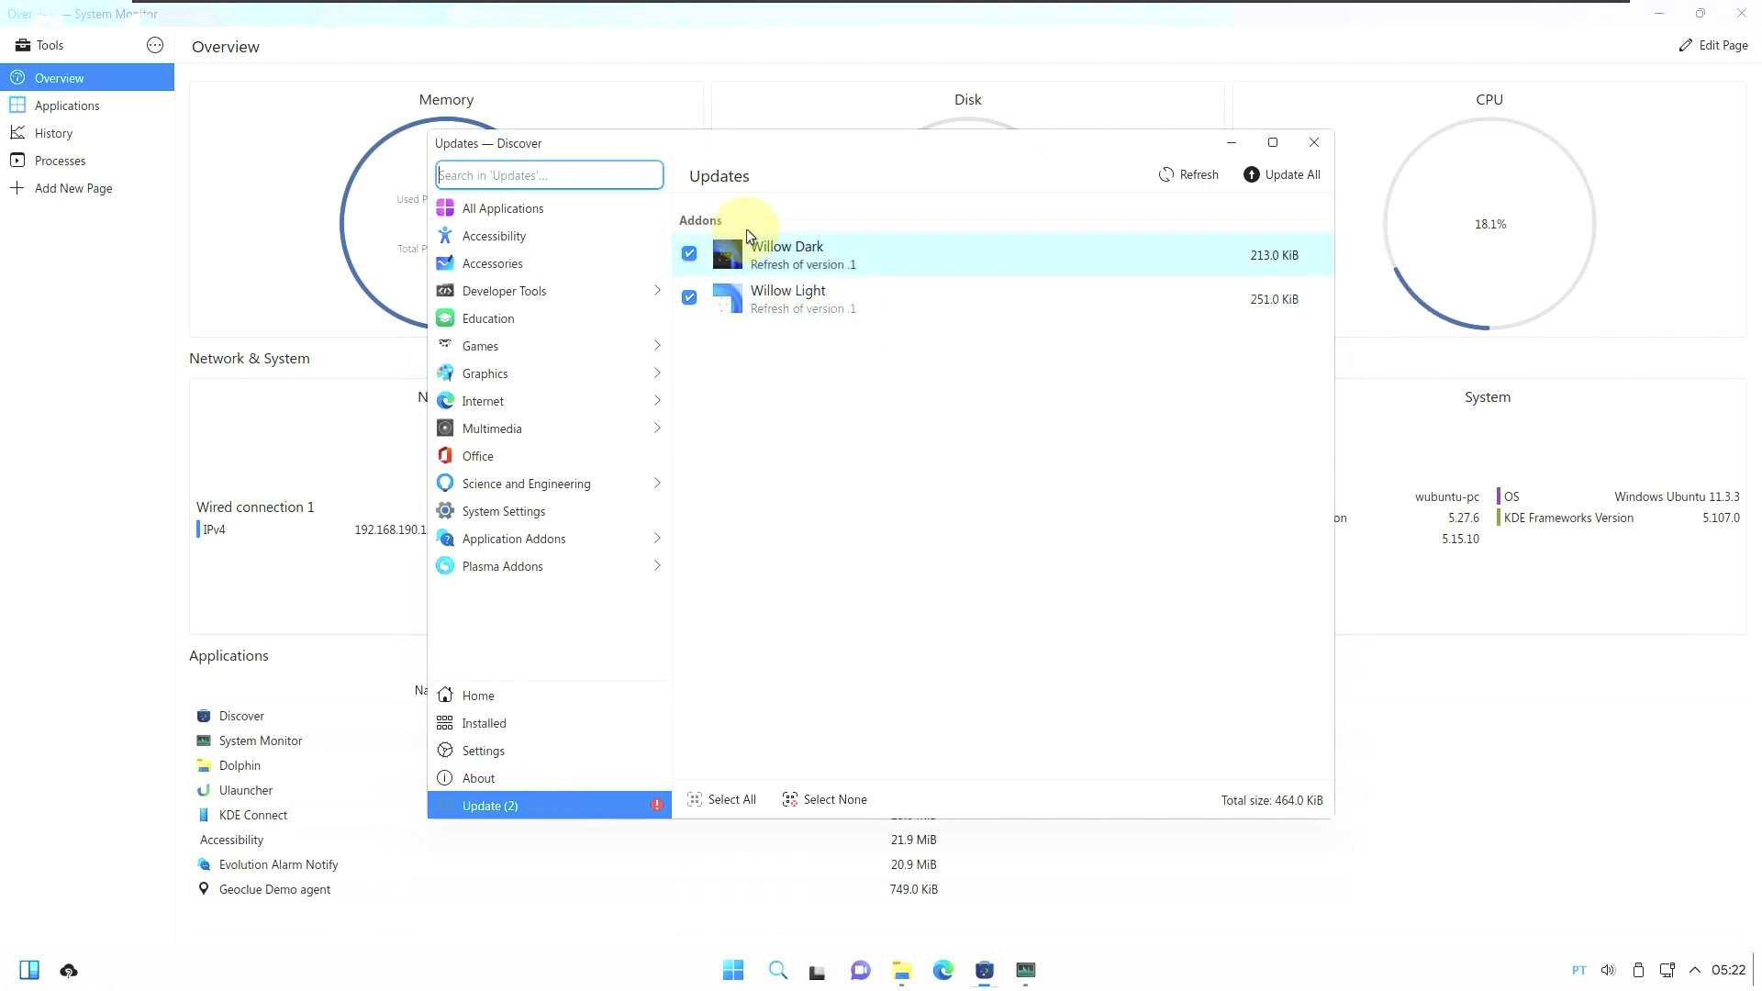
click(1315, 143)
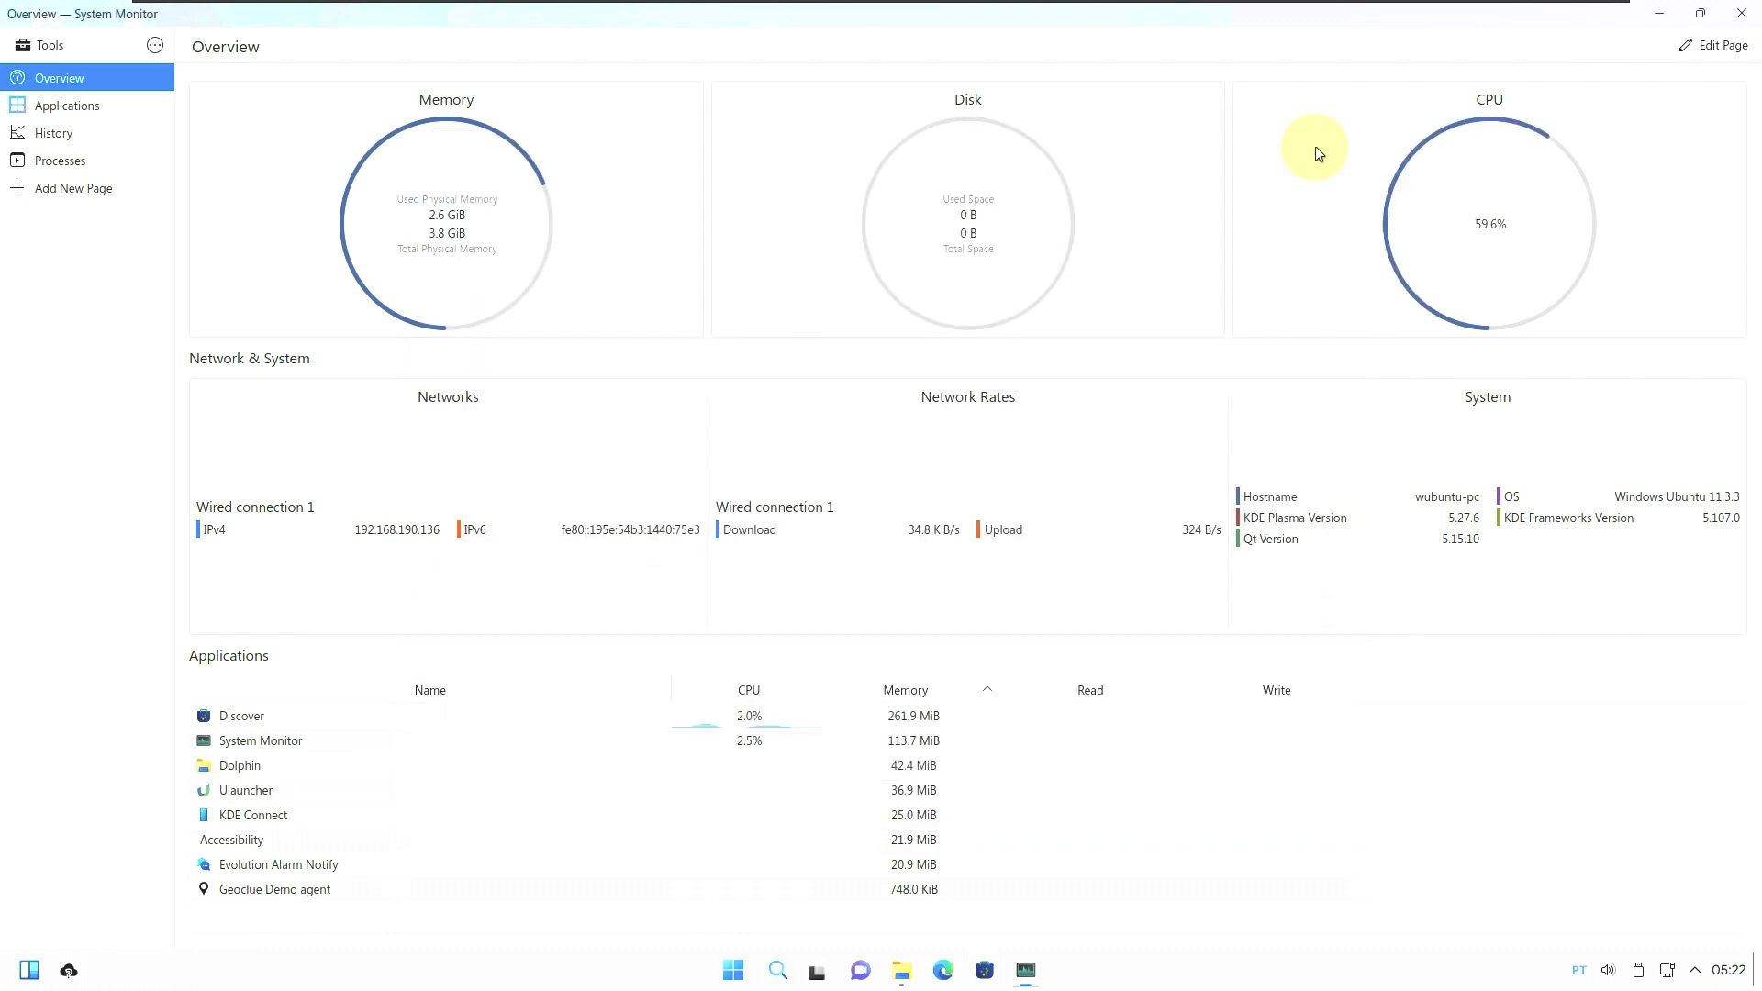
Open Dolphin from the taskbar and show About Dolphin from its Help menu.
click(899, 971)
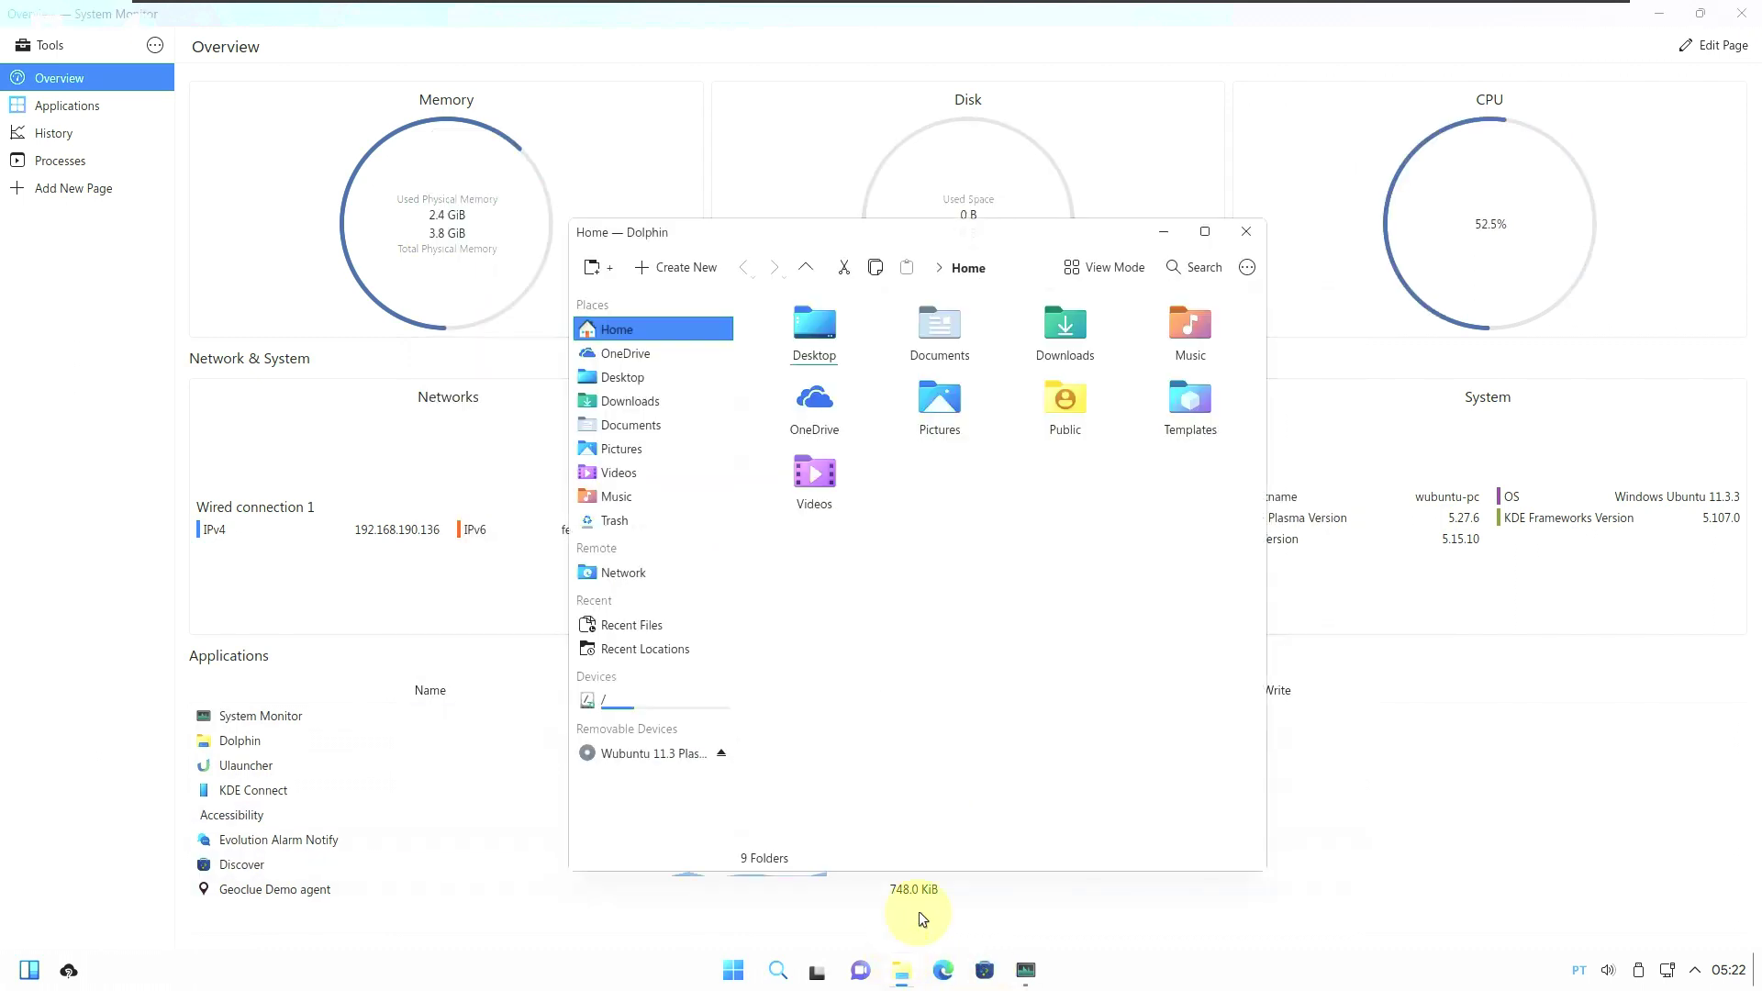
click(1248, 267)
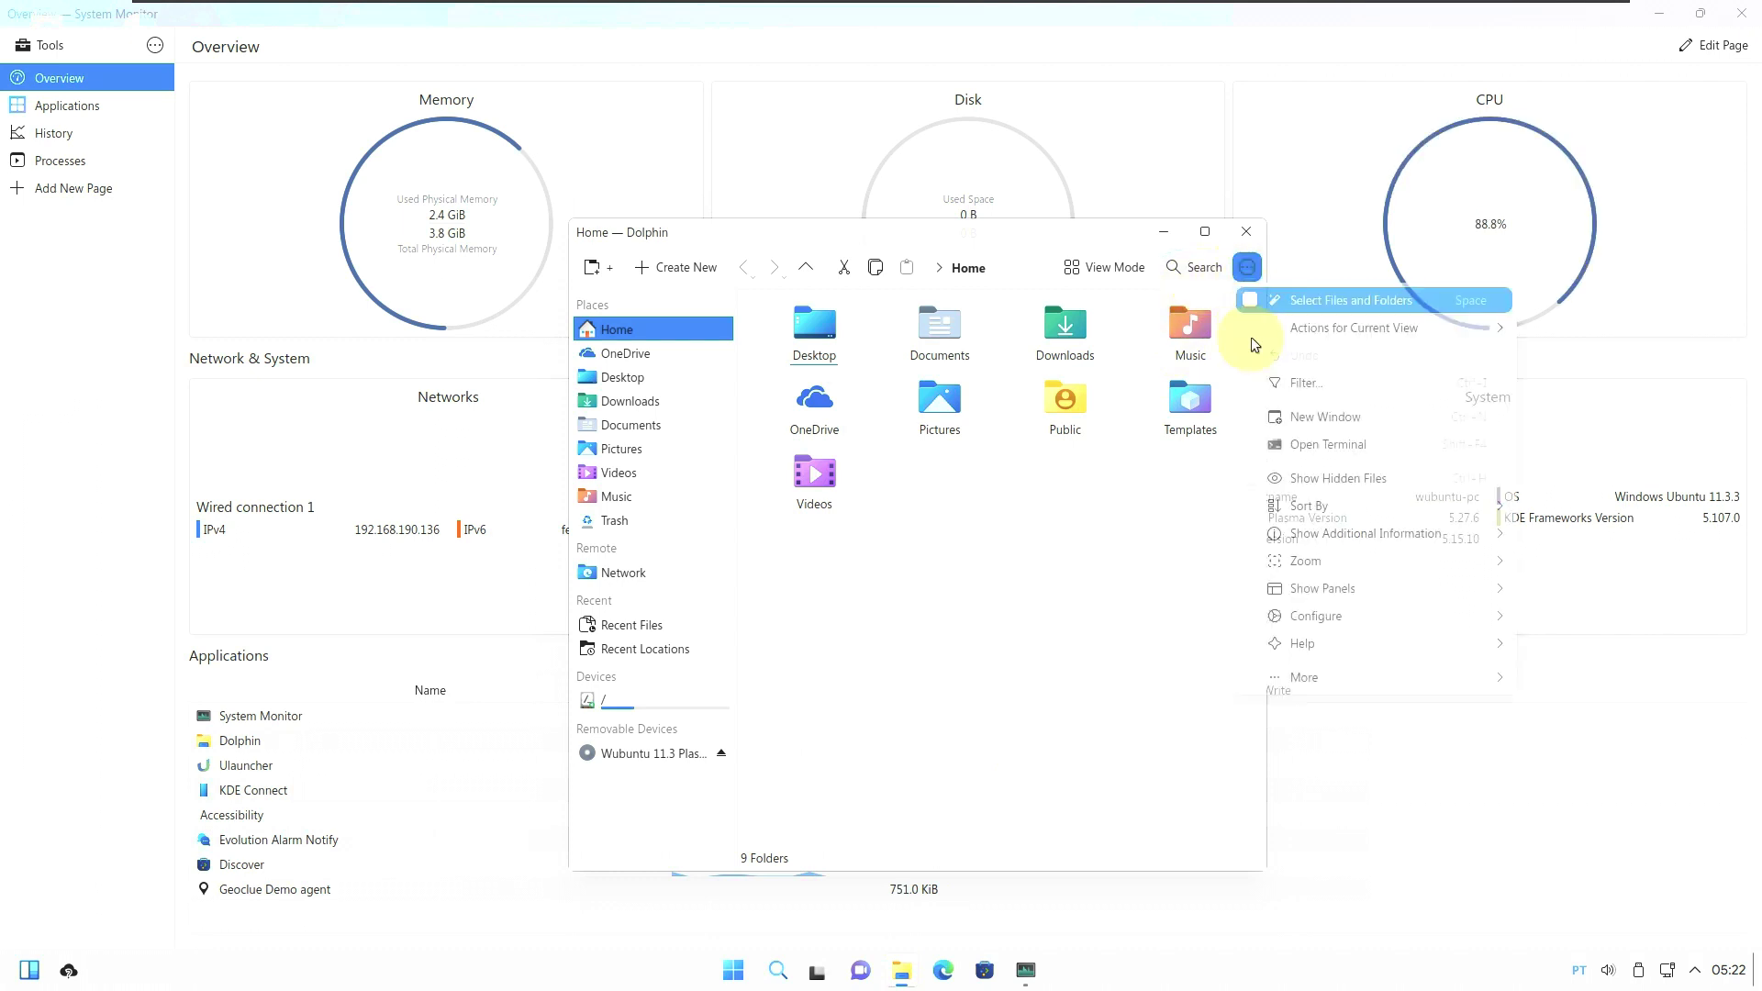
mouse_move(1299, 649)
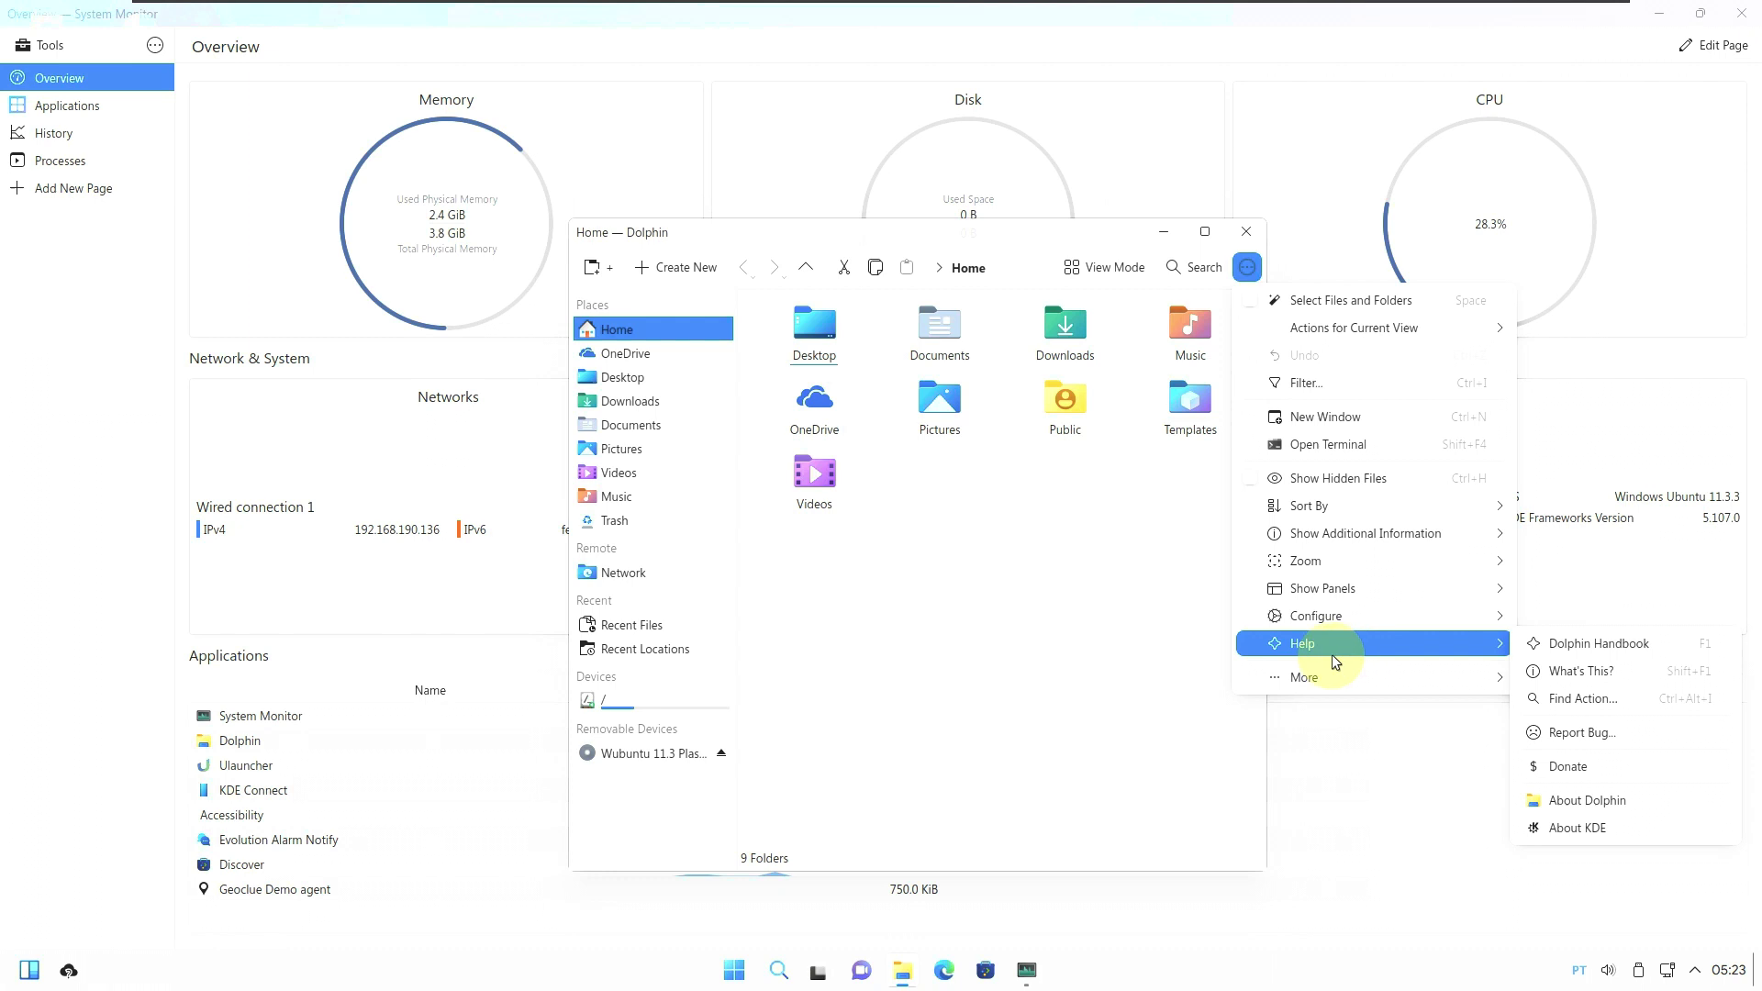
click(1630, 799)
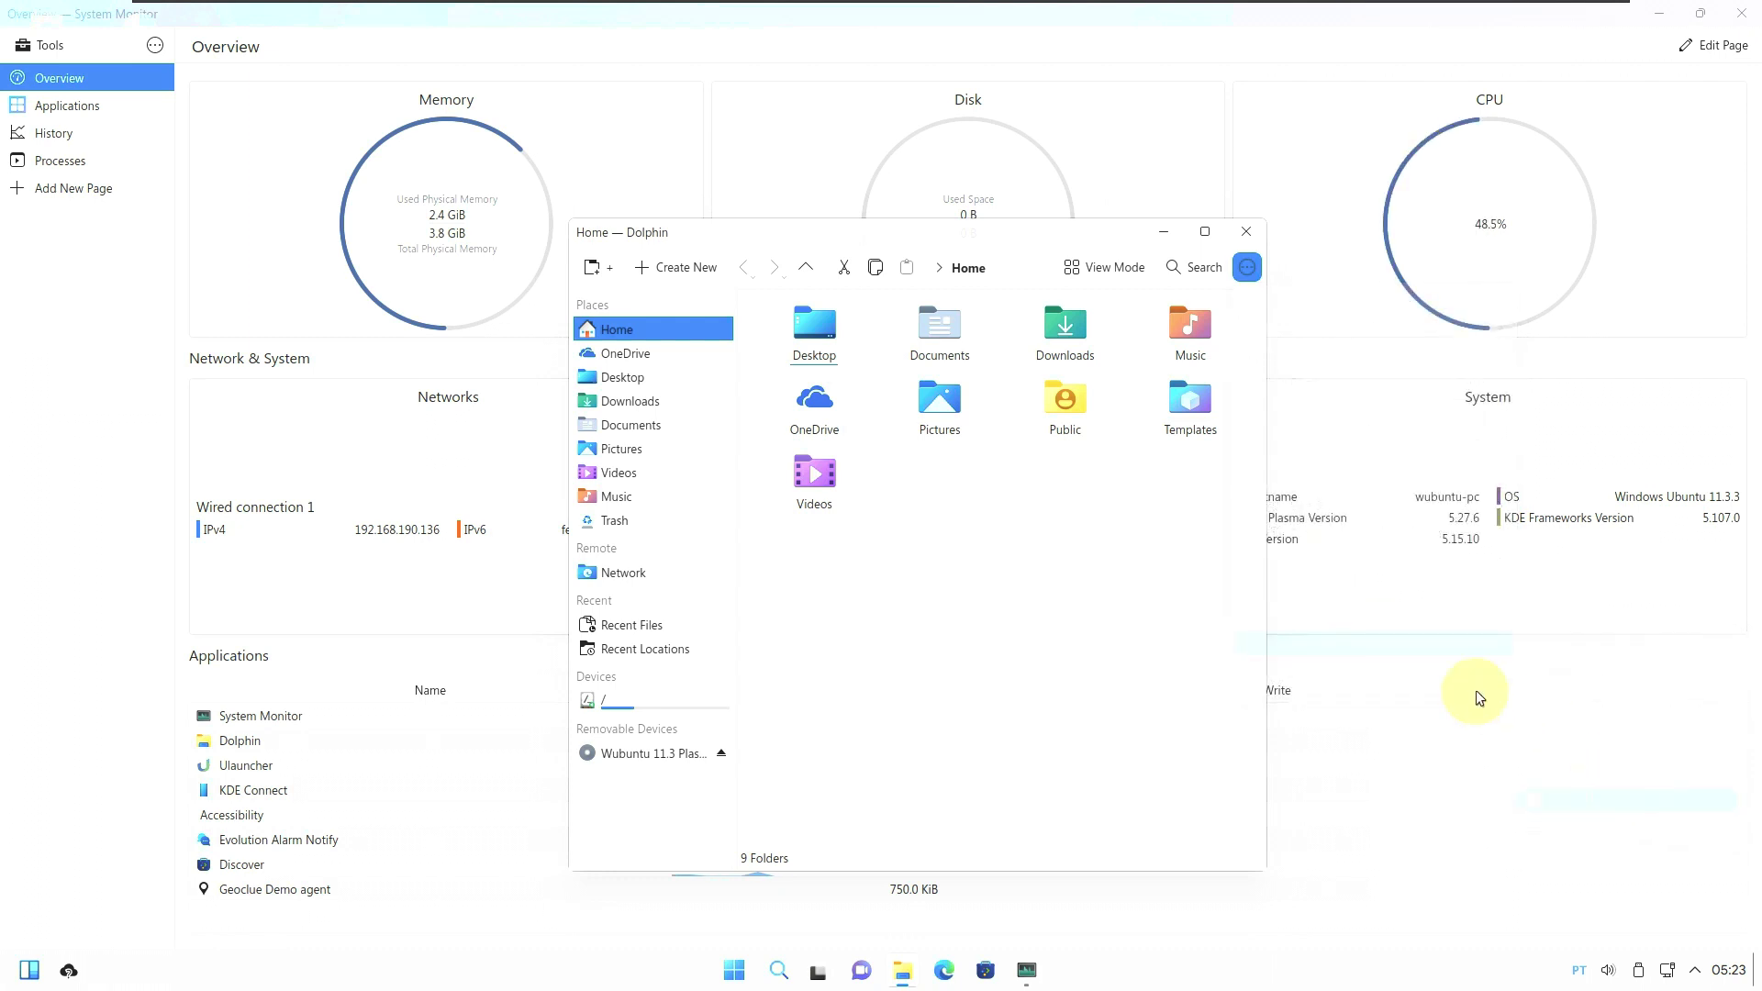
Close the About Dolphin dialog, Dolphin, and System Monitor to reveal the desktop.
click(1018, 368)
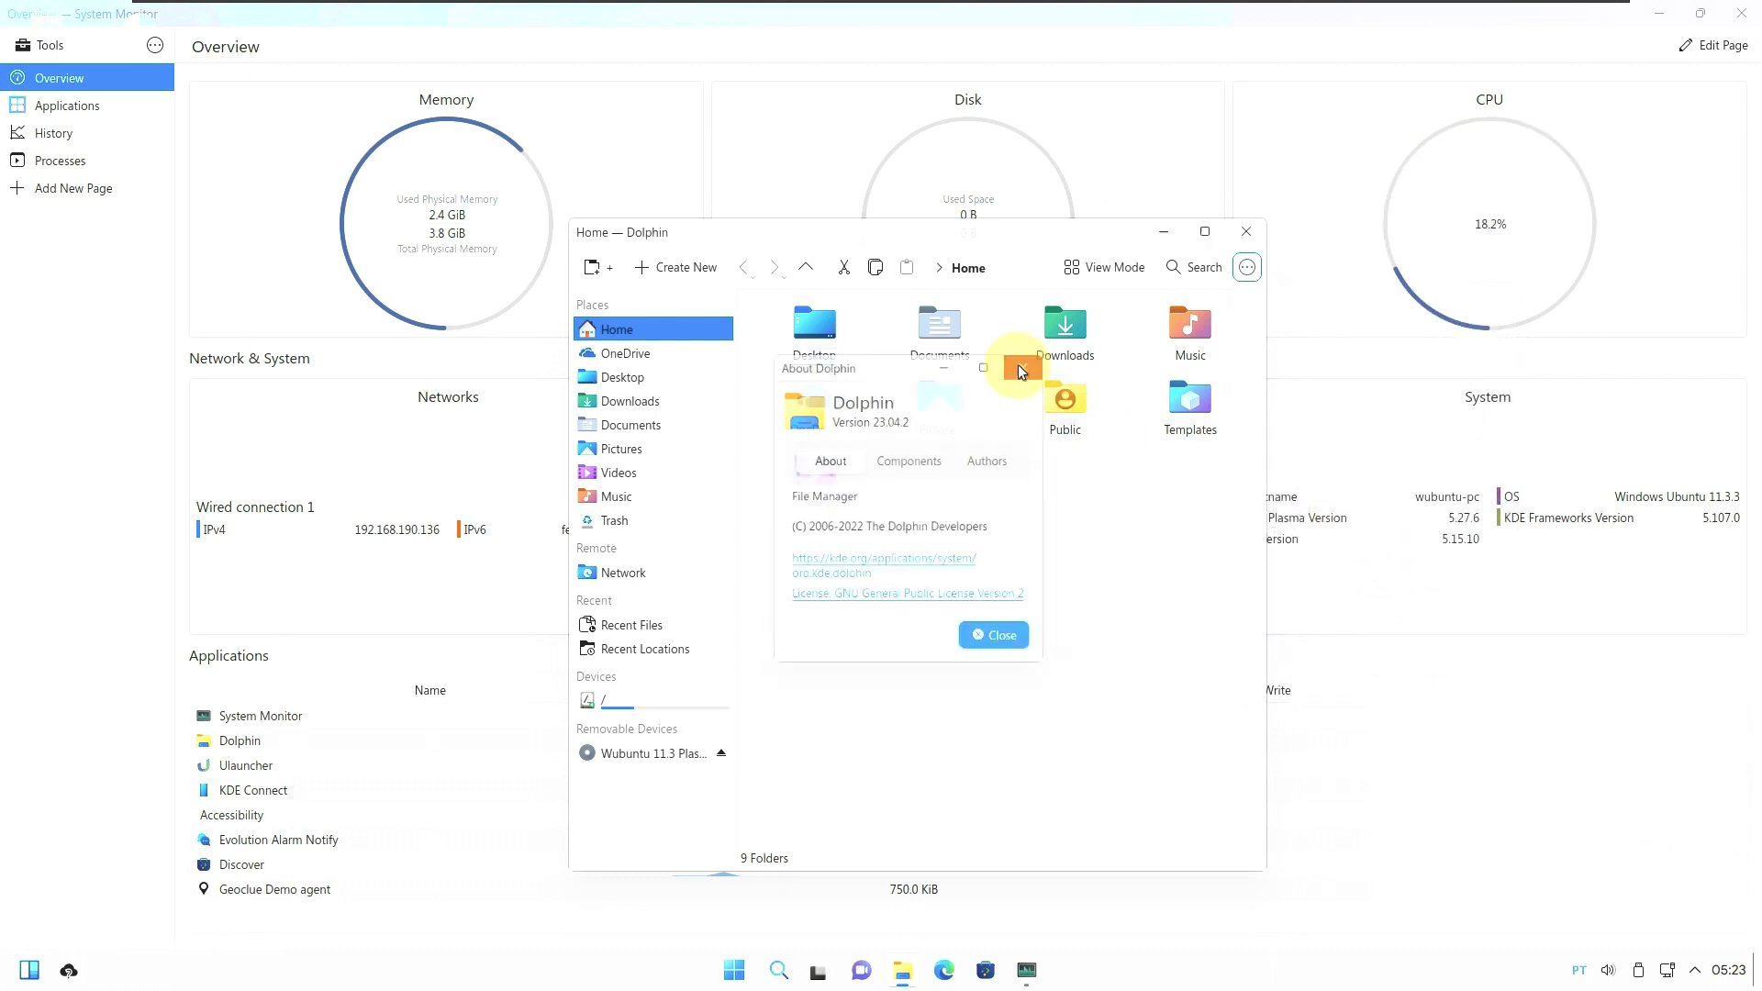
click(1243, 239)
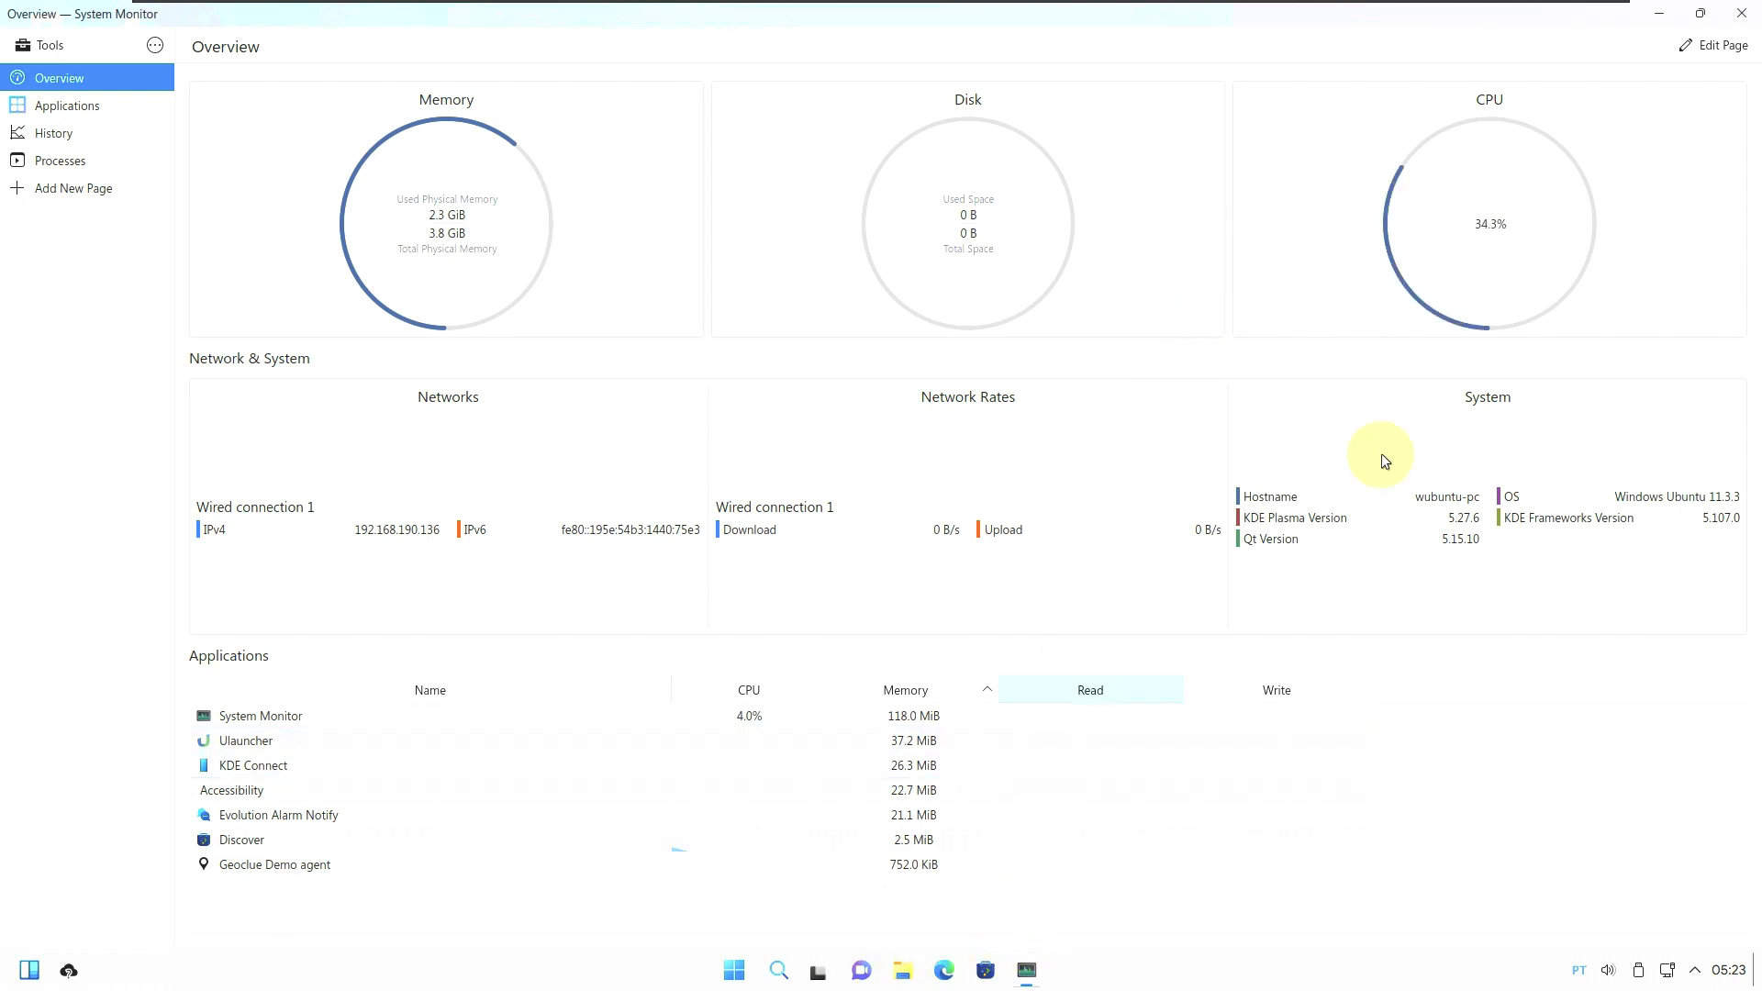
click(1740, 17)
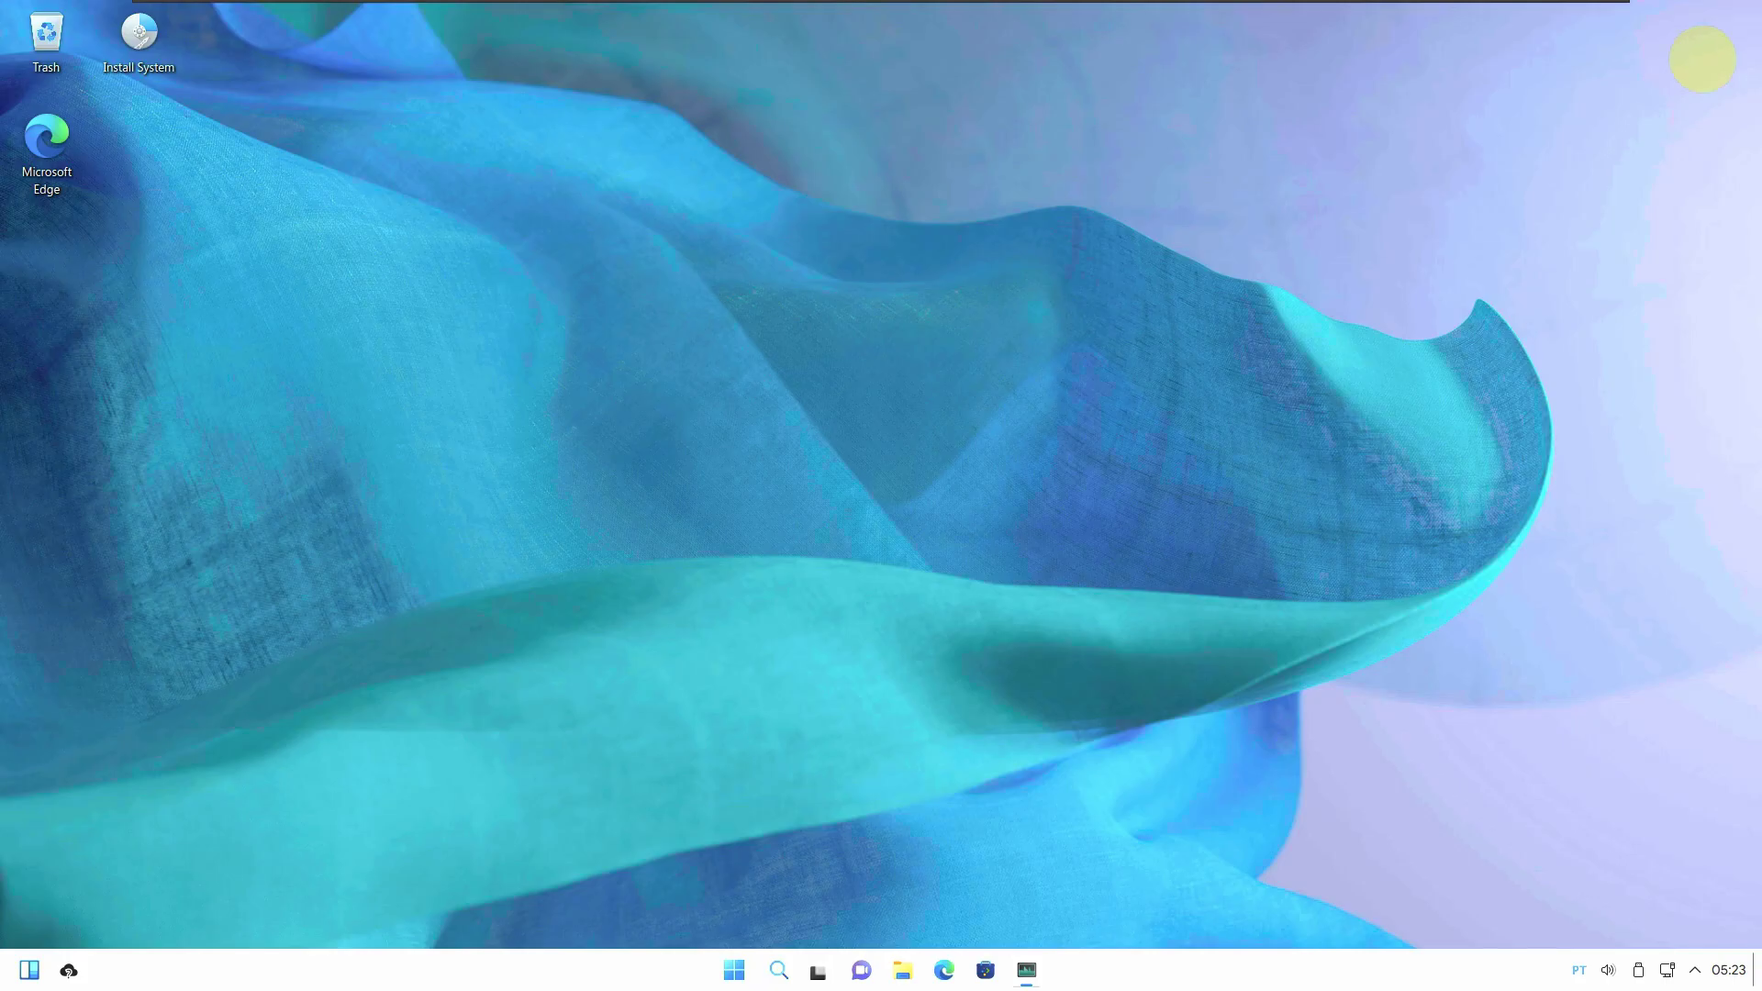
From the Start menu's power button, confirm Power off in the Shutdown Wubuntu dialog.
click(750, 975)
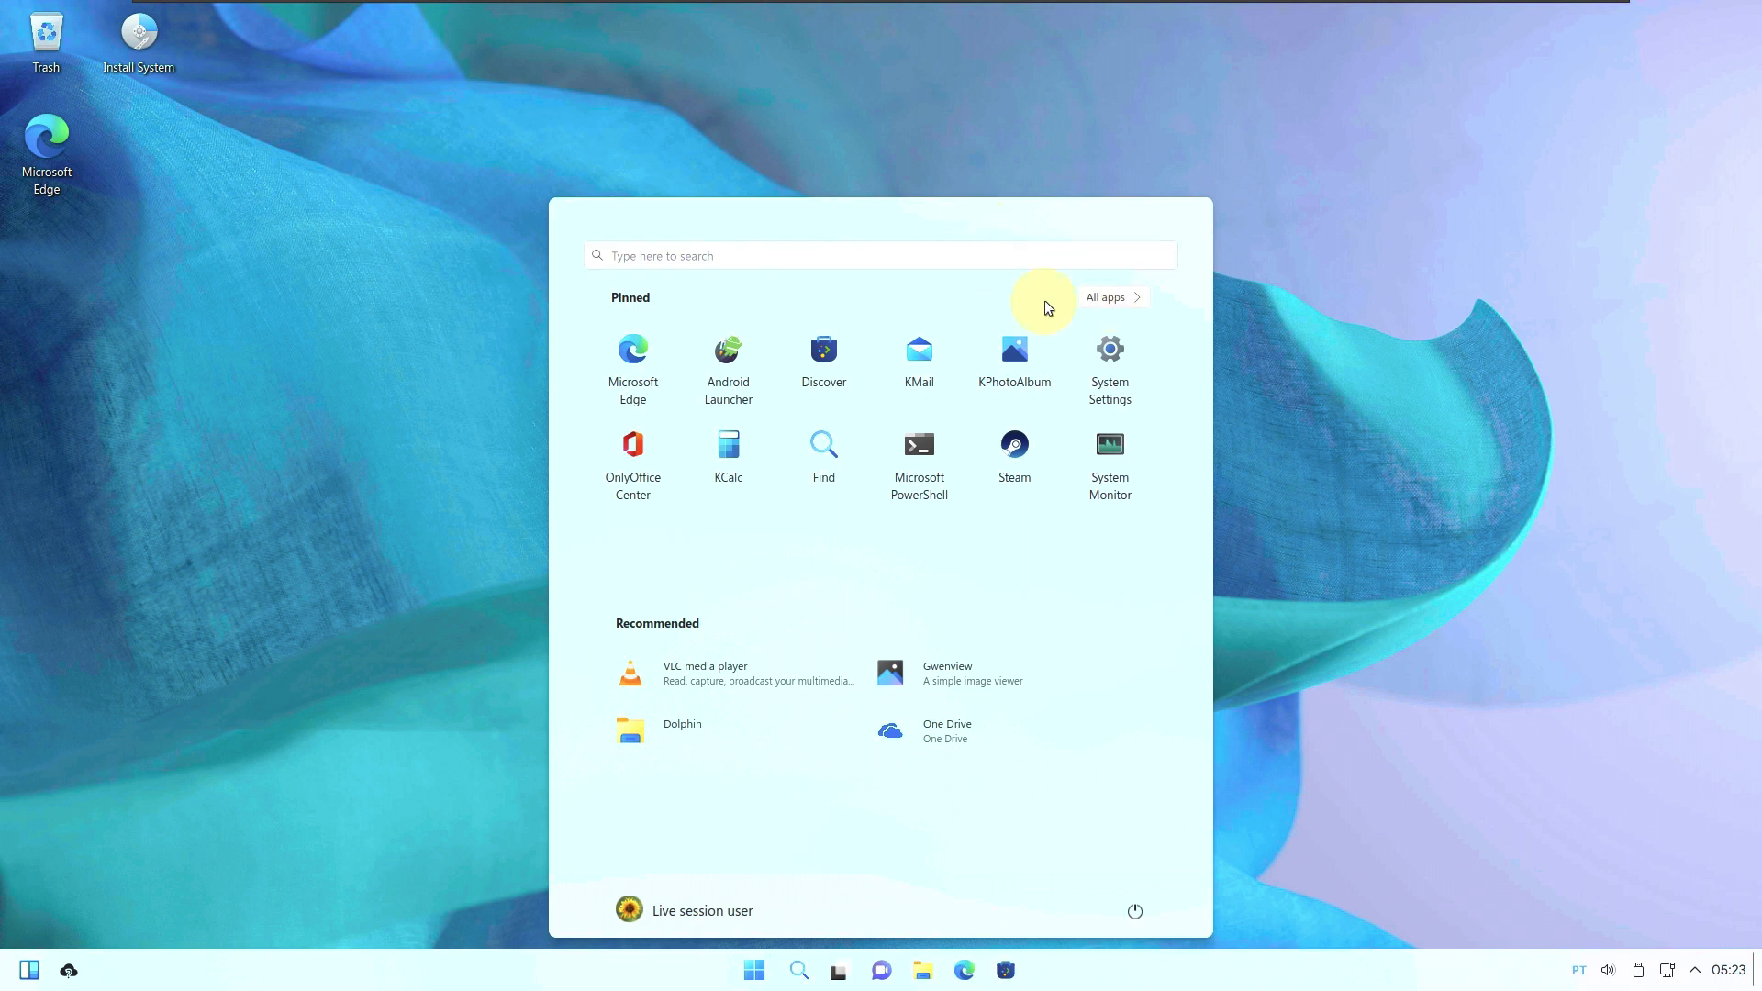
click(1136, 913)
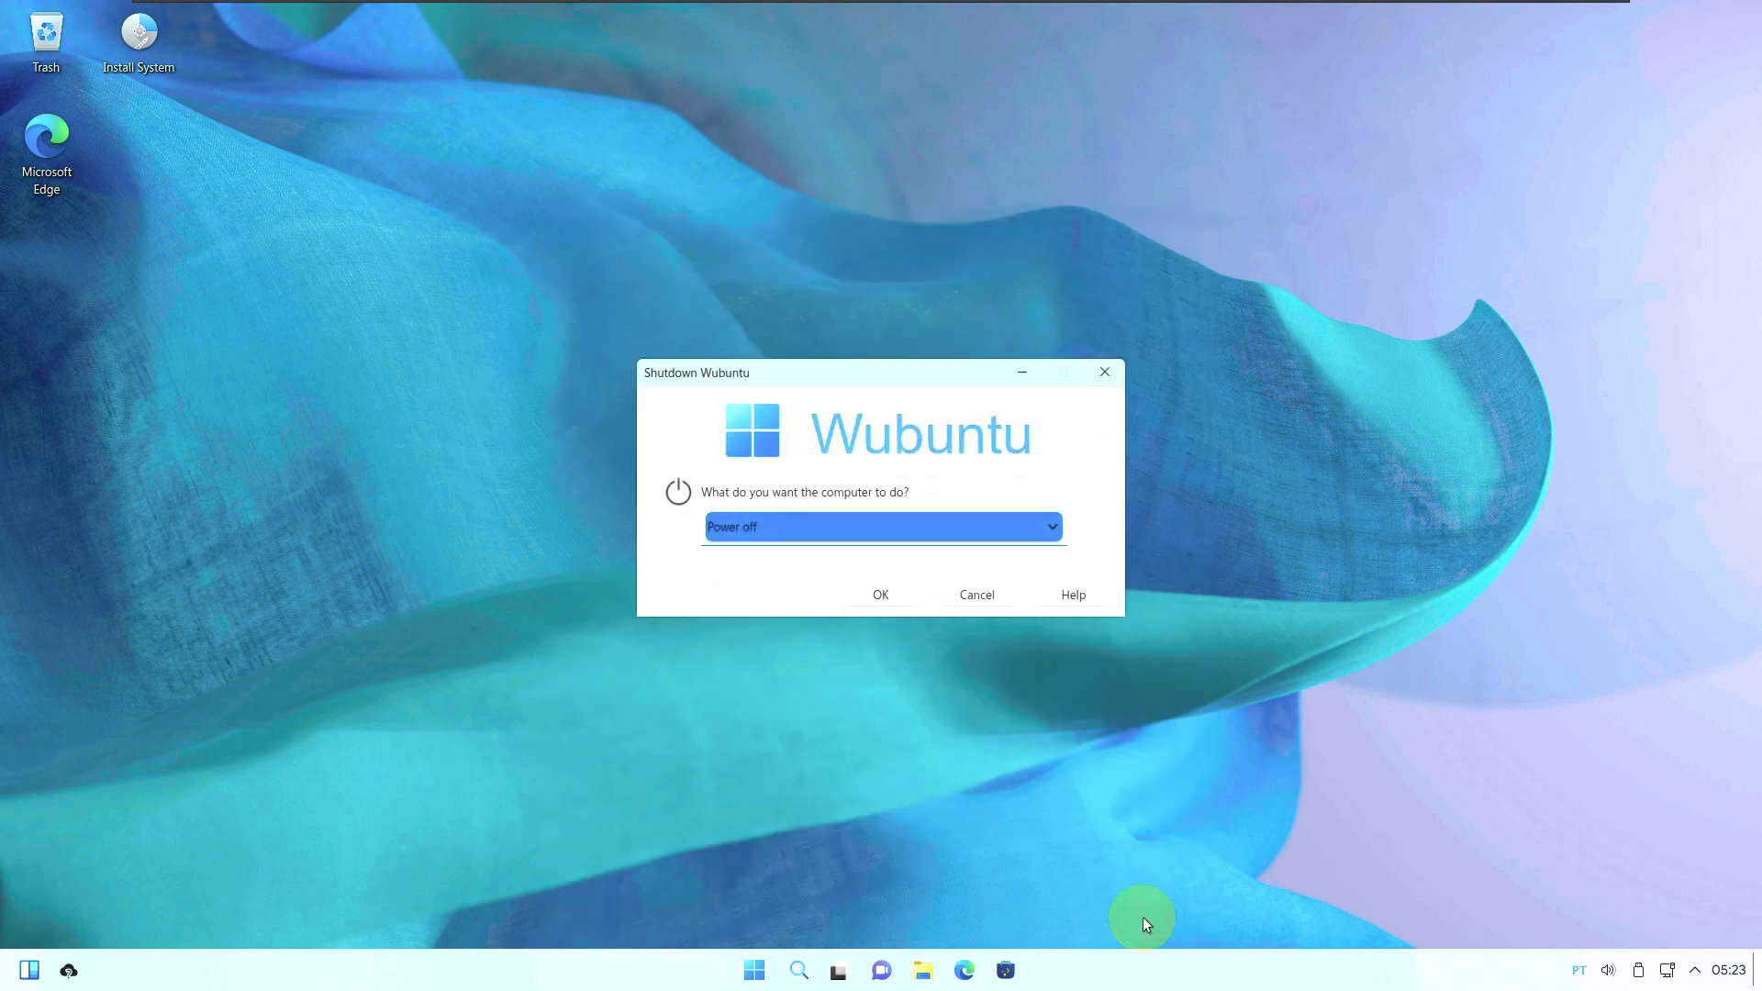
click(887, 593)
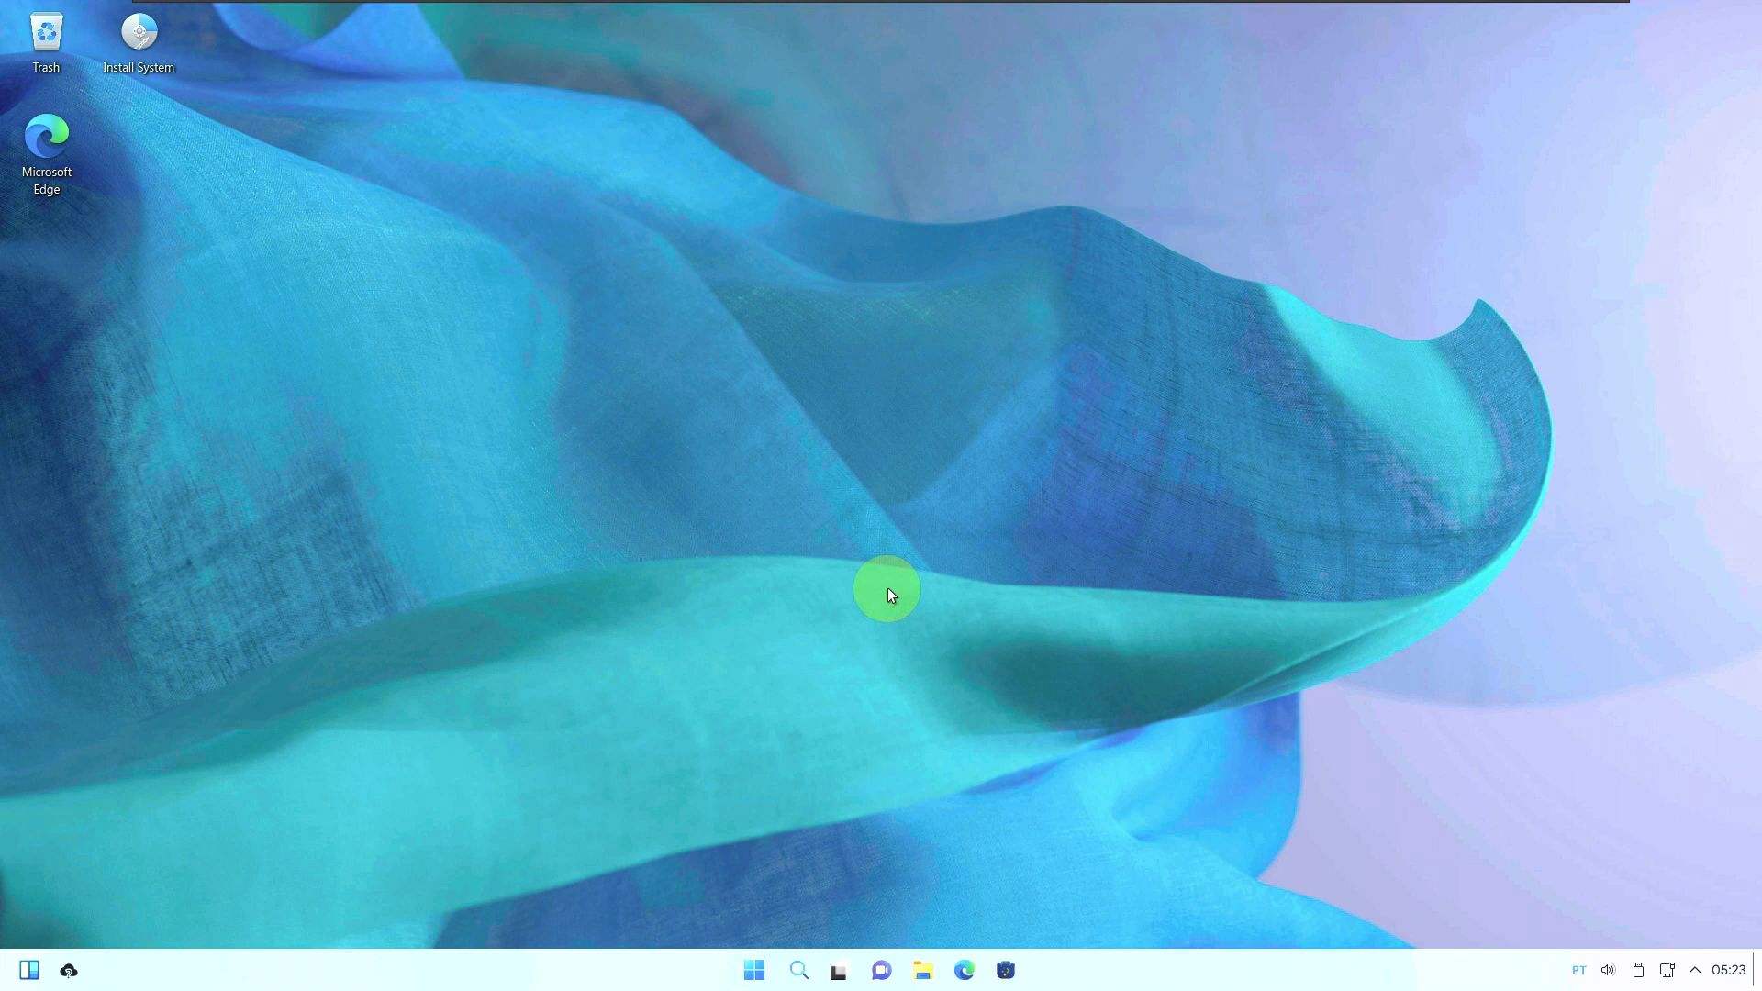